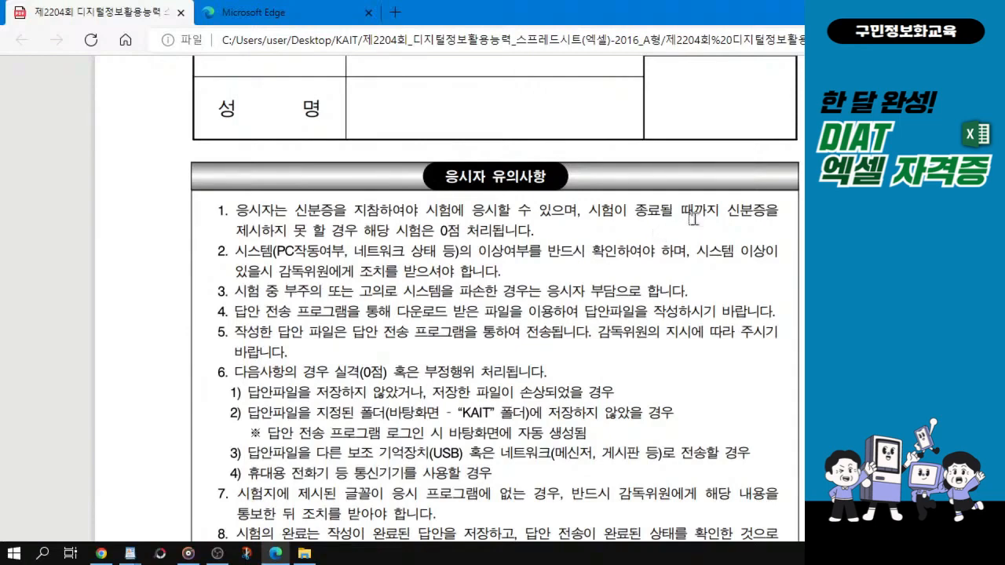
Step: Highlight "신분증을" in notice 1, "시스템(PC작동여부" in notice 2, and the sentence in notice 4 about using the downloaded answer file
left_click_drag(721, 212, 785, 216)
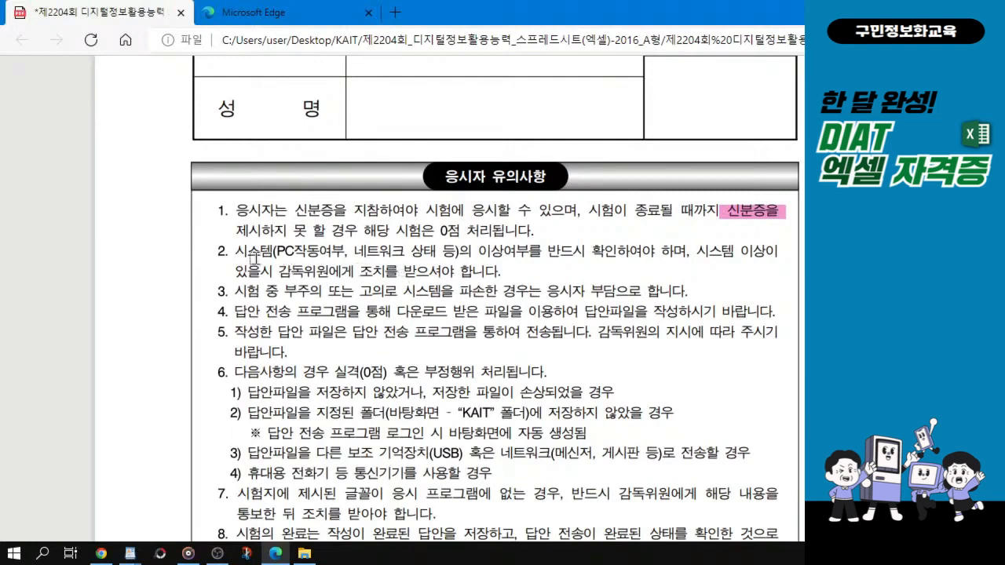
left_click_drag(236, 252, 359, 252)
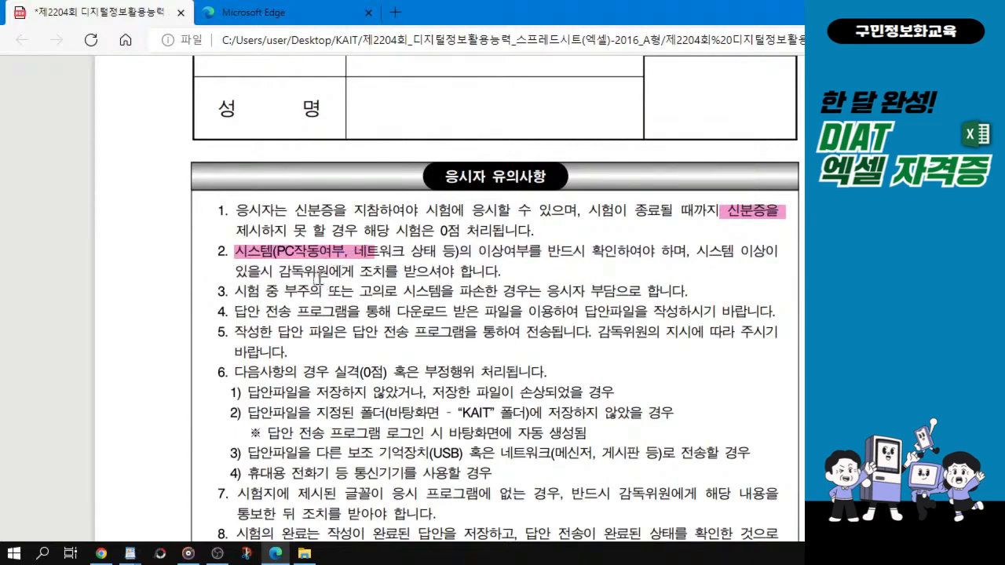
scroll(371, 321, "down", 2)
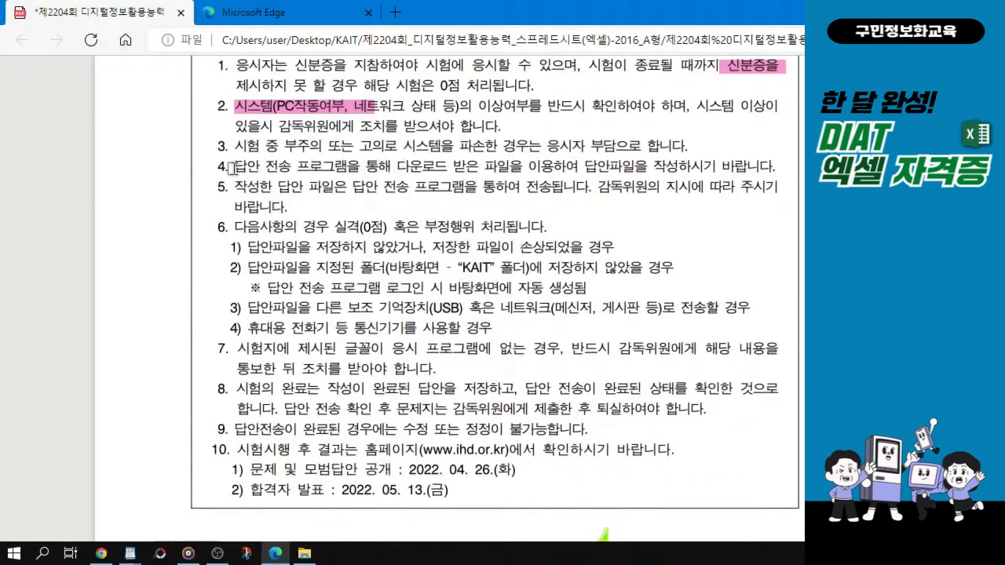
scroll(231, 166, "up", 1, "ctrl")
left_click_drag(154, 167, 642, 171)
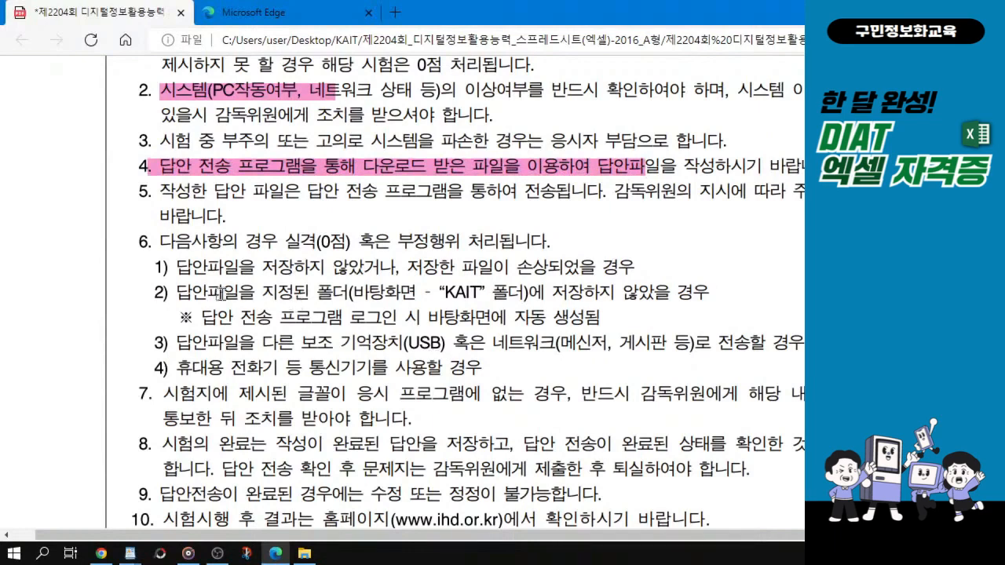
Step: Under notice 6, highlight the disqualification conditions about damaged saved files and answer files not saved in the "KAIT" folder
left_click_drag(178, 292, 599, 292)
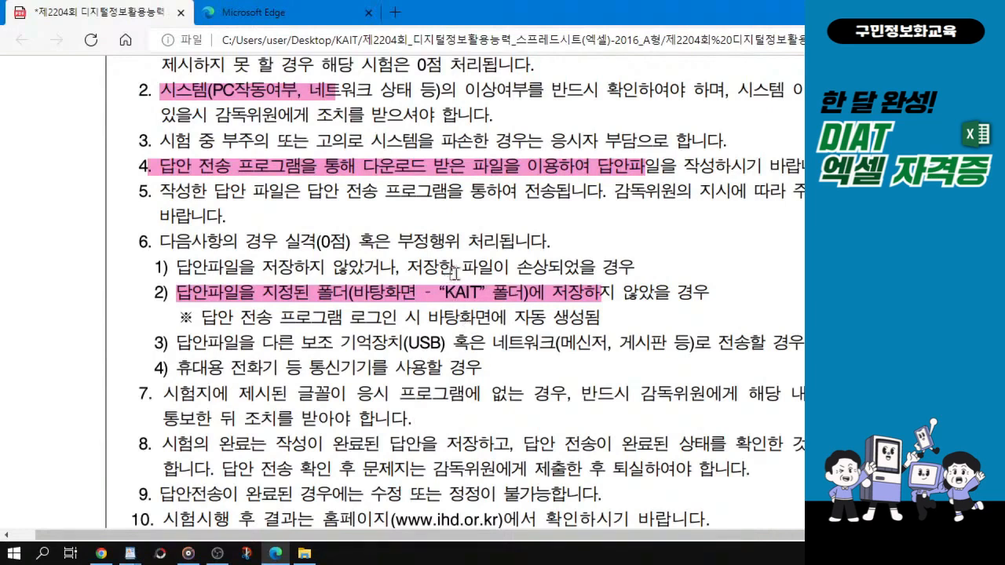
left_click_drag(457, 263, 526, 295)
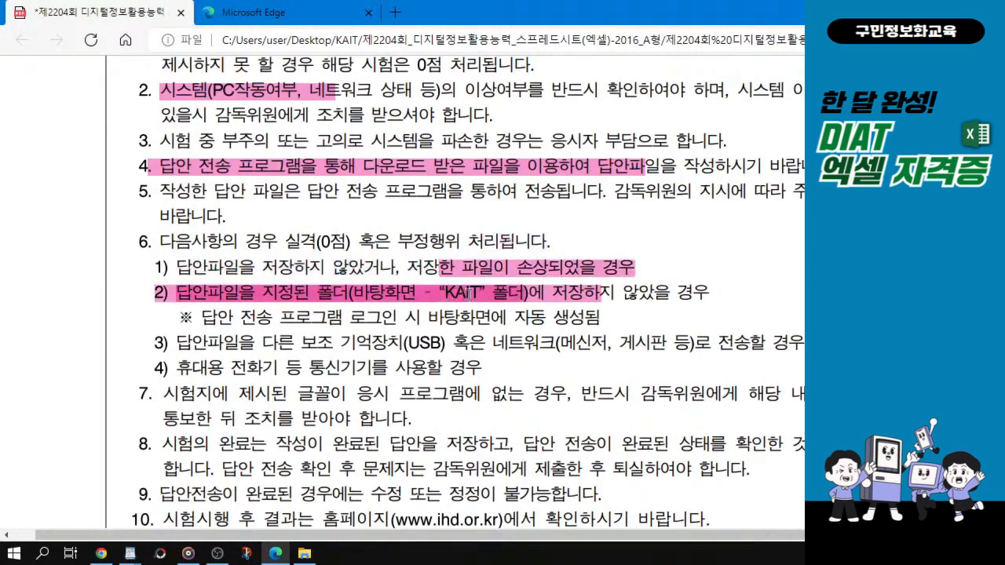
Step: Go to the Problem 1 page and make the browser window smaller, wide enough to show the full page width
scroll(362, 355, "down", 3)
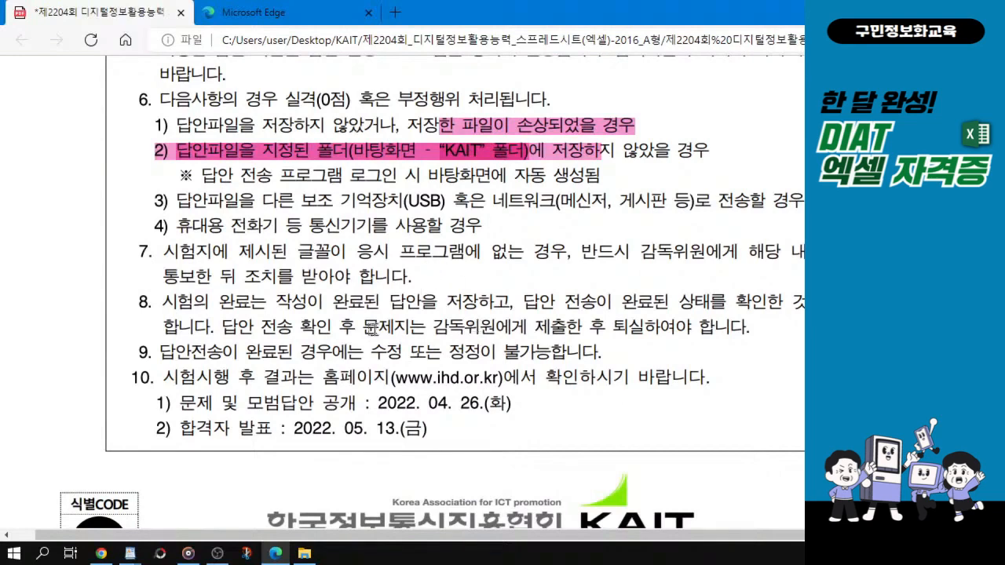
scroll(395, 293, "down", 3)
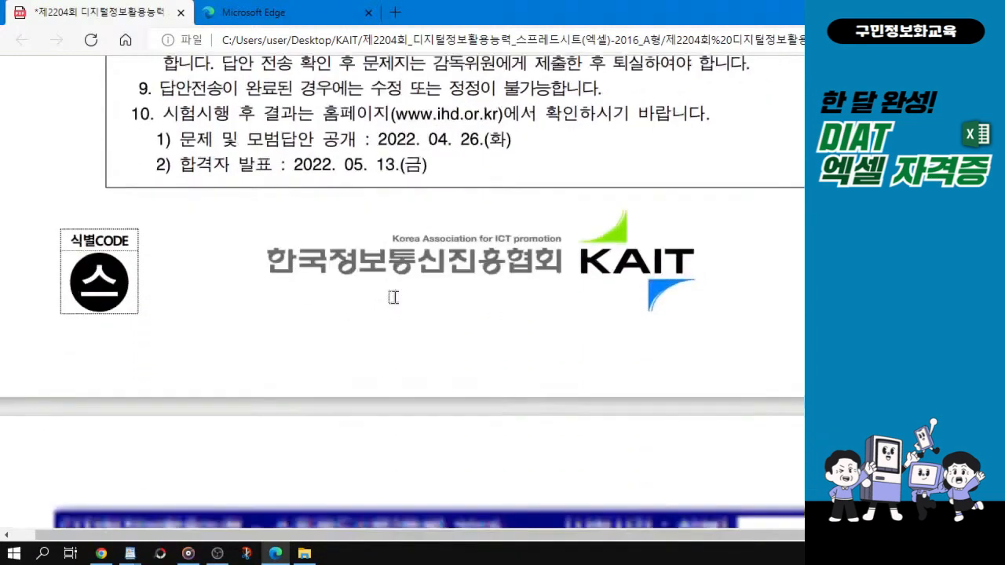
scroll(395, 293, "down", 4)
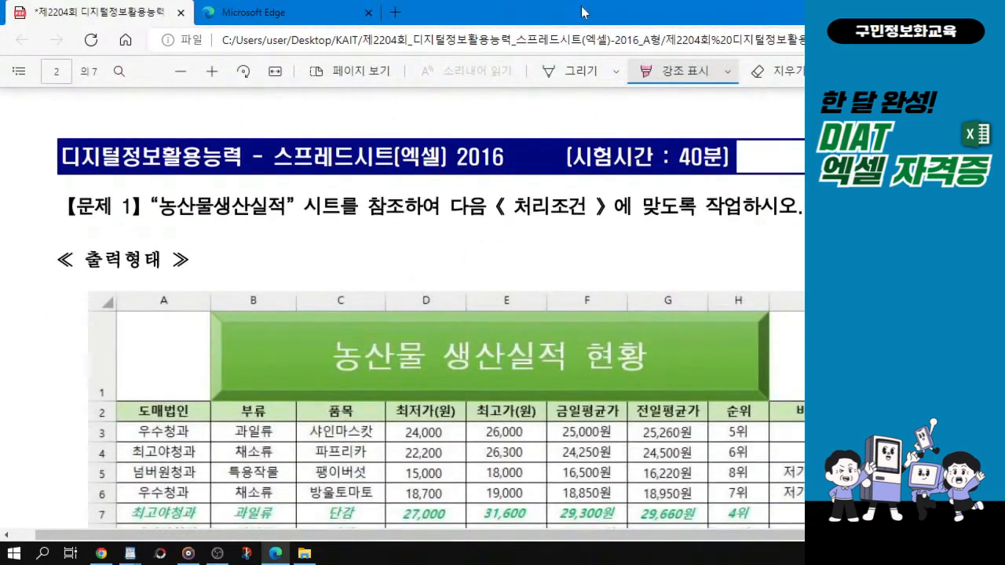
left_click_drag(583, 12, 362, 25)
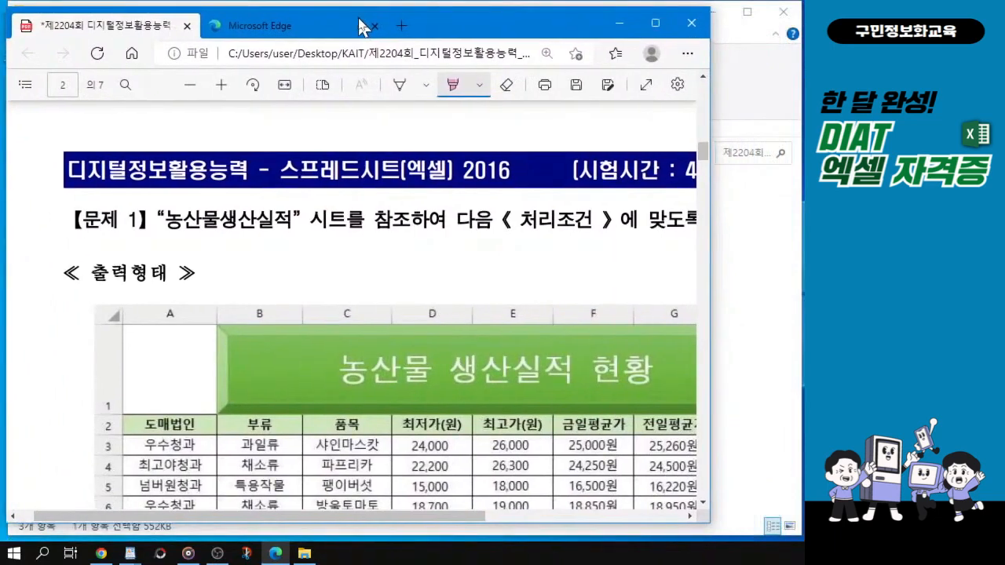
left_click_drag(710, 376, 803, 376)
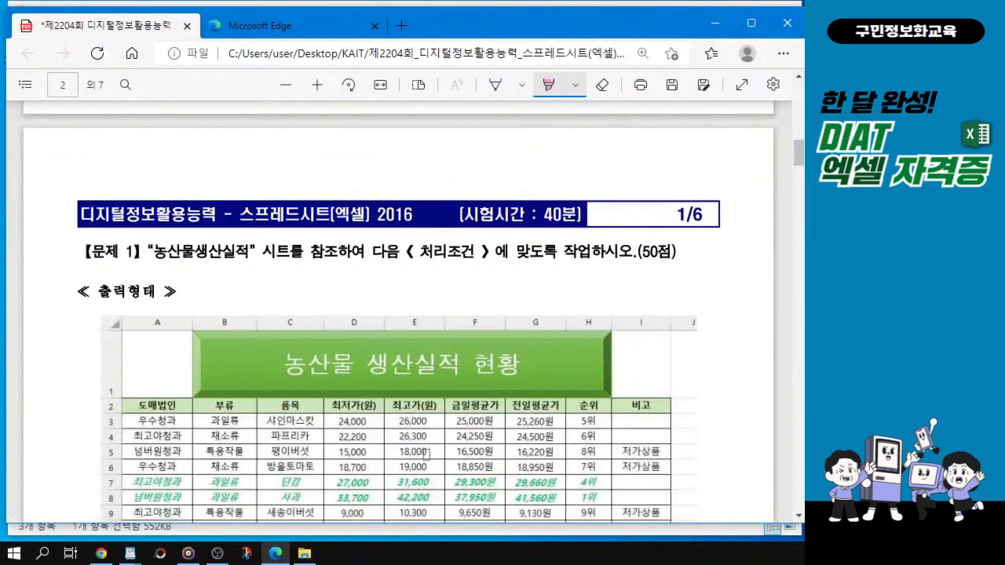
Step: Highlight the score "(50점)" at the end of the Problem 1 heading
scroll(463, 370, "down", 1)
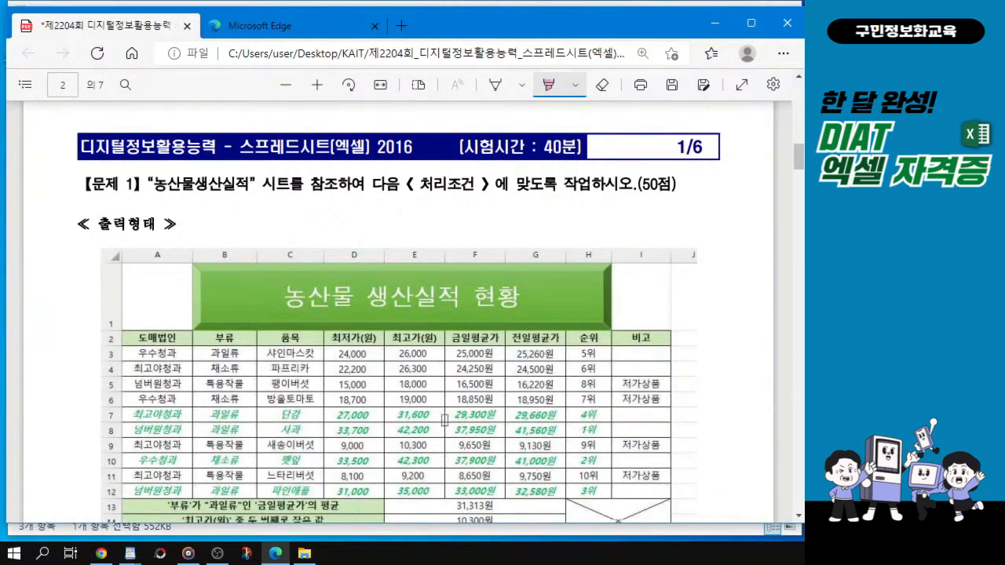
left_click_drag(633, 183, 690, 183)
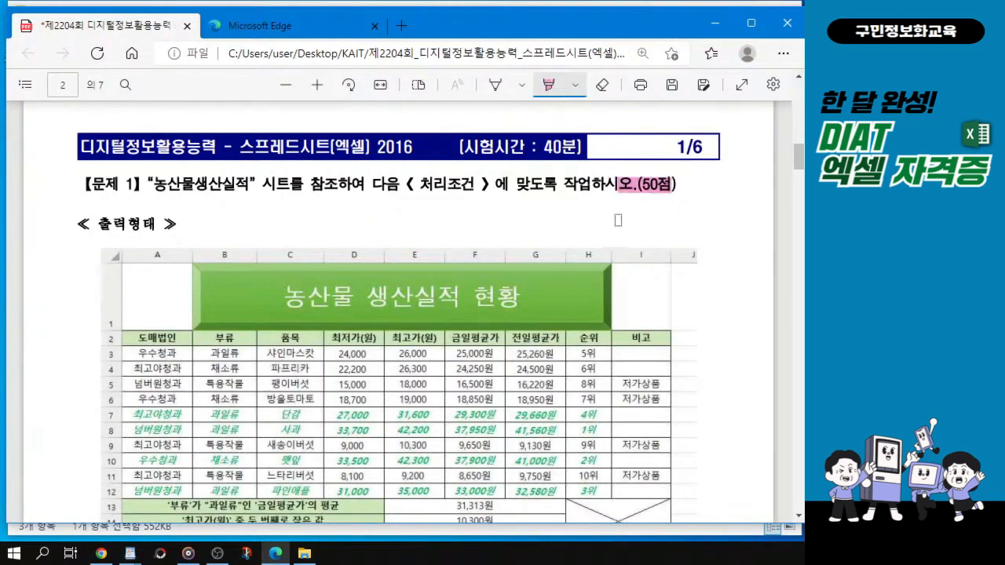
scroll(618, 221, "down", 1)
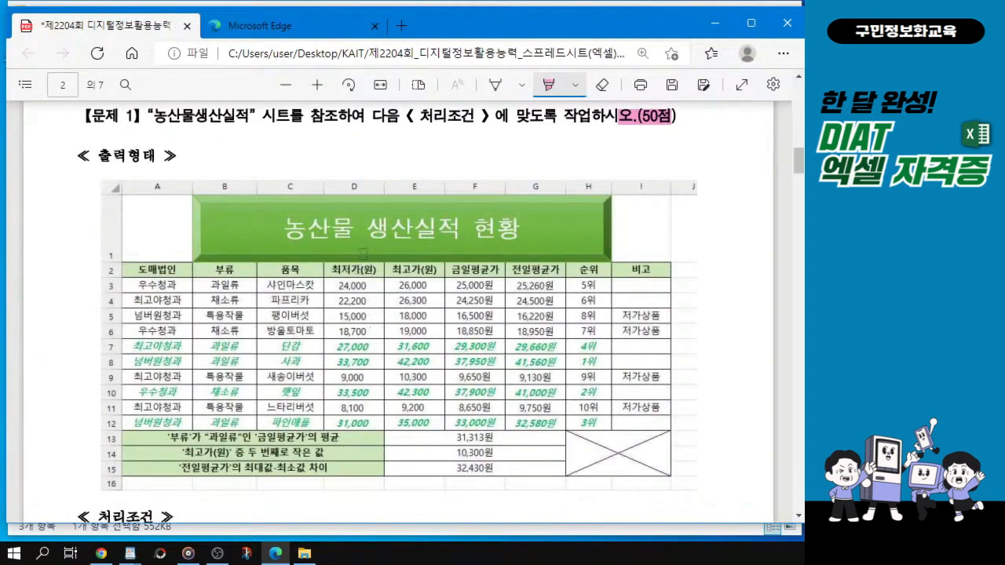
left_click(351, 284)
Step: In Problem 1's processing conditions, highlight the fill colour and bold line for [A2:I2], [A13:D15] and the row height line
scroll(343, 330, "down", 5)
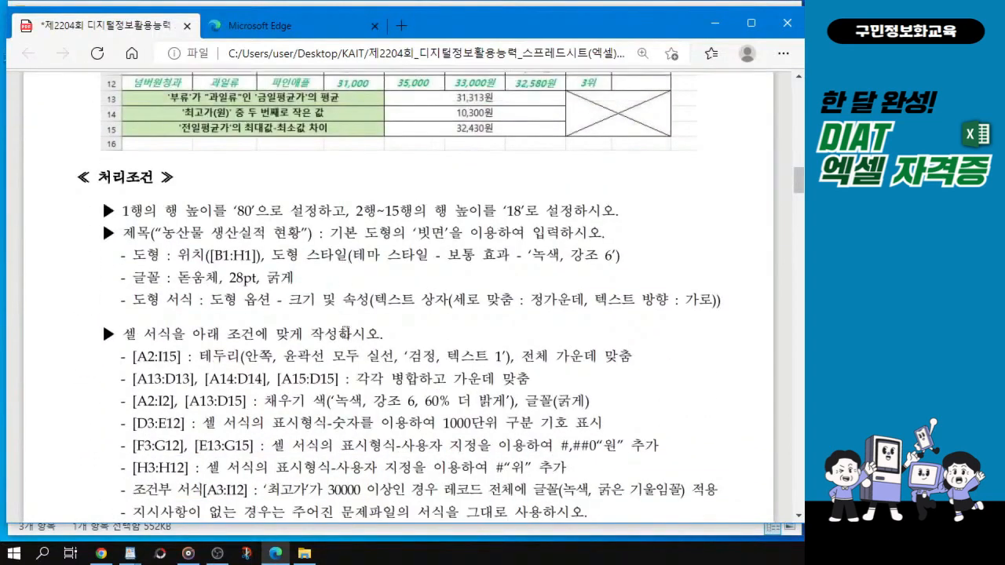
scroll(345, 331, "down", 1)
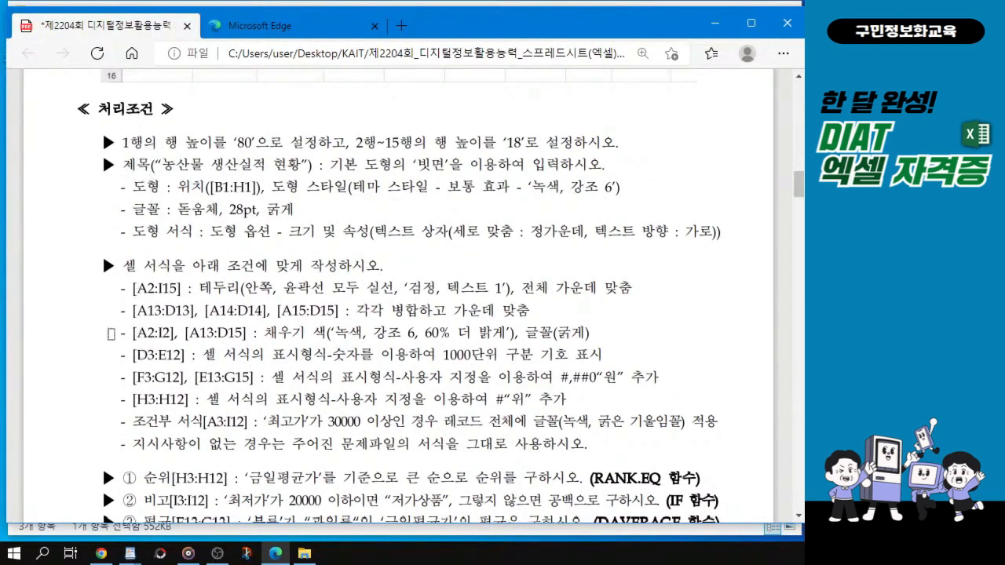
left_click_drag(111, 334, 586, 330)
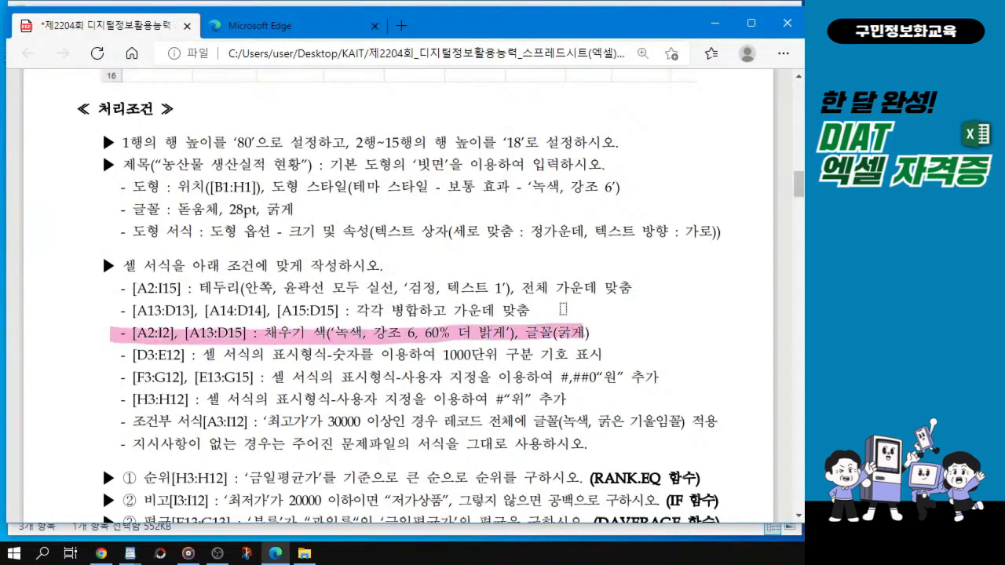
left_click_drag(124, 142, 587, 142)
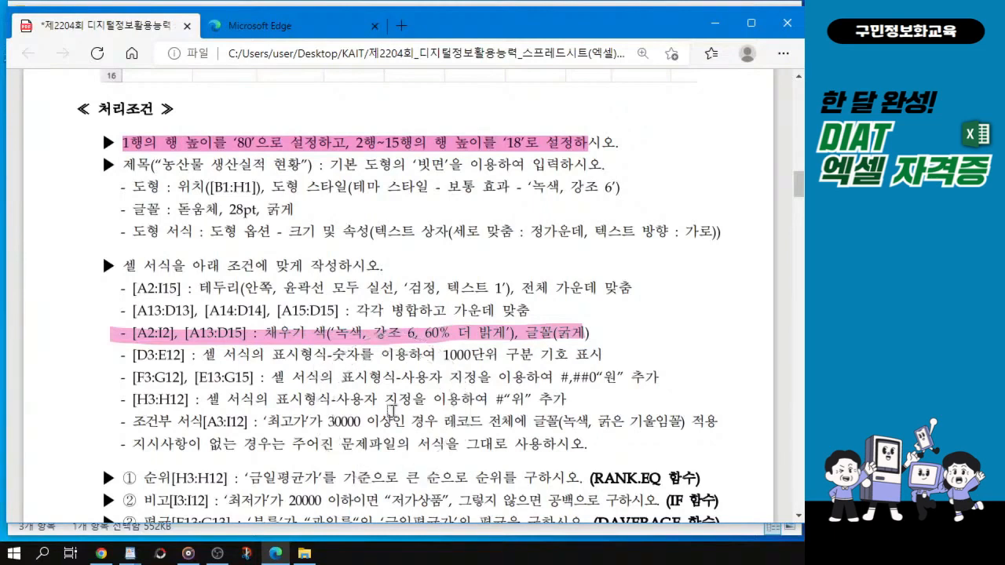
Step: Review Problem 1's function conditions and the score in its heading
scroll(393, 463, "down", 2)
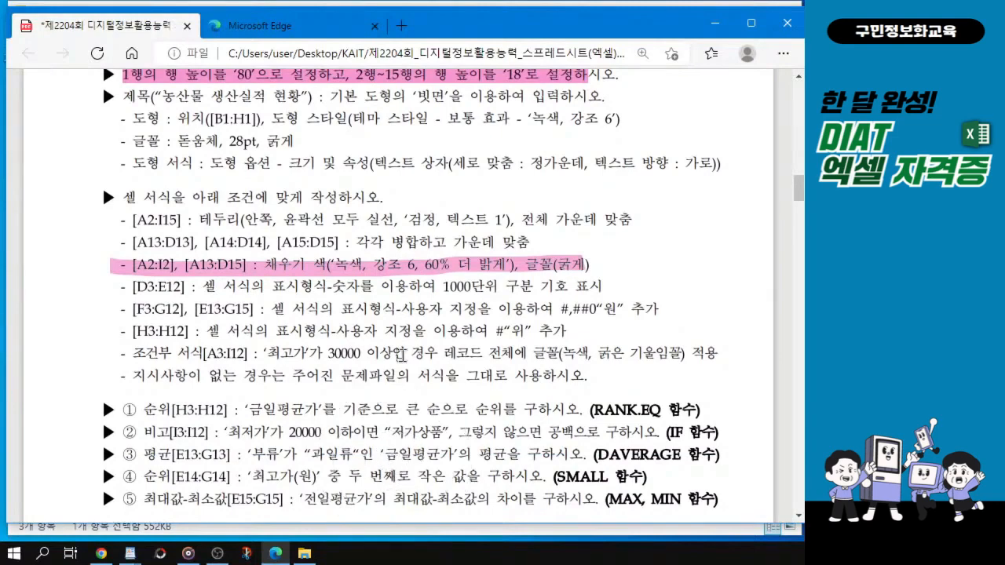
scroll(391, 461, "up", 8)
scroll(102, 472, "up", 8)
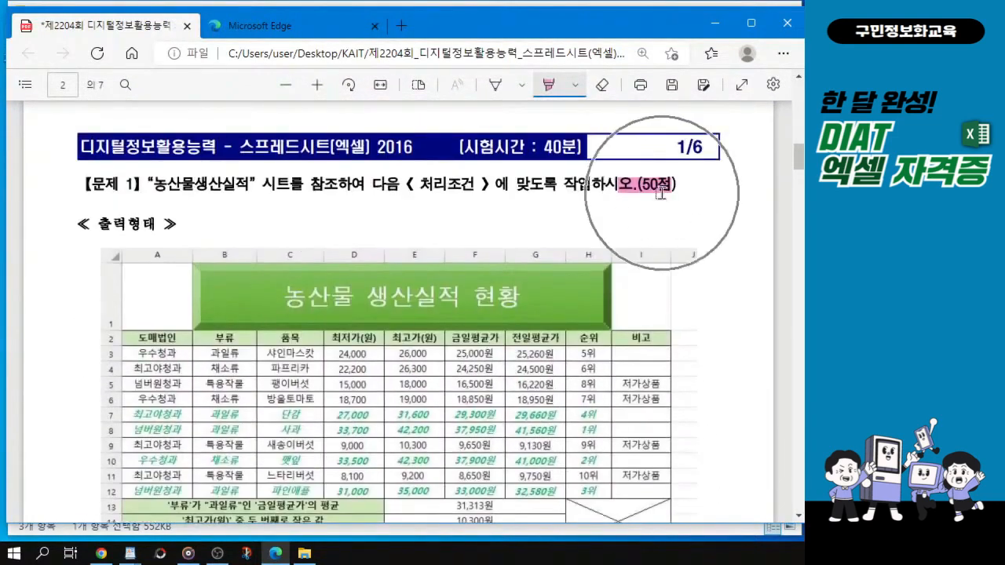
left_click_drag(661, 192, 675, 188)
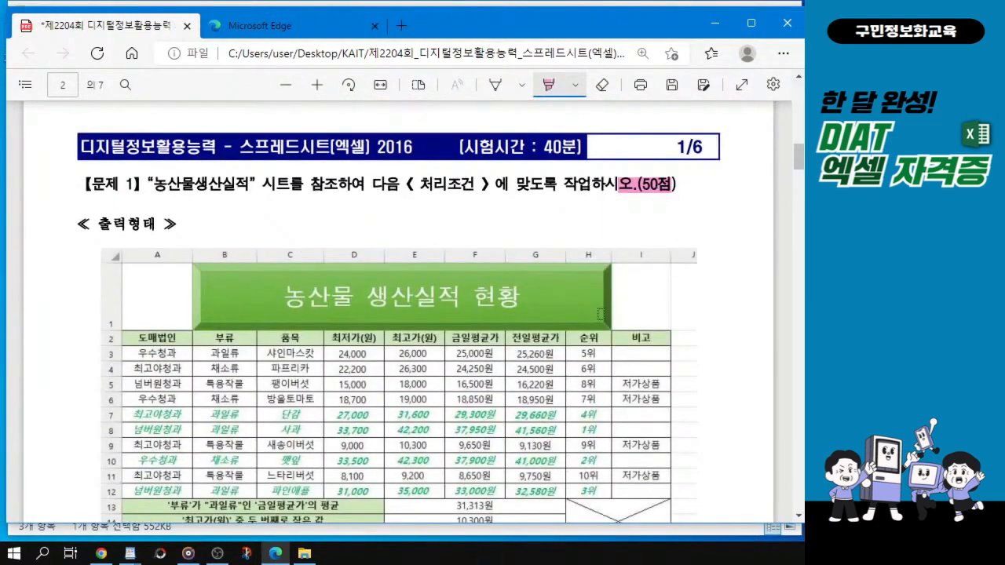
Step: Highlight the score "(30점)" in the Problem 2 heading for the "부분합" sheet
scroll(600, 314, "down", 18)
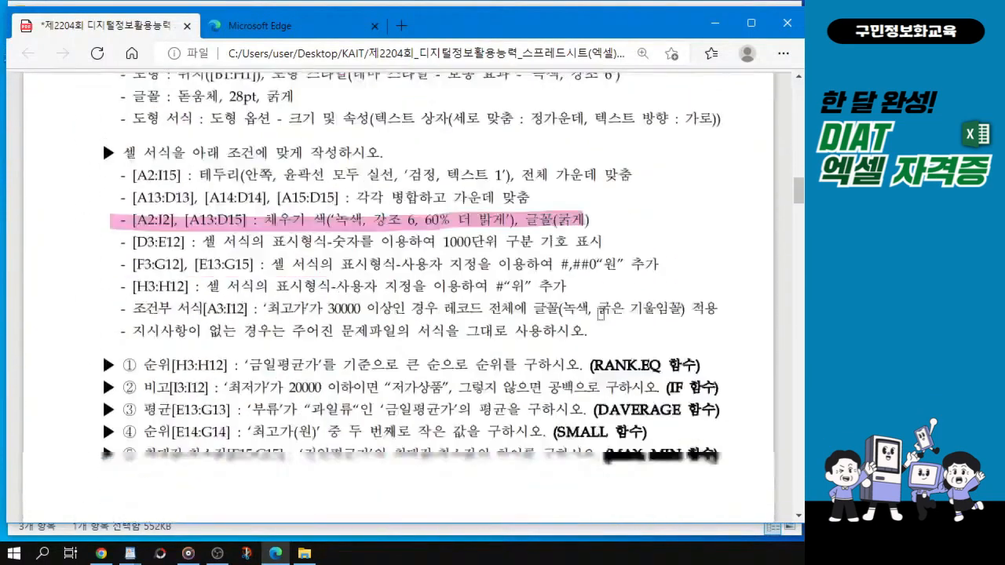
scroll(600, 314, "down", 6)
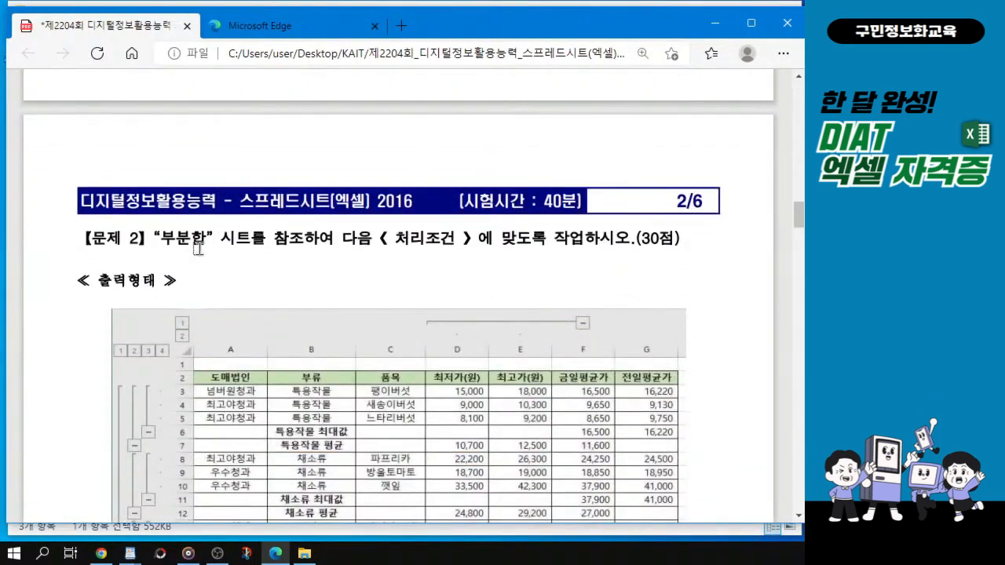
scroll(197, 248, "down", 2)
scroll(267, 196, "up", 2)
scroll(413, 283, "up", 1)
scroll(413, 282, "up", 2)
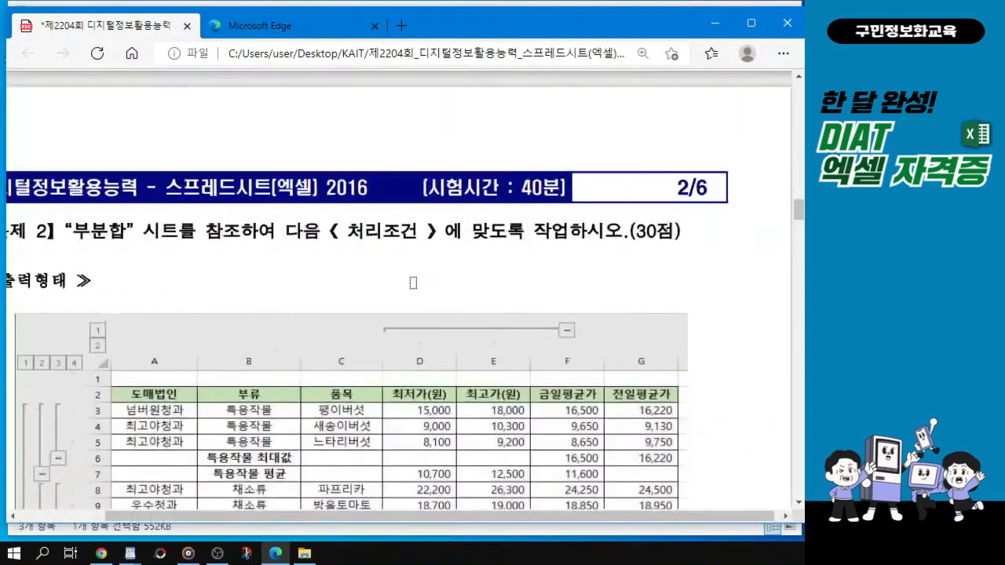
left_click_drag(516, 515, 483, 522)
left_click_drag(669, 231, 738, 235)
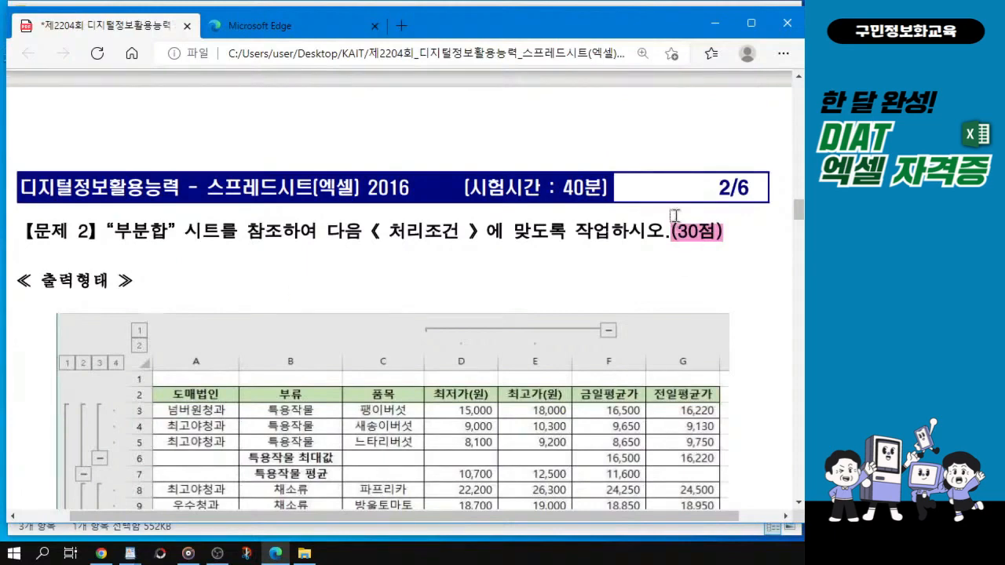
Step: Examine Problem 2's expected subtotal output and its processing conditions on sorting, subtotals, number format and column grouping
scroll(402, 385, "down", 3)
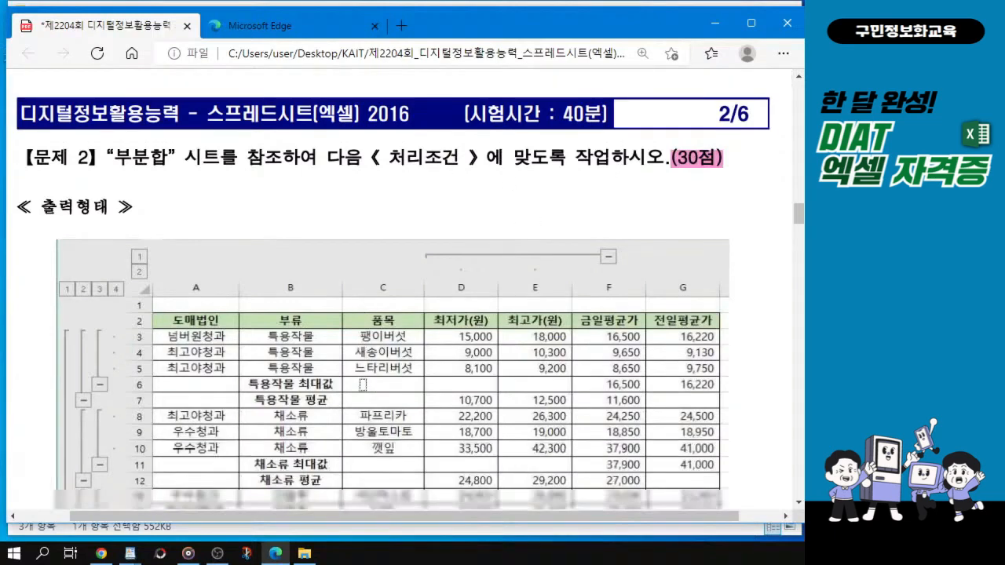
key("ctrl")
key("ctrl")
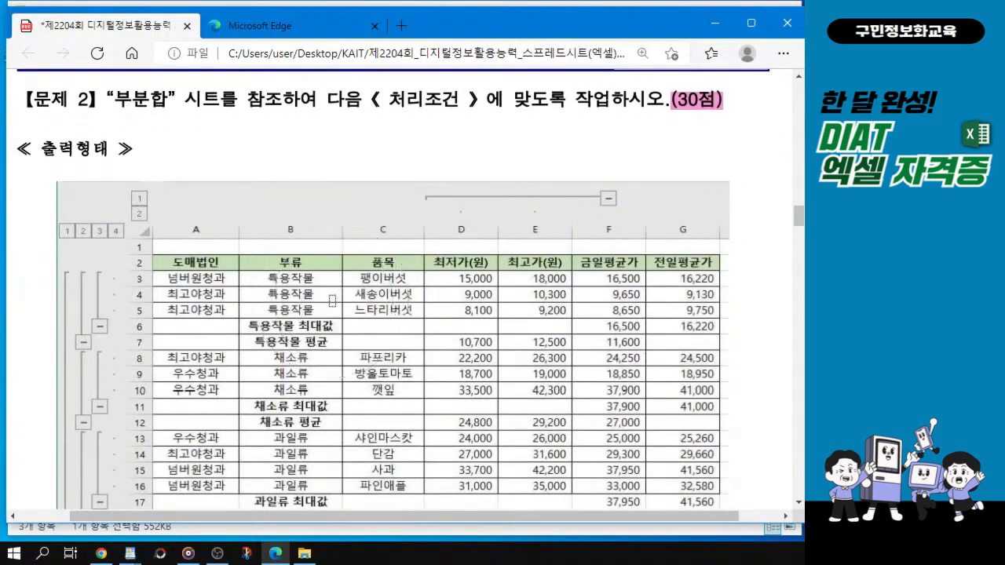
key("ctrl")
scroll(328, 343, "down", 7)
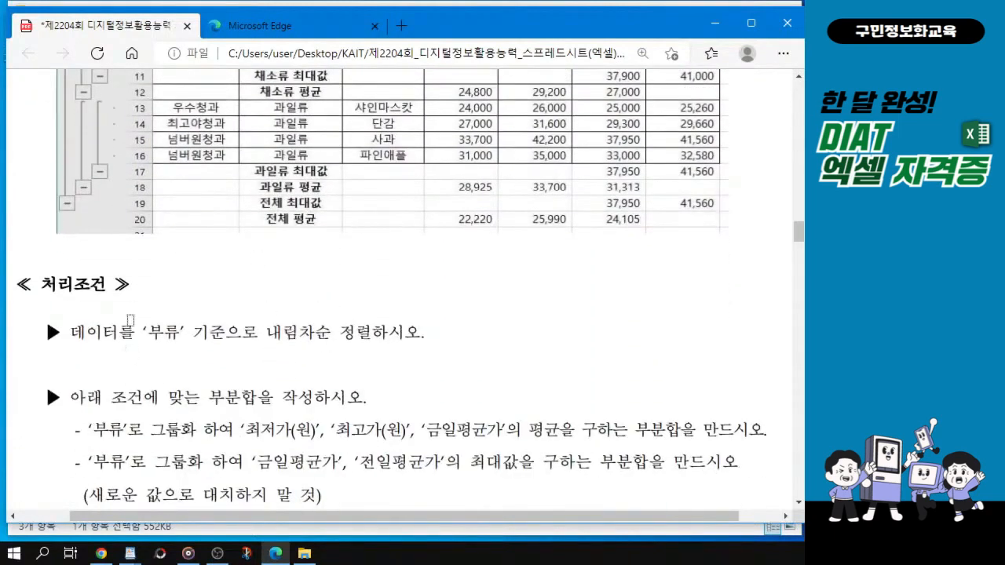
scroll(281, 347, "down", 3)
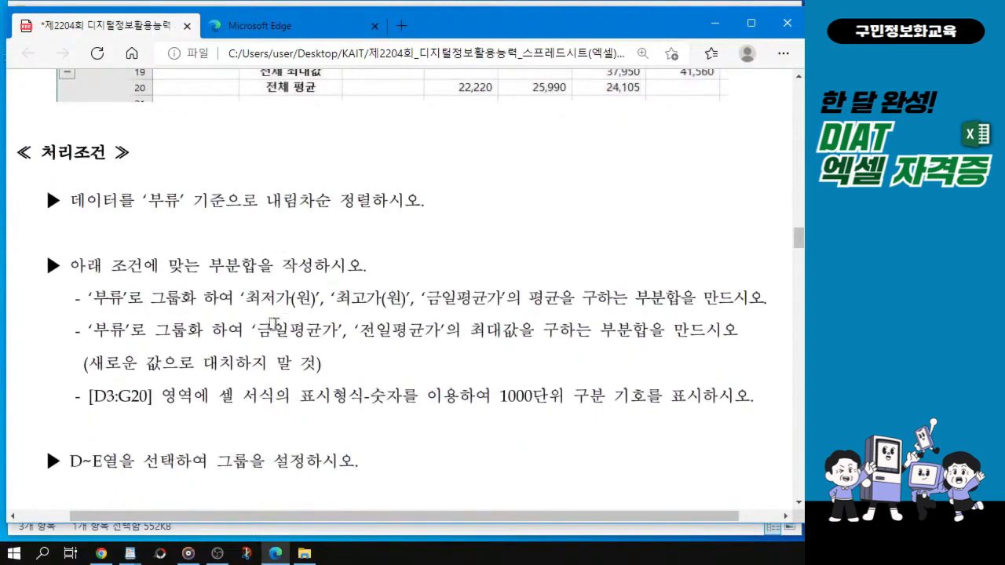
scroll(267, 345, "down", 6)
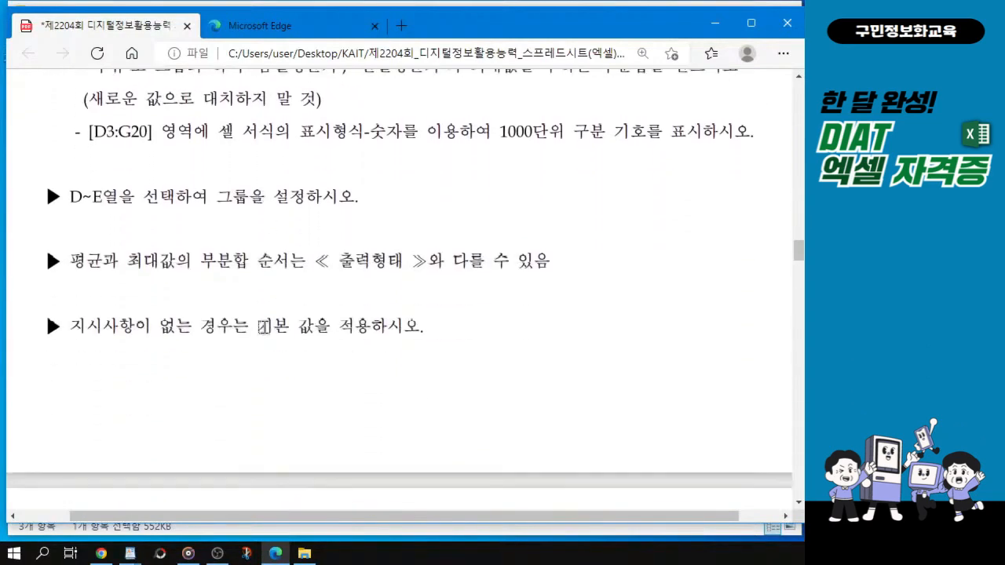
Step: In the Problem 3 heading, highlight the score "(60점)" and the sheet names "필터" and "시나리오"
scroll(263, 326, "down", 10)
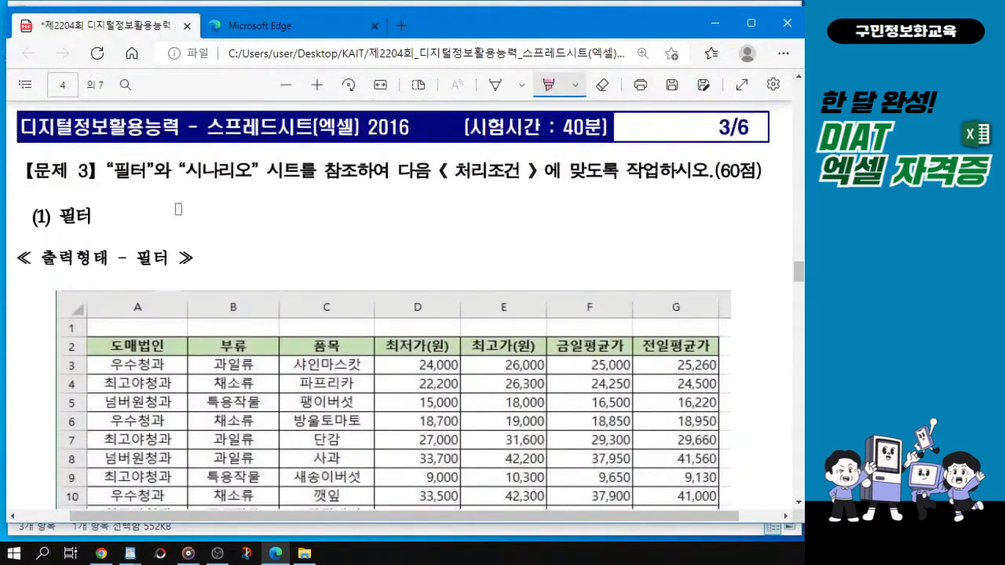
left_click_drag(707, 171, 762, 171)
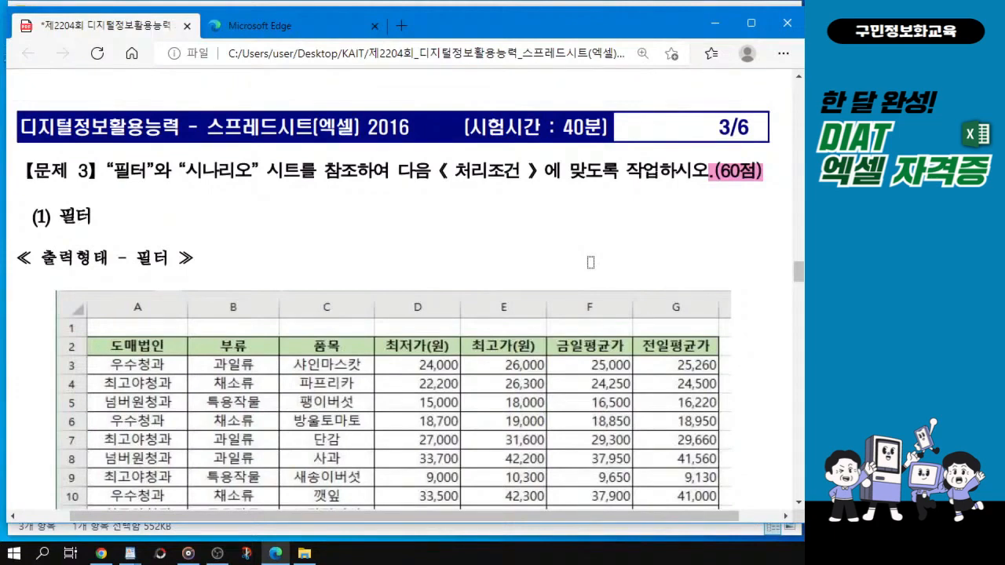
left_click_drag(135, 171, 249, 174)
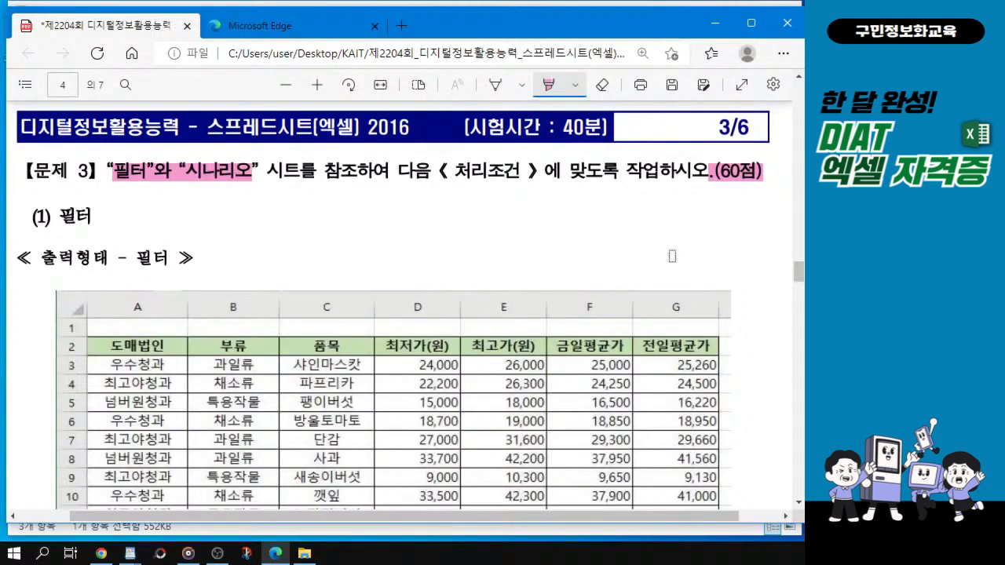
Step: Look through Problem 3's filter section and go on to the expected output of the scenario section
scroll(611, 300, "down", 3)
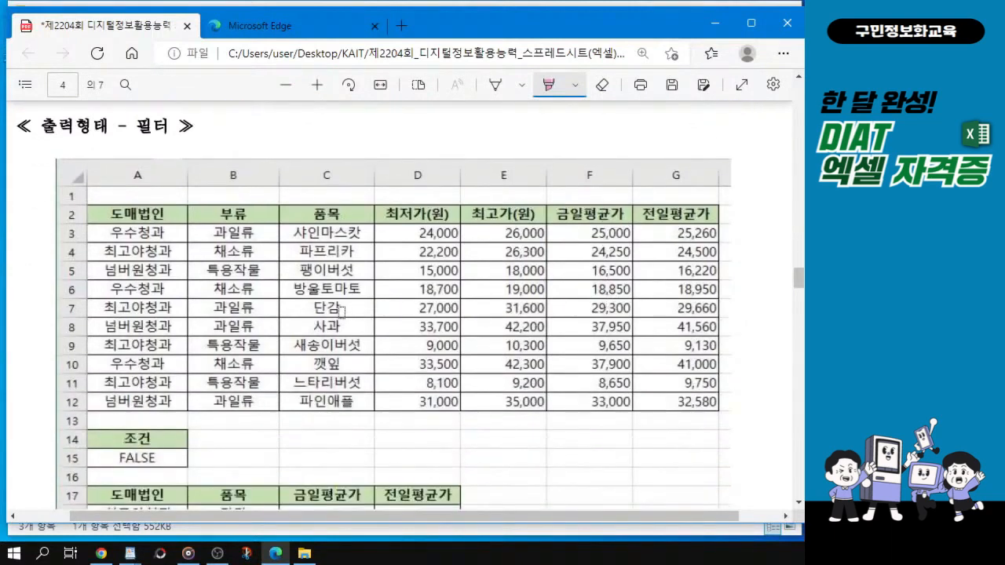
scroll(454, 334, "down", 10)
scroll(454, 334, "down", 15)
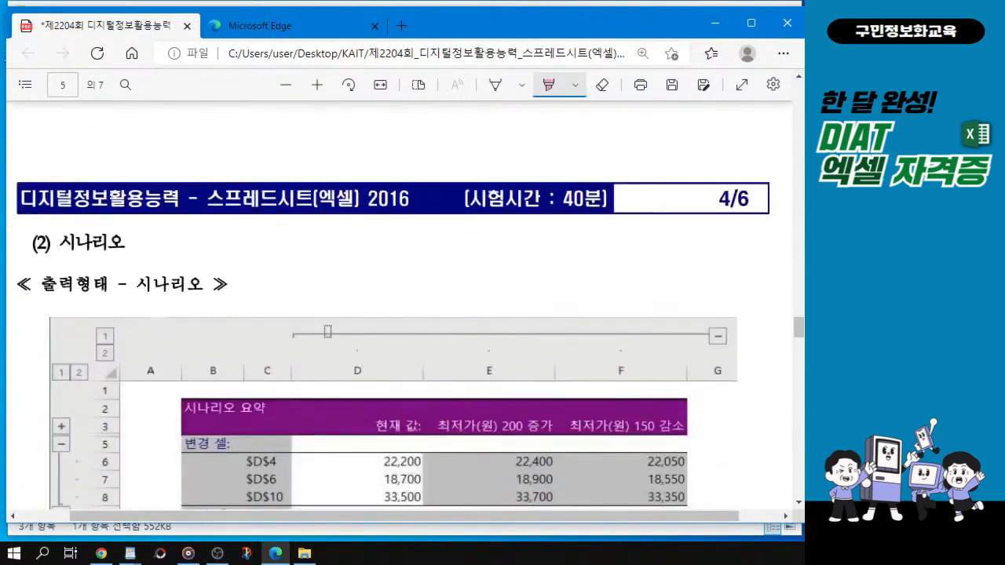
Step: In the Problem 4 heading, highlight the score "(30점)" and the sheet name "피벗테이블"
scroll(328, 332, "down", 4)
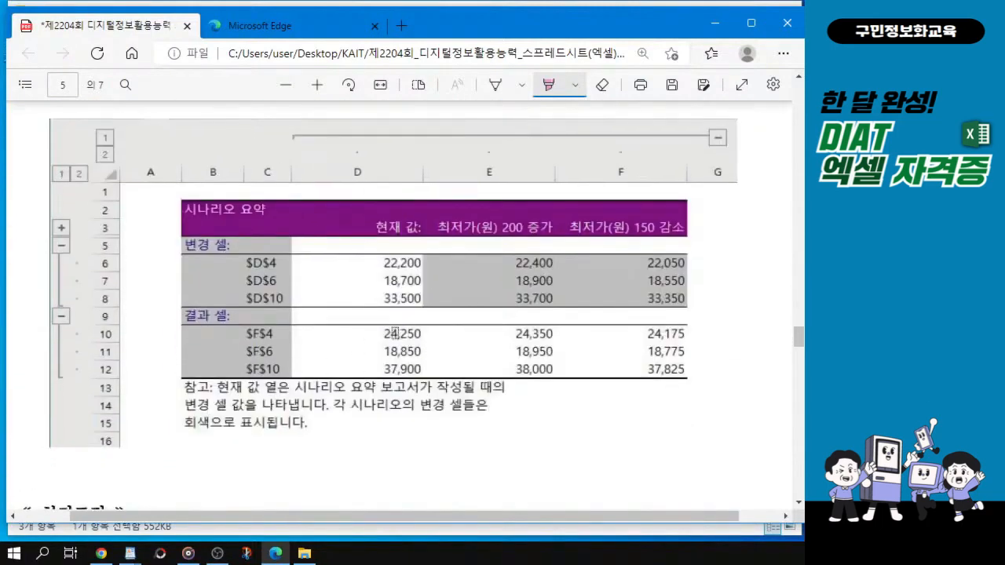
left_click(396, 334)
scroll(365, 334, "down", 12)
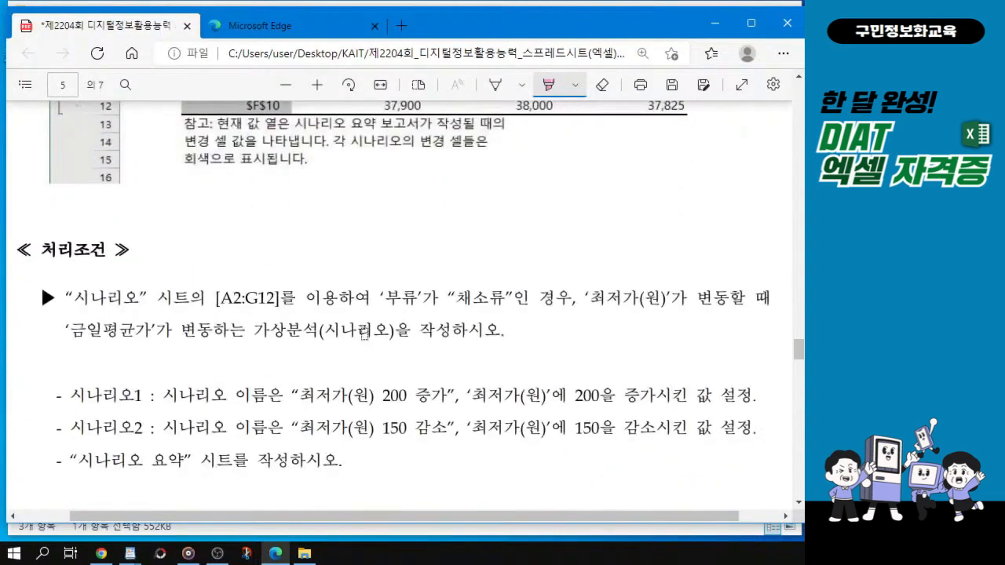
scroll(366, 336, "down", 4)
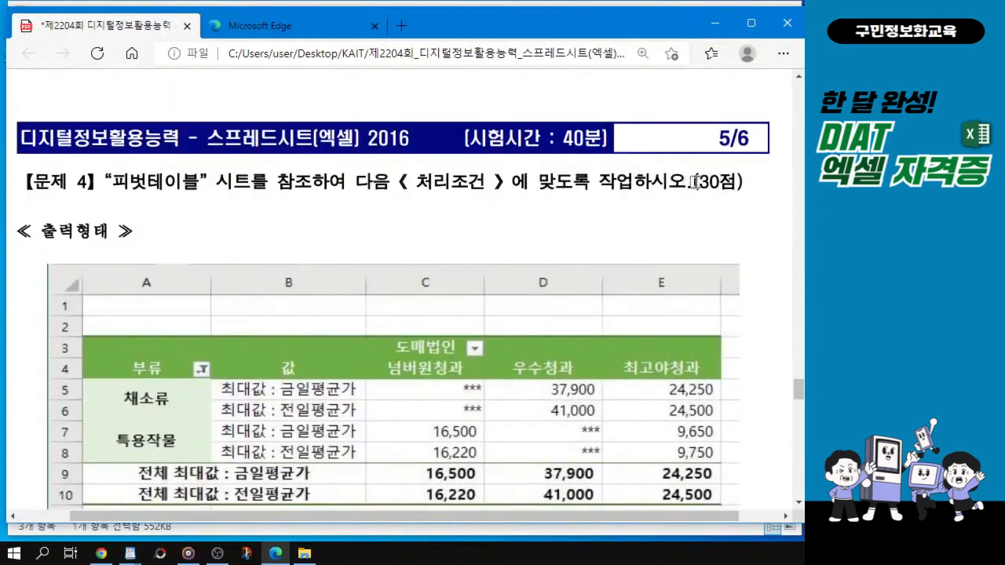
left_click_drag(692, 182, 744, 182)
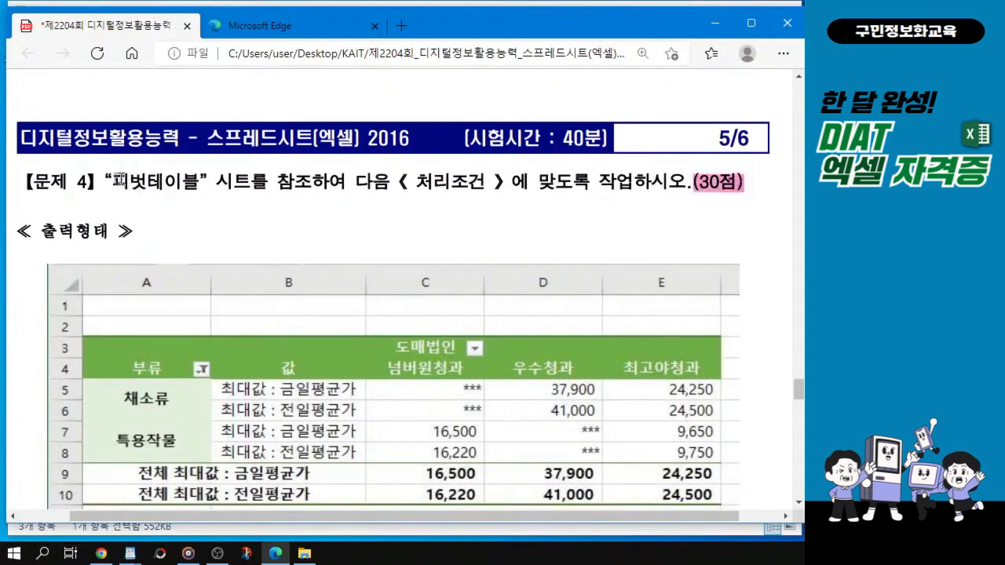
left_click_drag(111, 183, 199, 182)
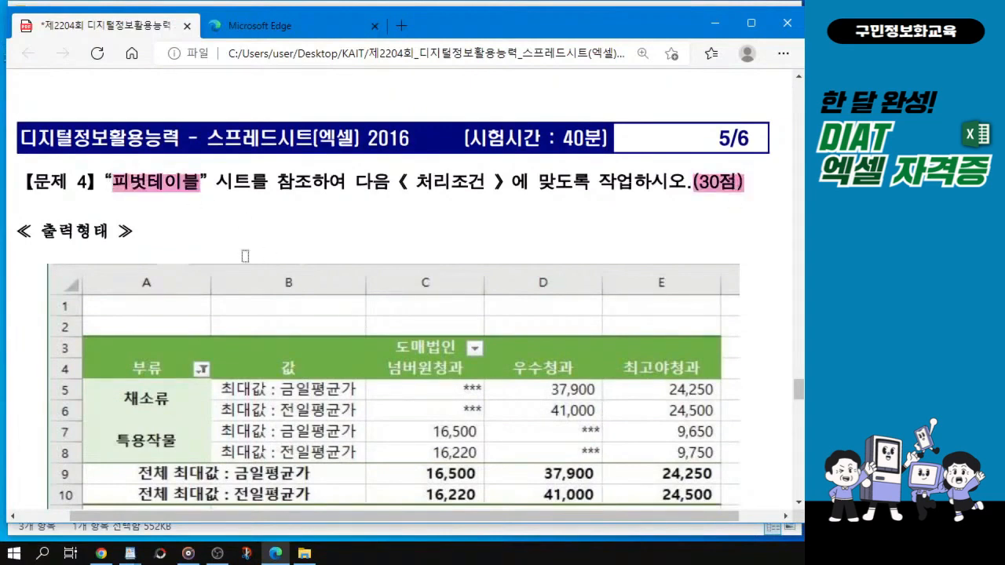
Step: Highlight the score "(30점)" in the Problem 5 heading for the "차트" sheet
scroll(398, 317, "down", 3)
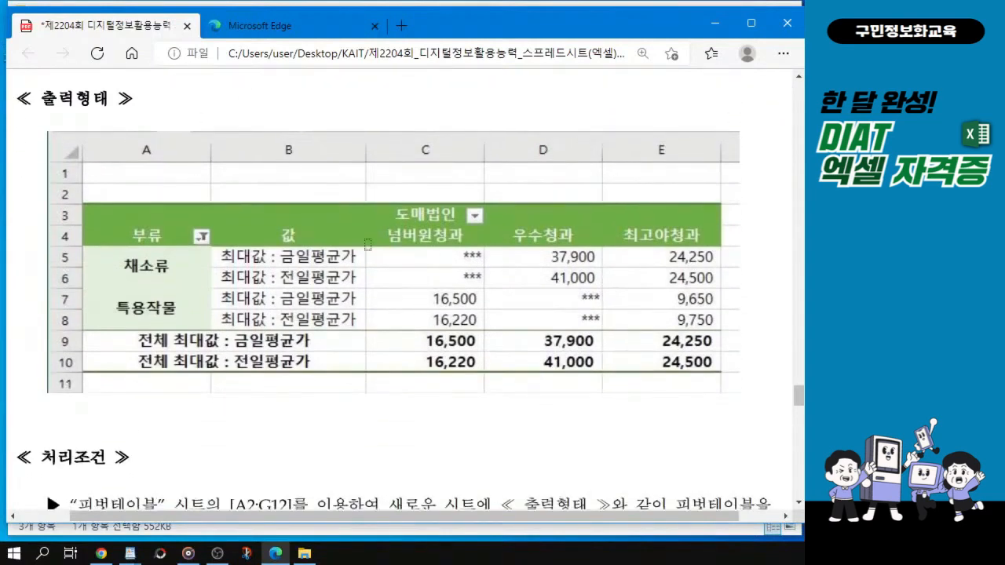
scroll(368, 245, "up", 3)
left_click(306, 382)
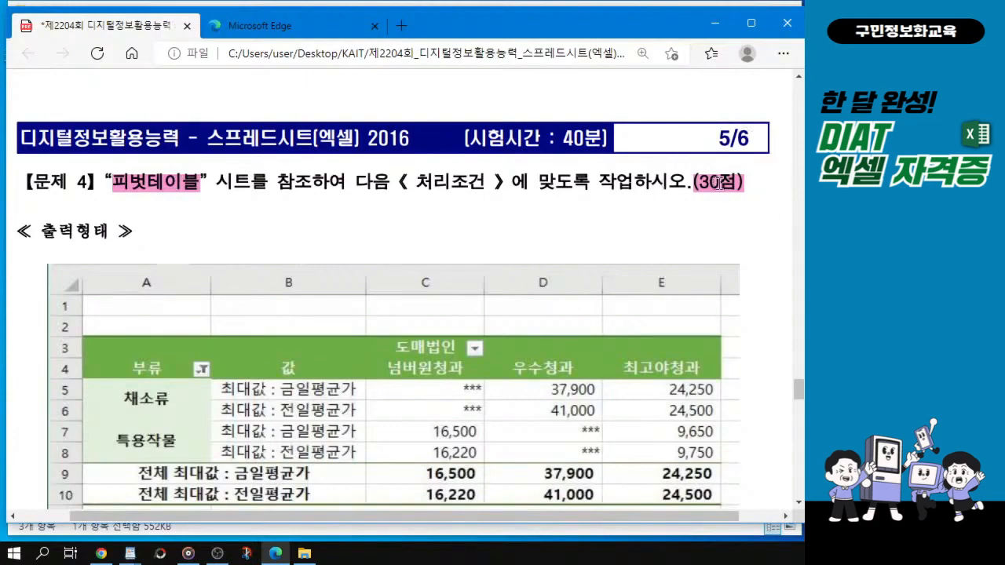
scroll(384, 380, "down", 2)
scroll(384, 380, "down", 13)
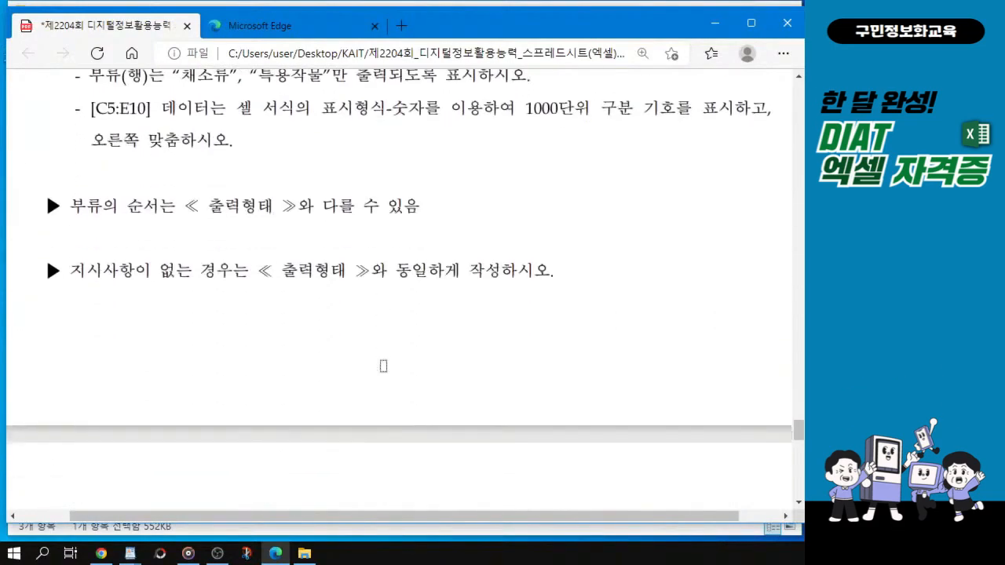
scroll(384, 363, "down", 5)
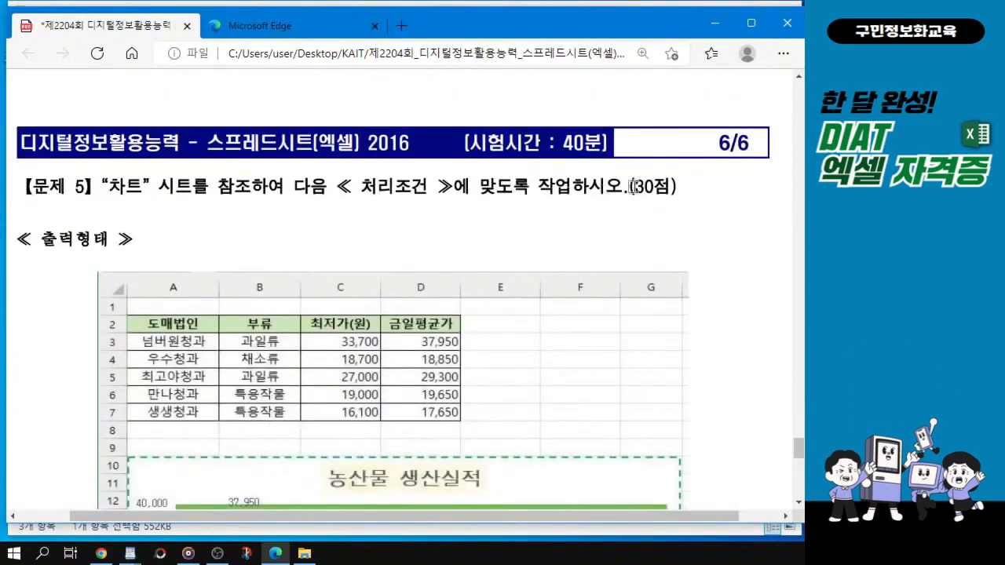
left_click_drag(623, 187, 688, 187)
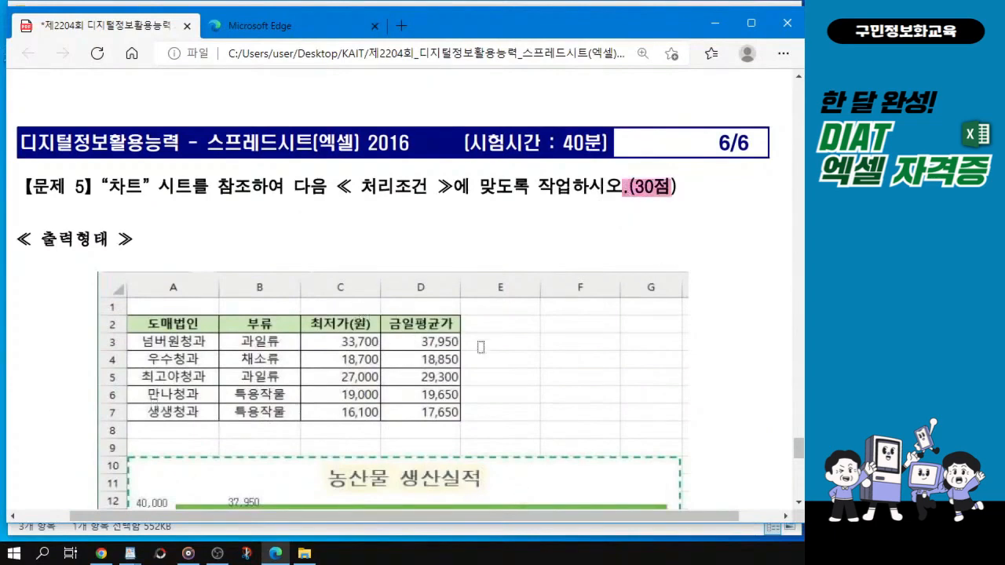
Step: Examine Problem 5's expected output, covering the source table and the "농산물 생산실적" column chart
scroll(442, 463, "down", 5)
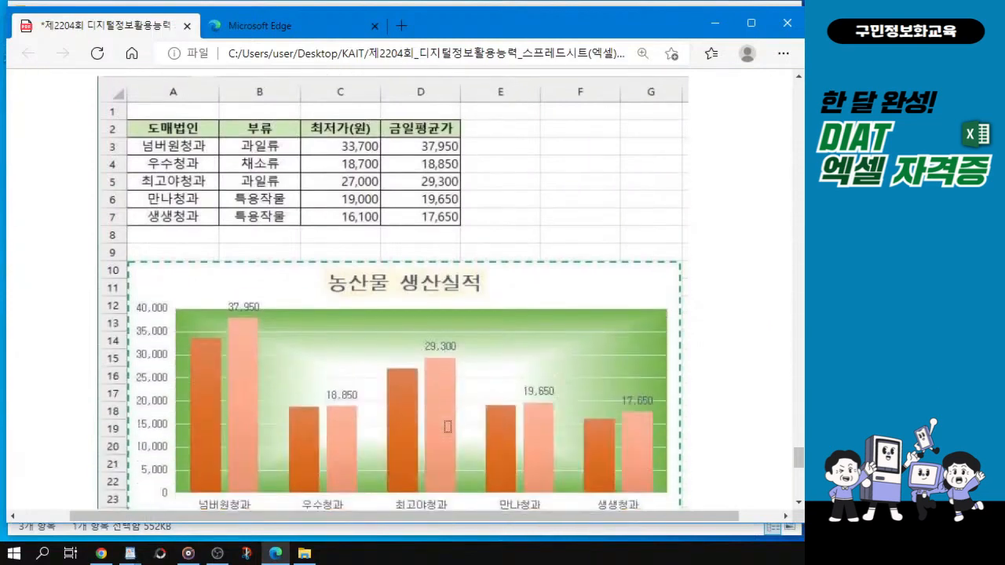
scroll(365, 296, "down", 2)
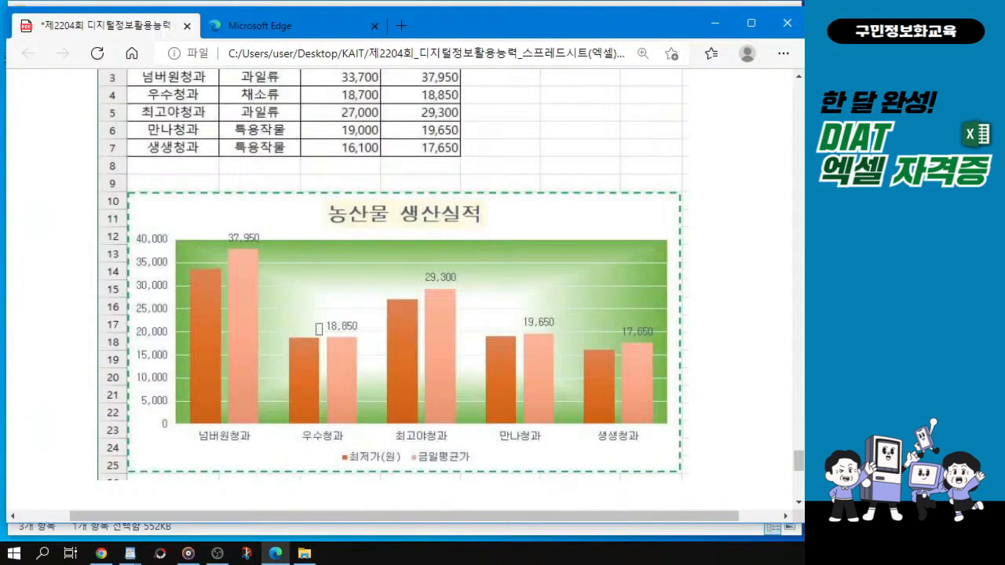
scroll(319, 329, "down", 2)
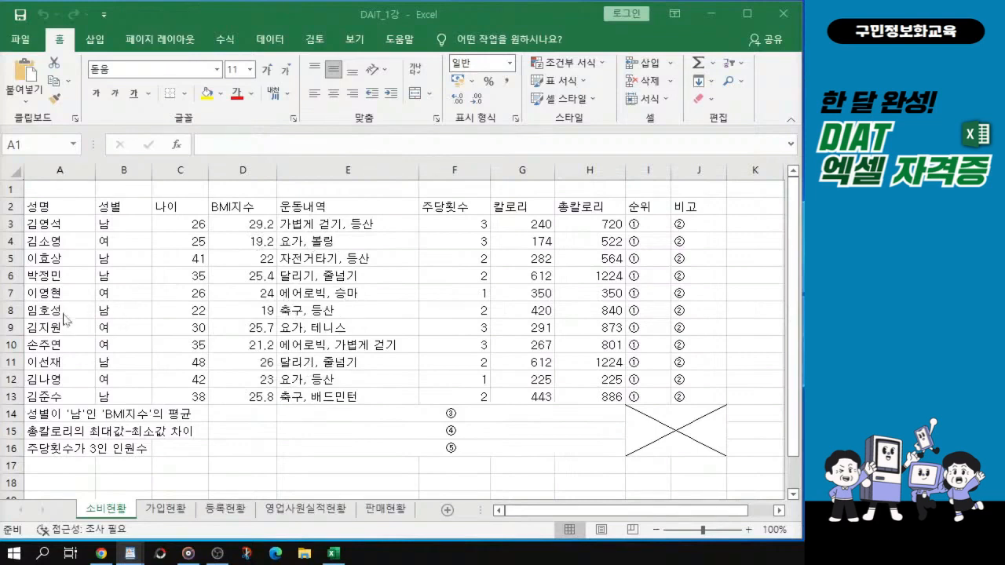
Step: Set the height of row 1 to 80 in the "소비현황" sheet of the DAIT_1강 workbook
left_click(13, 190)
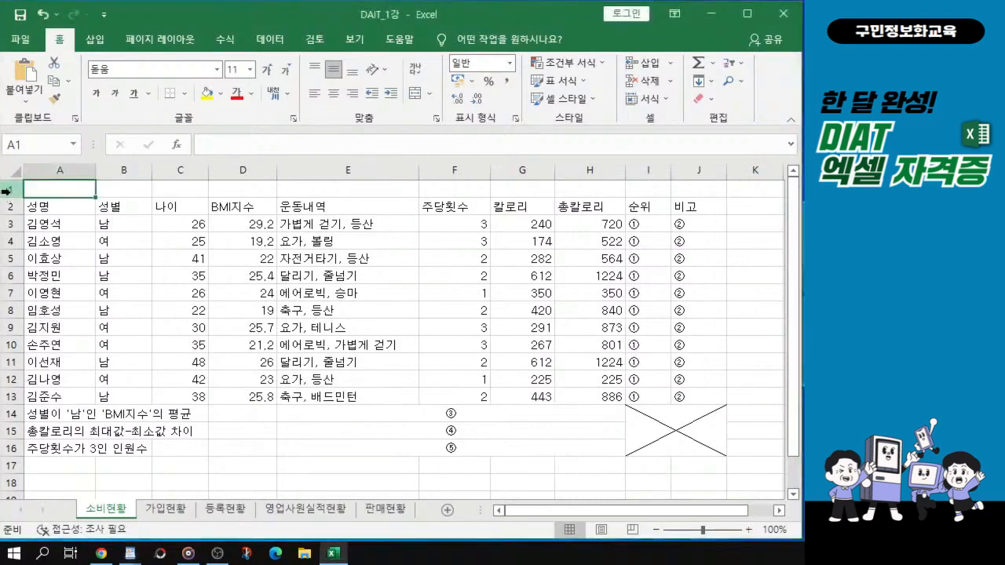
left_click(11, 190)
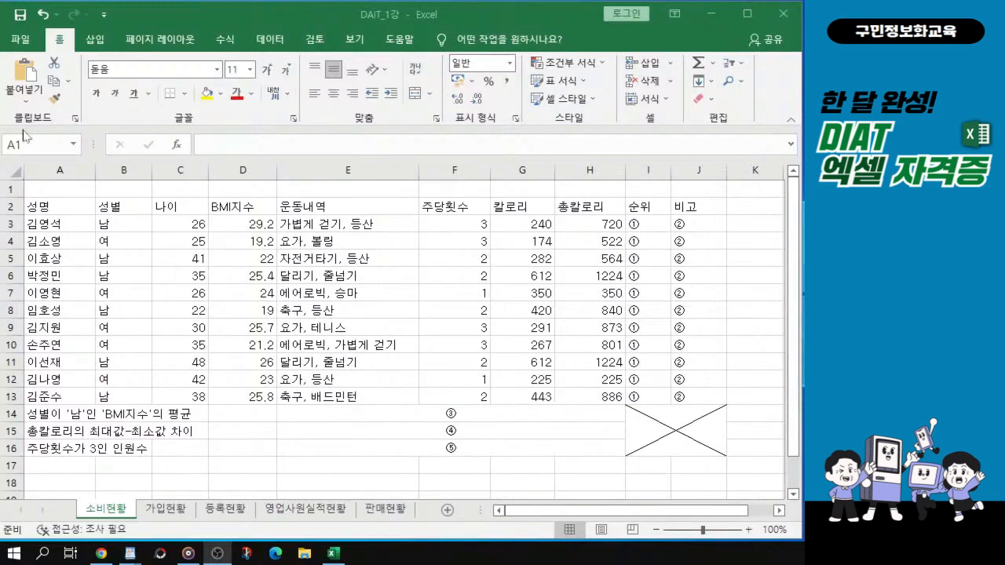
left_click(10, 188)
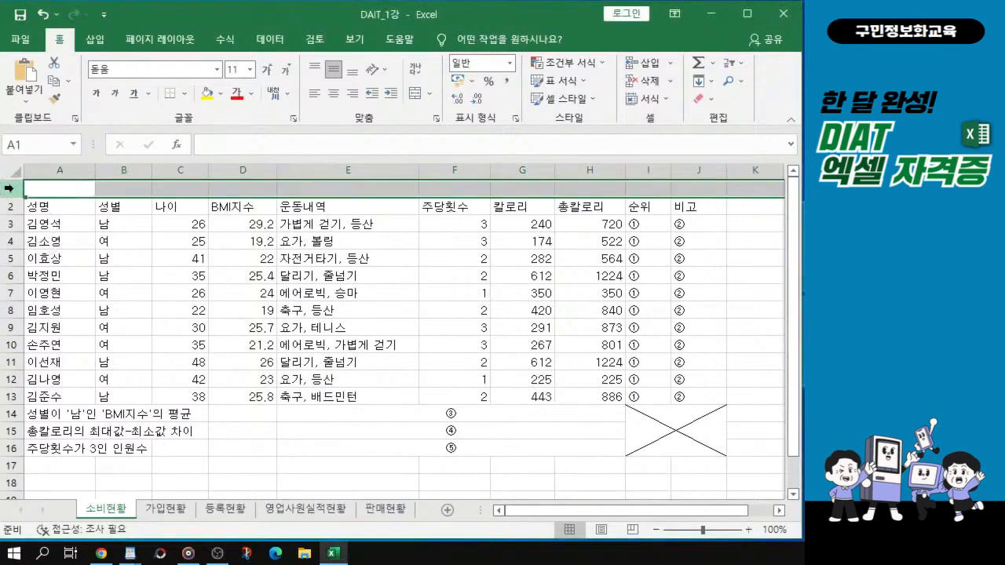
right_click(15, 192)
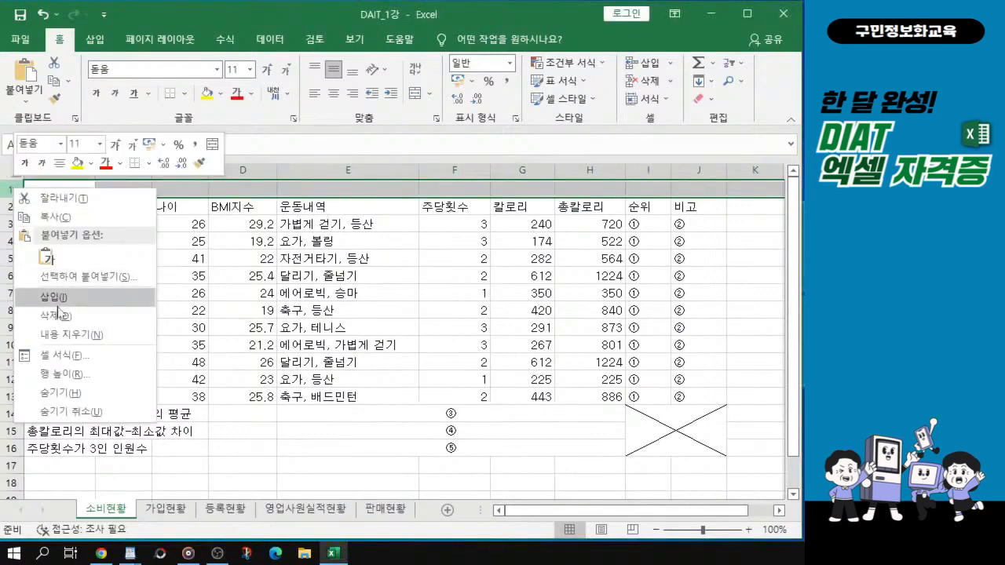
left_click(79, 376)
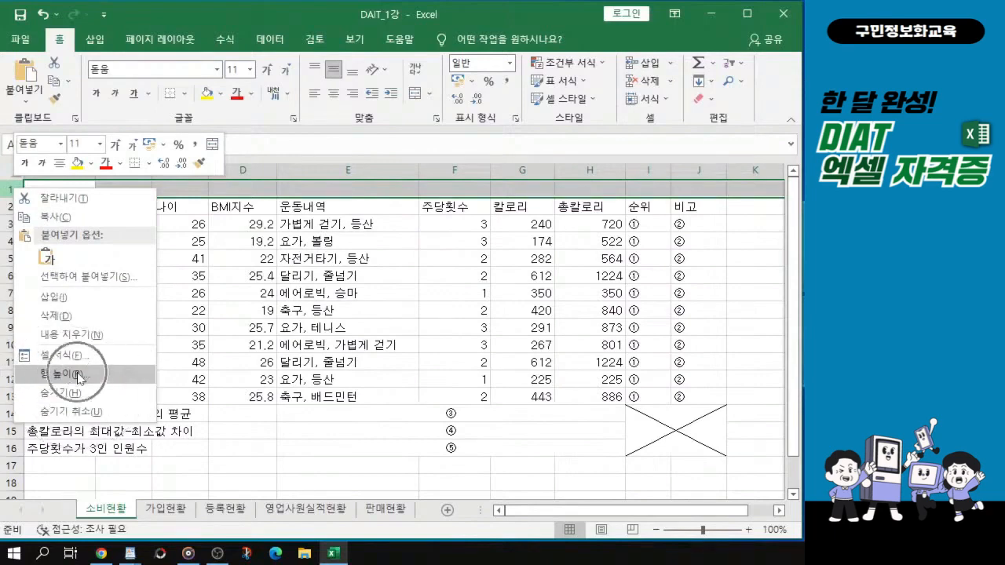
left_click(80, 376)
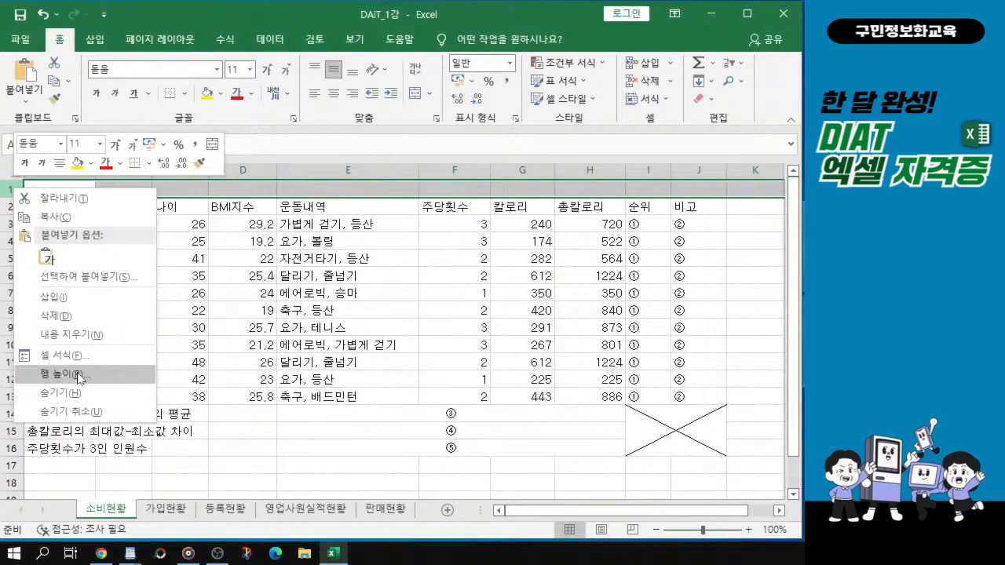
left_click(79, 376)
left_click(79, 375)
left_click(79, 376)
left_click_drag(82, 361, 440, 265)
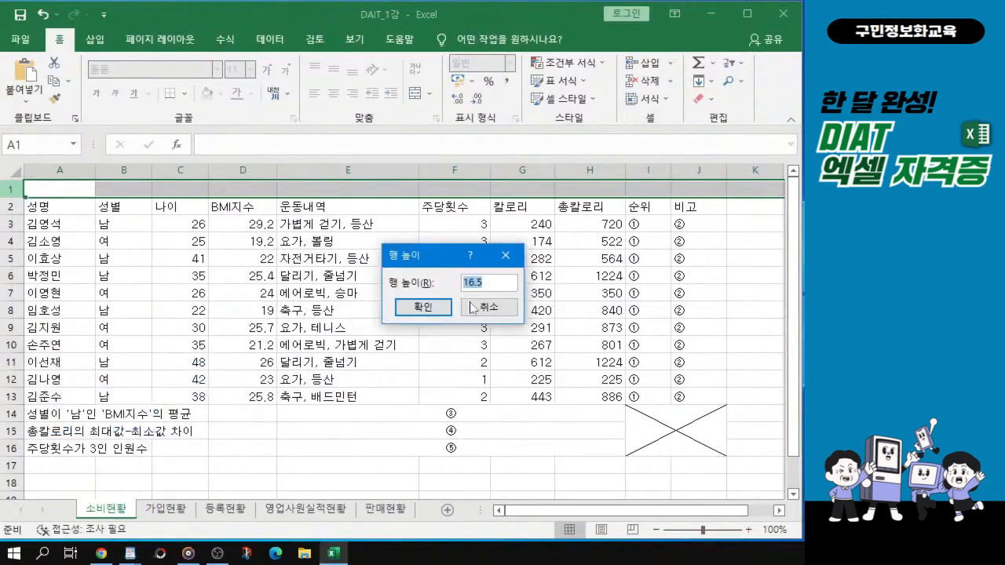
type("80")
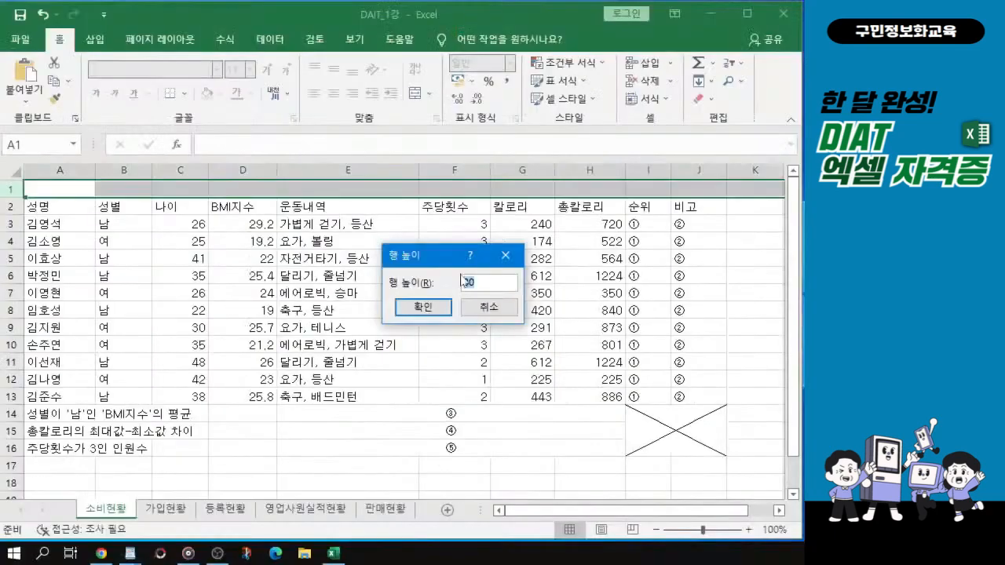
left_click(428, 313)
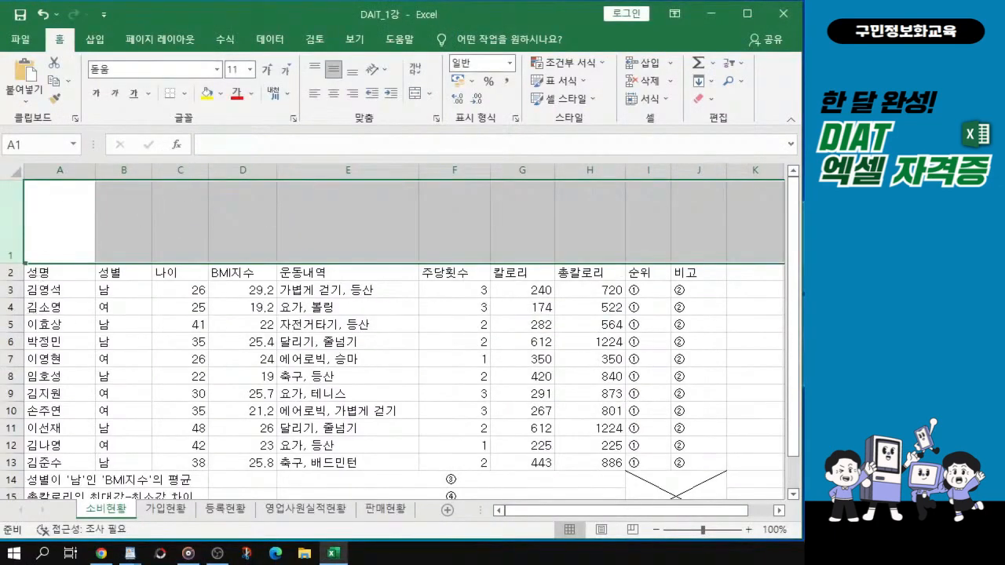
Step: Set the height of rows 2 to 16 in the "소비현황" sheet to 20
key("alt+Tab")
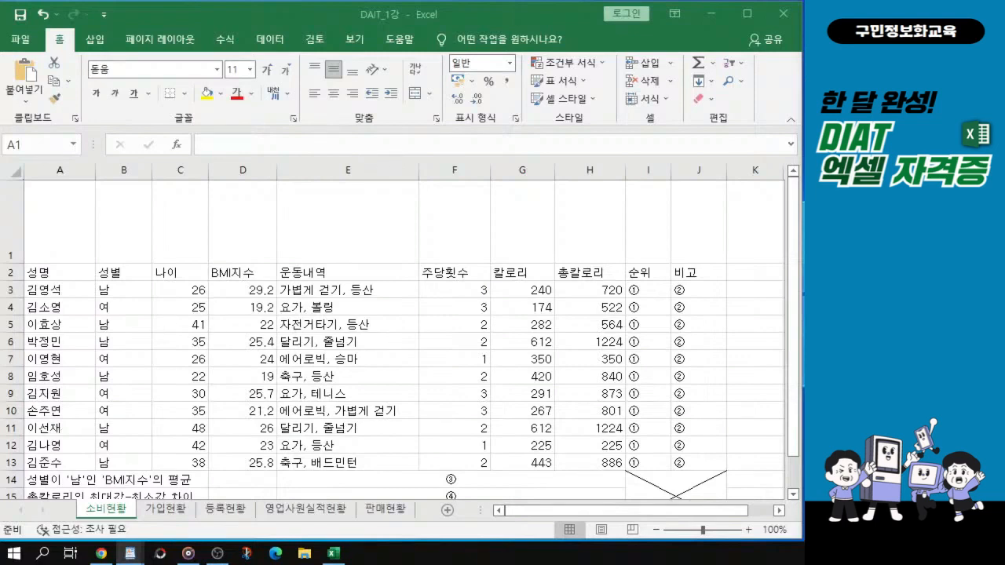
left_click(11, 272)
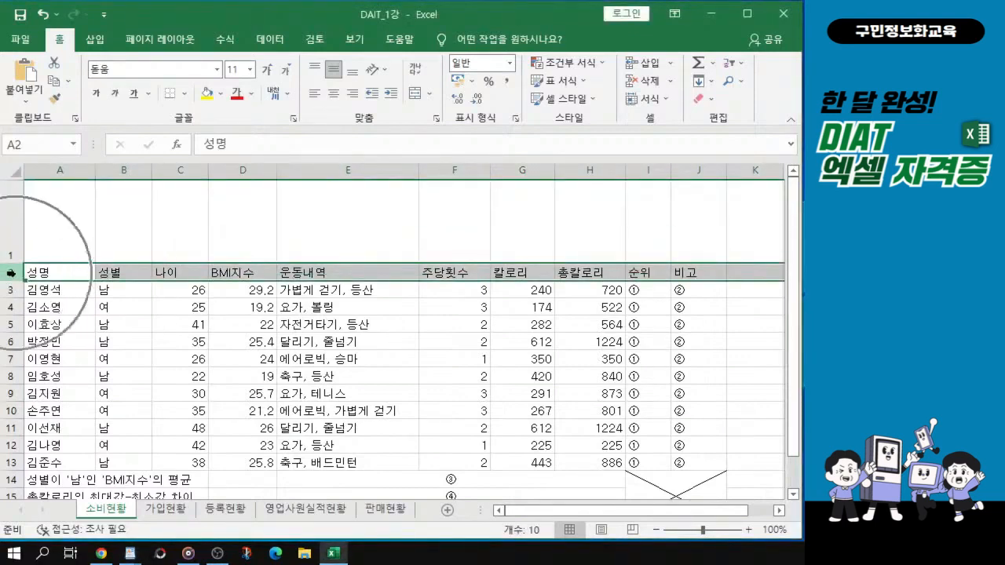
left_click(11, 272)
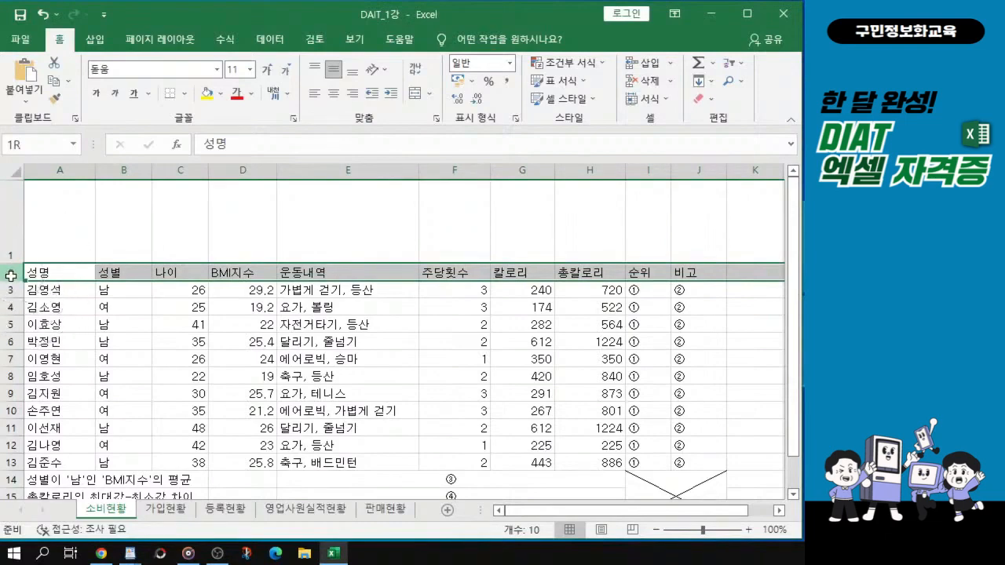
left_click_drag(11, 275, 9, 431)
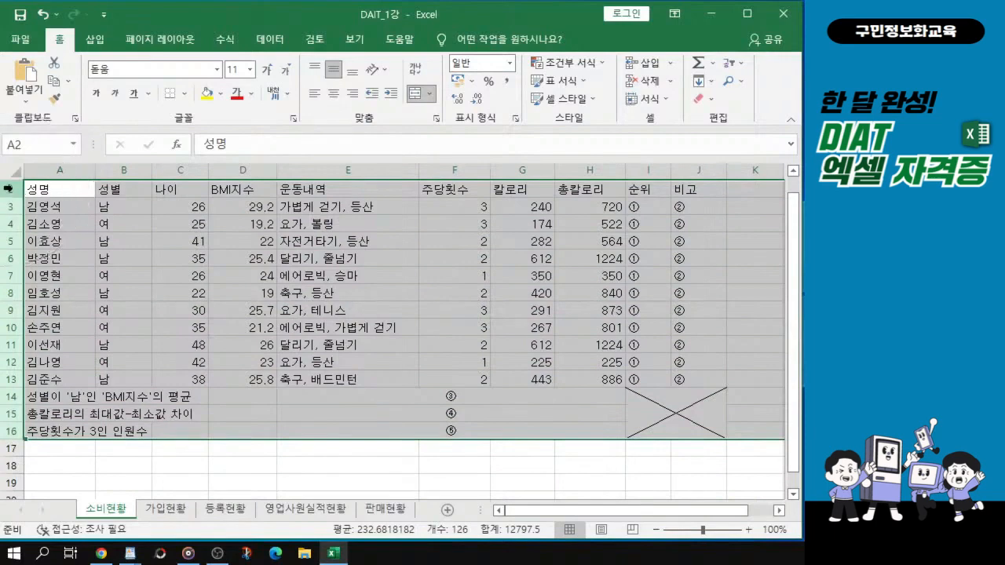
left_click_drag(9, 189, 16, 432)
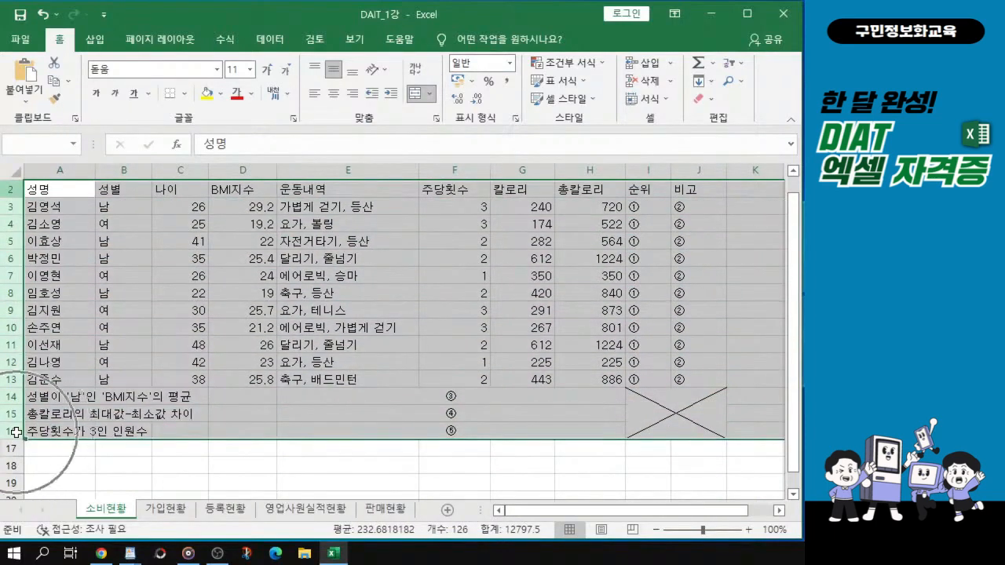
left_click_drag(16, 432, 16, 432)
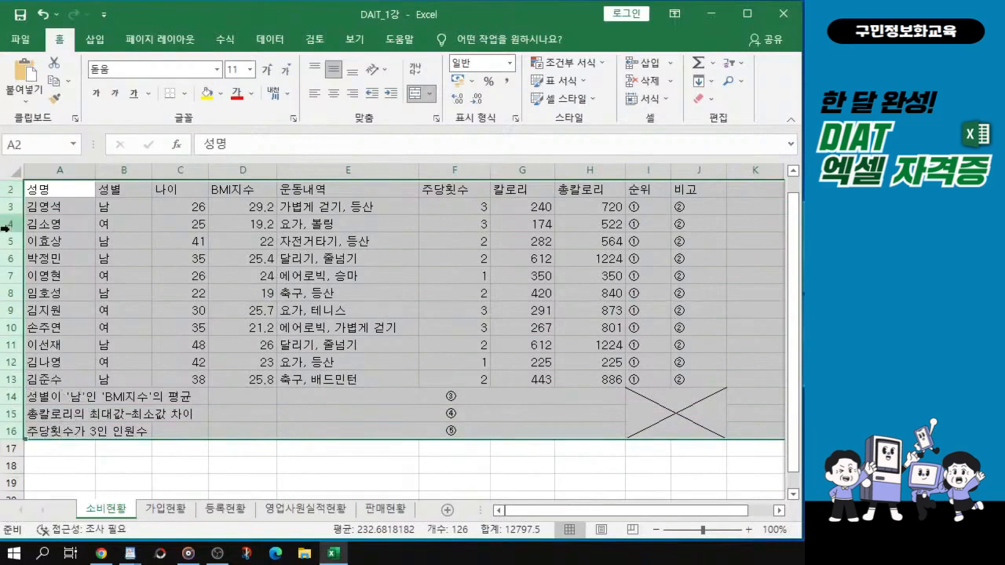
right_click(12, 275)
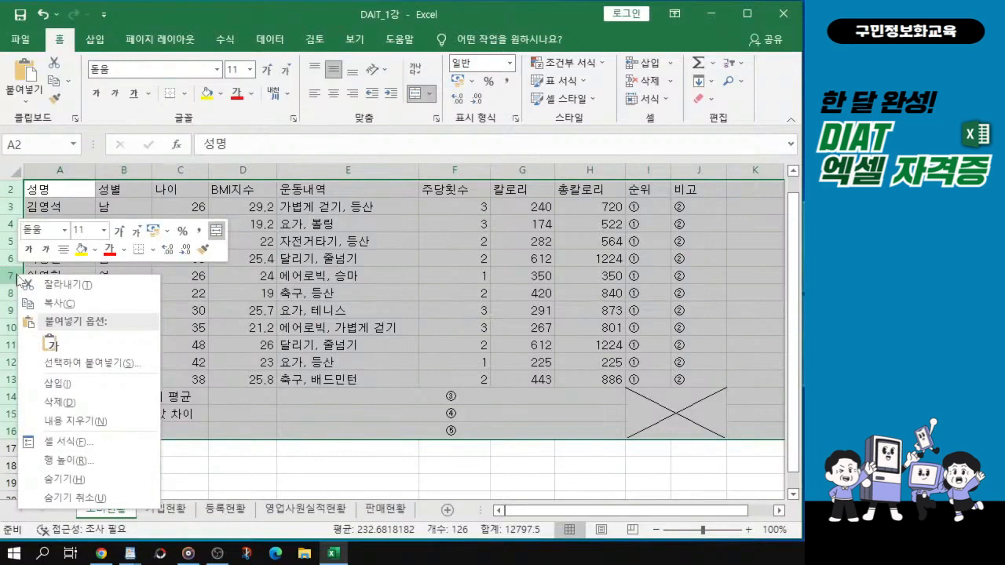
left_click(83, 467)
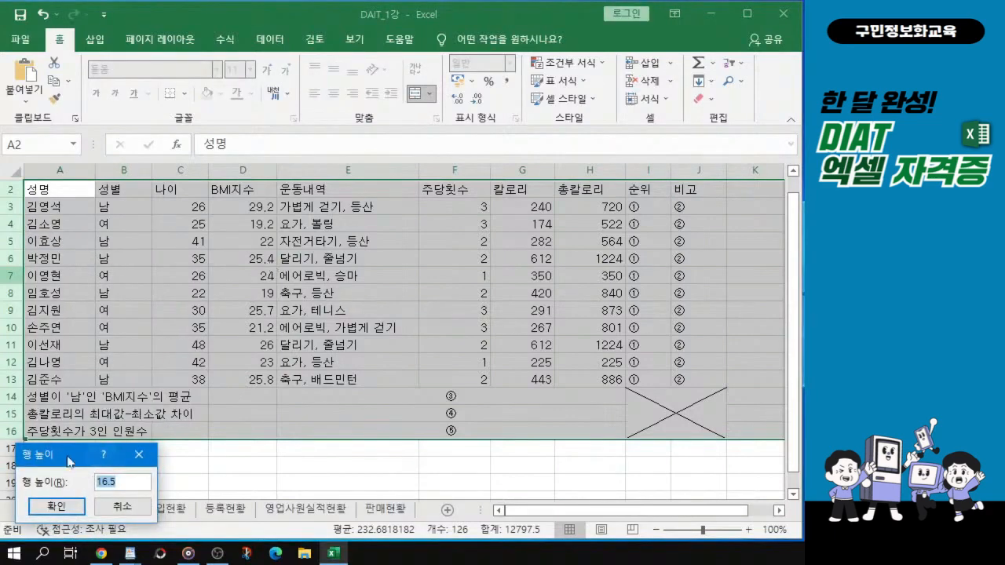
left_click_drag(69, 462, 257, 267)
type("20")
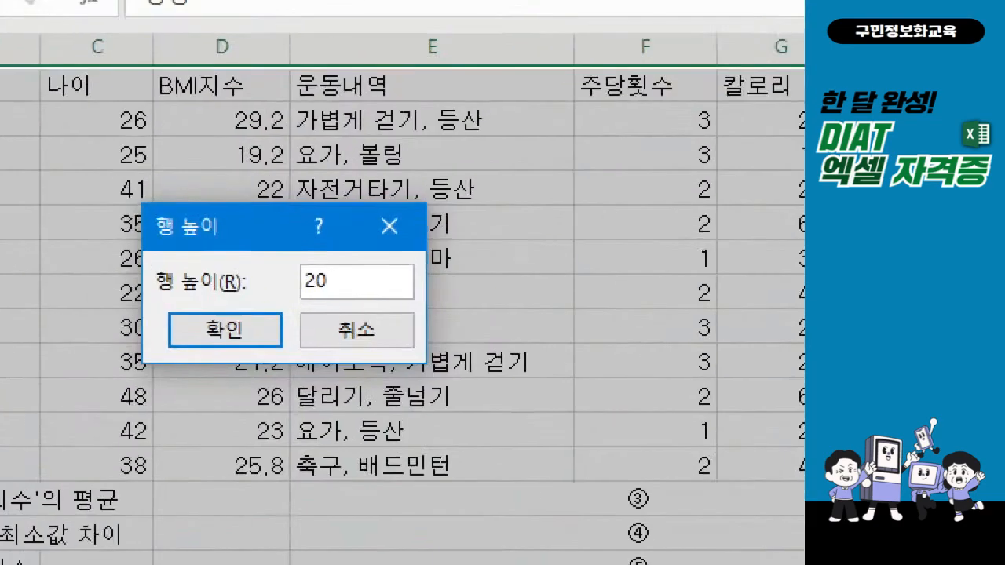
mouse_move(275, 249)
left_mouse_down()
mouse_move(375, 306)
mouse_move(377, 249)
left_mouse_up()
mouse_move(200, 310)
left_mouse_down()
mouse_move(212, 338)
mouse_move(240, 309)
left_mouse_up()
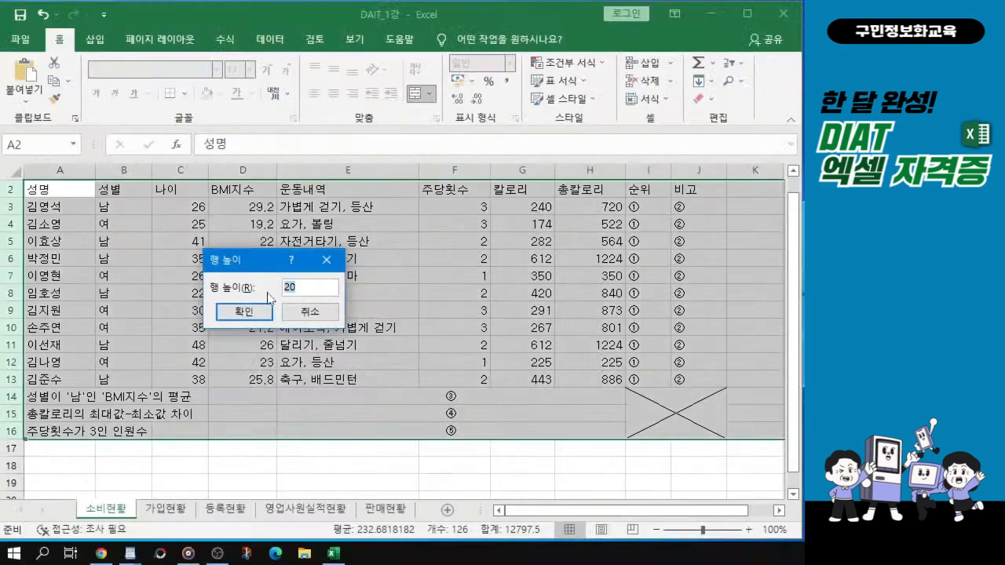
left_click(246, 312)
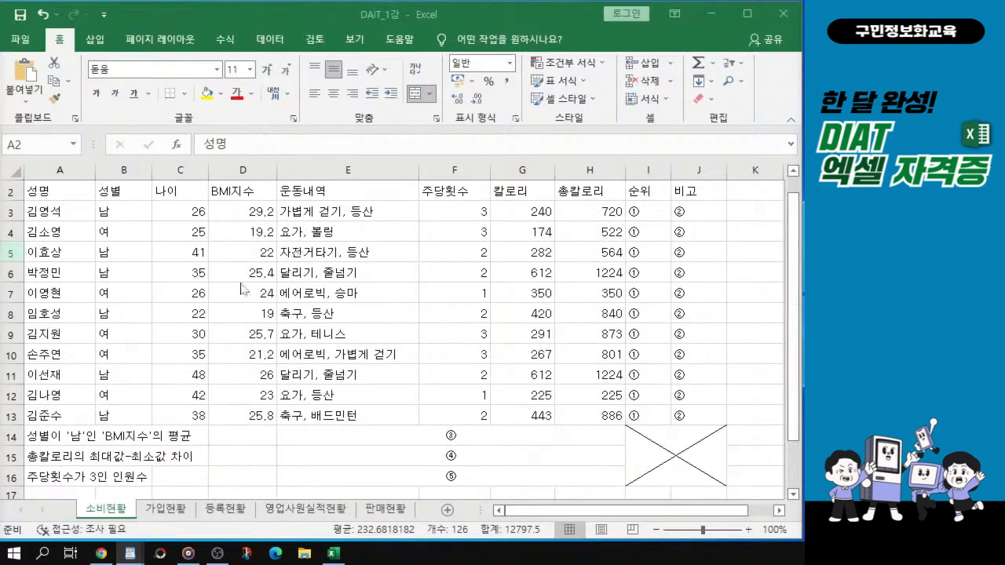
scroll(235, 284, "up", 1)
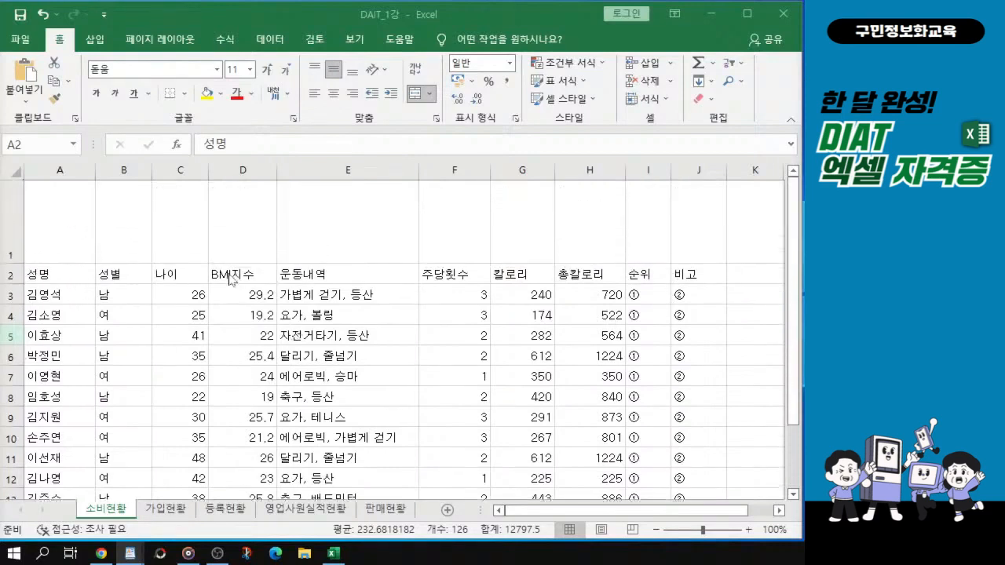
left_click(118, 210)
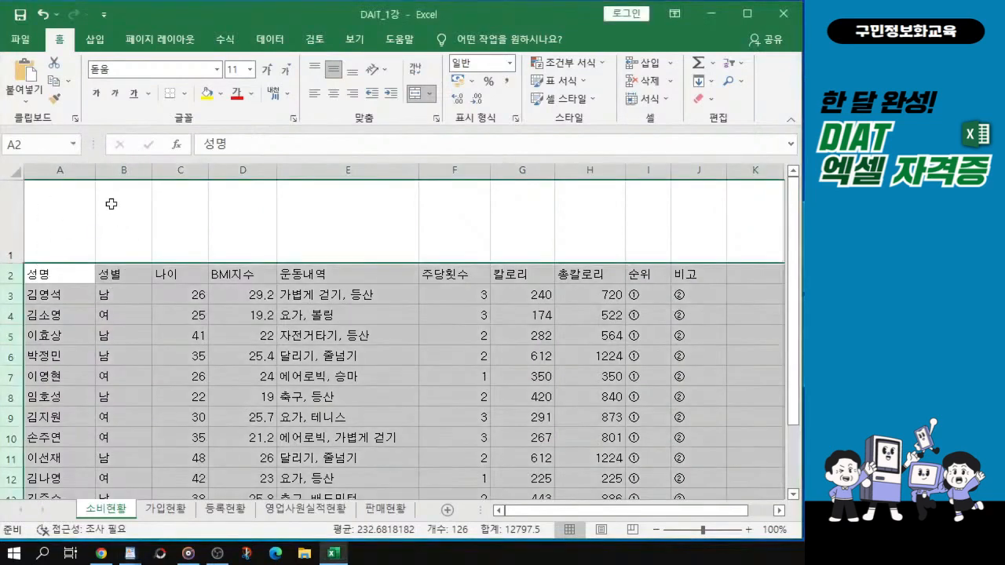
Step: Draw a plaque (배지) basic shape covering cells B1 to I1, about 19.39 cm wide and 2.75 cm high
mouse_move(118, 210)
left_mouse_down()
mouse_move(607, 230)
mouse_move(246, 240)
mouse_move(115, 218)
left_mouse_up()
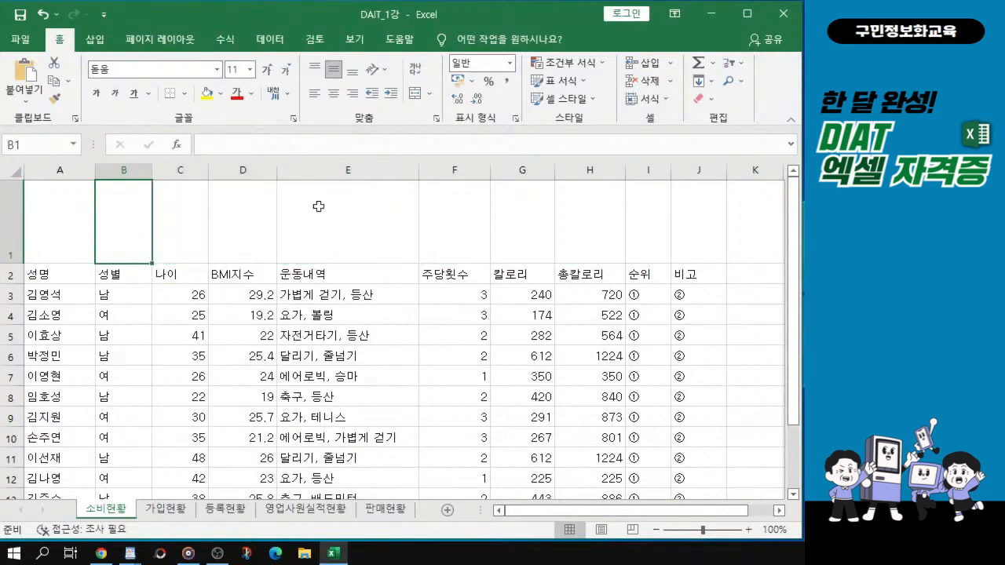
left_click(96, 39)
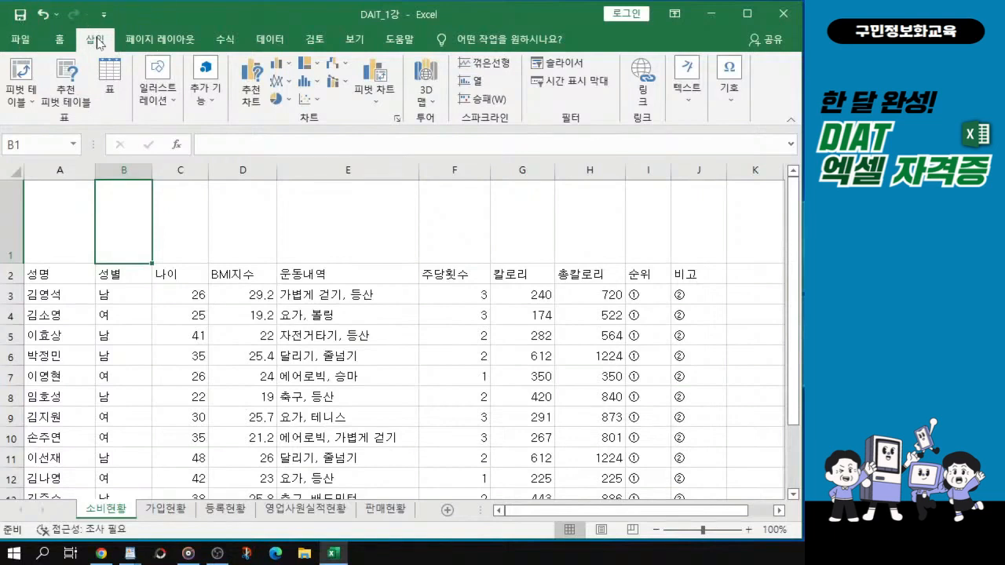
left_click(169, 115)
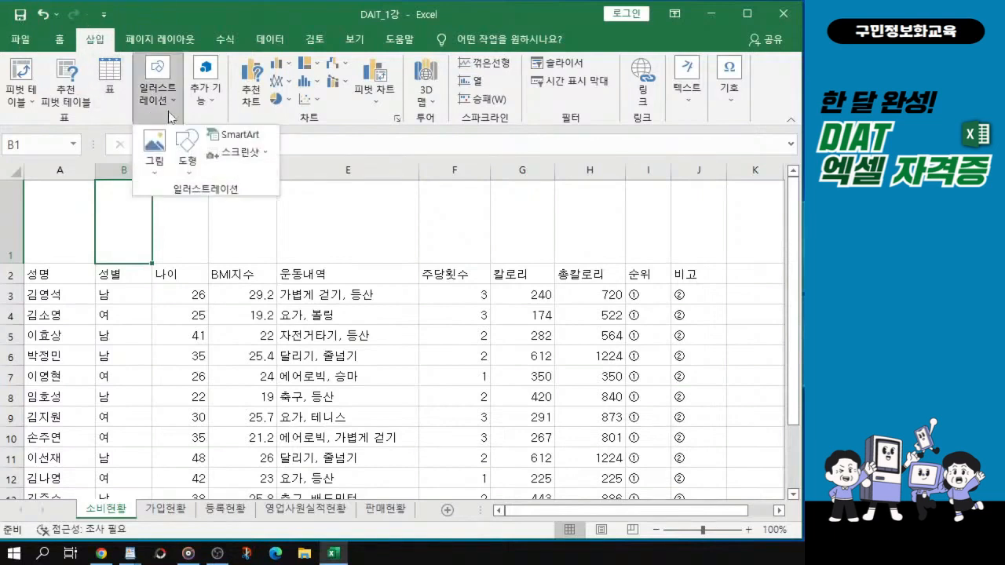
left_click(188, 163)
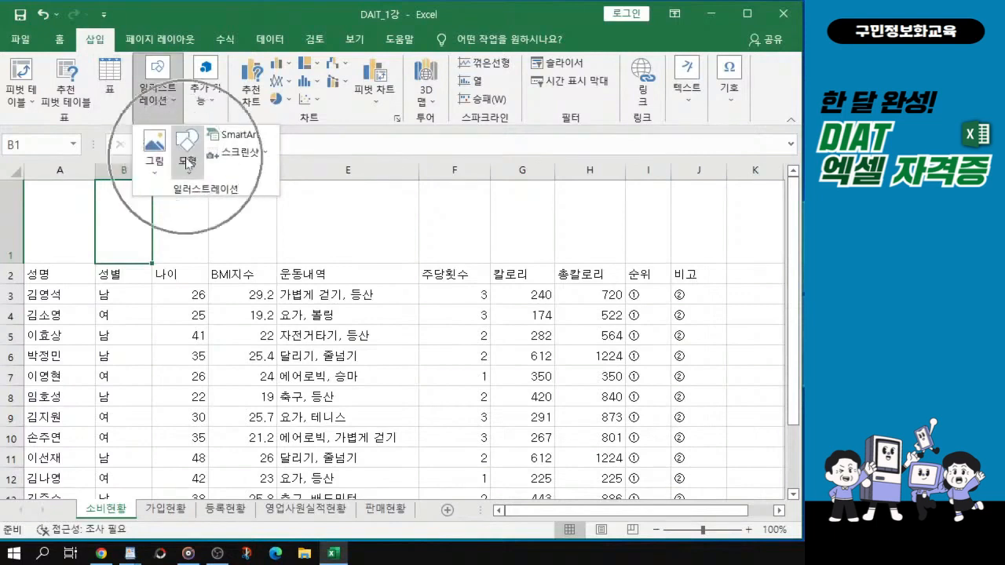
left_click(188, 162)
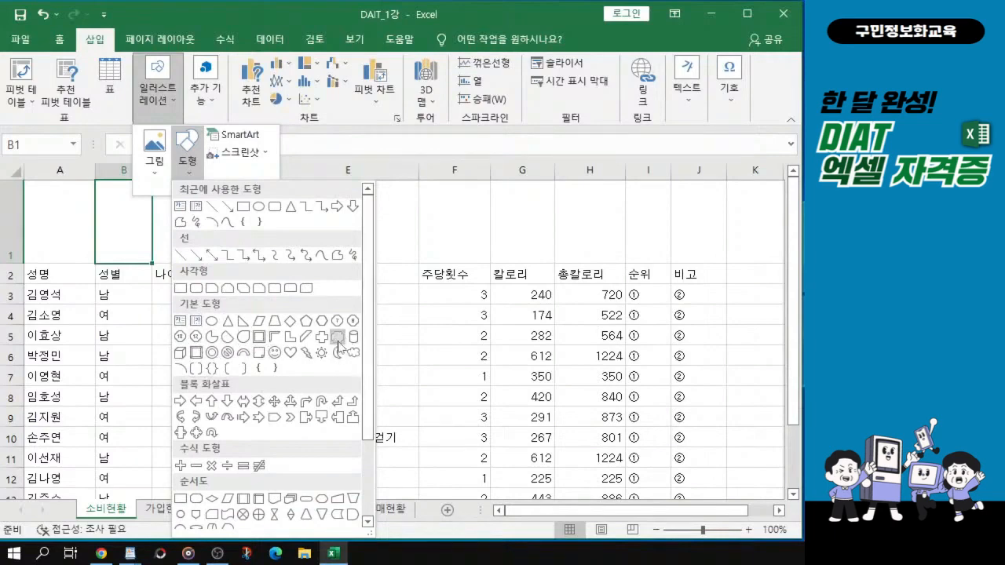
left_click(339, 343)
left_click(170, 107)
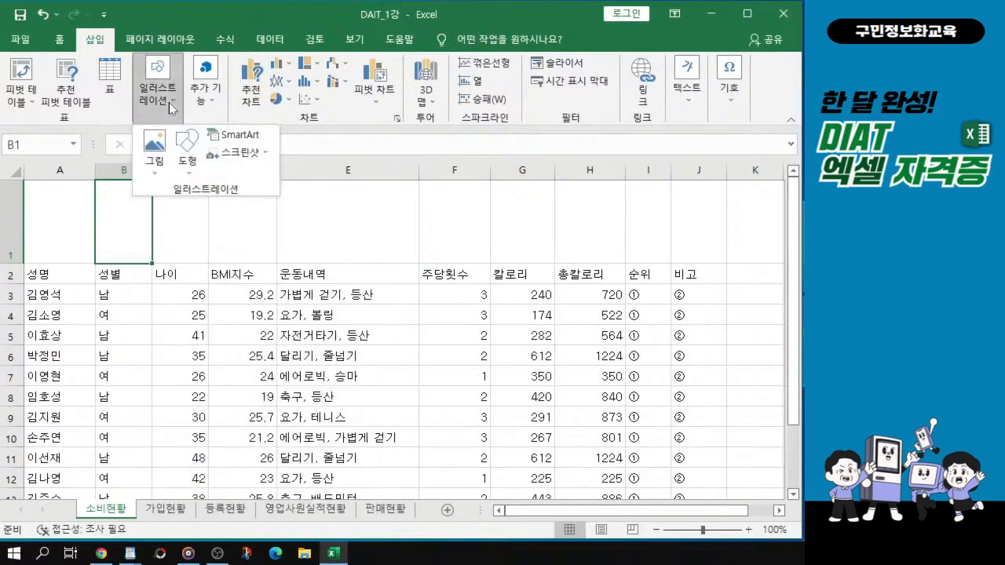
left_click(187, 153)
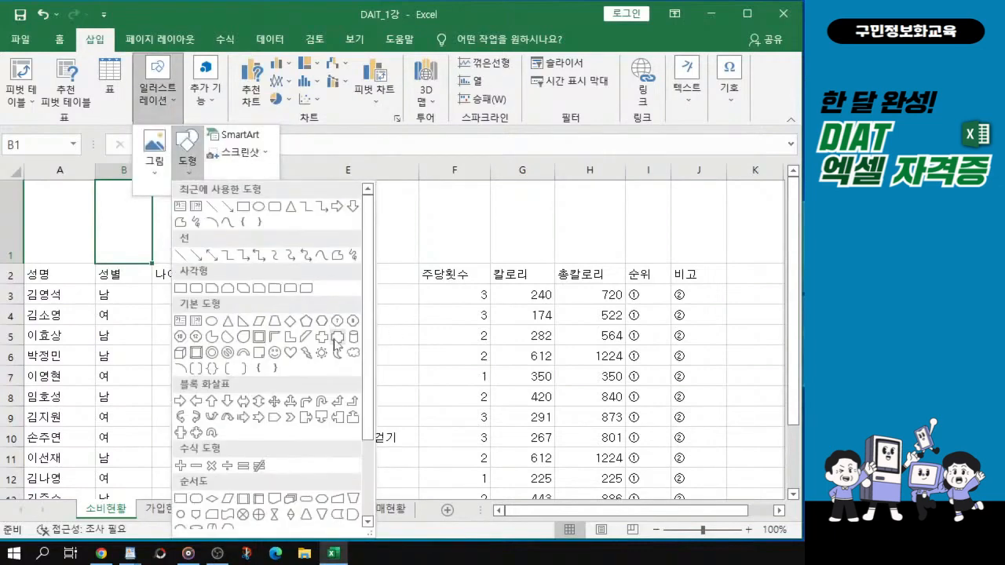
key("ctrl")
key("ctrl")
key("ctrl")
key("ctrl")
key("ctrl")
key("ctrl")
key("ctrl")
left_click(337, 337)
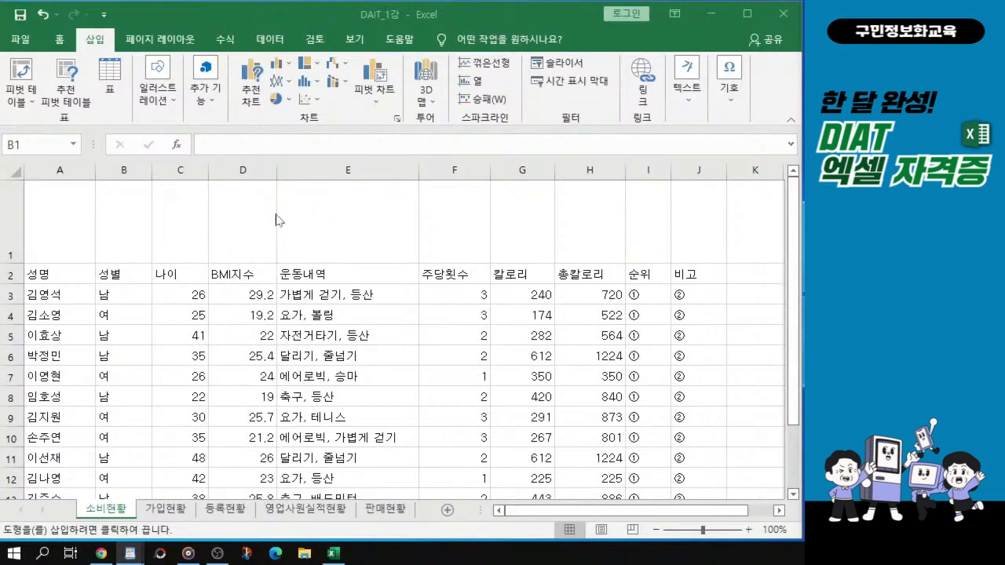
left_click(154, 197)
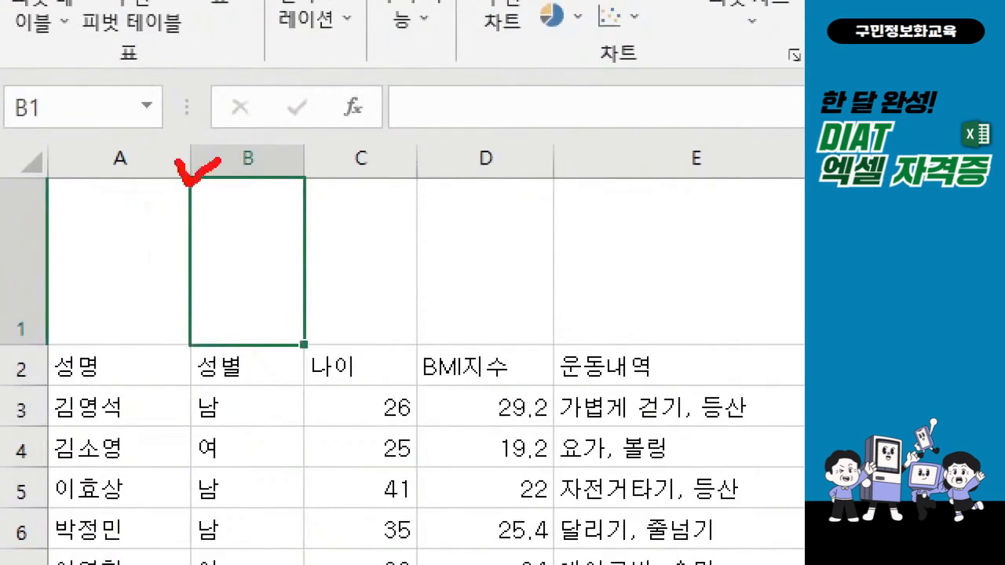
left_click_drag(227, 197, 361, 269)
mouse_move(345, 218)
left_mouse_down()
mouse_move(371, 274)
mouse_move(308, 287)
left_mouse_up()
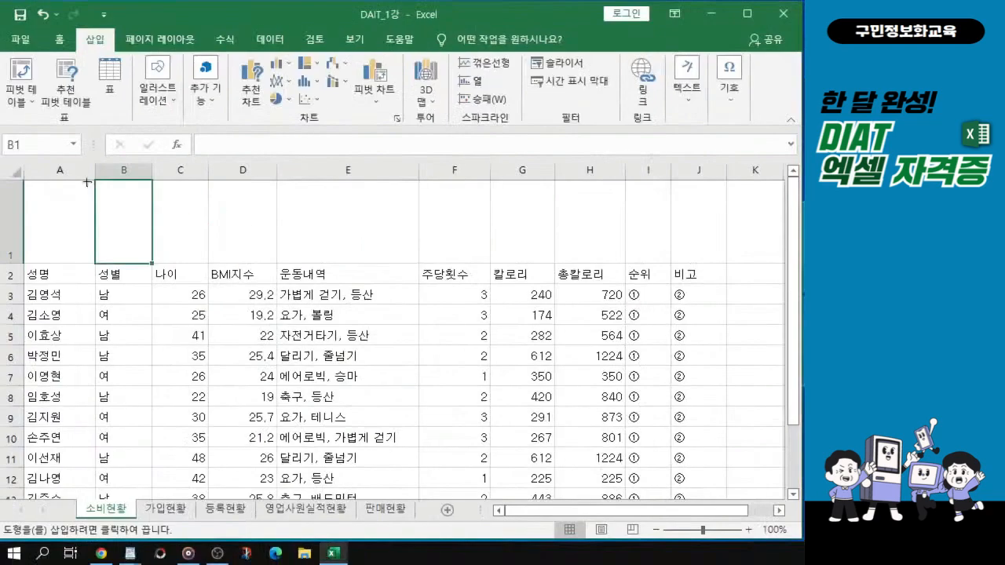
left_click_drag(94, 181, 664, 237)
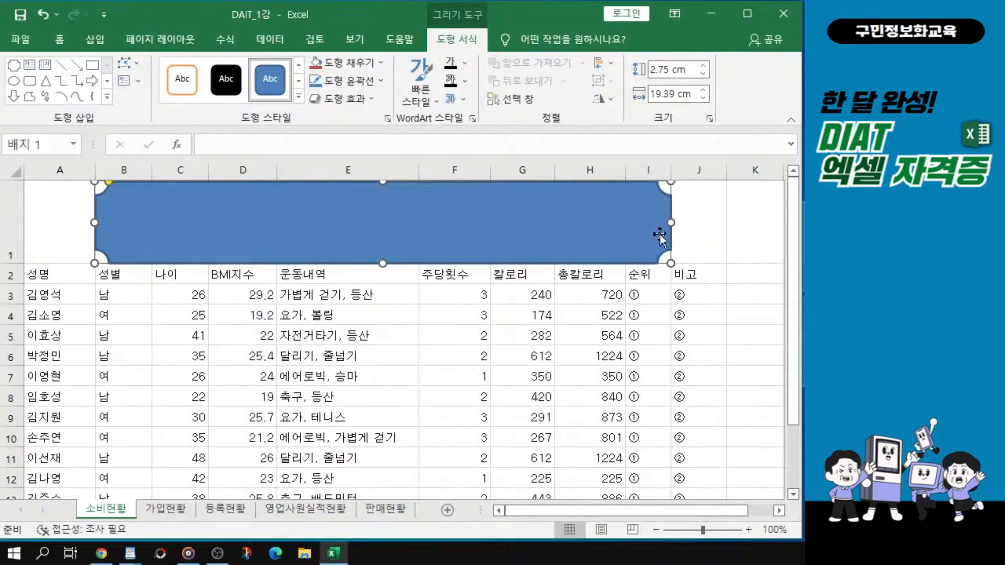
Step: Turn off snapping to the grid (눈금에 맞춤) and narrow the plaque shape to about 19.08 cm
left_click(468, 48)
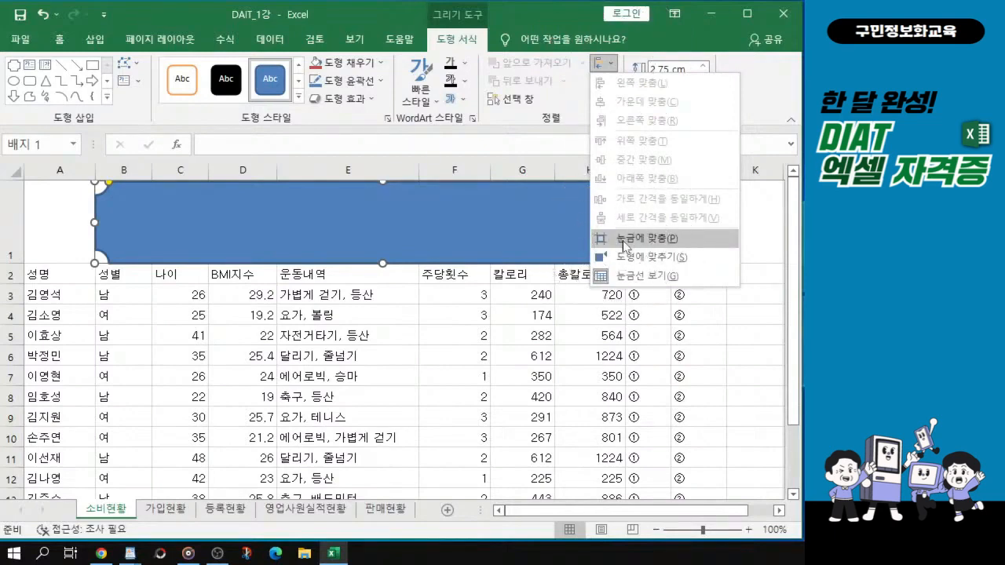
left_click(527, 241)
left_click_drag(664, 223, 660, 226)
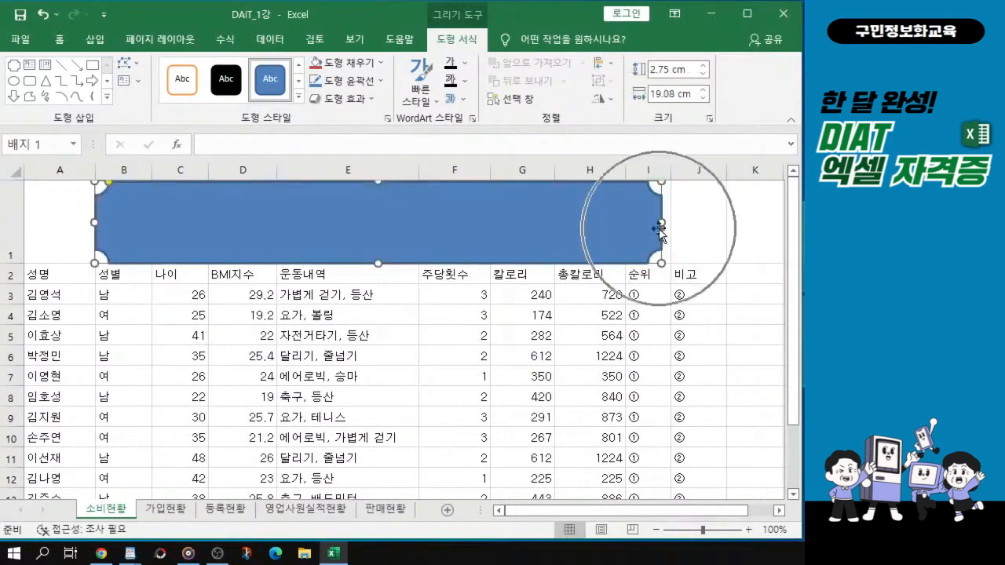
Step: Turn on snapping to the grid (눈금에 맞춤) and widen the plaque shape to column I's outer edge, about 19.39 cm
left_click(609, 70)
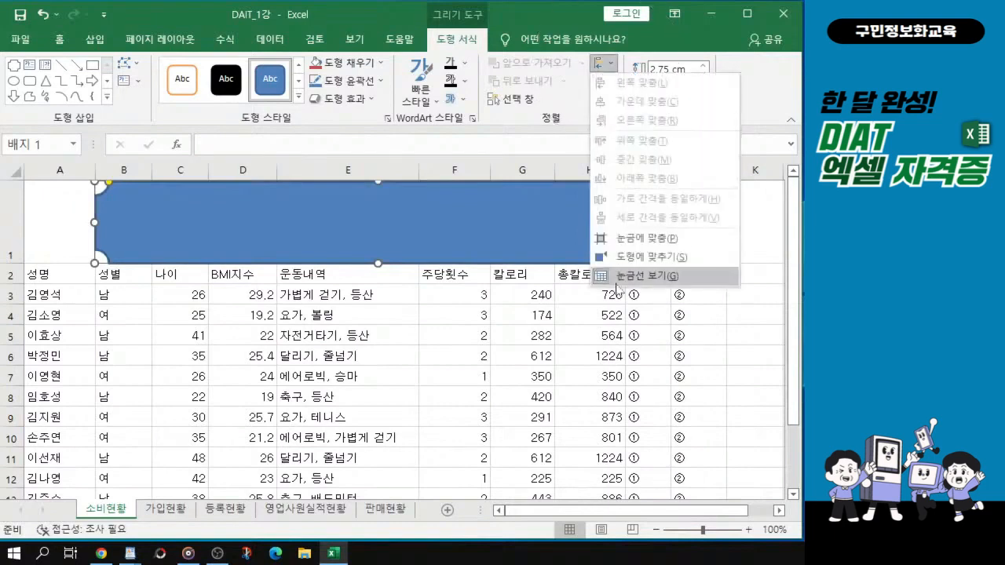
left_click(631, 238)
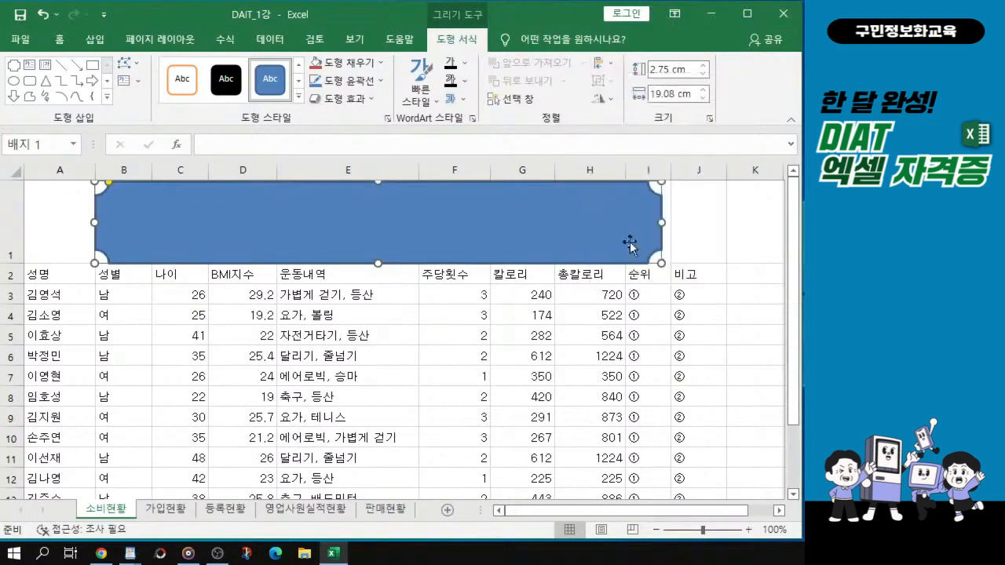
mouse_move(665, 223)
left_mouse_down()
mouse_move(677, 231)
mouse_move(567, 237)
mouse_move(681, 241)
mouse_move(583, 233)
mouse_move(656, 228)
mouse_move(675, 230)
mouse_move(422, 231)
mouse_move(674, 228)
left_mouse_up()
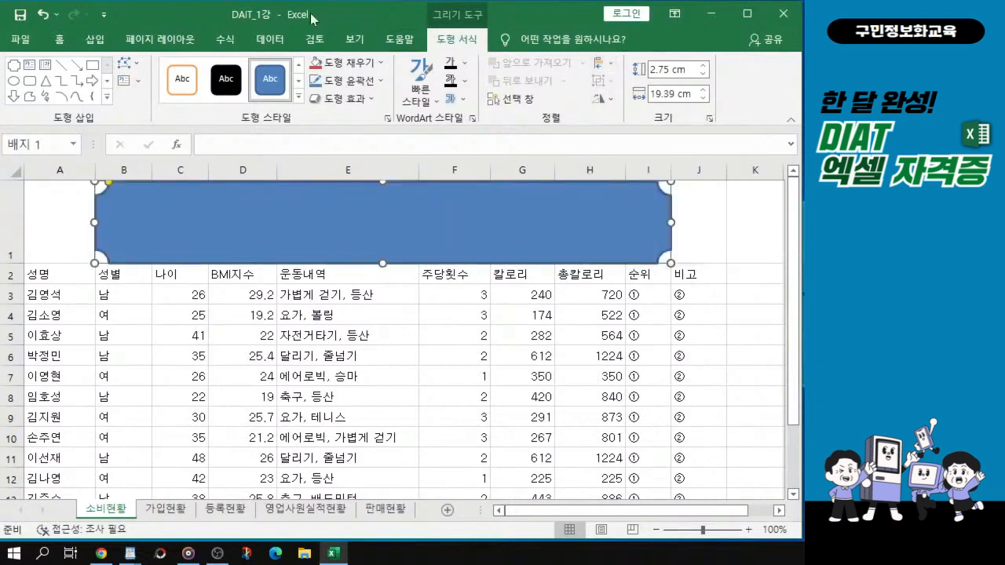
left_click(611, 69)
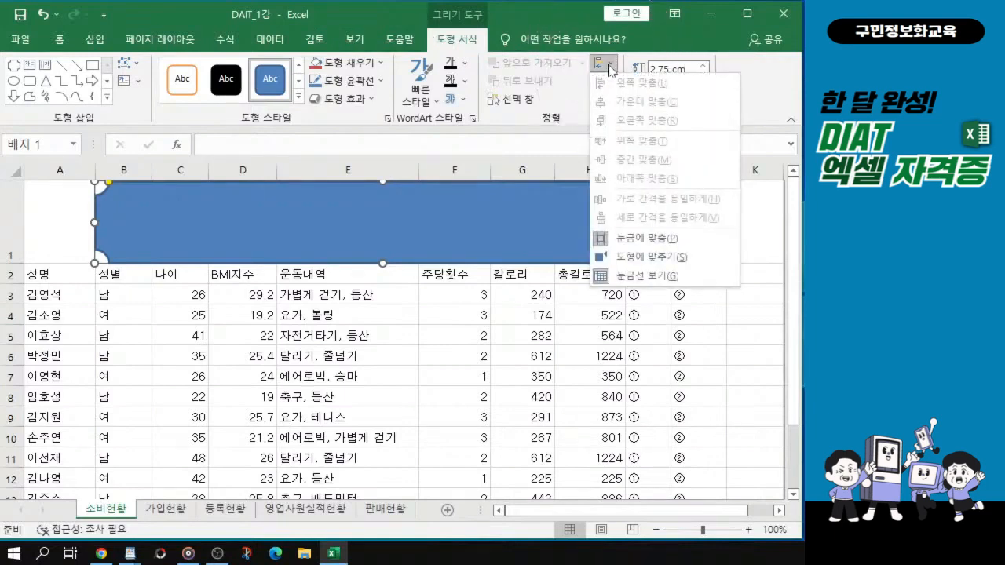
left_click(628, 245)
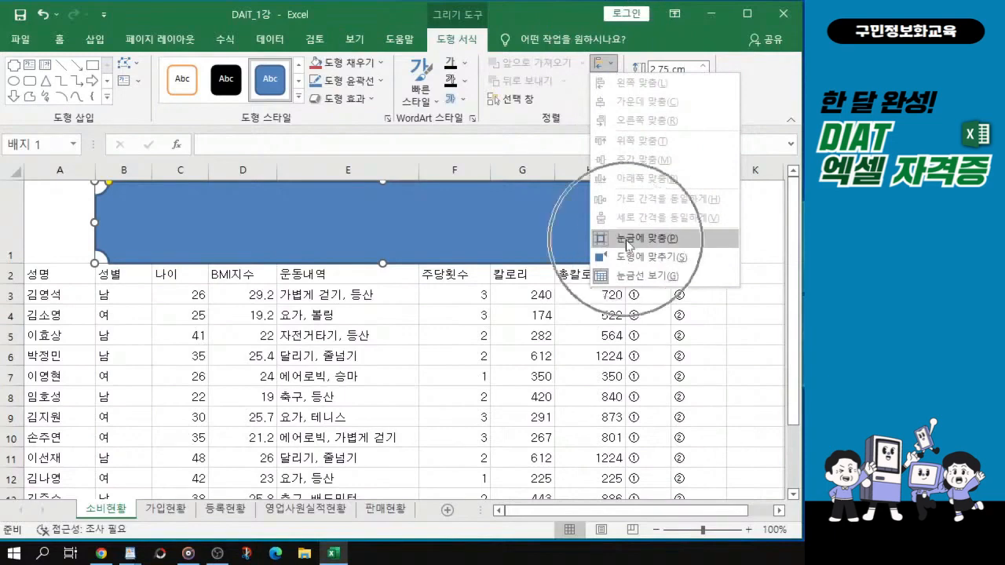
left_click(400, 228)
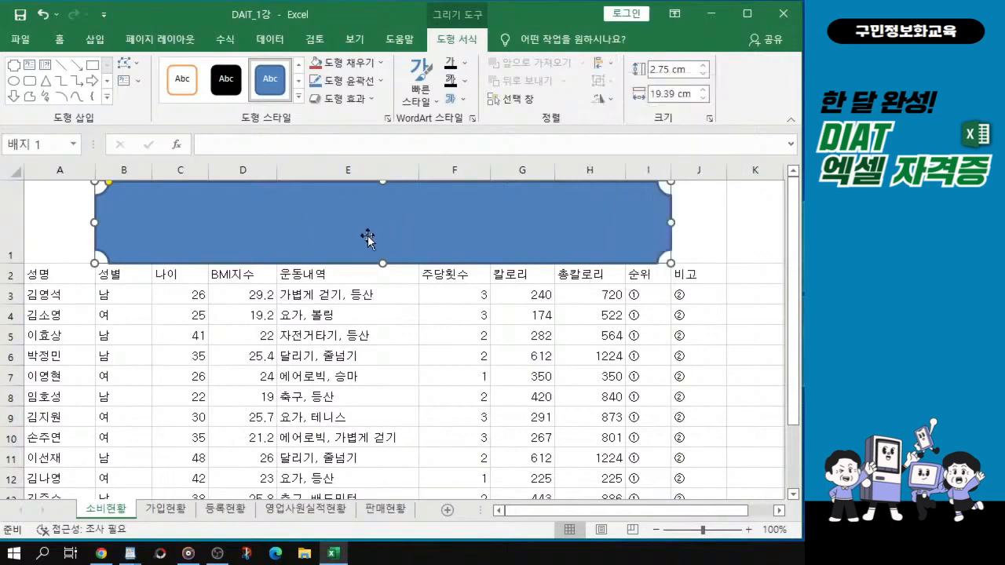
left_click(370, 237)
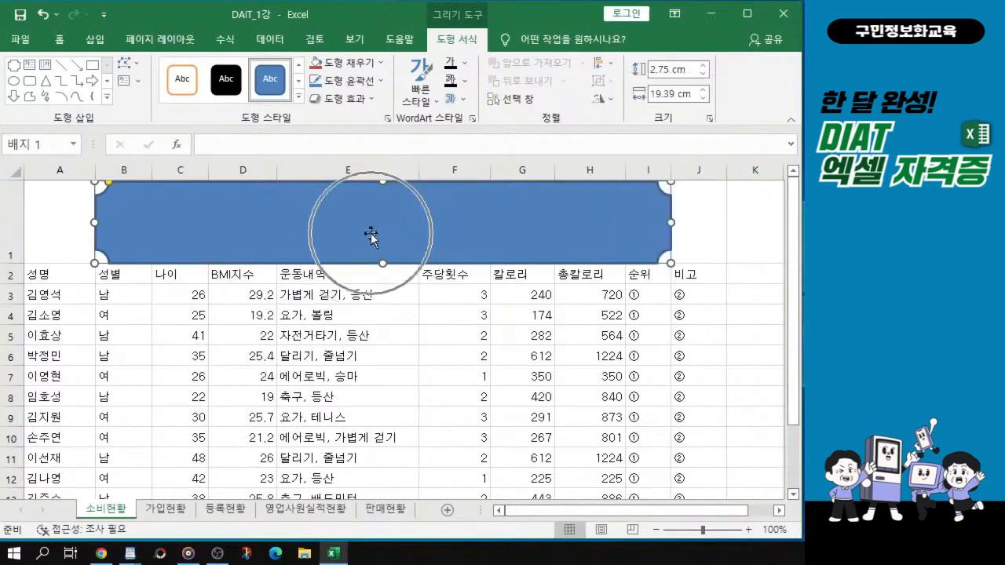
left_click(370, 234)
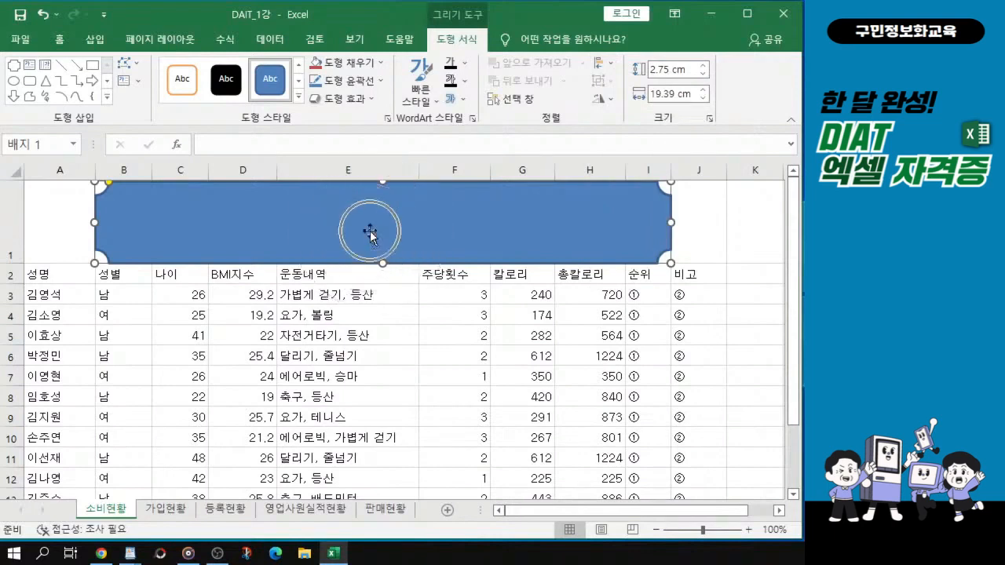
left_click(370, 234)
left_click(369, 234)
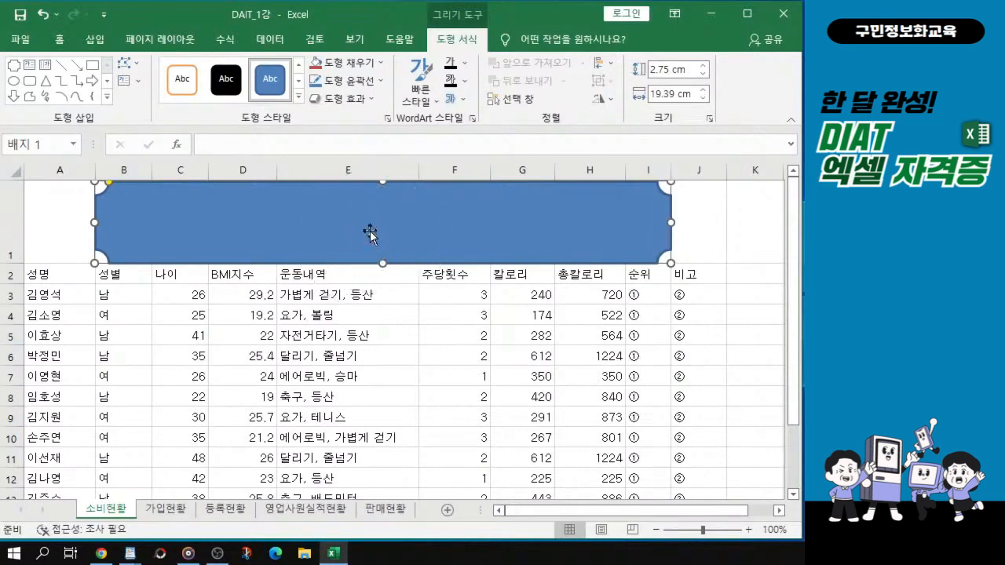
left_click(362, 231)
Step: Apply the purple 미세 효과 theme style to the plaque shape in row 1
left_click(299, 98)
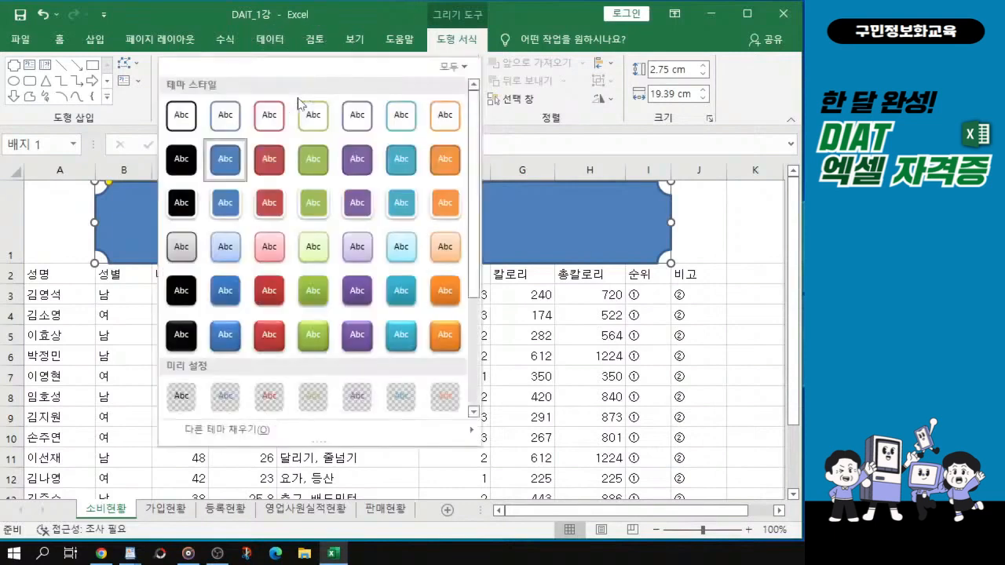
left_click(294, 102)
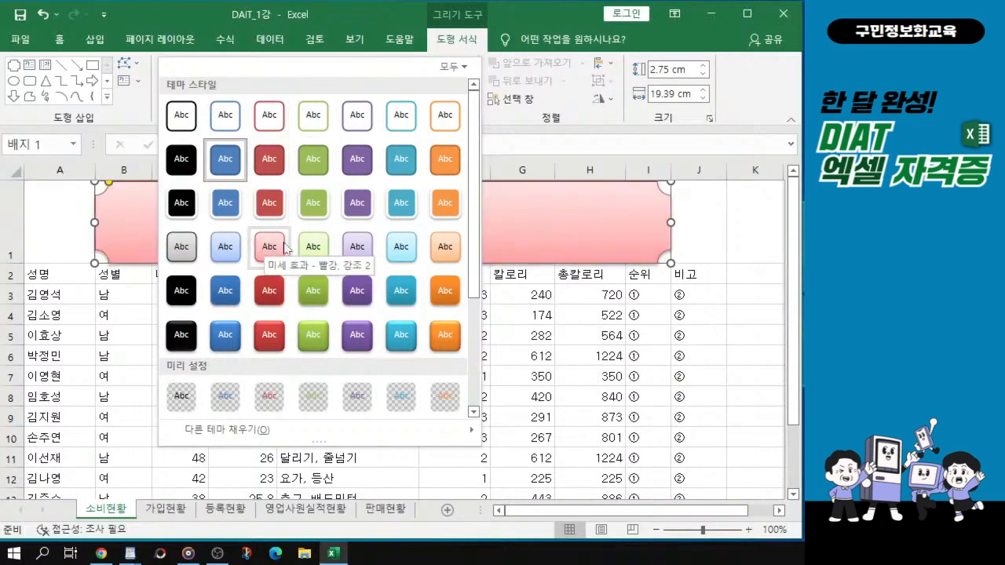
left_click(357, 248)
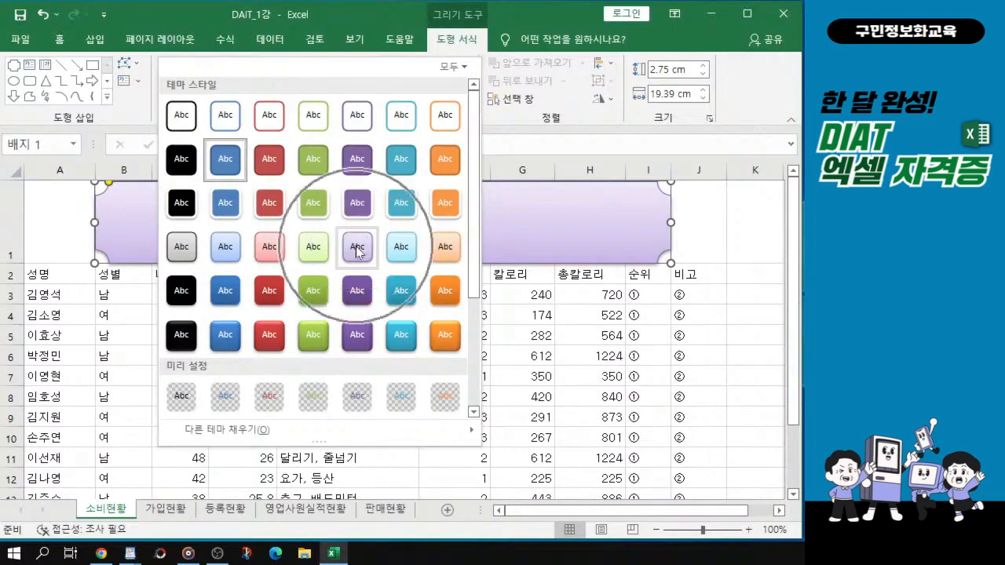
left_click(357, 248)
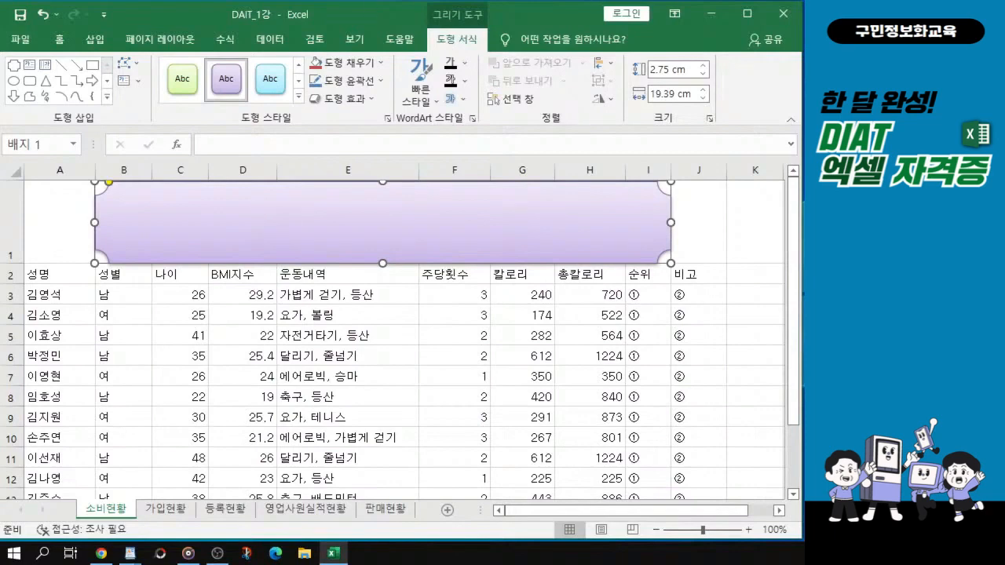
Step: Enter the title text "건강동호회 회원별 칼로리 소비현황" in the purple plaque shape
key("alt+Tab")
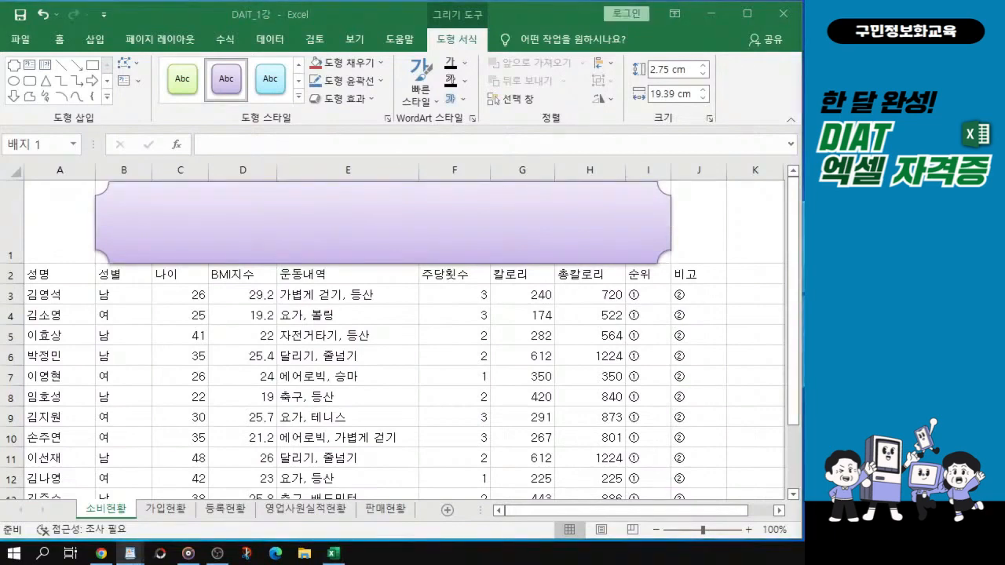
left_click(263, 234)
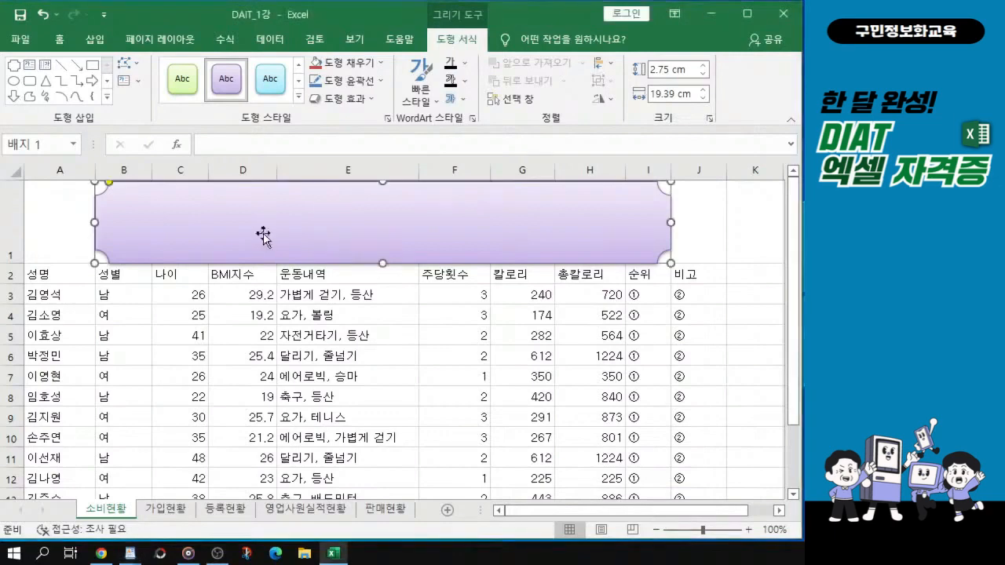
scroll(419, 249, "up", 2, "ctrl")
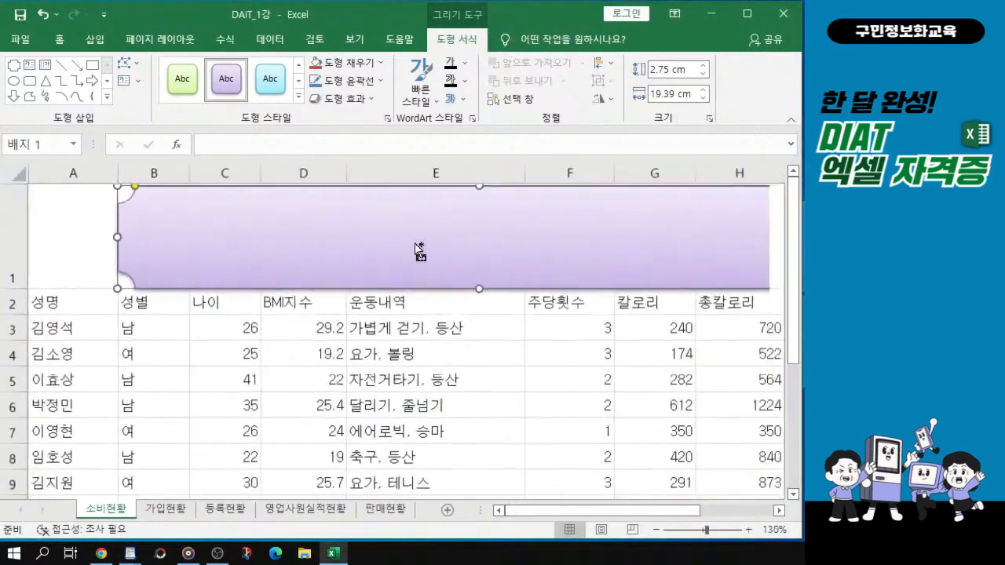
scroll(415, 250, "up", 2, "ctrl")
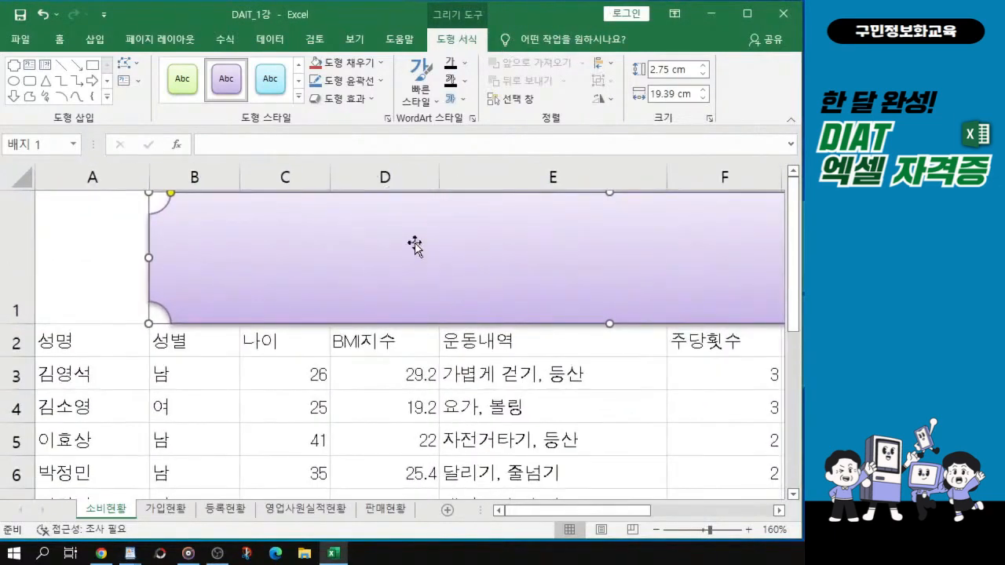
type("rjs")
key("BackSpace")
key("BackSpace")
key("BackSpace")
type("건강")
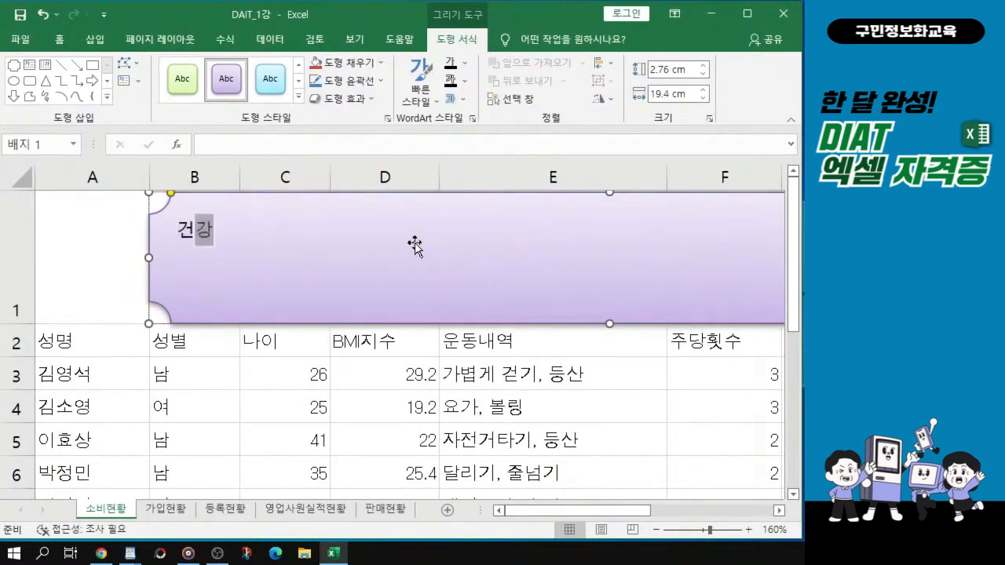
type("동호")
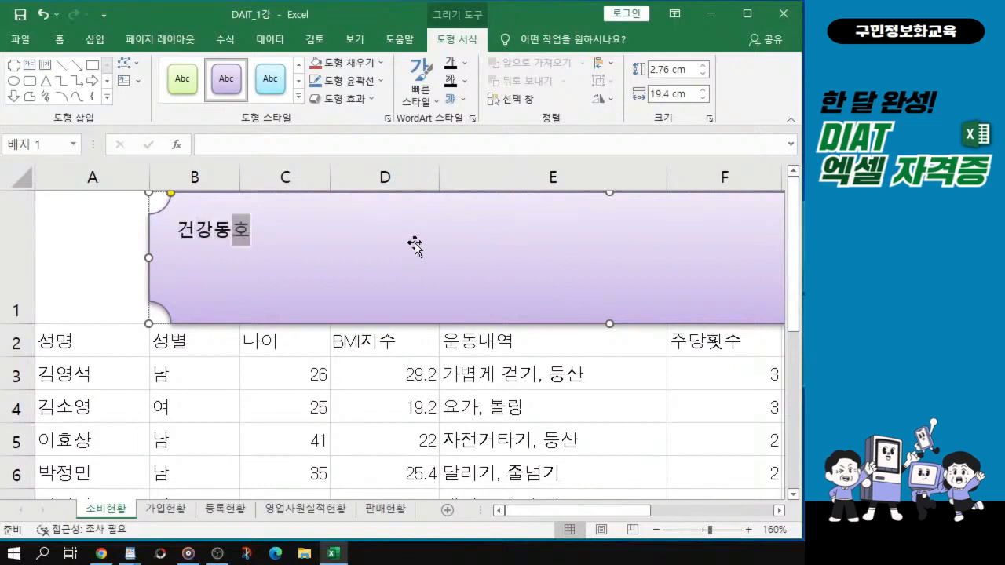
type("회 회원ㅂ")
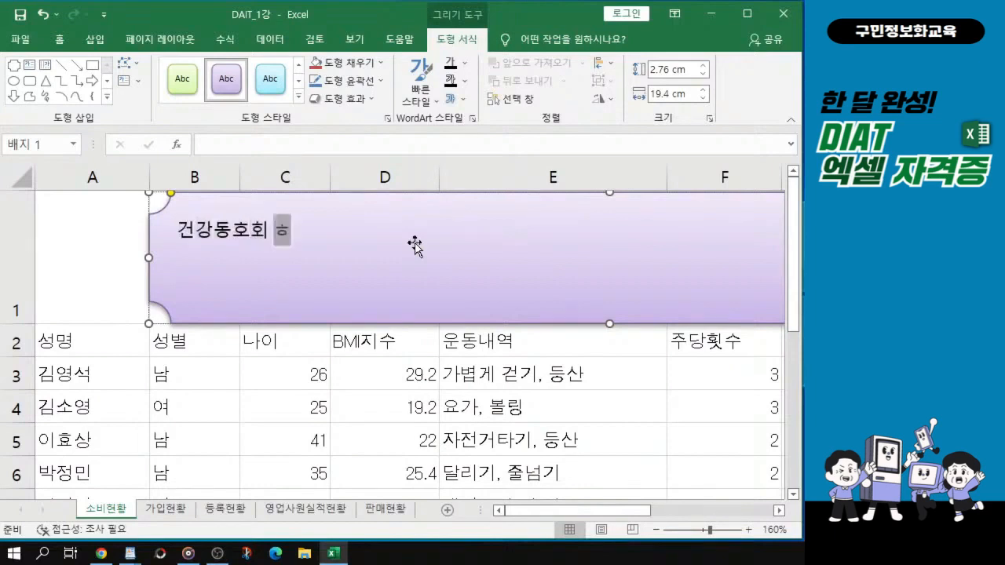
type("ㅕㄹ")
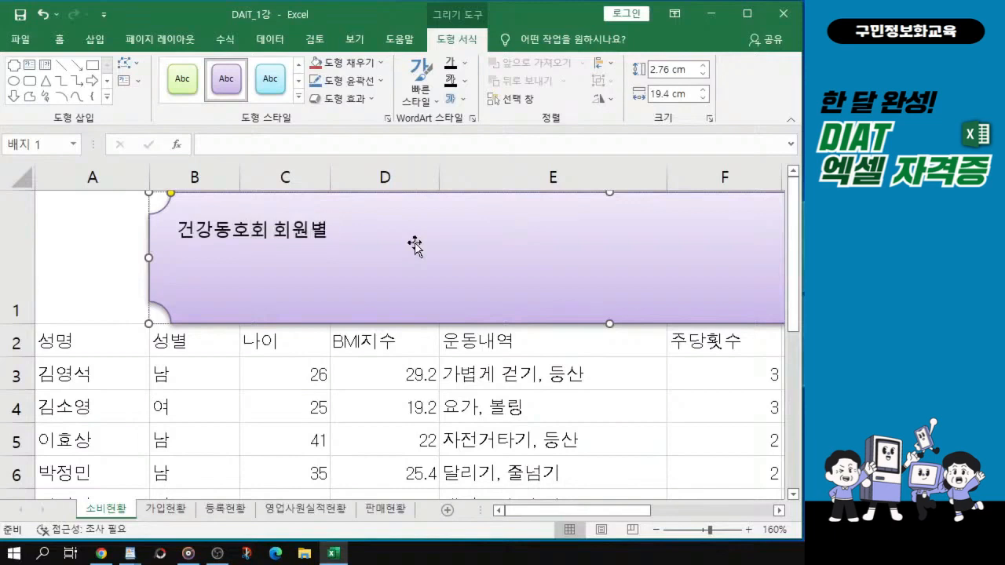
type(" 칼로리")
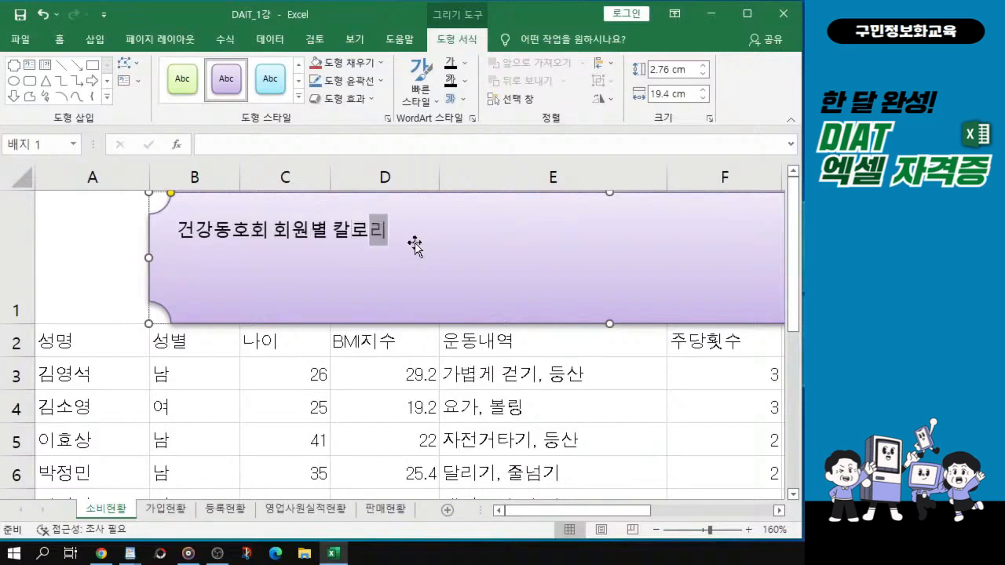
type(" 소빙")
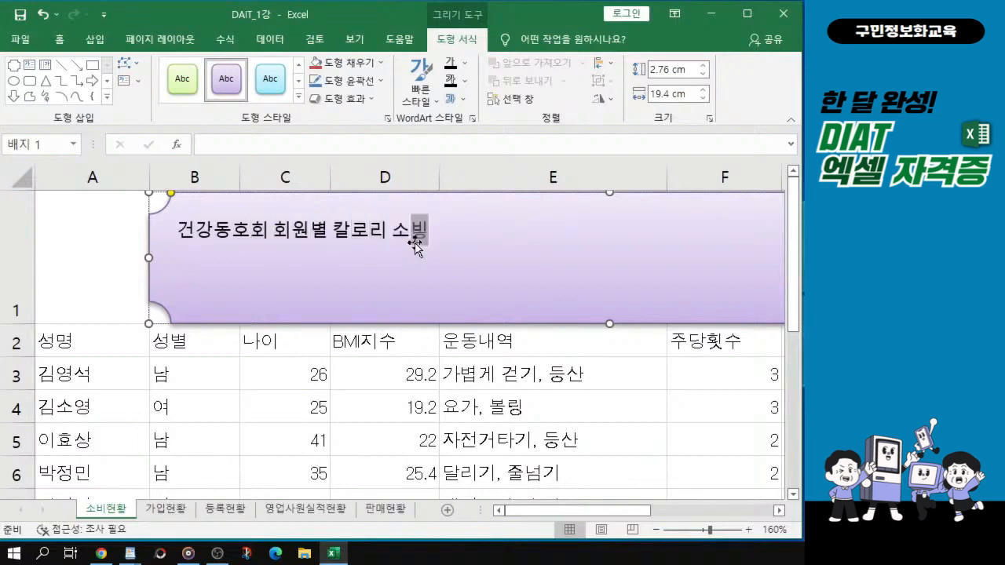
type("현황")
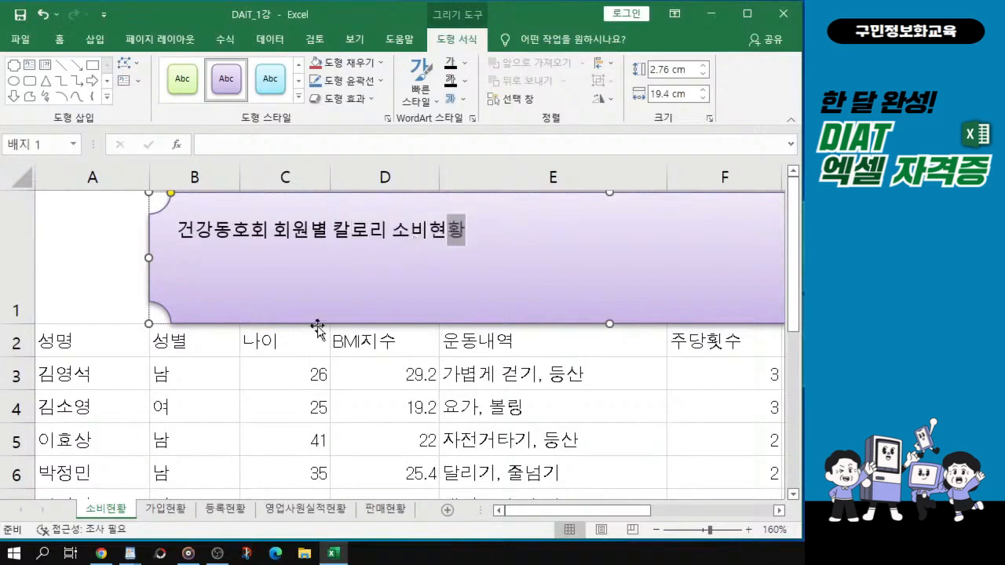
scroll(329, 276, "up", 4)
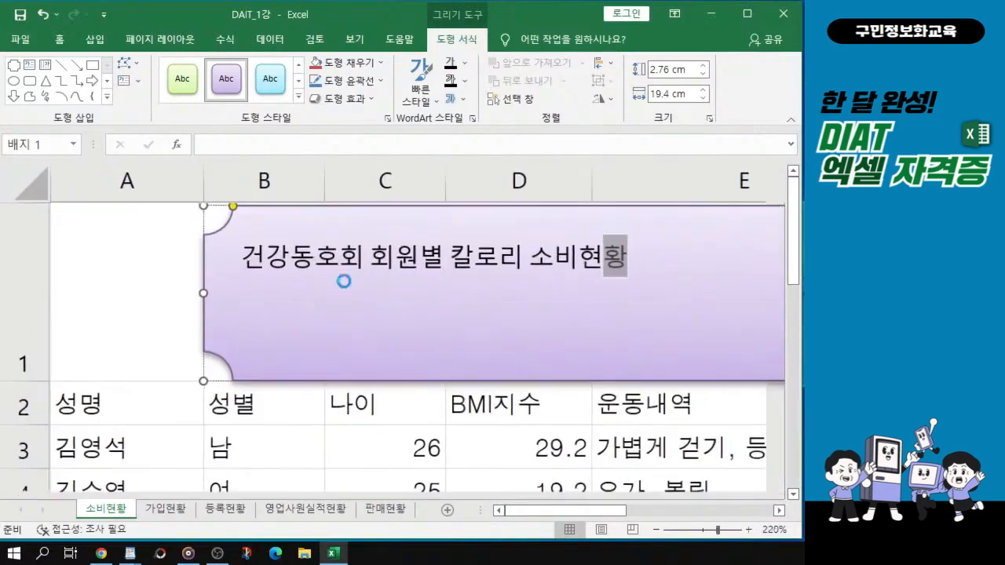
scroll(343, 281, "up", 2)
left_click_drag(532, 511, 561, 508)
scroll(576, 345, "up", 2)
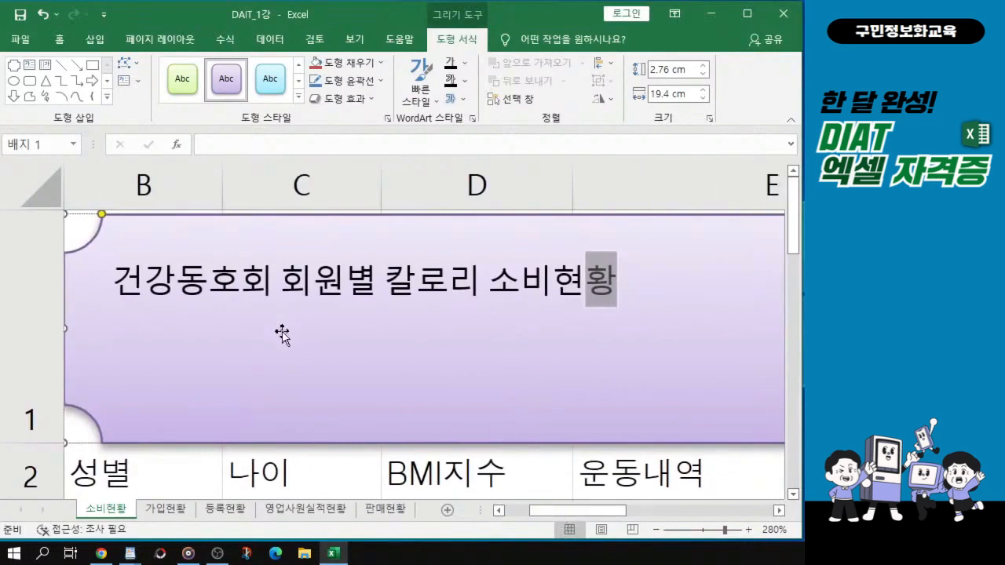
left_click(620, 273)
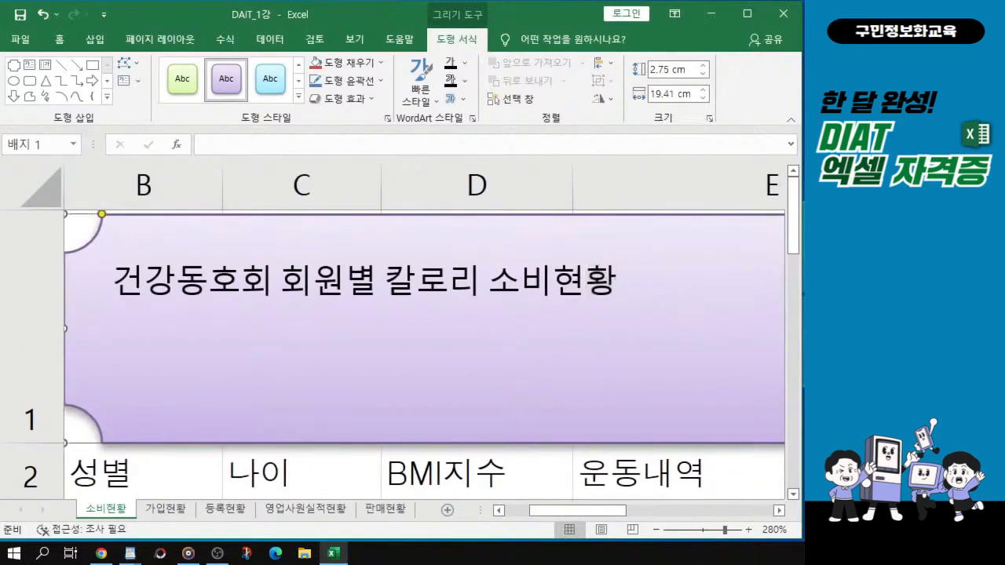
Step: Stretch the plaque shape slightly upward at its upper edge, to a height of about 2.8 cm
key("alt+Tab")
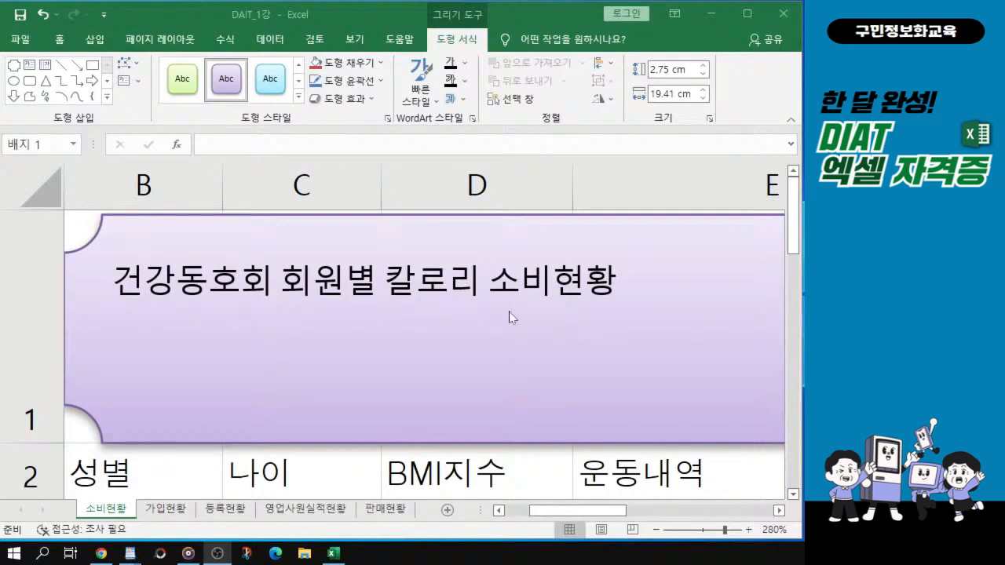
left_click(298, 338)
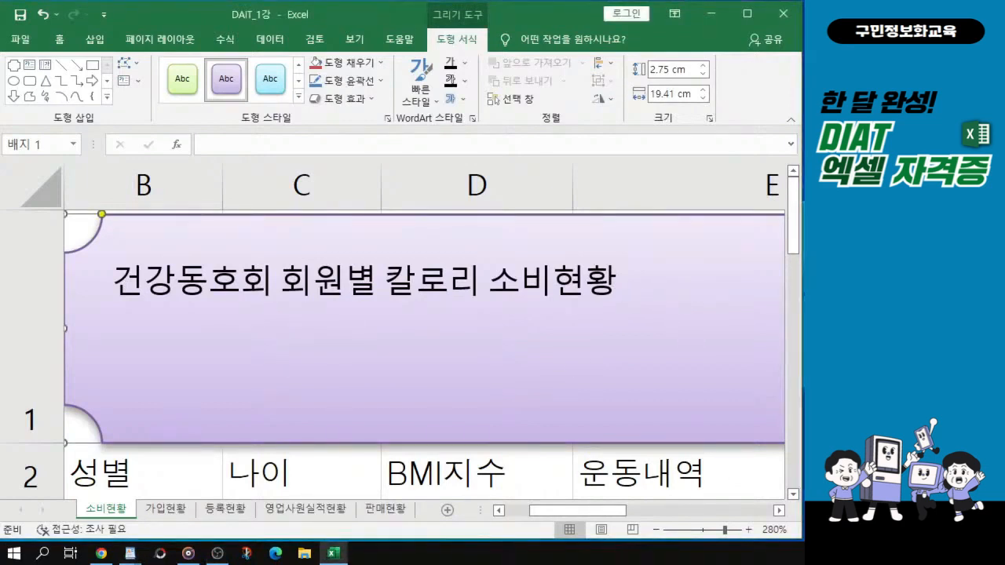
scroll(590, 405, "down", 2)
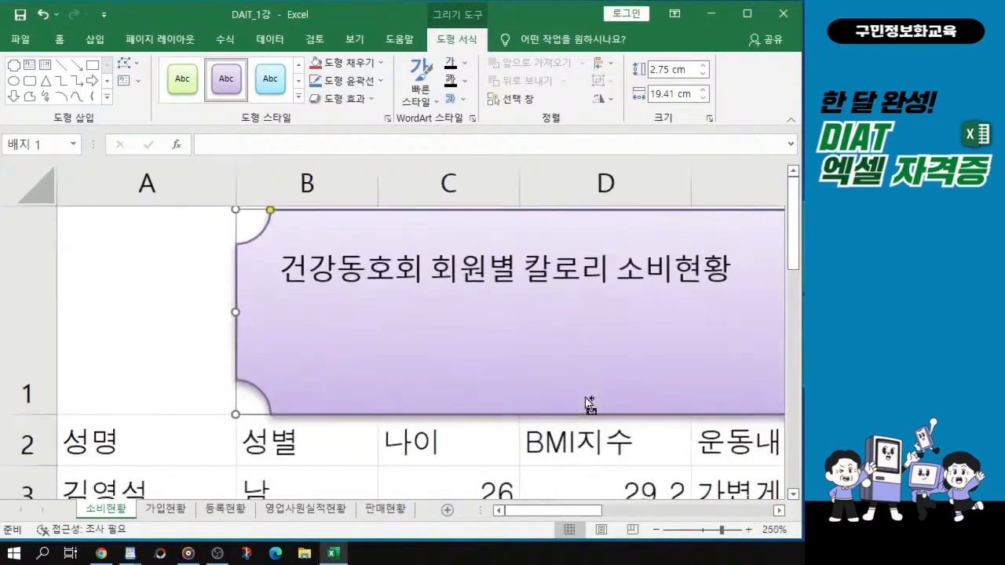
scroll(589, 405, "down", 8)
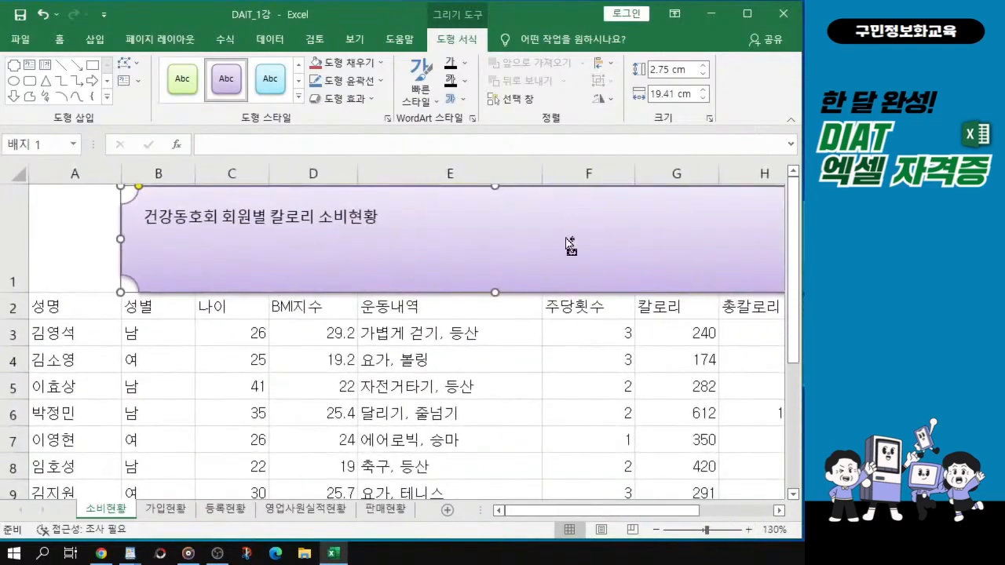
scroll(571, 246, "down", 3)
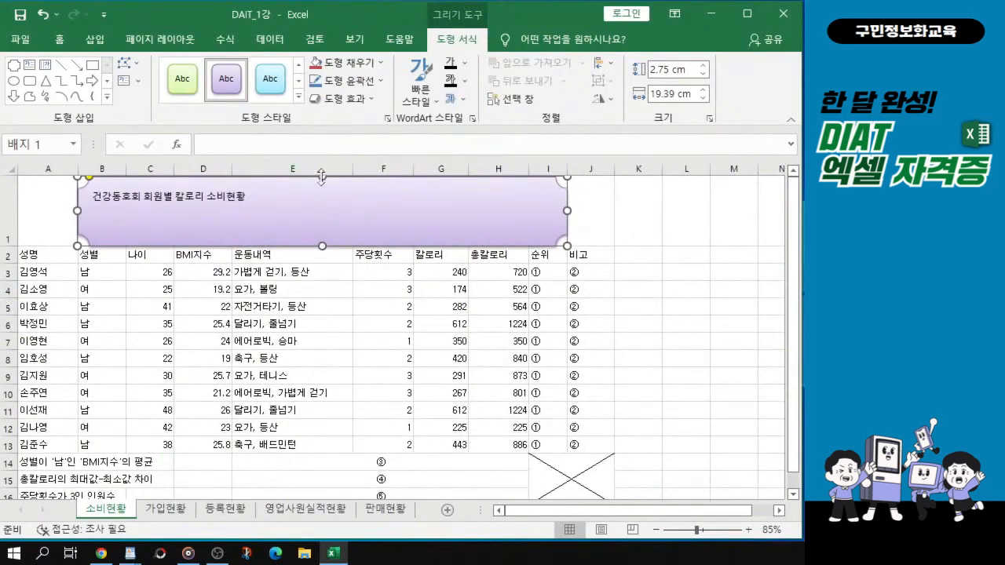
left_click_drag(322, 176, 324, 172)
Step: Change the font of the plaque shape's title text to 궁서체
left_click(328, 211)
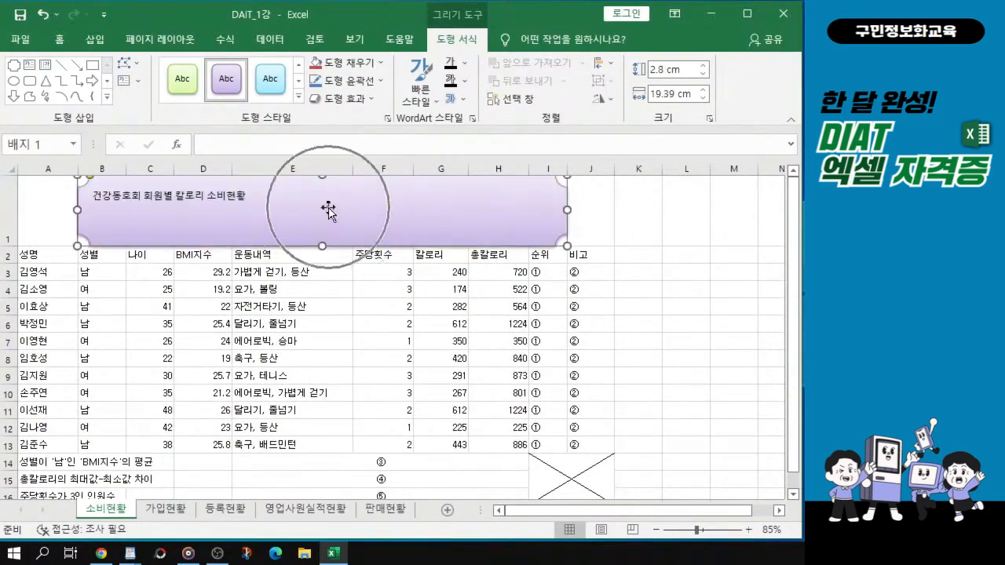
left_click(329, 210)
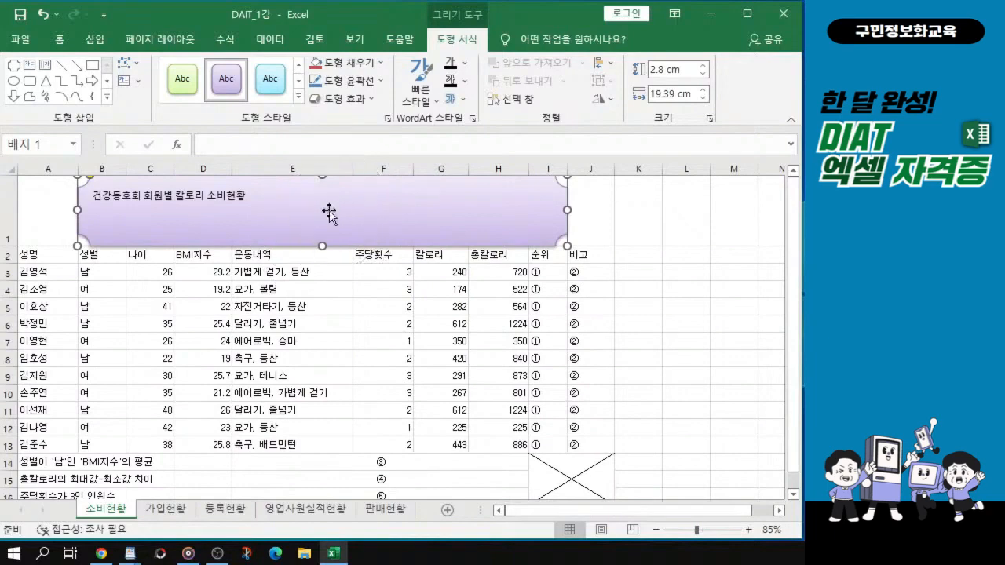
left_click(329, 210)
left_click(63, 42)
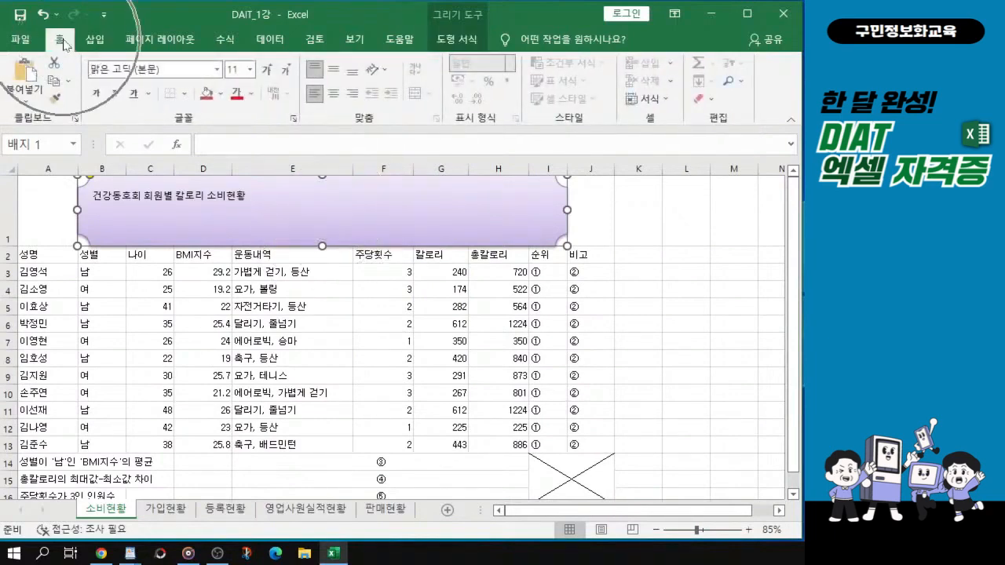
left_click(63, 43)
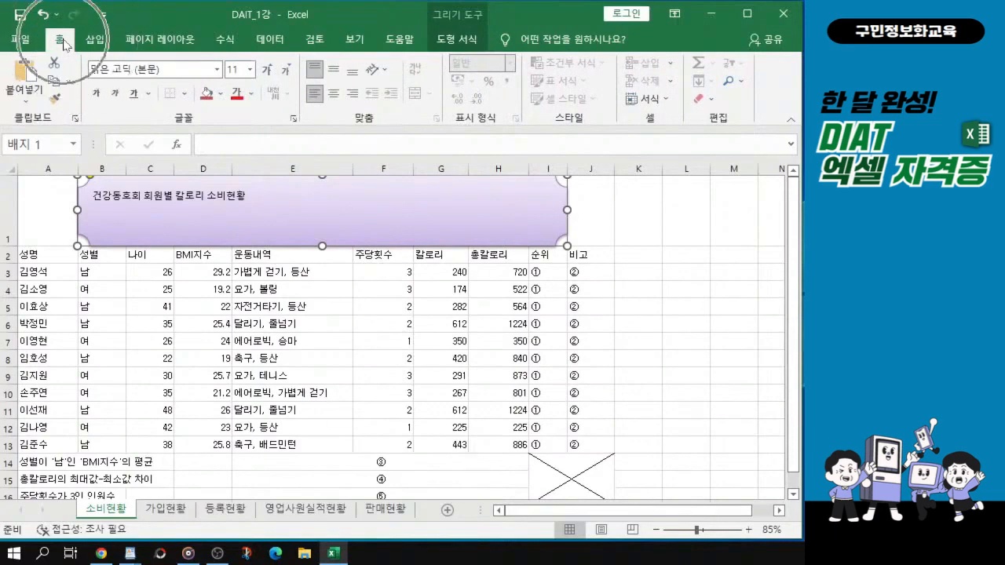
left_click(63, 43)
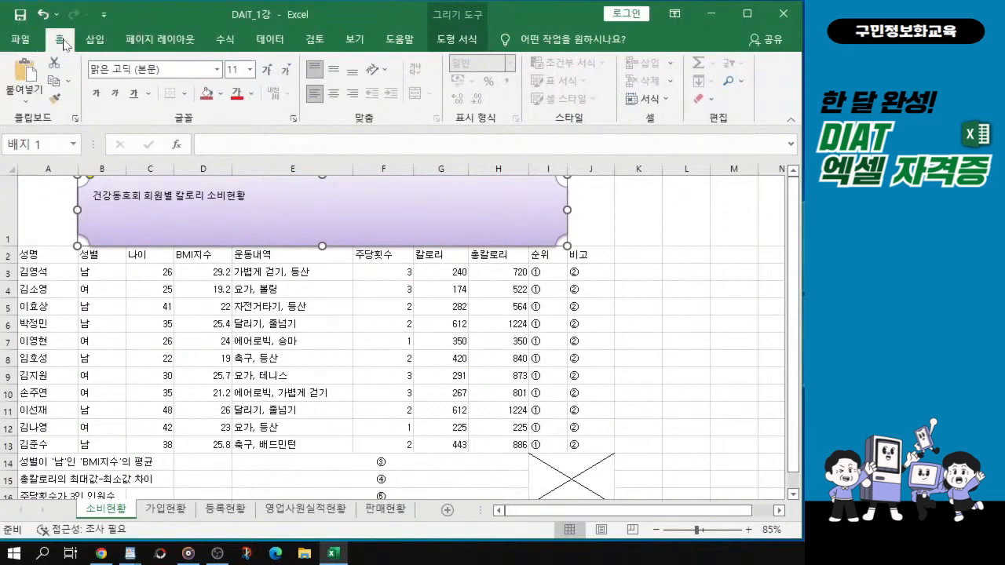
left_click(218, 70)
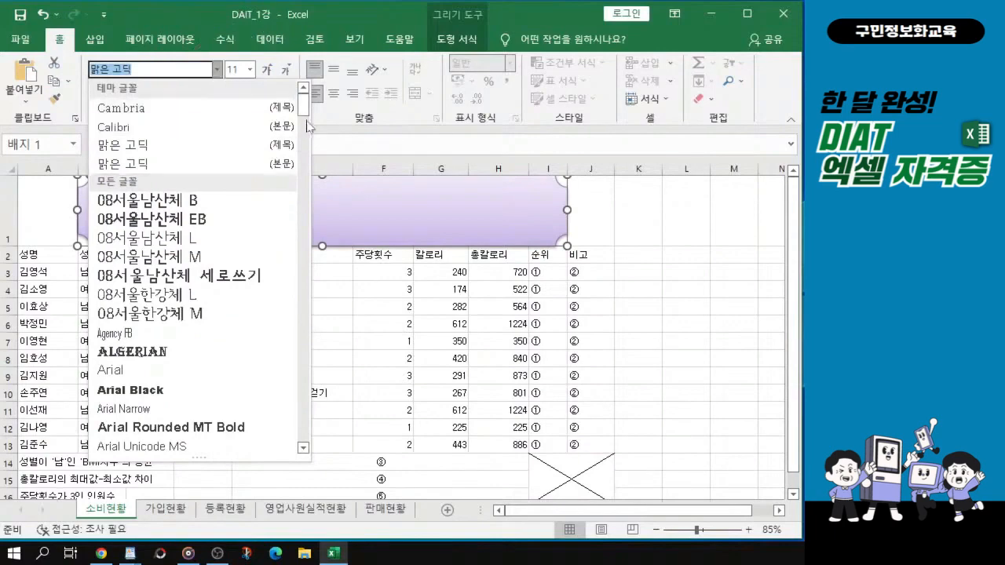
left_click_drag(304, 106, 297, 414)
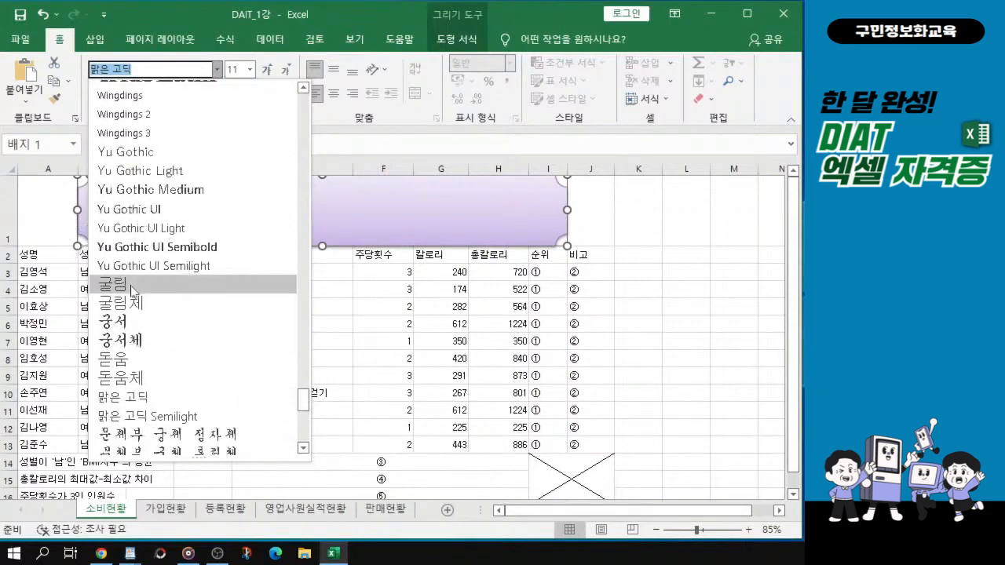
left_click_drag(303, 399, 301, 402)
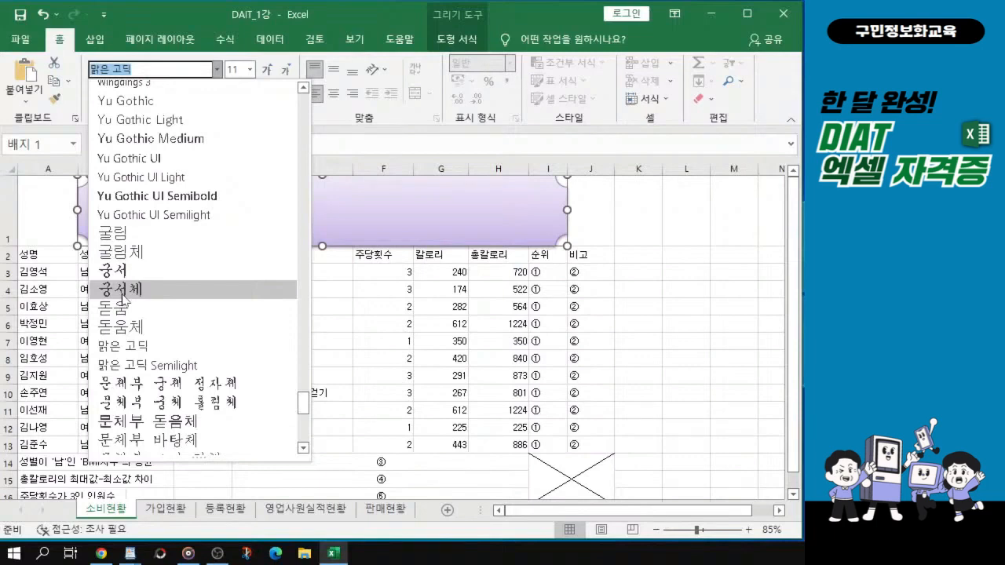
left_click(122, 296)
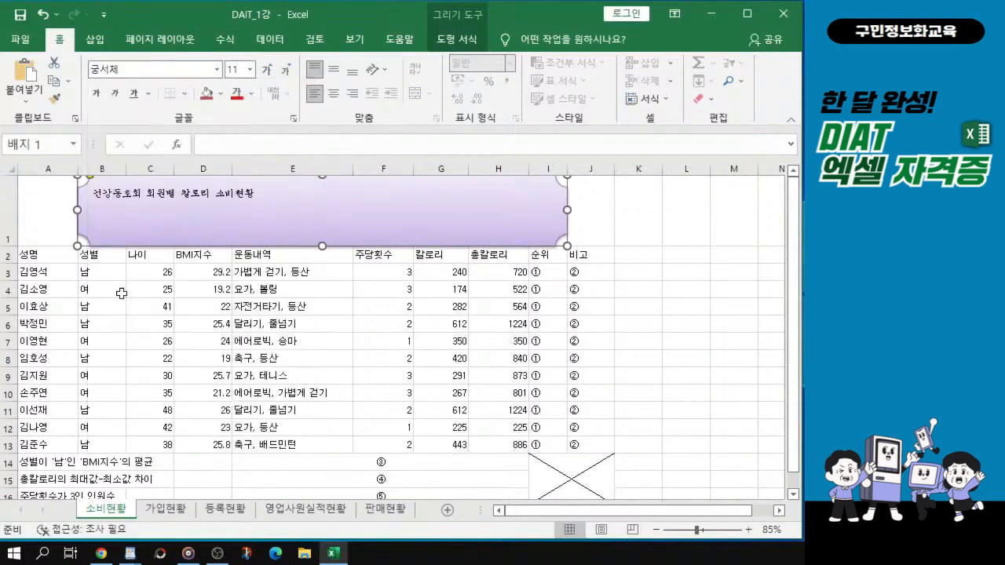
Step: Set the plaque title's font size to 24 and make the text italic
left_click(242, 70)
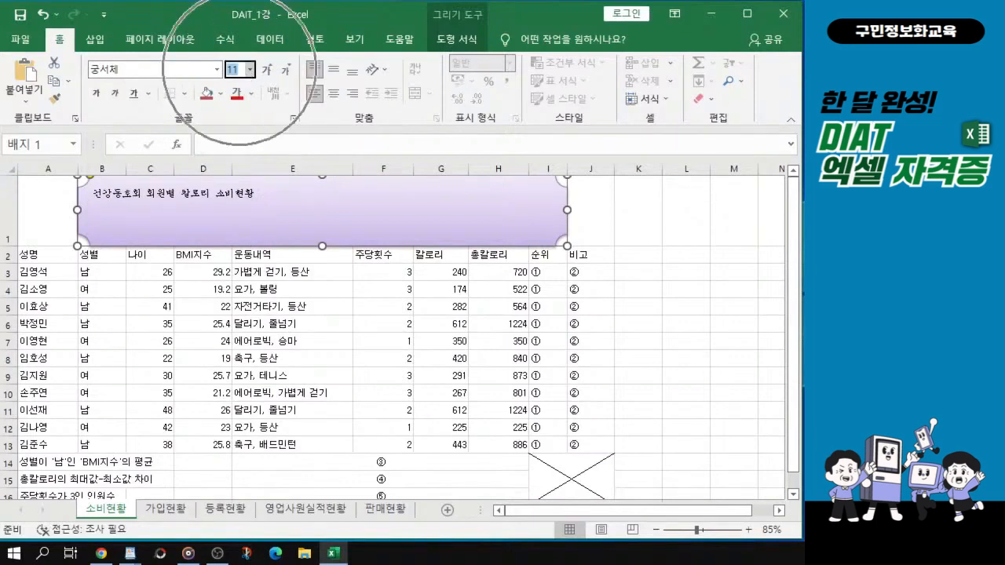
left_click(252, 73)
left_click(251, 72)
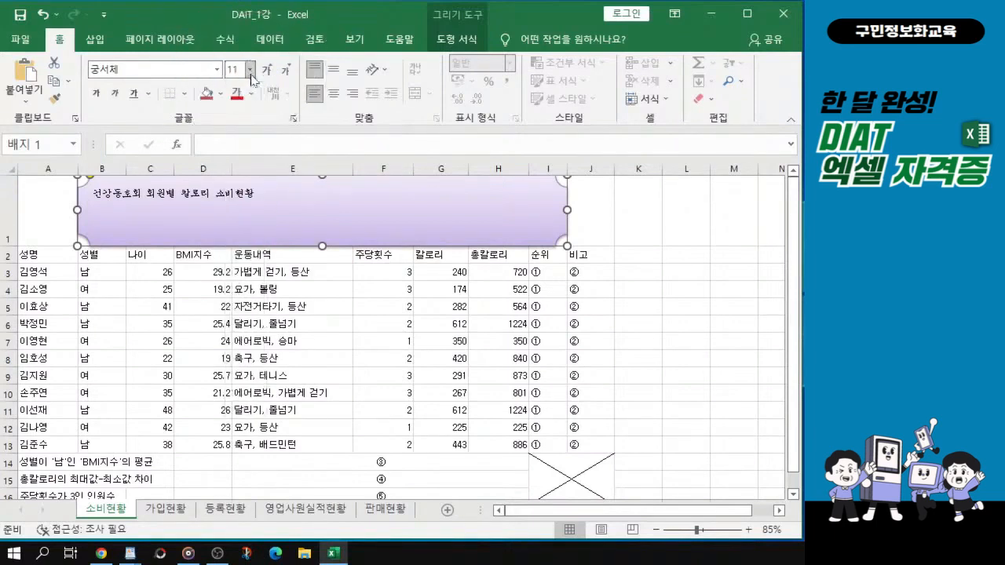
left_click(252, 72)
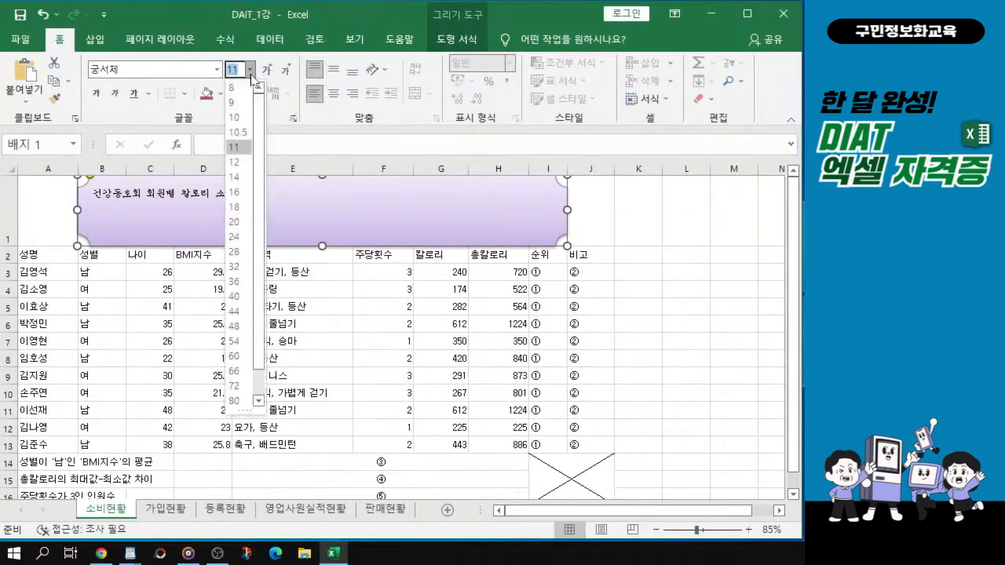
left_click(244, 238)
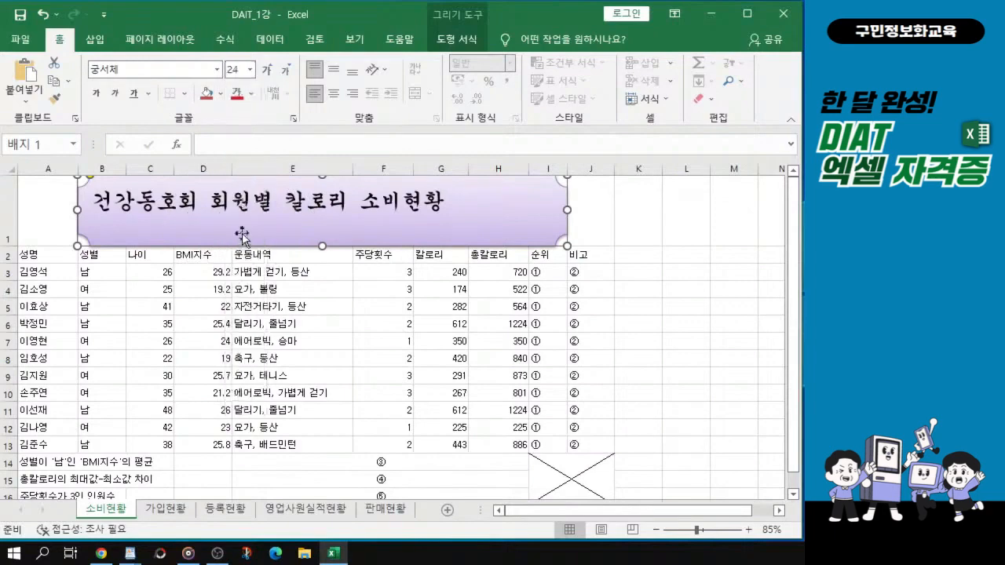
left_click(115, 93)
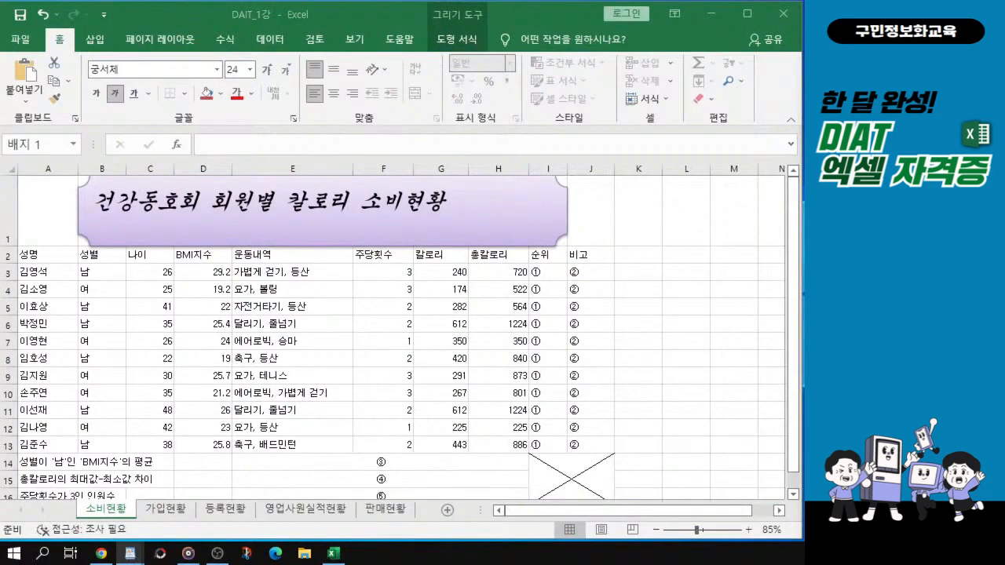
Step: Center the title text in the plaque shape both vertically and horizontally
left_click(327, 235)
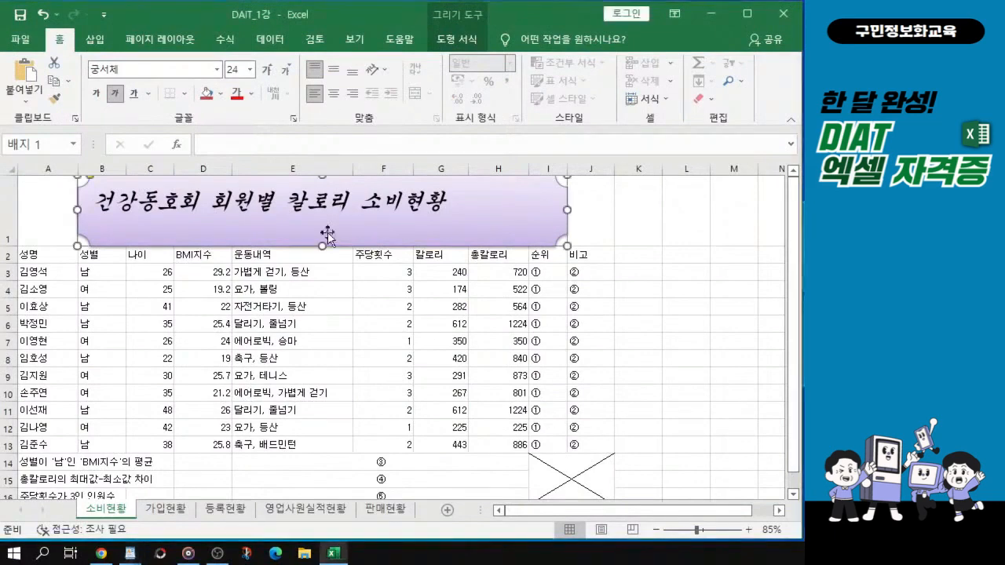
left_click(327, 235)
left_click(327, 236)
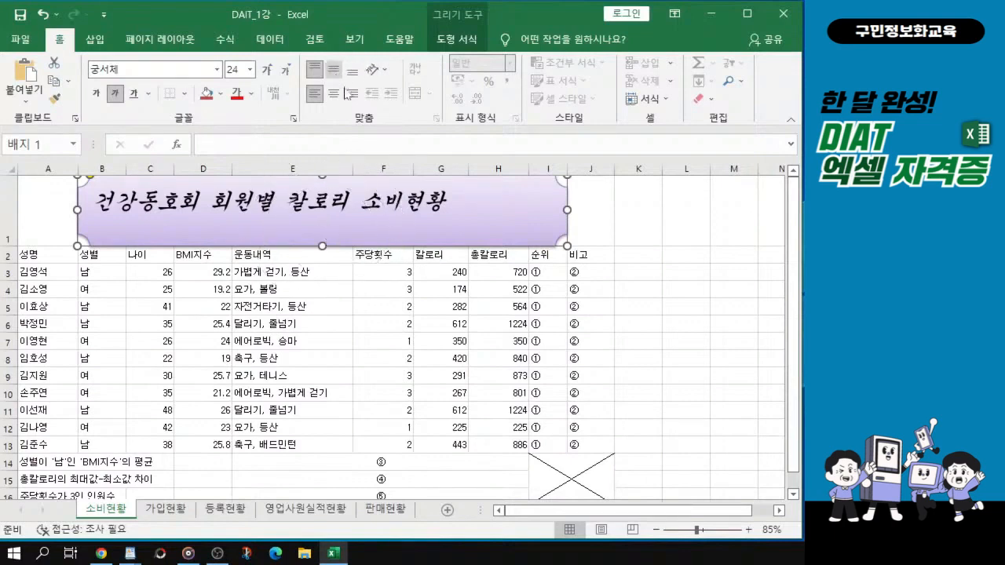
left_click(369, 121)
left_click(369, 122)
left_click(369, 122)
left_click(336, 70)
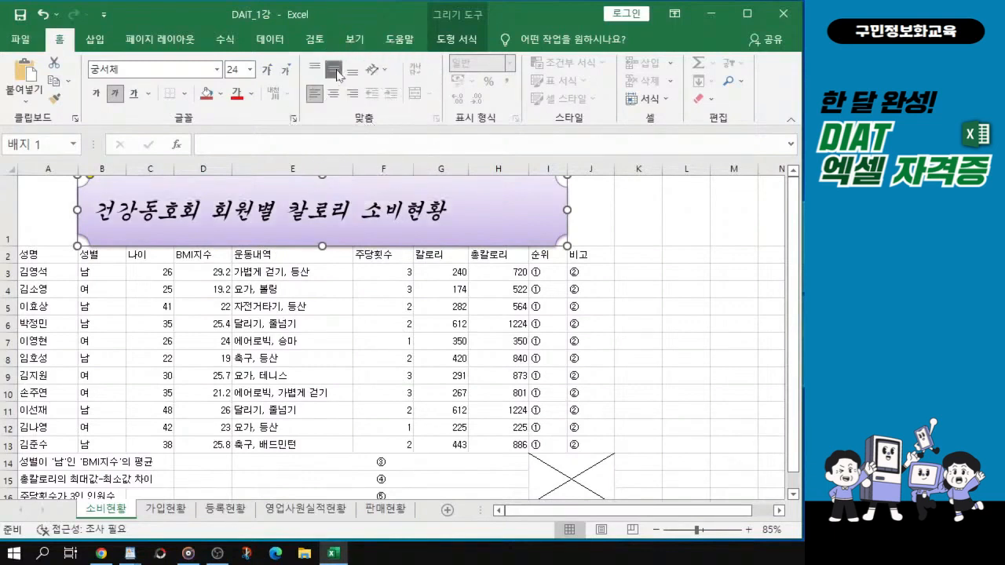
left_click(333, 94)
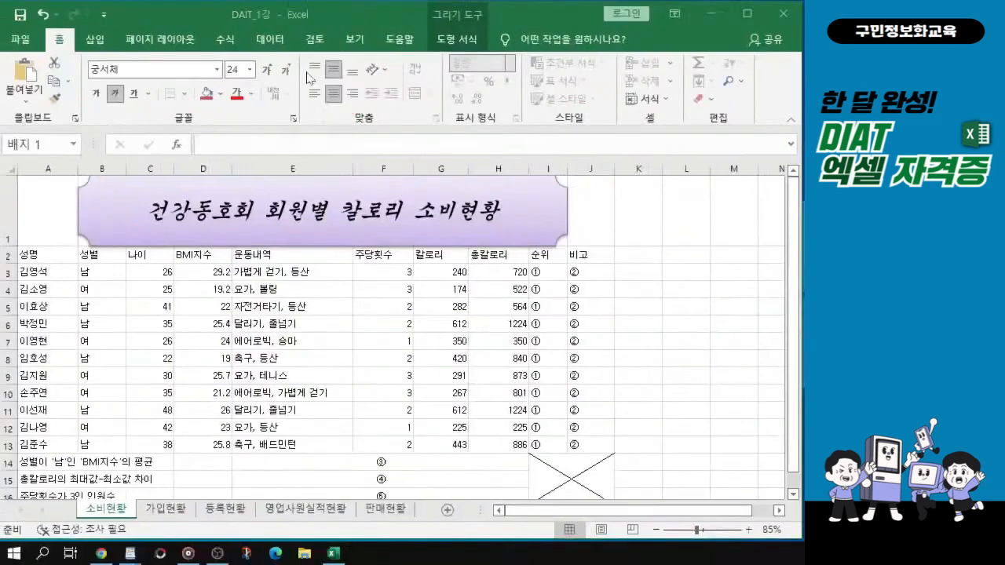
left_click(431, 47)
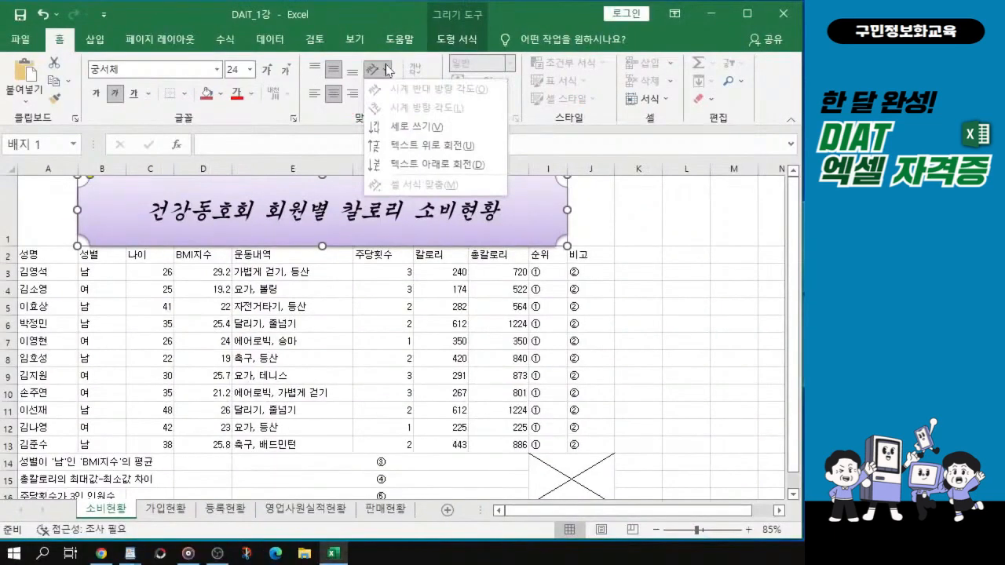
left_click(389, 69)
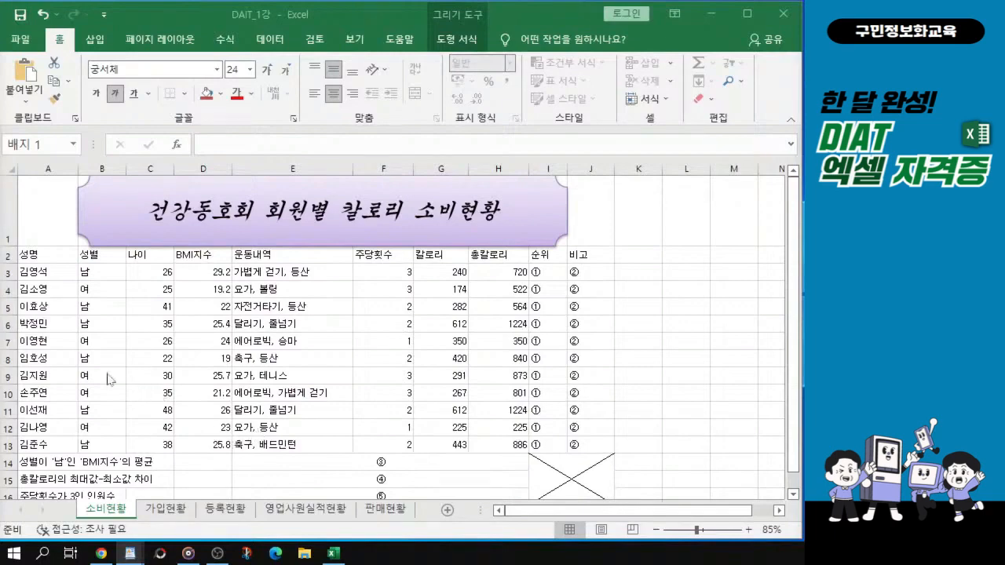
Step: Select the whole table range A2:J16 and open its cell format settings
scroll(37, 264, "up", 1)
left_click(42, 271)
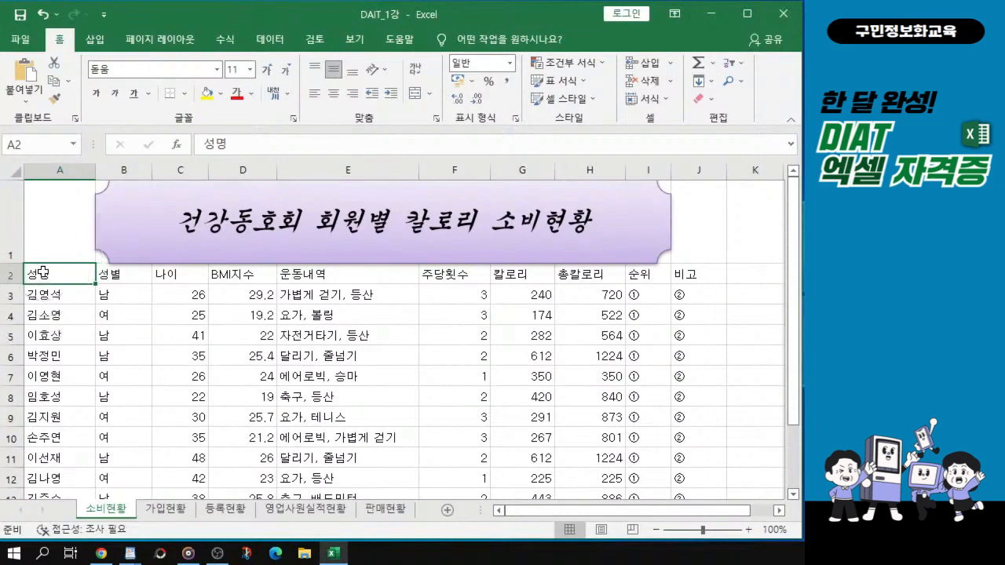
left_click_drag(44, 273, 161, 314)
left_click(74, 274)
left_click_drag(74, 274, 685, 428)
key("ctrl")
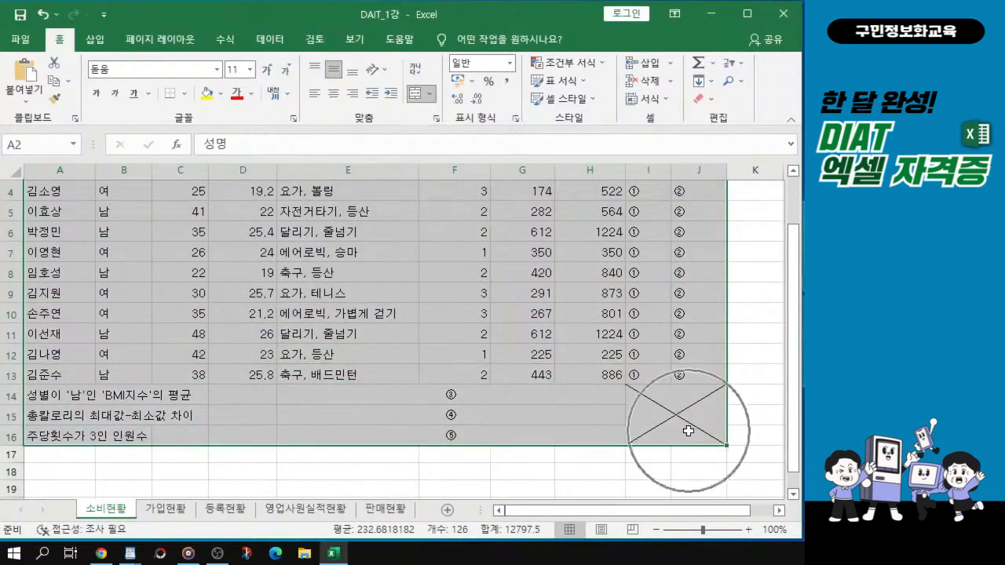
key("ctrl")
key("ctrl")
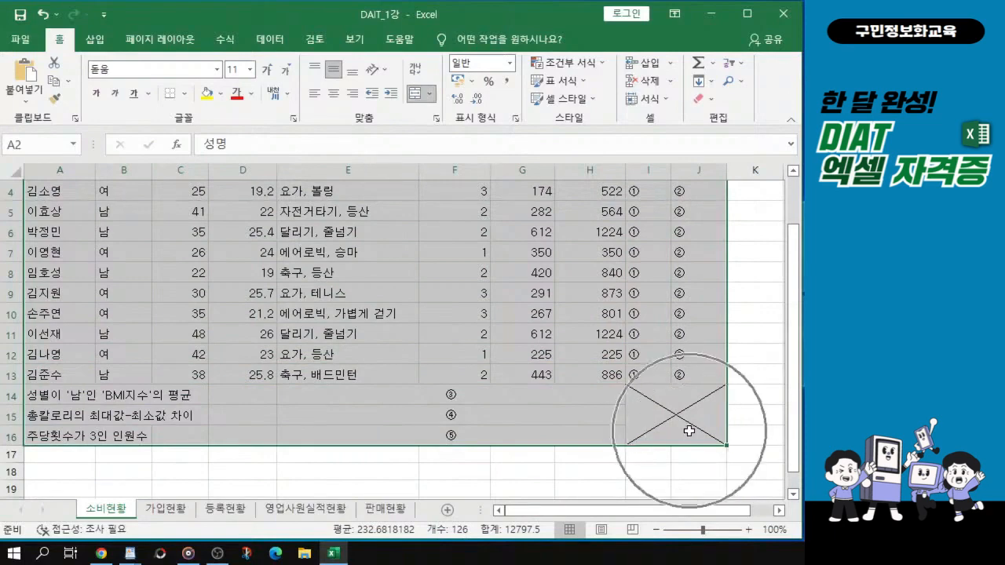
key("ctrl")
key("ctrl")
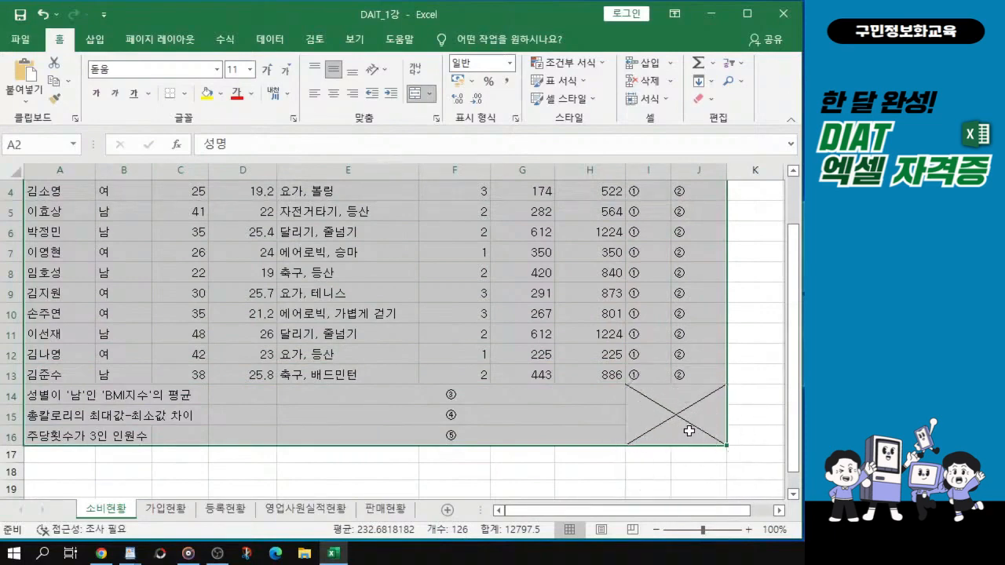
key("ctrl")
key("ctrl")
key("ctrl")
scroll(689, 431, "down", 1, "ctrl")
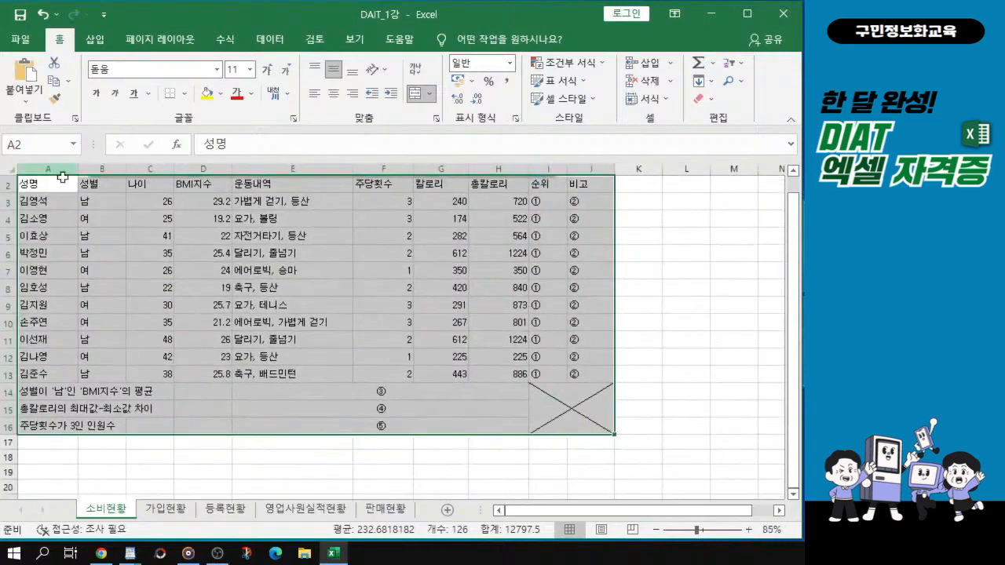
left_click_drag(59, 184, 562, 421)
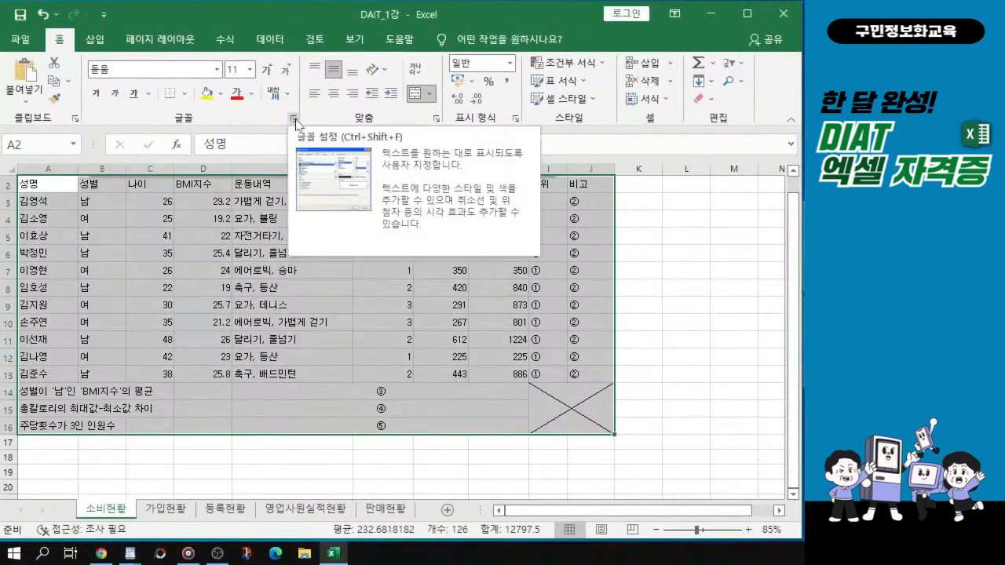
left_click(294, 119)
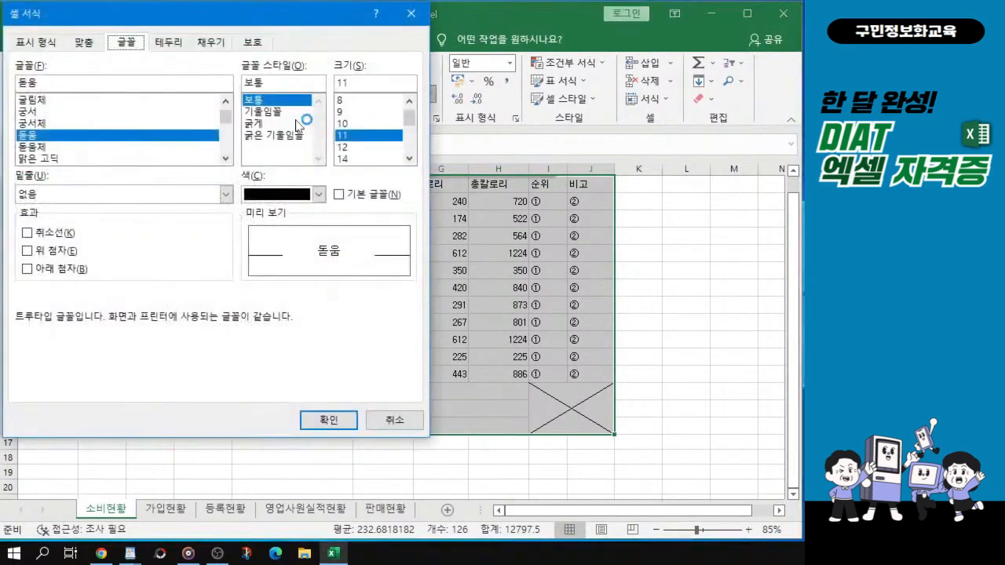
left_click_drag(152, 22, 341, 128)
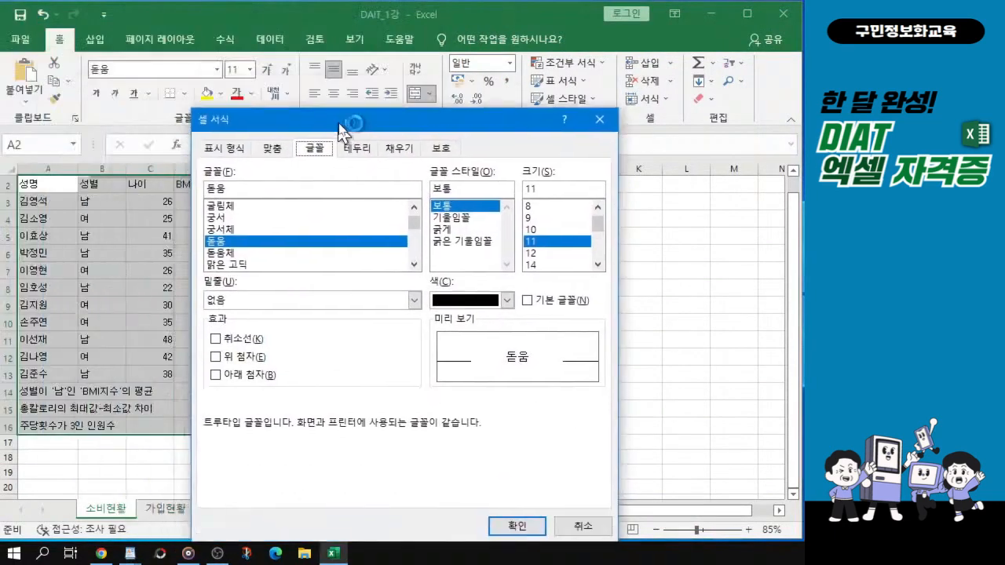
left_click(264, 121)
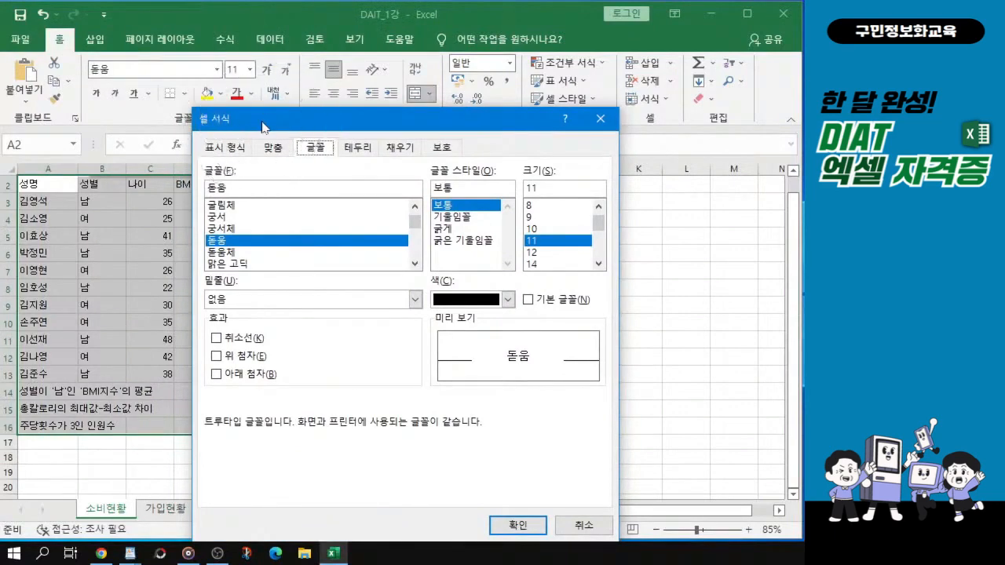
Step: Set thin solid black borders on both the outline and the inside of A2:J16
left_click(274, 148)
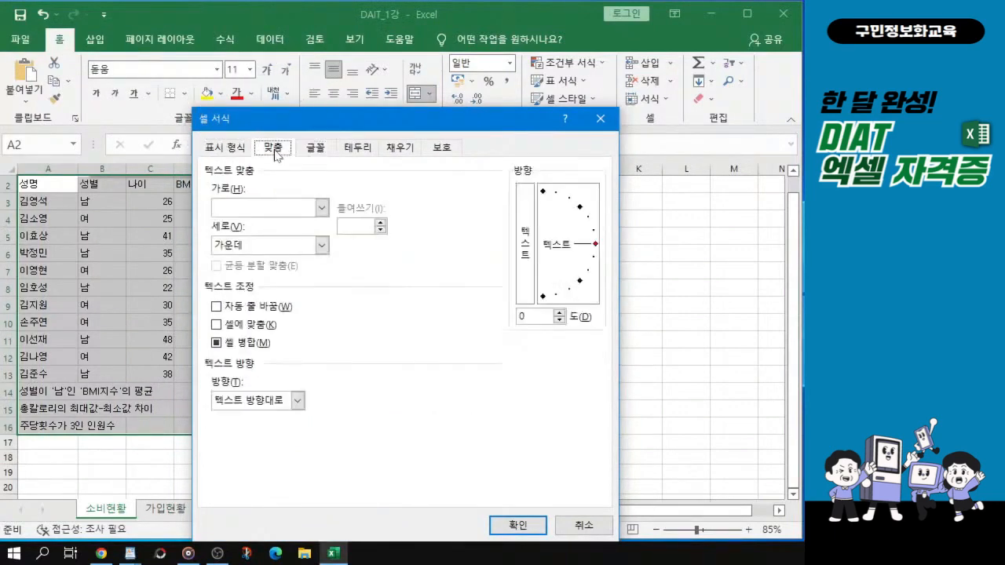
left_click(275, 149)
left_click(239, 149)
left_click(315, 149)
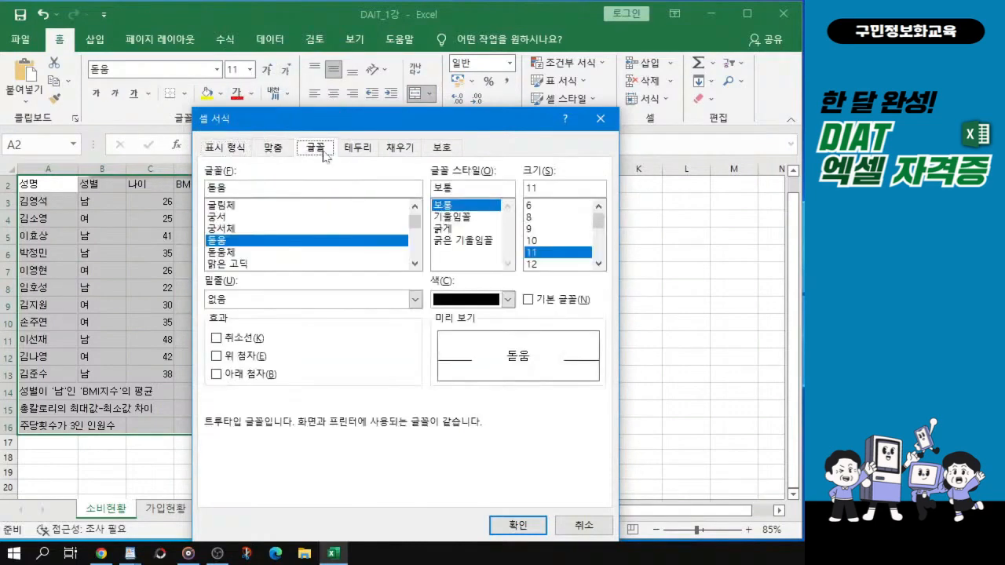
left_click(354, 150)
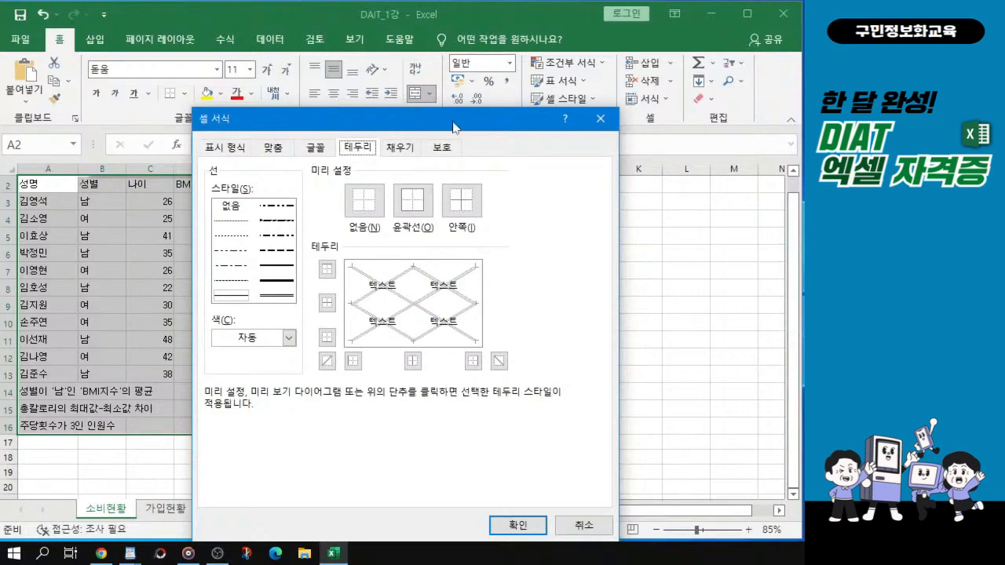
left_click_drag(440, 122, 431, 189)
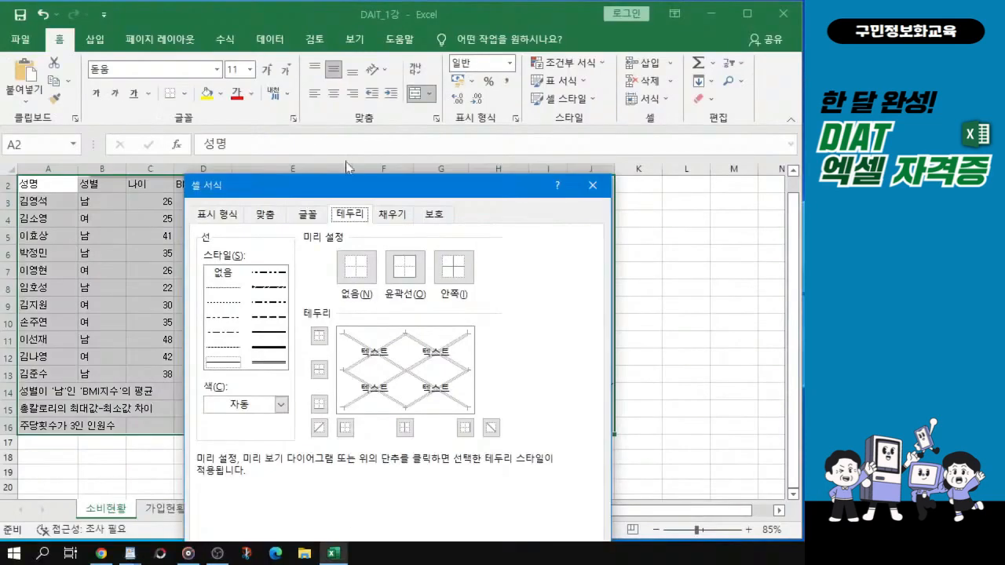
left_click_drag(465, 250, 496, 135)
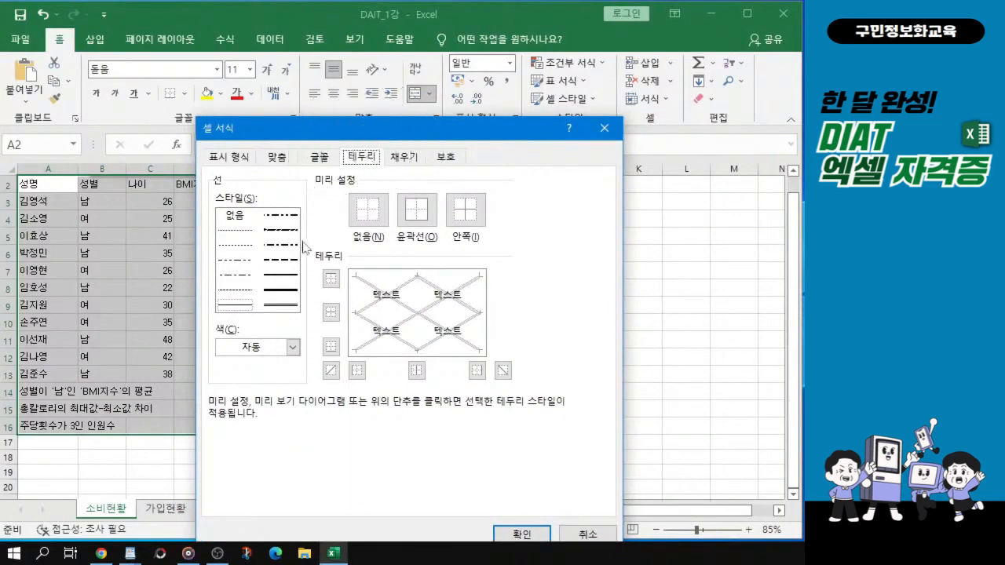
left_click(237, 311)
left_click(293, 348)
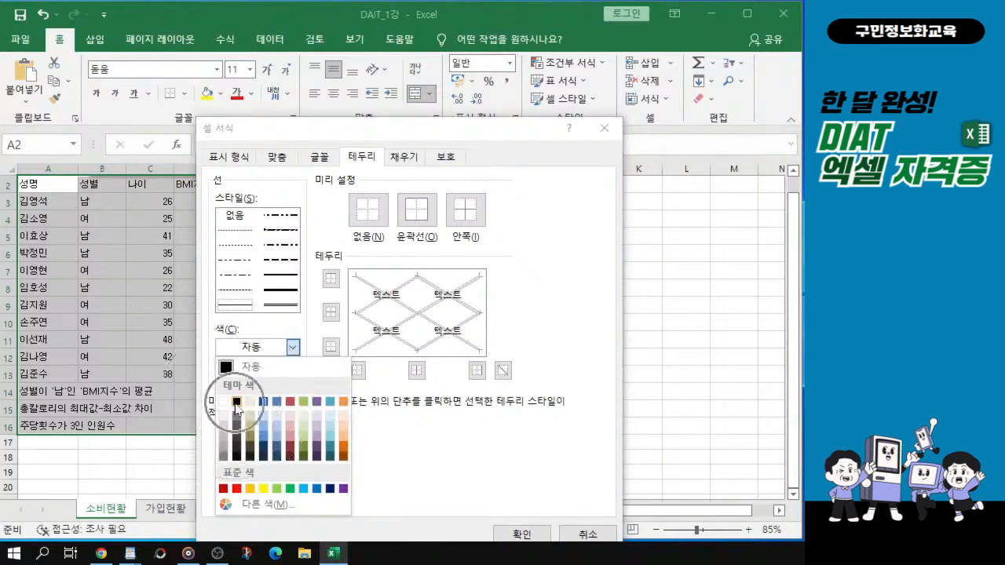
left_click(236, 402)
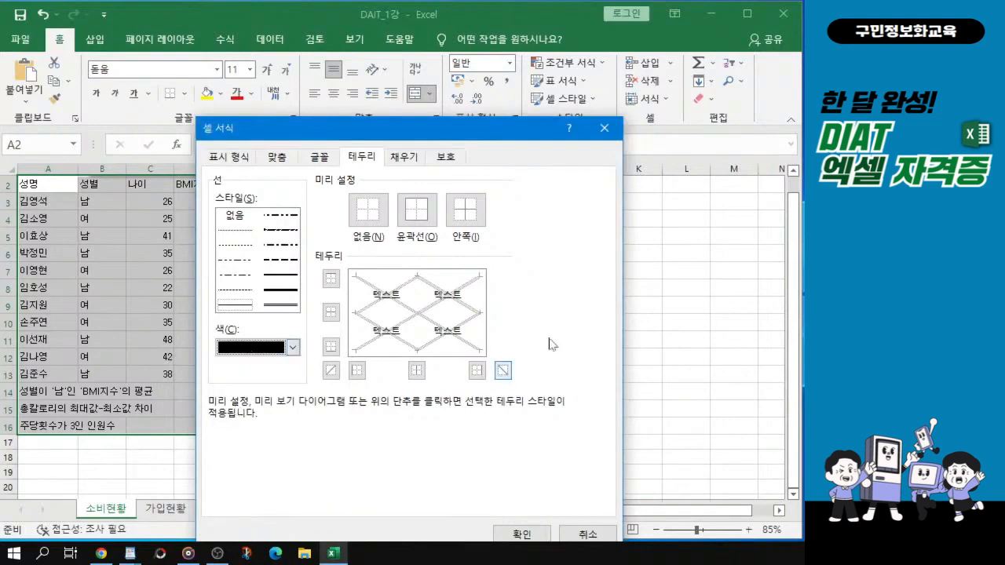
left_click(469, 219)
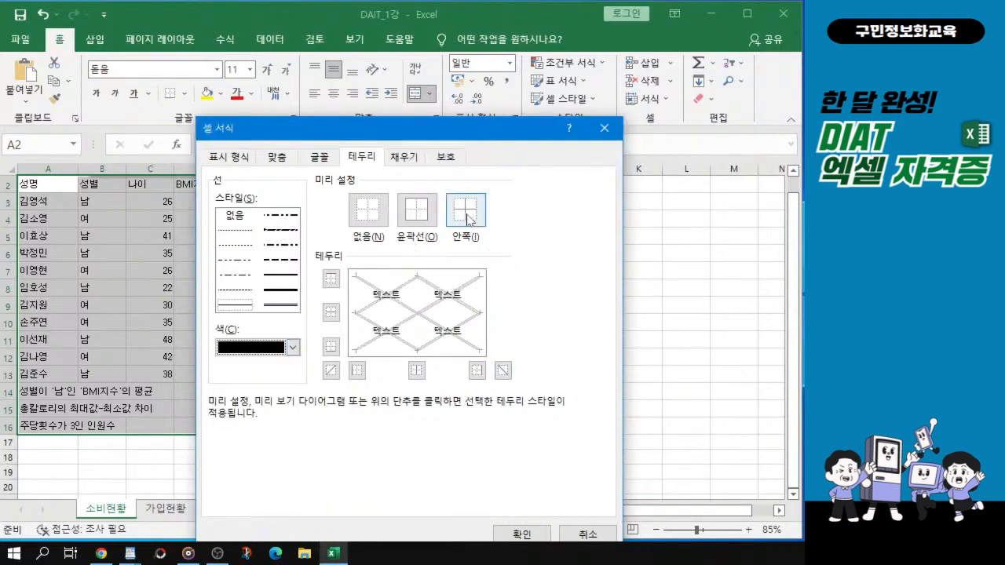
left_click(409, 218)
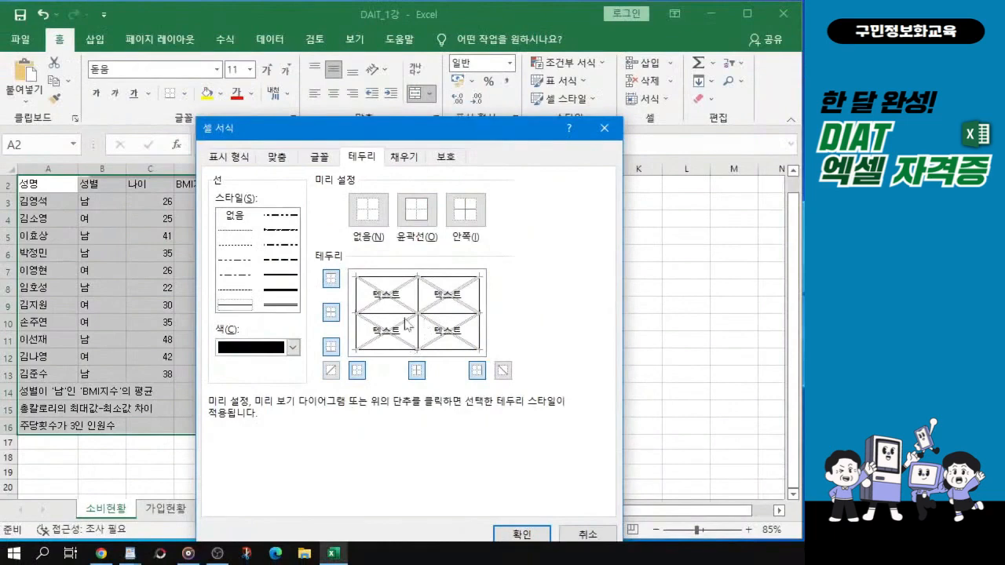
Step: Set the horizontal text alignment of A2:J16 to 가운데 in the cell format settings
key("alt+Tab")
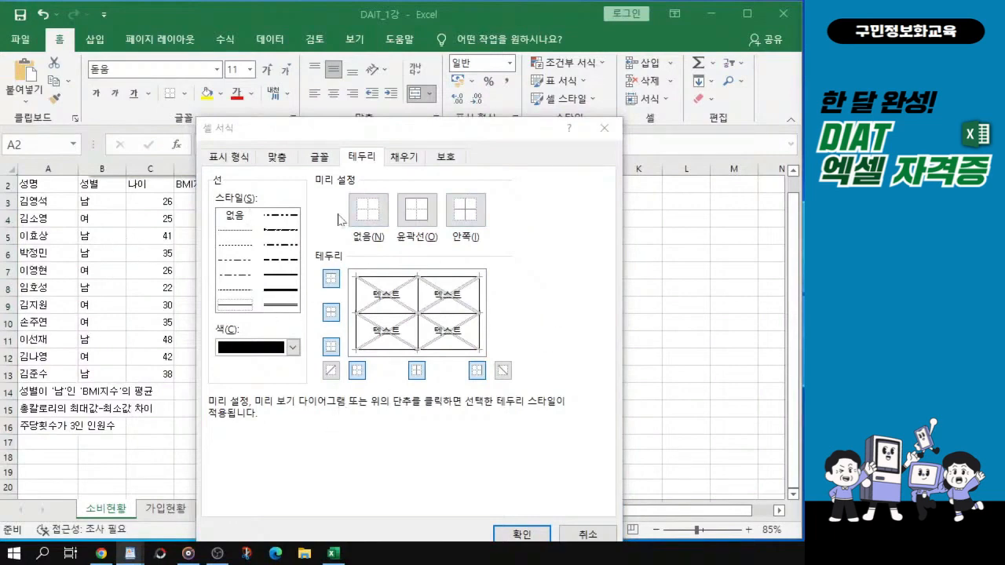
left_click(281, 162)
key("ctrl")
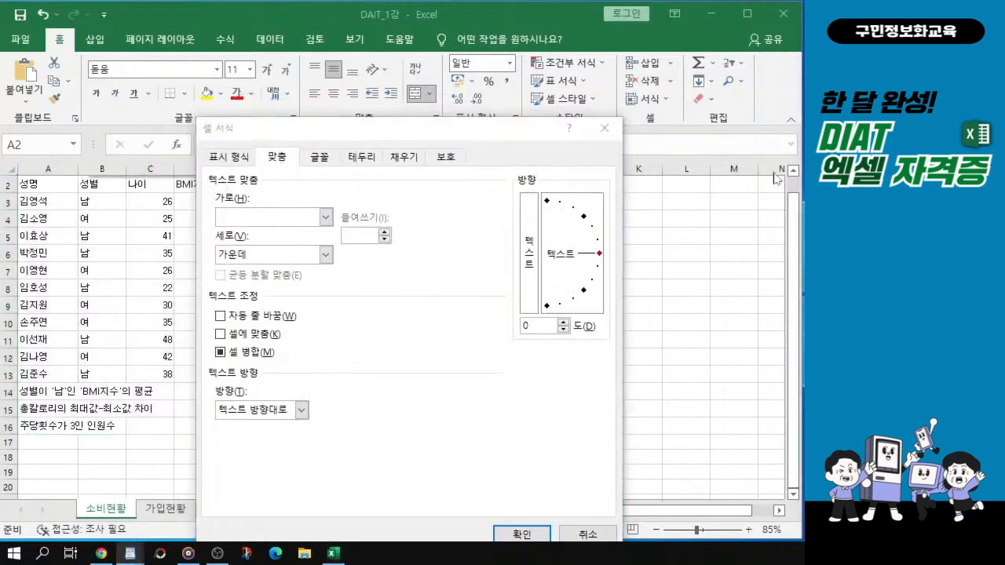
key("ctrl")
left_click(280, 162)
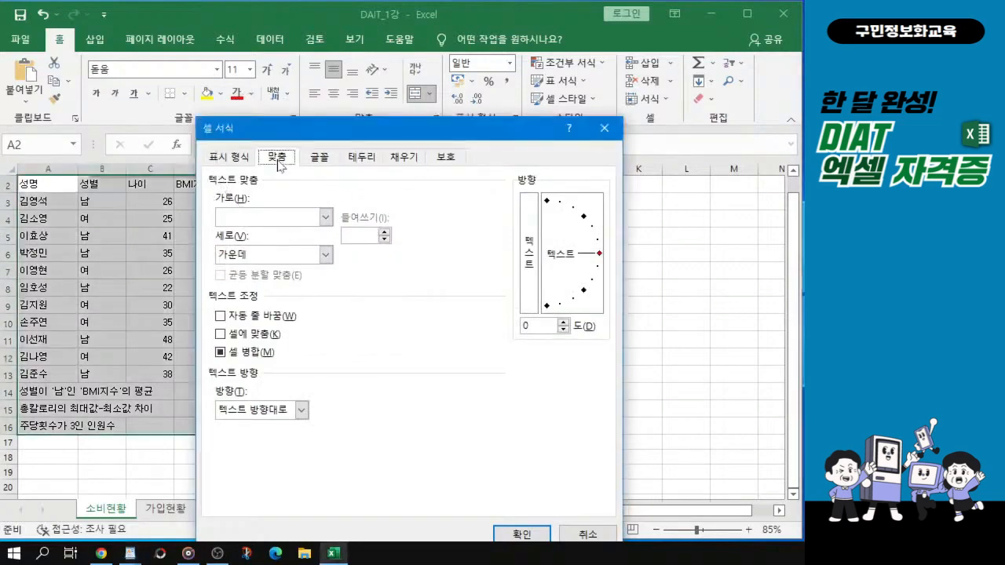
key("ctrl")
key("ctrl")
key("ctrl")
left_click(326, 219)
key("ctrl")
key("ctrl")
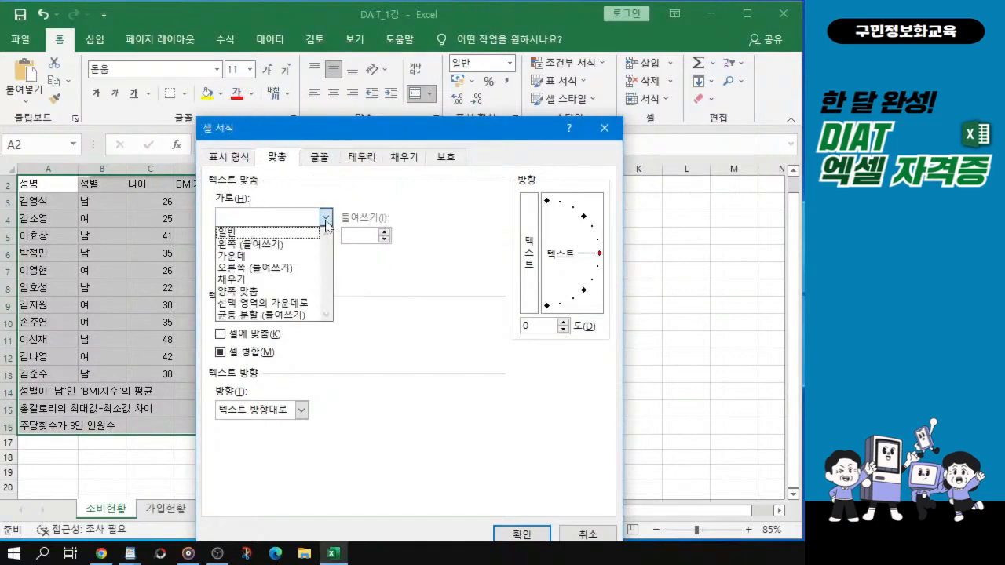
left_click(253, 257)
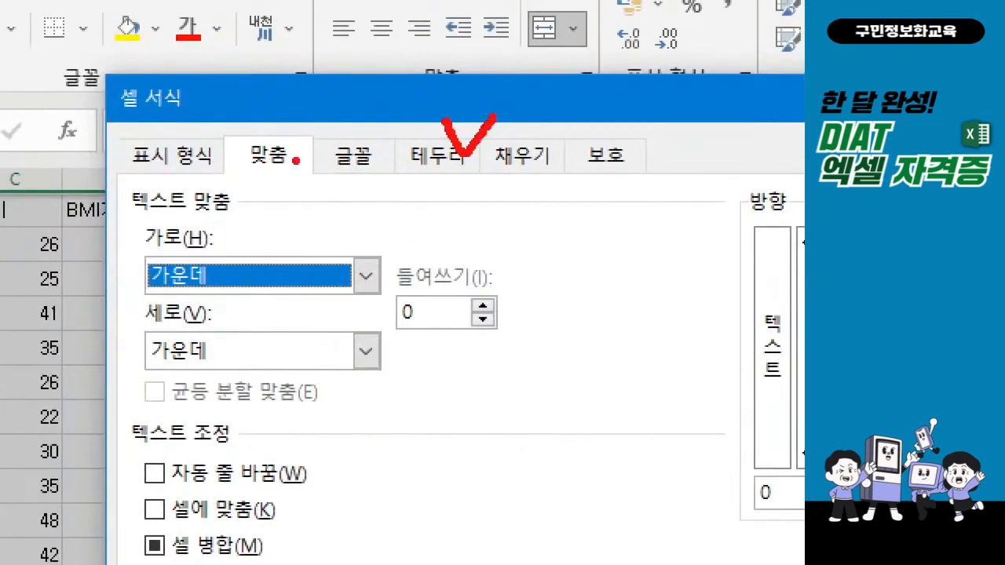
left_click_drag(251, 125, 314, 112)
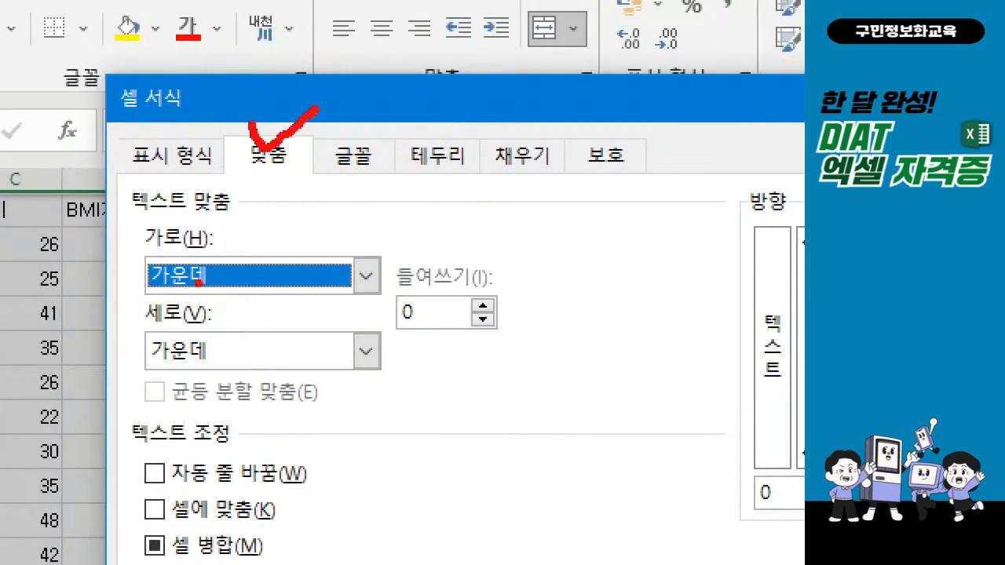
mouse_move(124, 209)
left_mouse_down()
mouse_move(183, 307)
mouse_move(406, 308)
left_mouse_up()
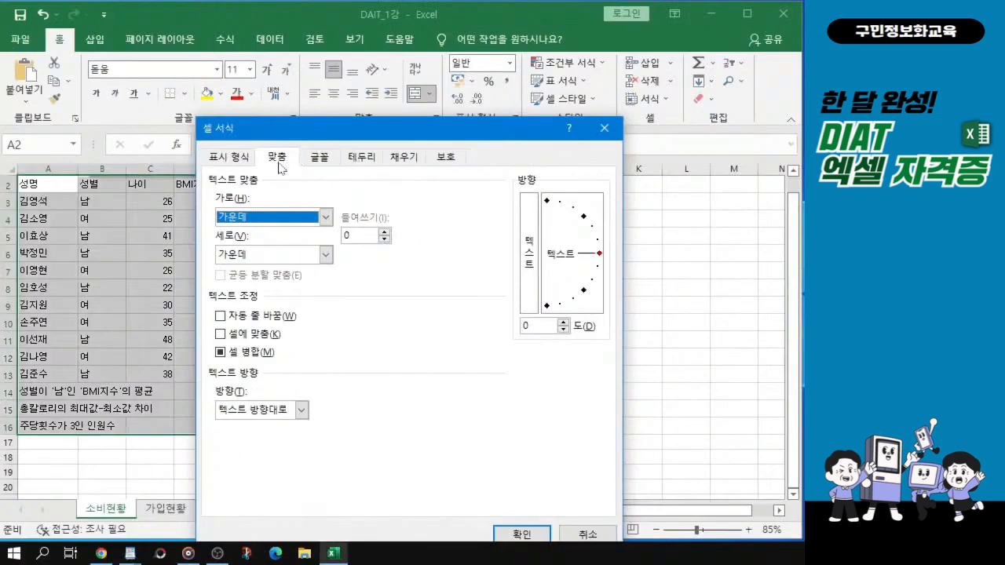
Step: Apply the border and alignment settings to A2:J16
left_click(268, 179)
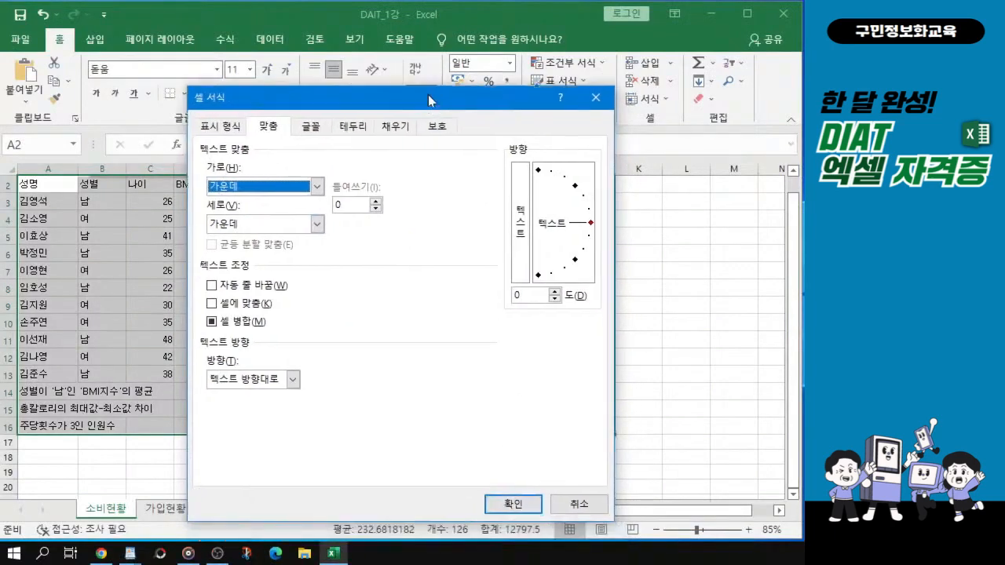
left_click_drag(441, 128, 433, 99)
left_click(509, 509)
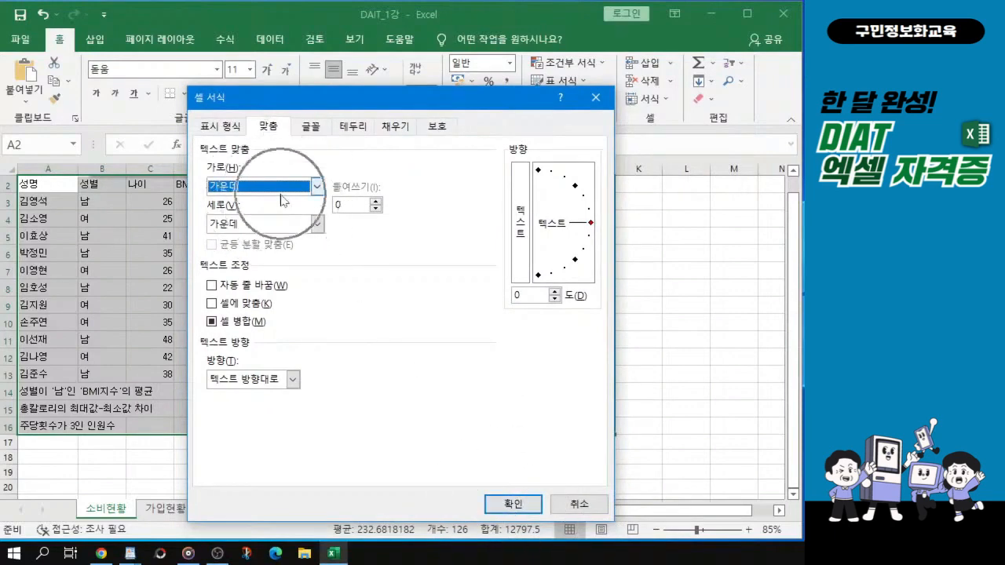
left_click(520, 507)
left_click(520, 507)
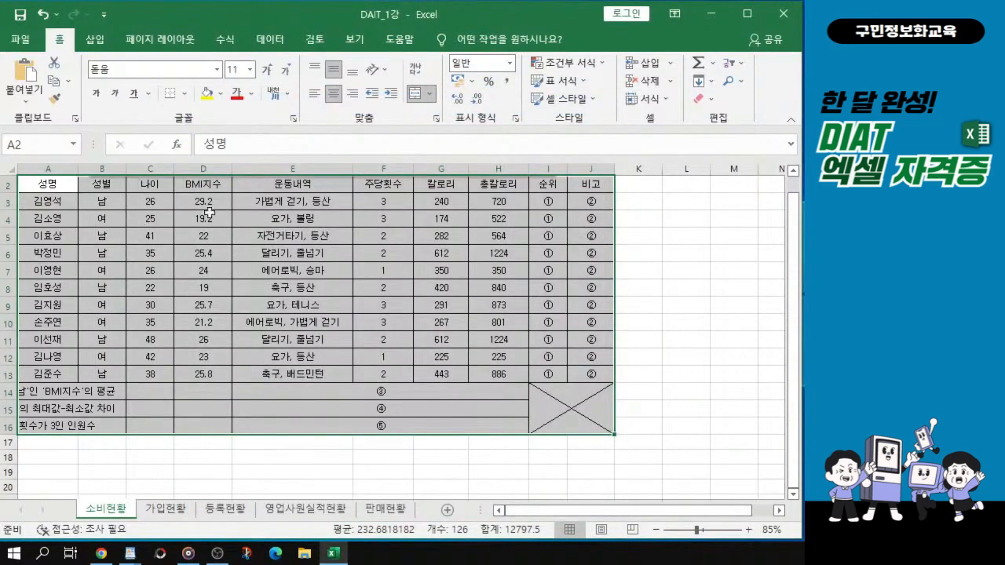
key("alt+Tab")
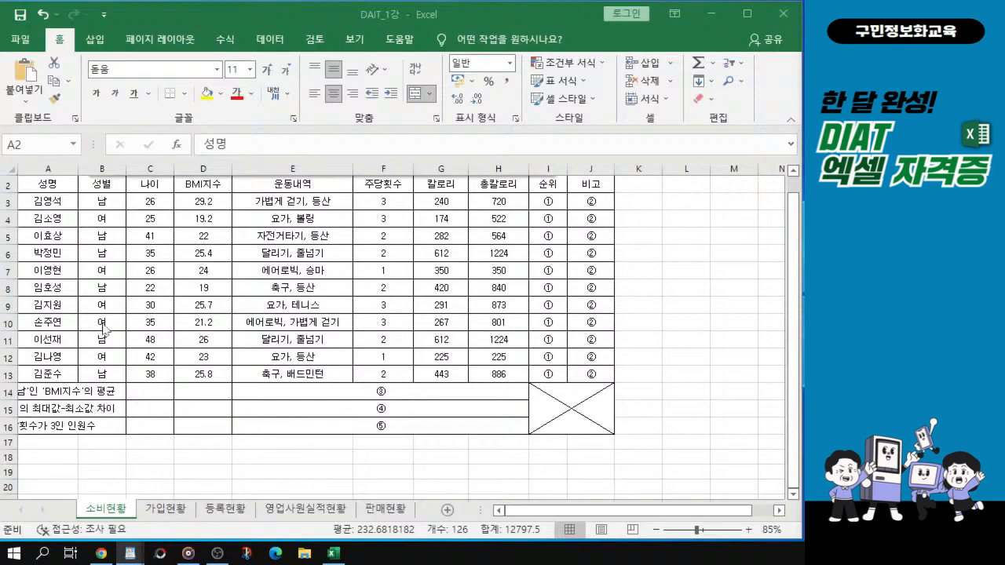
Step: Merge and center A14:D14, the row containing the average BMI지수 label
key("ctrl+a")
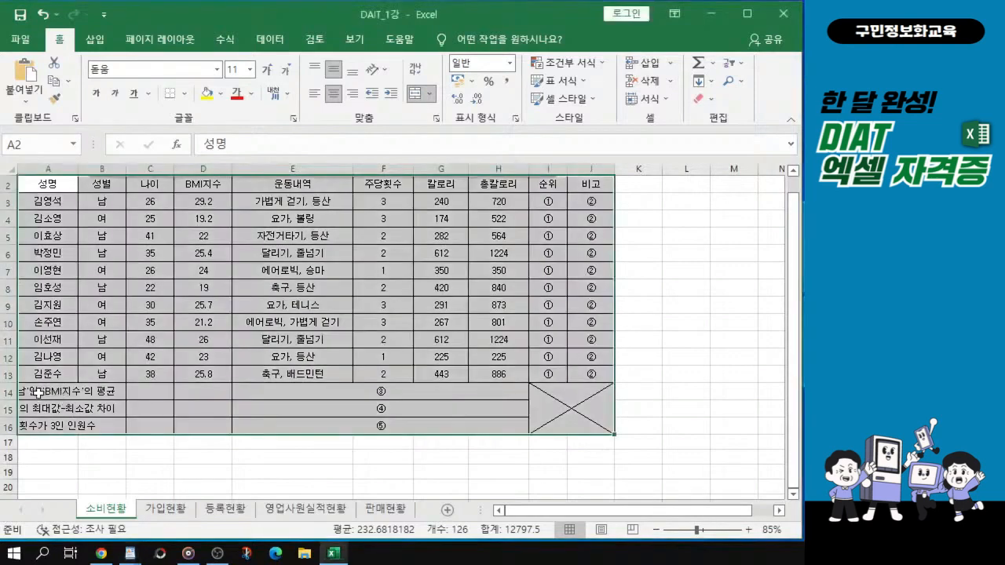
left_click(38, 394)
left_click(37, 394)
left_click(35, 395)
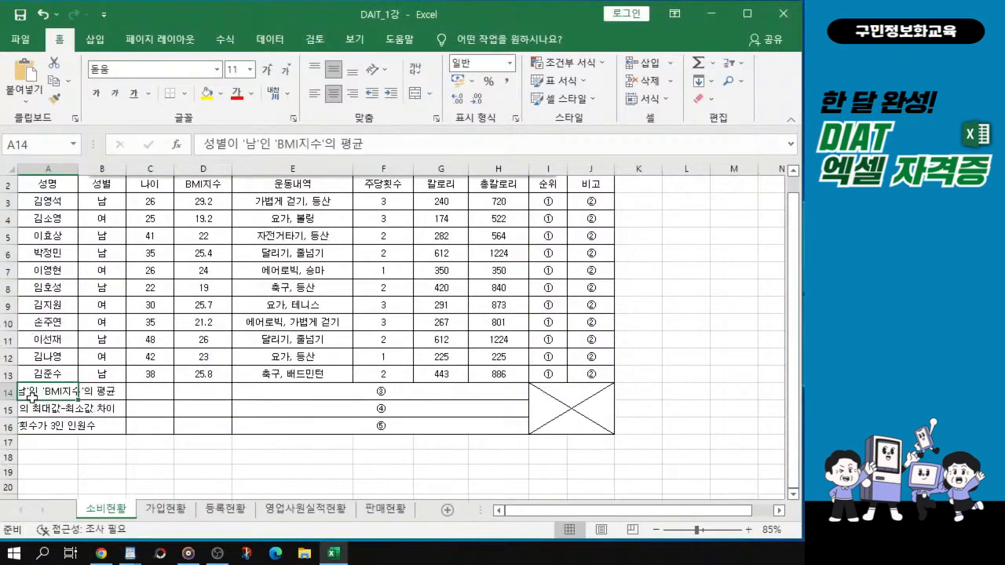
scroll(31, 399, "up", 1, "ctrl")
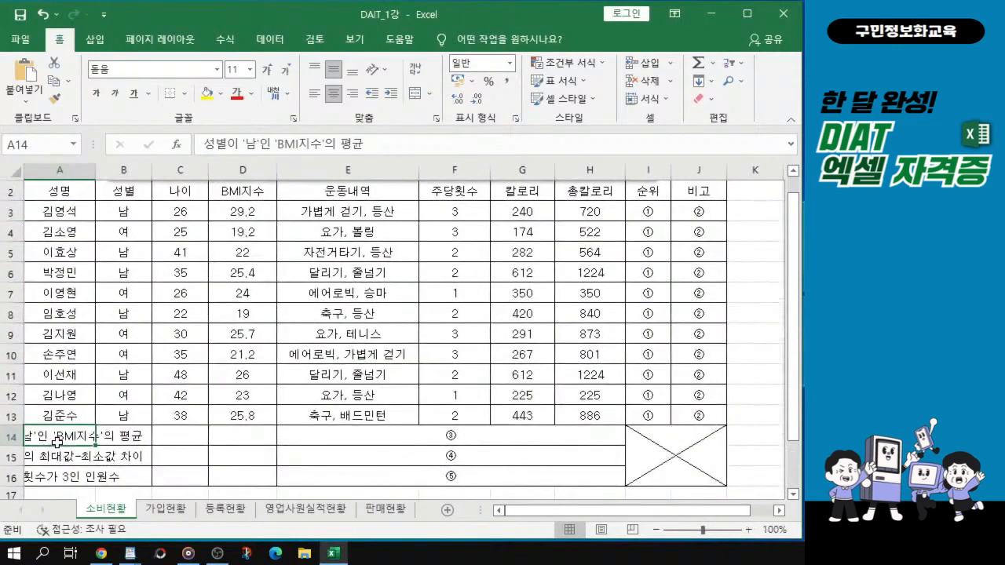
left_click(51, 437)
left_click(50, 436)
left_click(50, 436)
left_click(51, 437)
left_click_drag(51, 437, 239, 439)
scroll(240, 440, "up", 2, "ctrl")
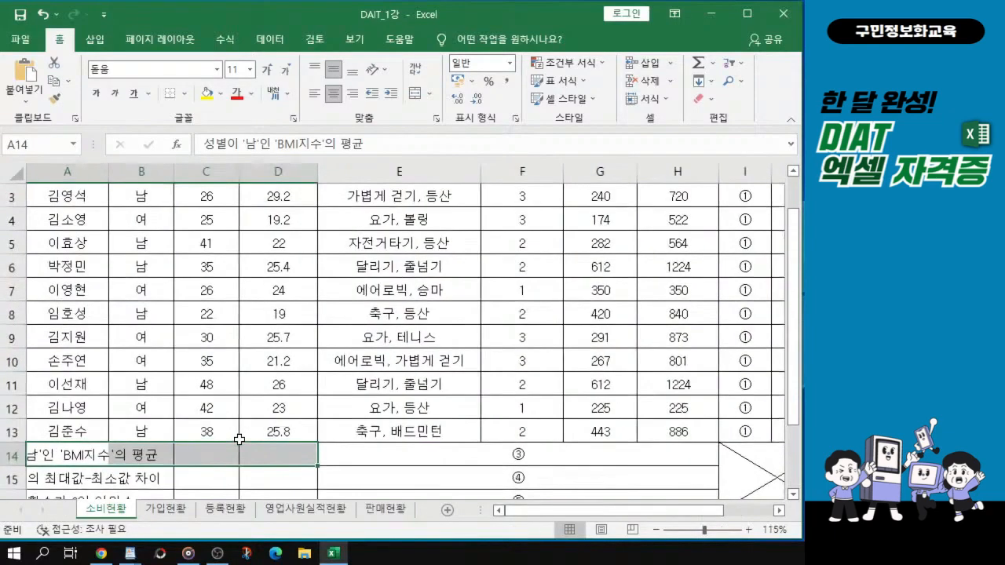
scroll(45, 311, "down", 2)
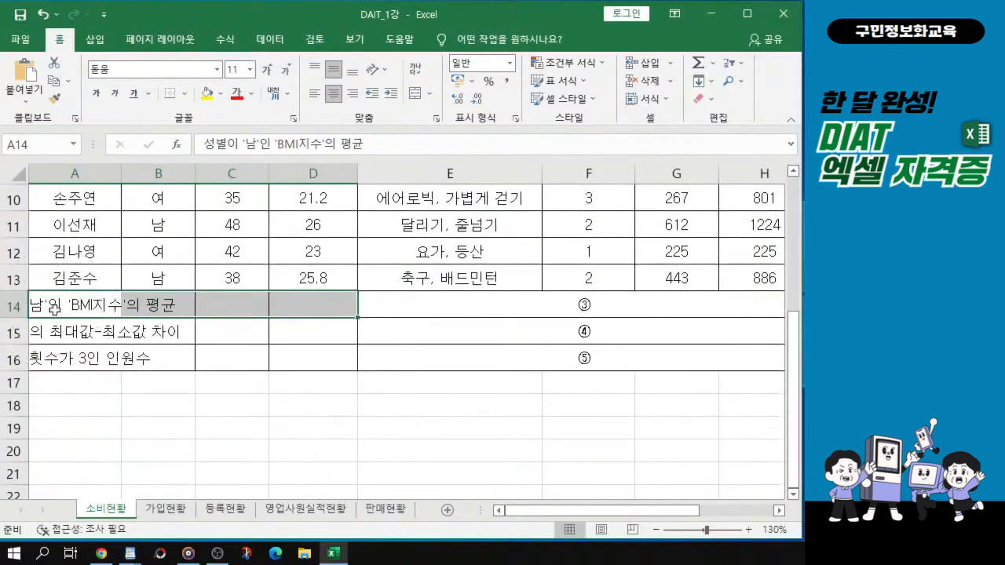
left_click_drag(51, 310, 314, 313)
scroll(314, 312, "up", 1, "ctrl")
scroll(180, 427, "down", 1)
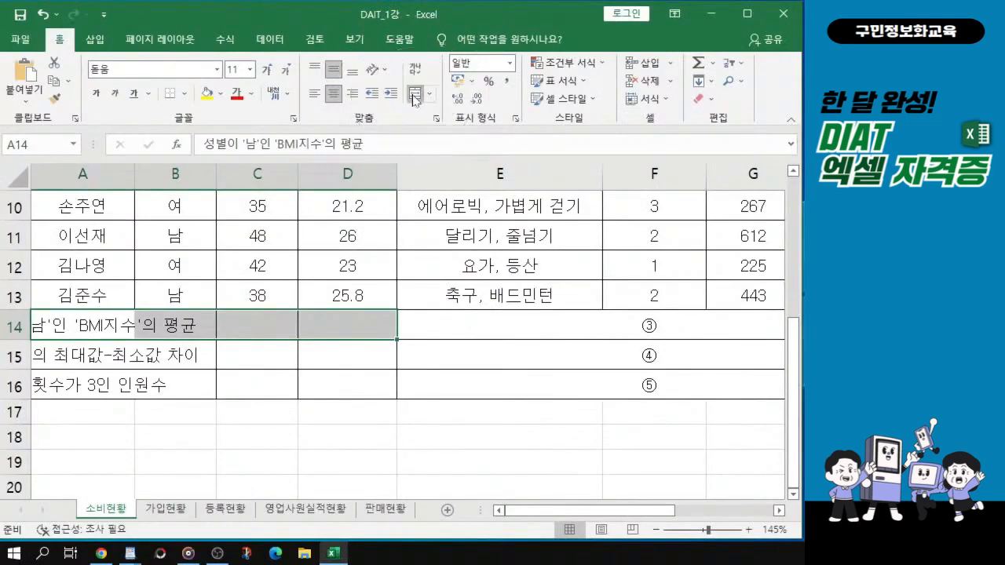
left_click(414, 95)
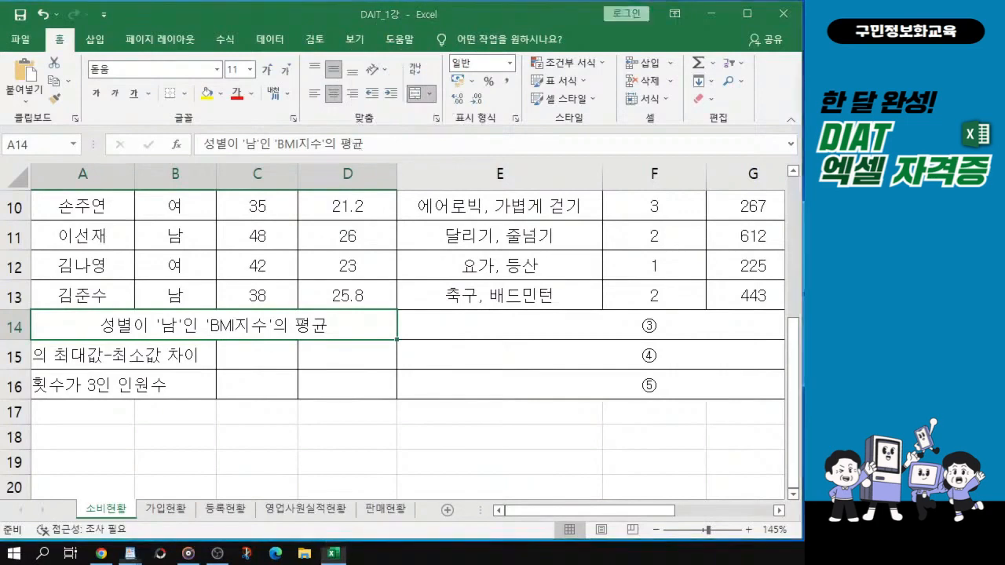
Step: Merge and center A15:D15, the row containing the 총칼로리 maximum-minimum difference label
key("alt+Tab")
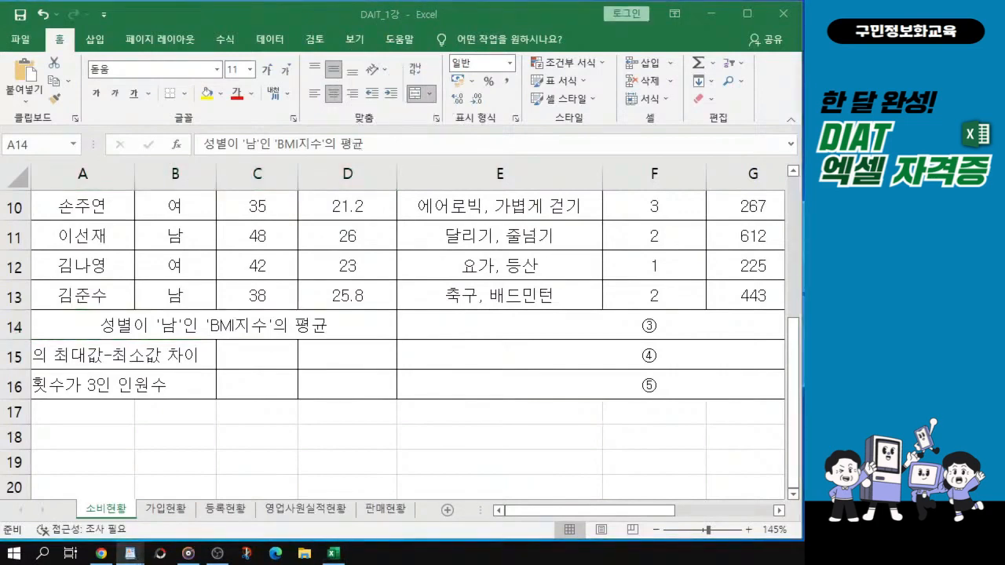
left_click(52, 358)
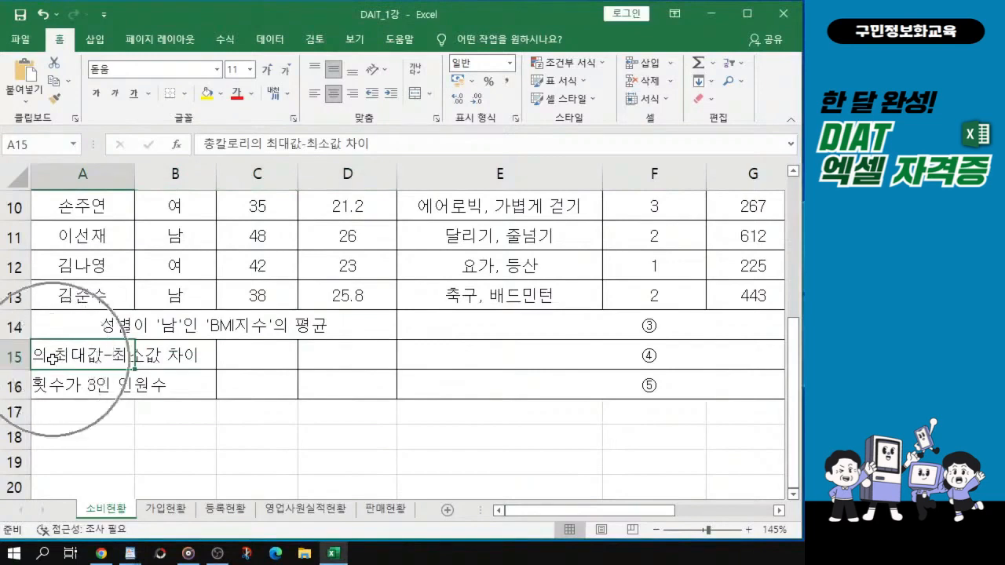
left_click(51, 359)
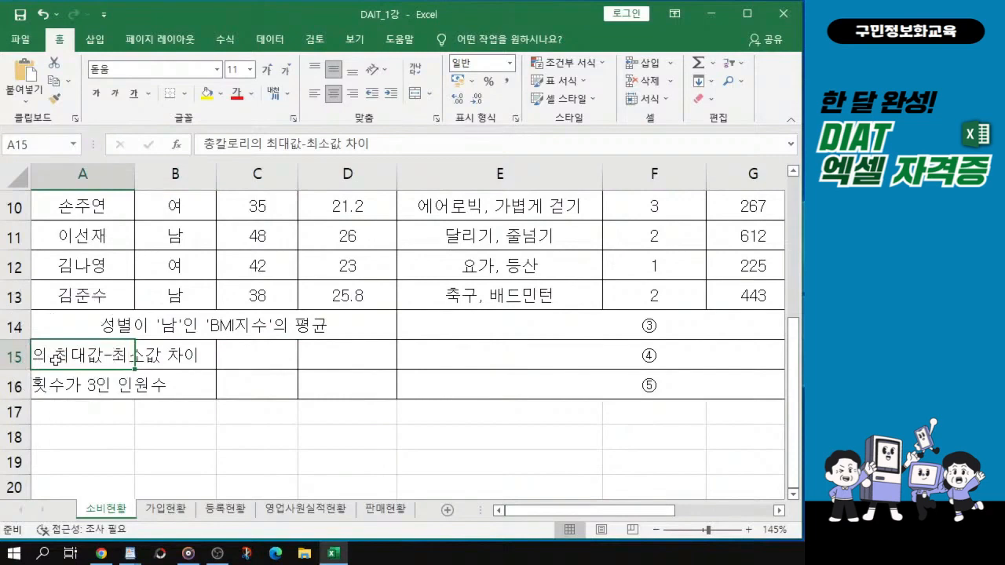
left_click_drag(55, 359, 344, 356)
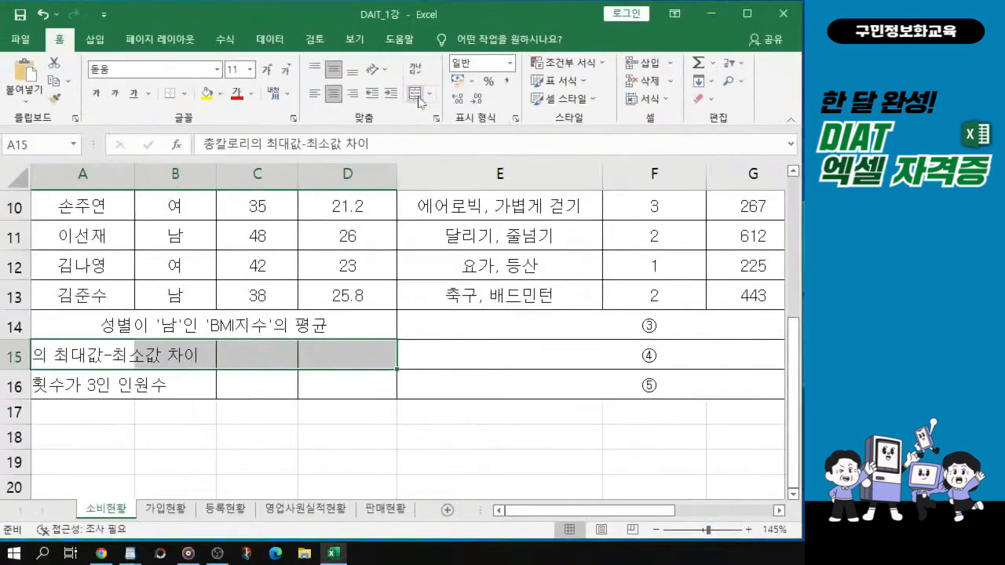
left_click(414, 94)
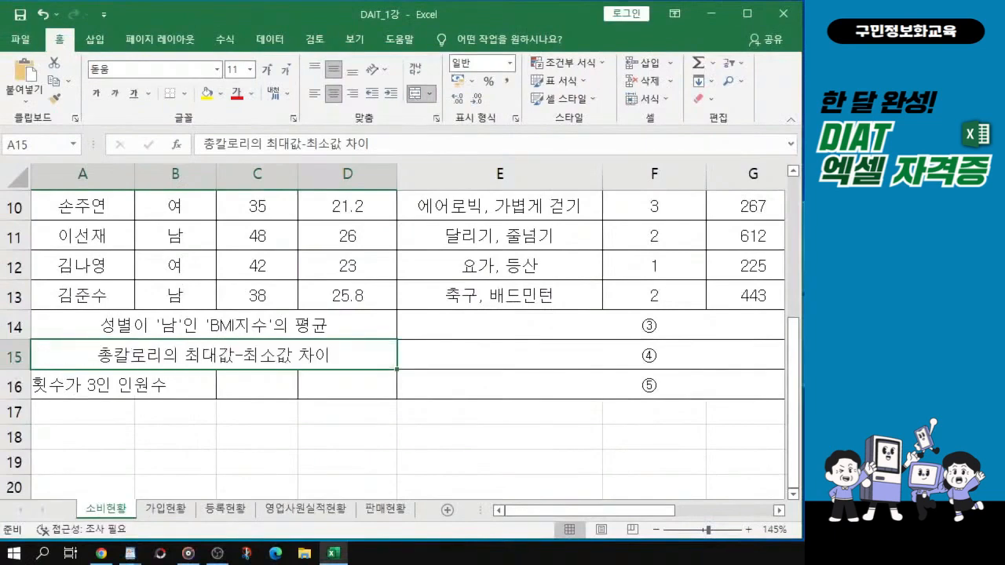
Step: Merge and center A16:D16, the row containing the 주당횟수가 3인 인원수 label
key("alt+Tab")
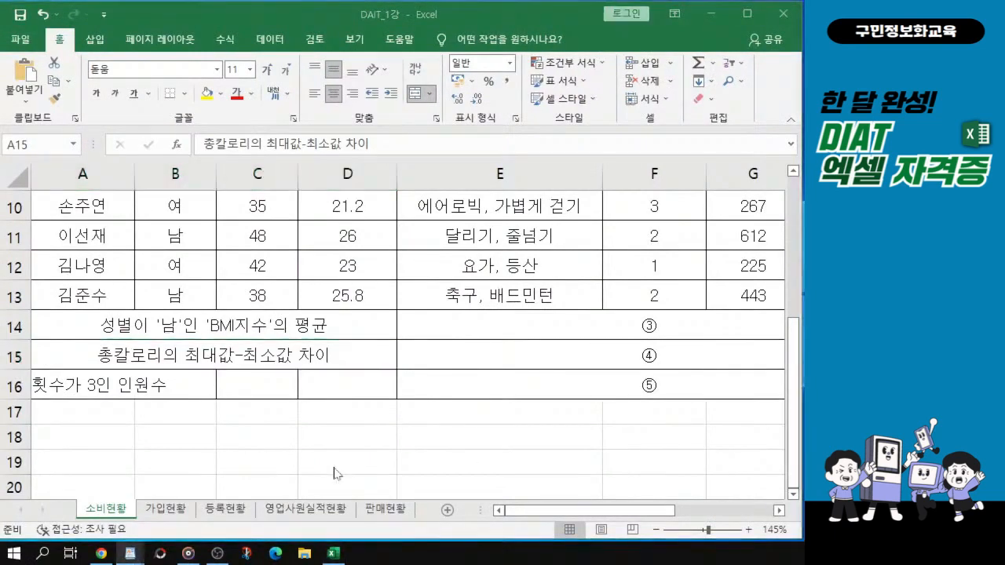
left_click(55, 387)
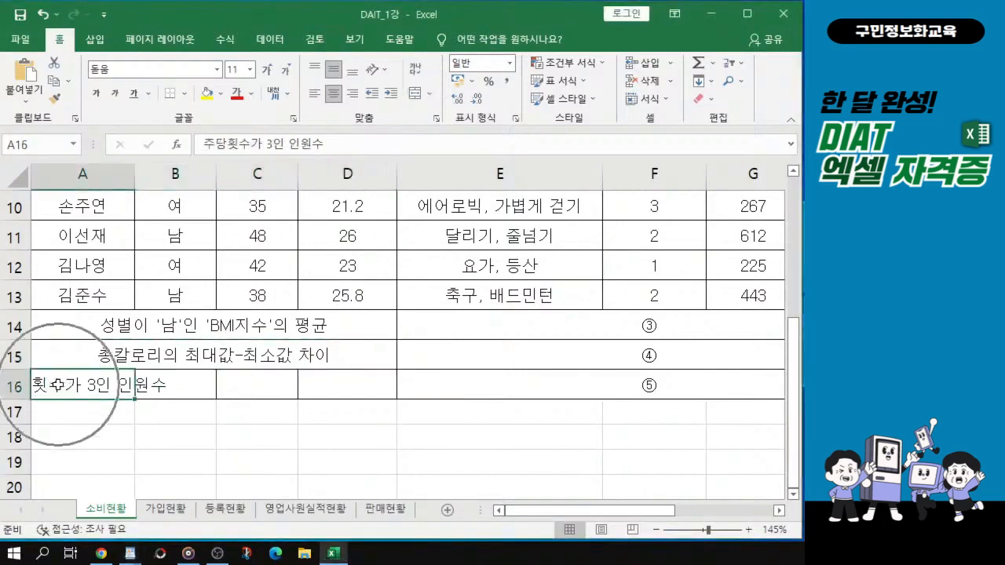
left_click_drag(56, 385, 364, 390)
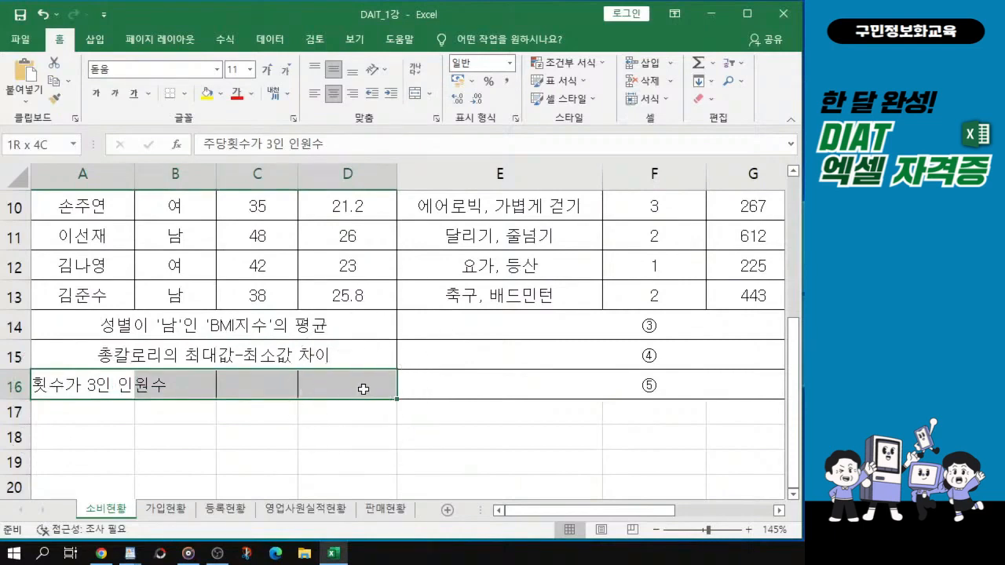
left_click_drag(364, 391, 363, 390)
left_click(416, 102)
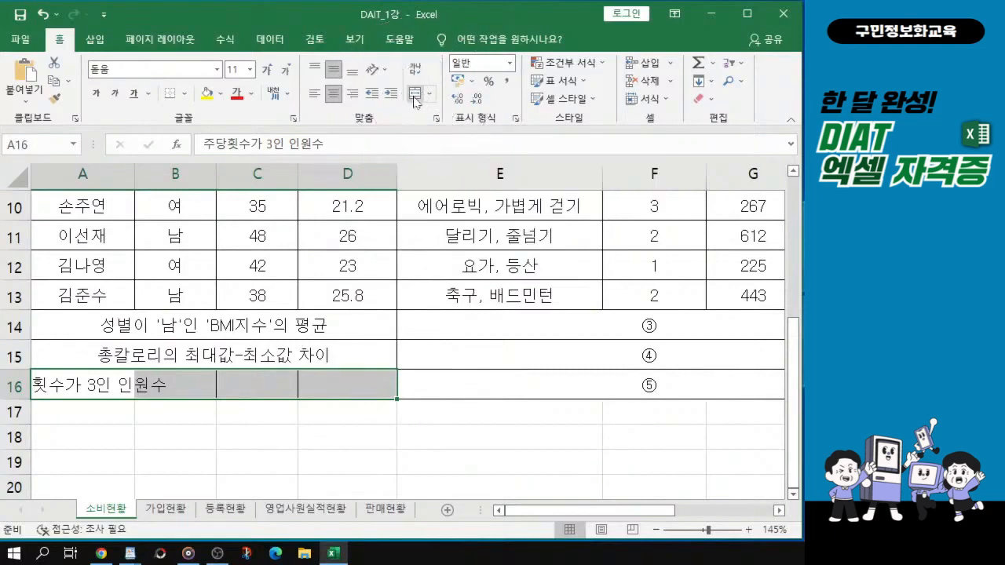
key("alt")
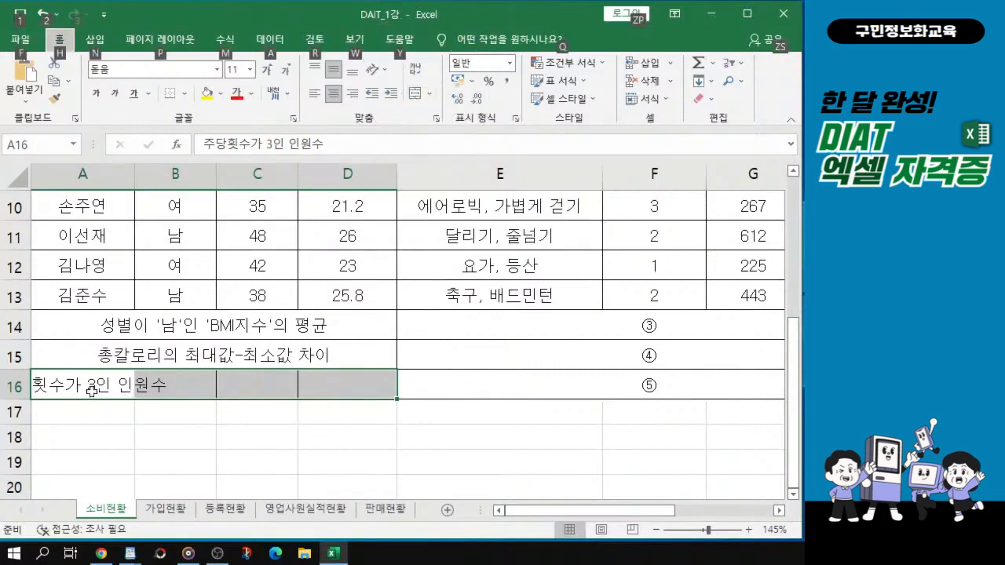
key("Escape")
left_click_drag(91, 390, 346, 391)
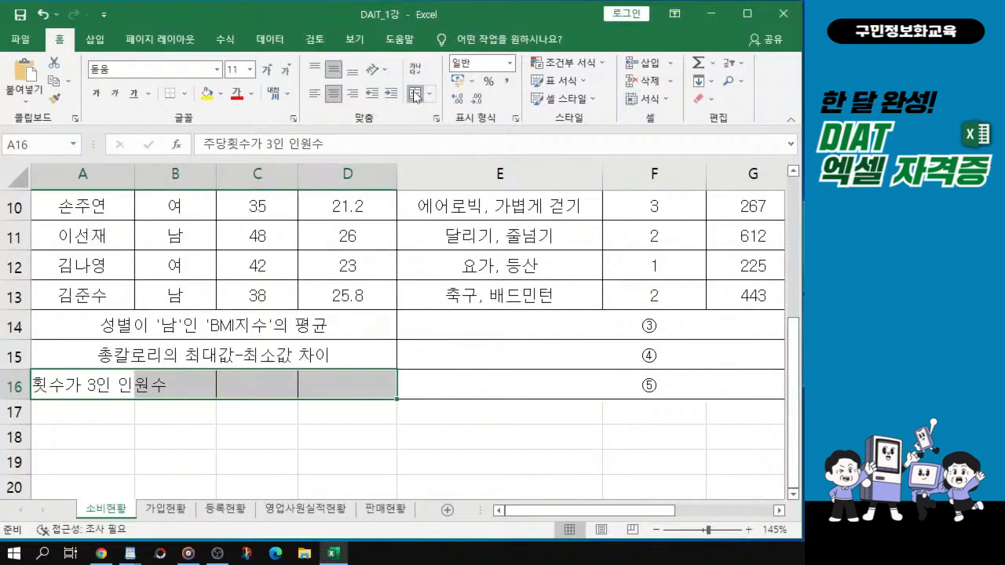
left_click(416, 94)
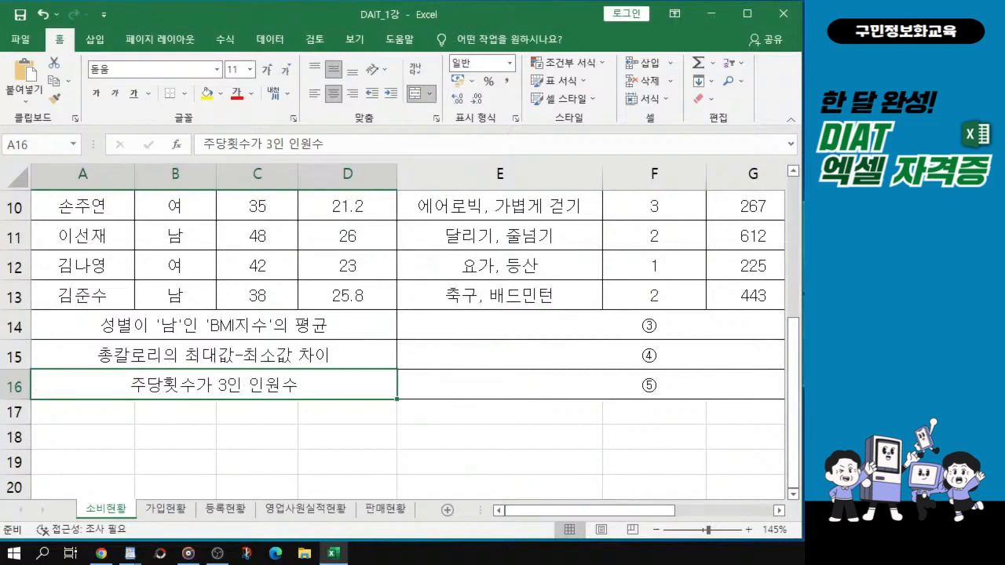
Step: Select the table's header row A2:J2, from 성명 to 비고
key("alt+Tab")
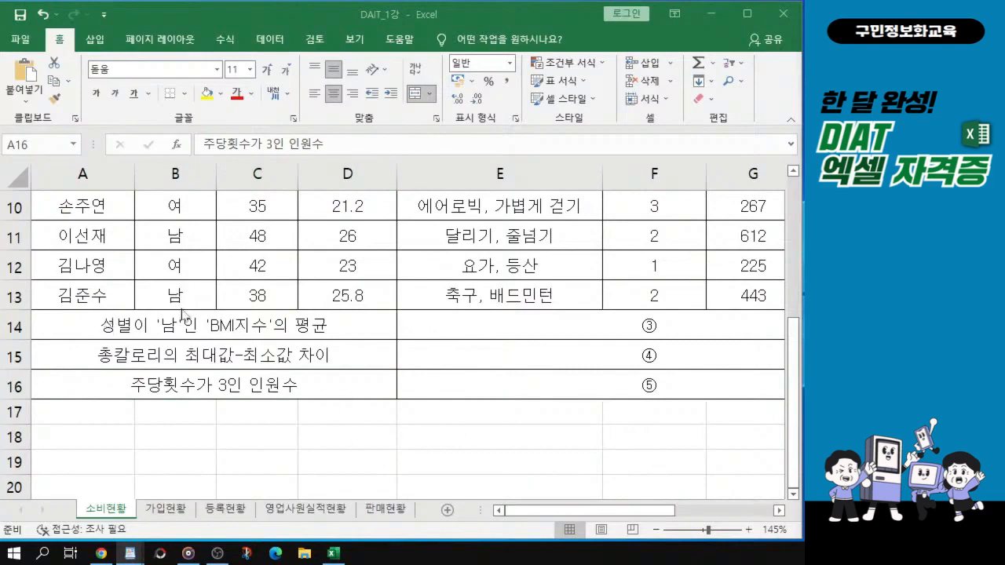
scroll(181, 314, "up", 3)
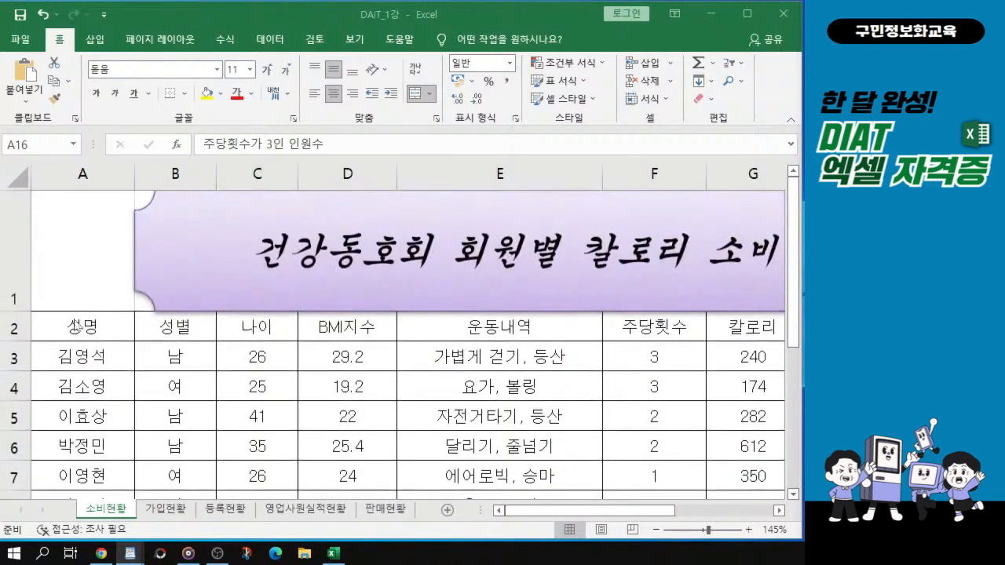
key("alt+Tab")
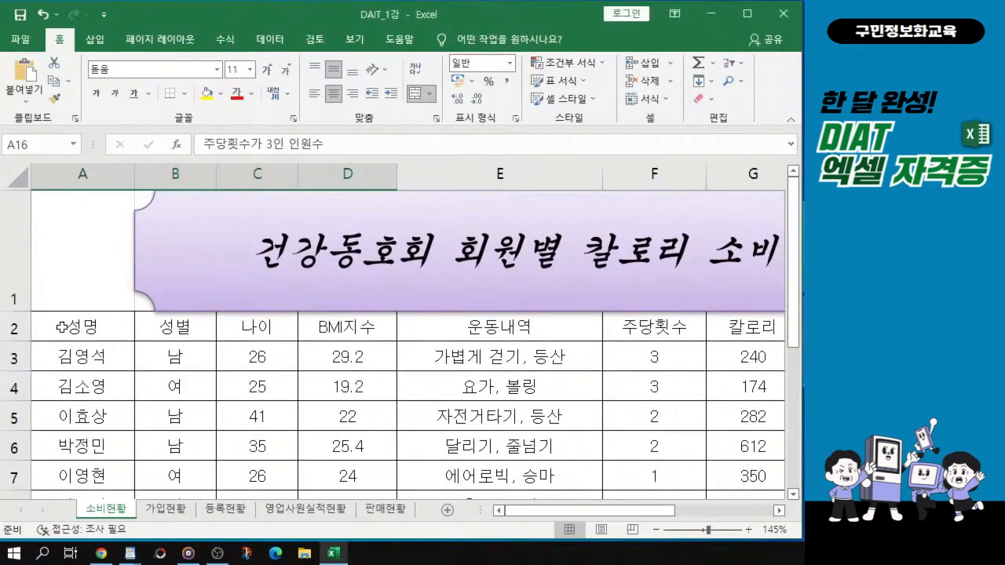
scroll(63, 327, "down", 3)
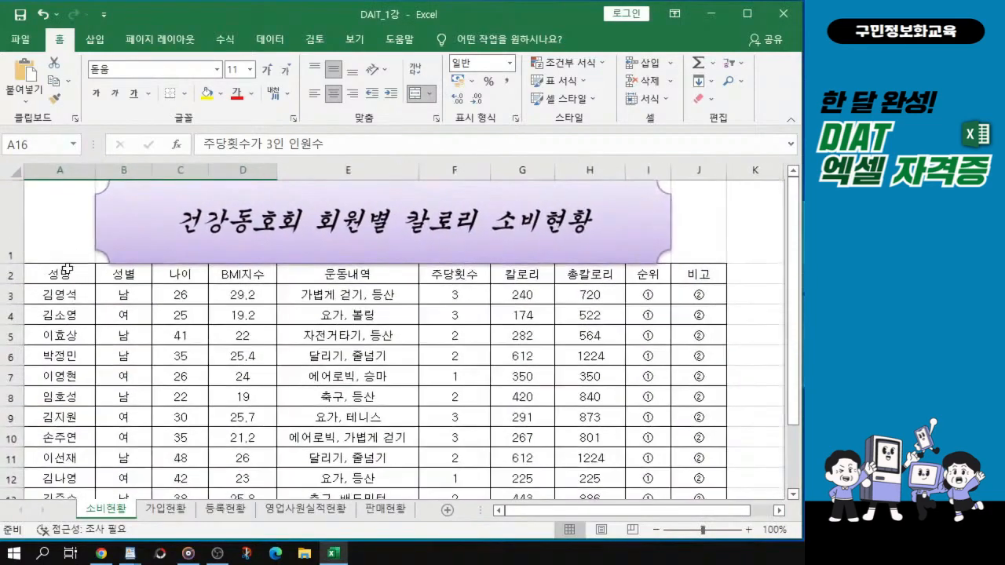
left_click(57, 274)
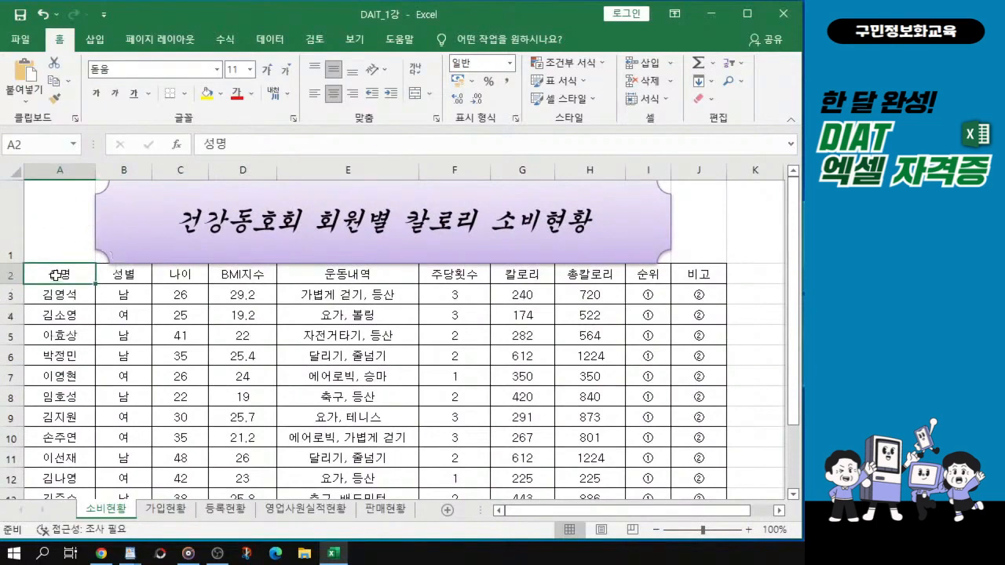
left_click_drag(56, 274, 689, 270)
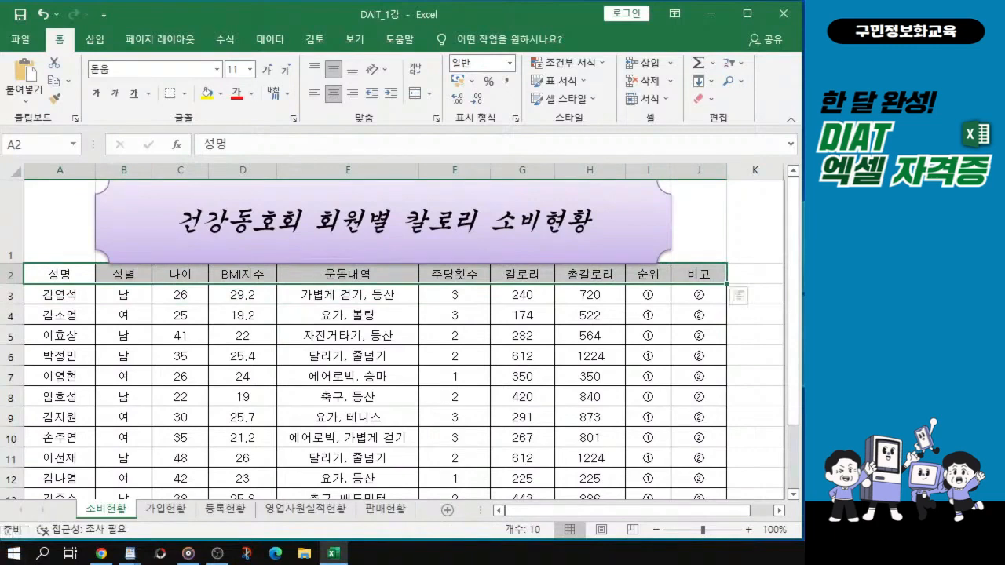
key("ctrl+q")
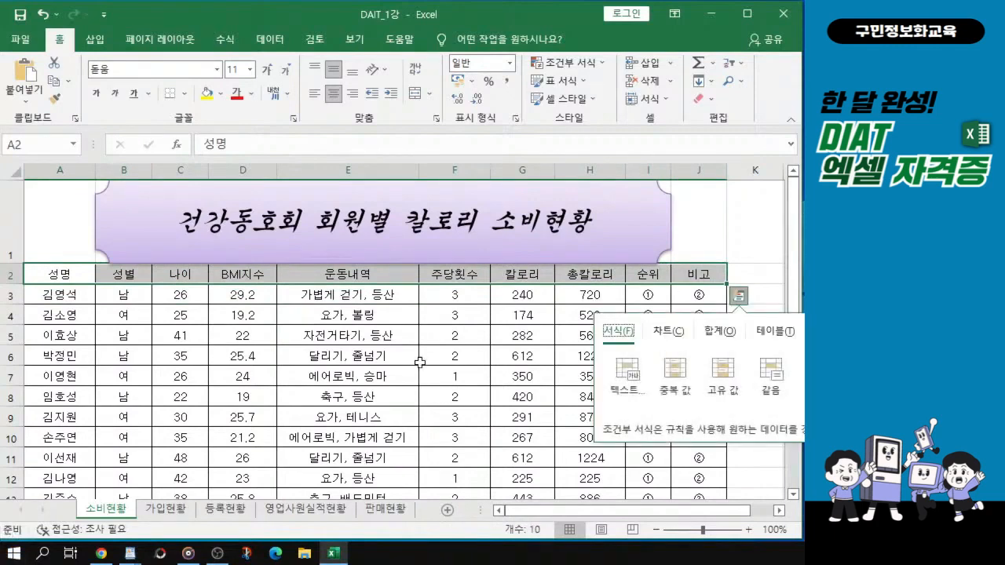
left_click(676, 271)
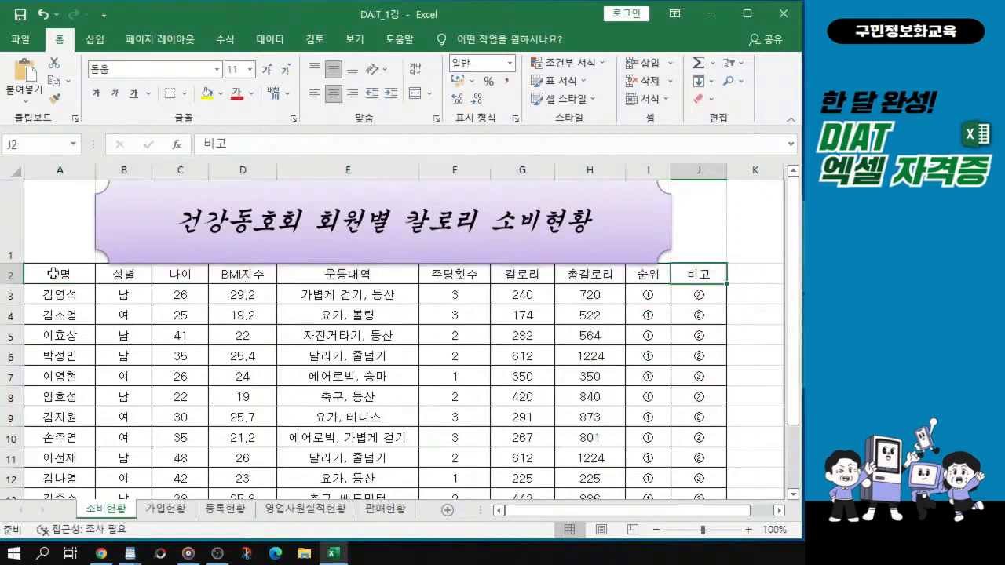
left_click_drag(53, 273, 700, 275)
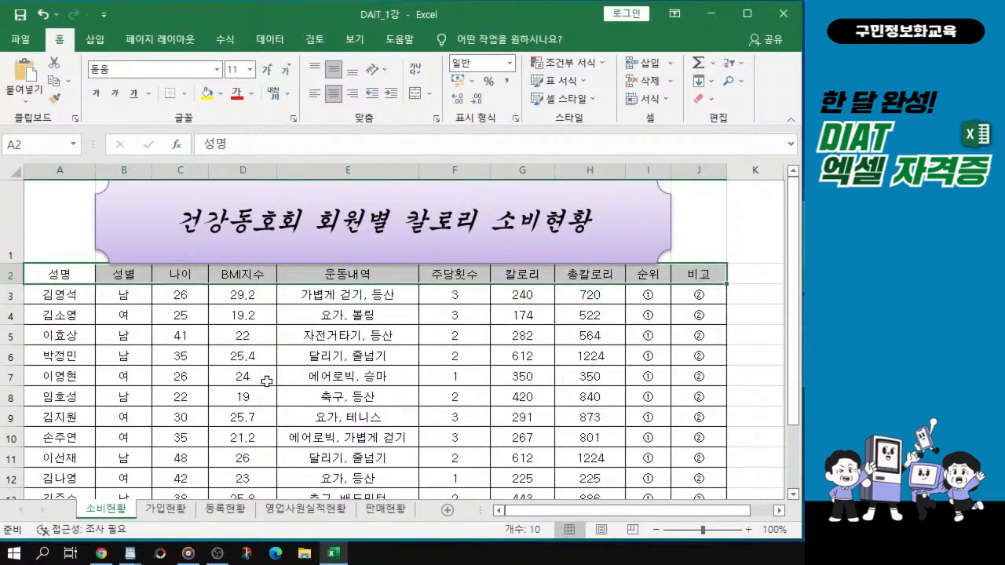
Step: Add the three merged label cells in A14:D16 to the selection, keeping the header row selected
scroll(236, 362, "down", 1)
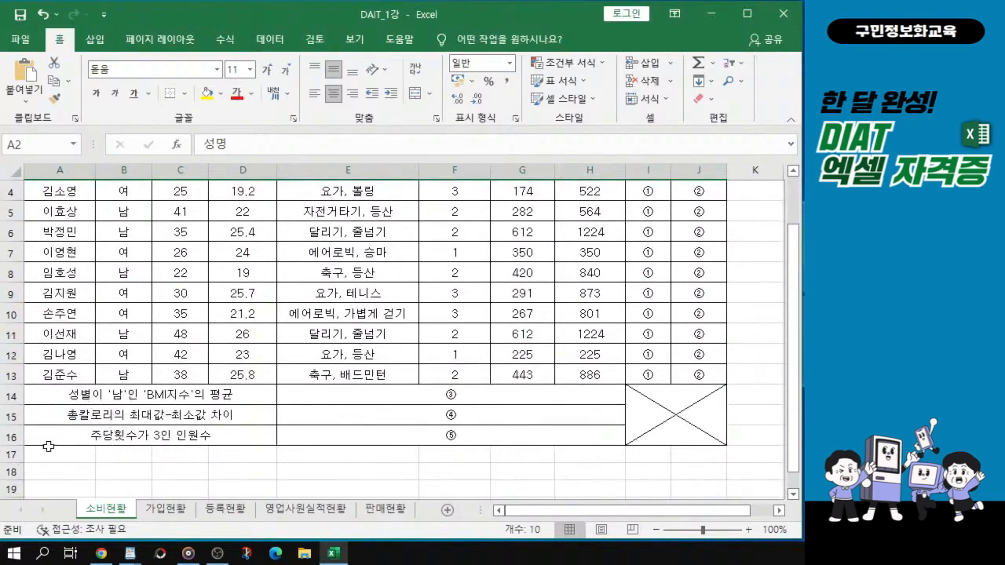
scroll(113, 383, "down", 1)
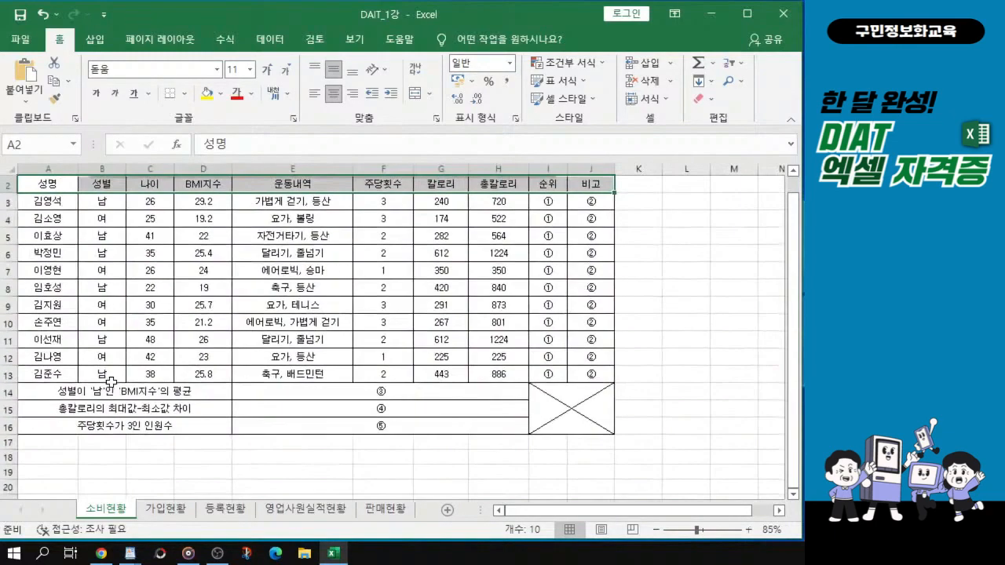
key("ctrl+q")
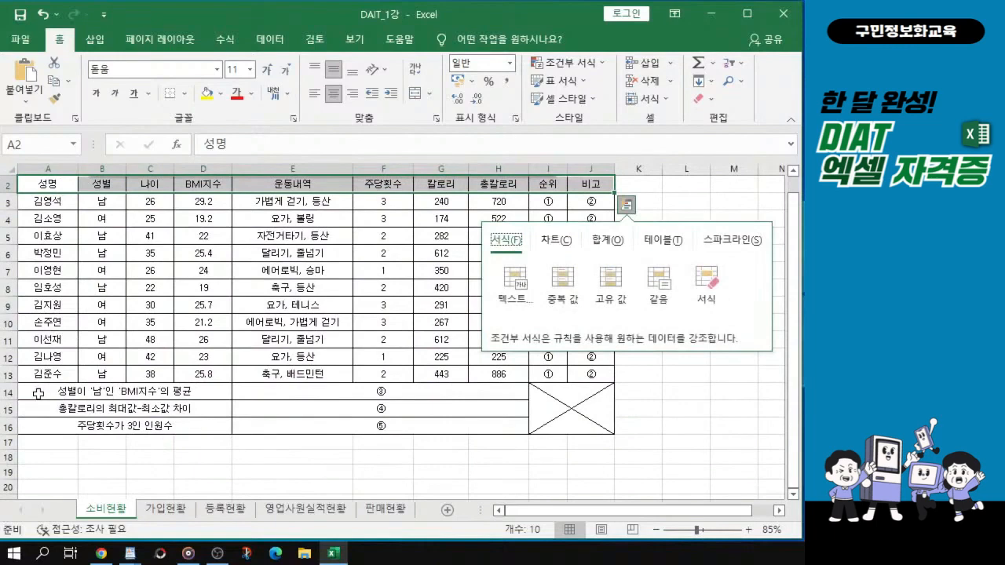
left_click_drag(39, 393, 45, 434)
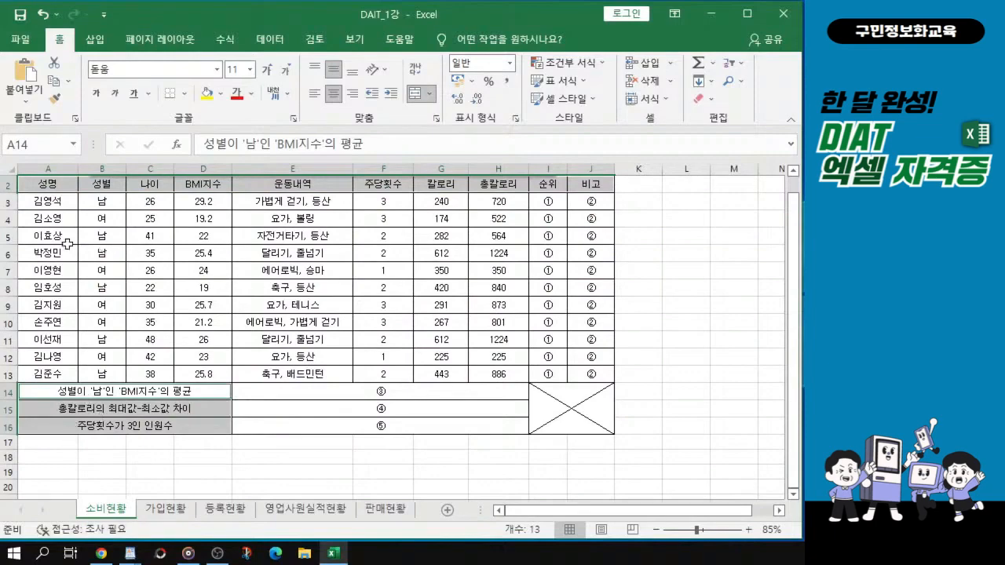
scroll(65, 244, "up", 1)
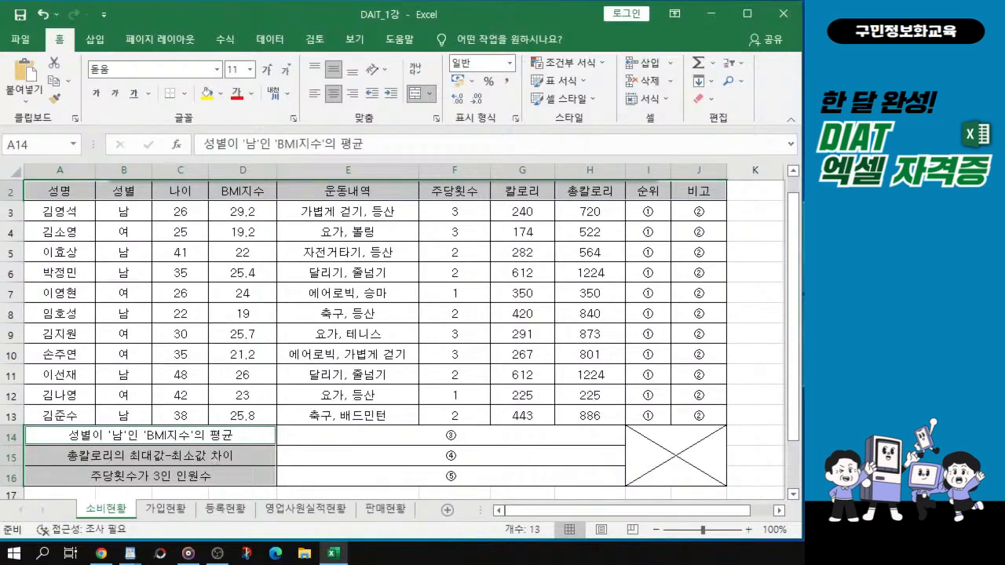
key("alt+Tab")
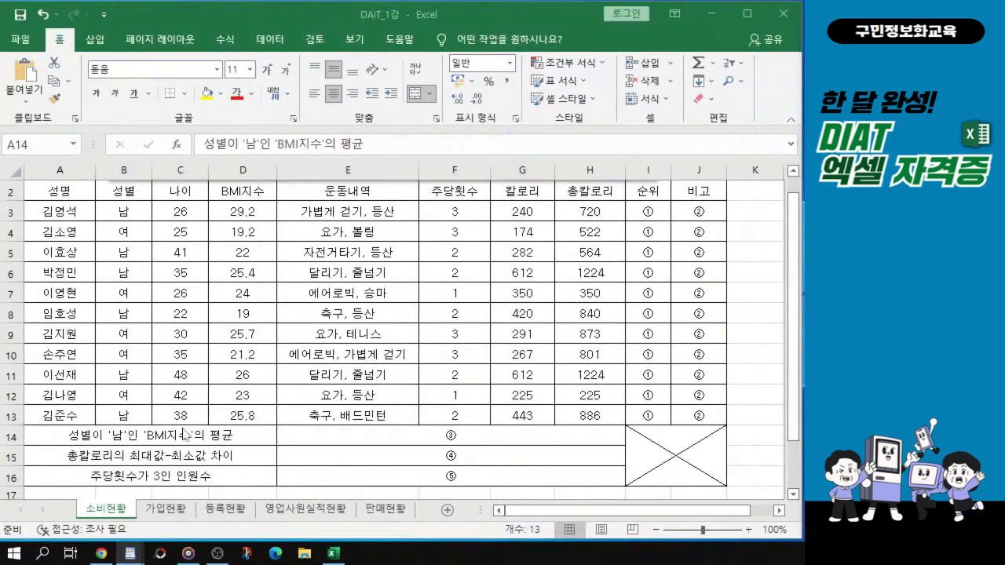
key("alt+Tab")
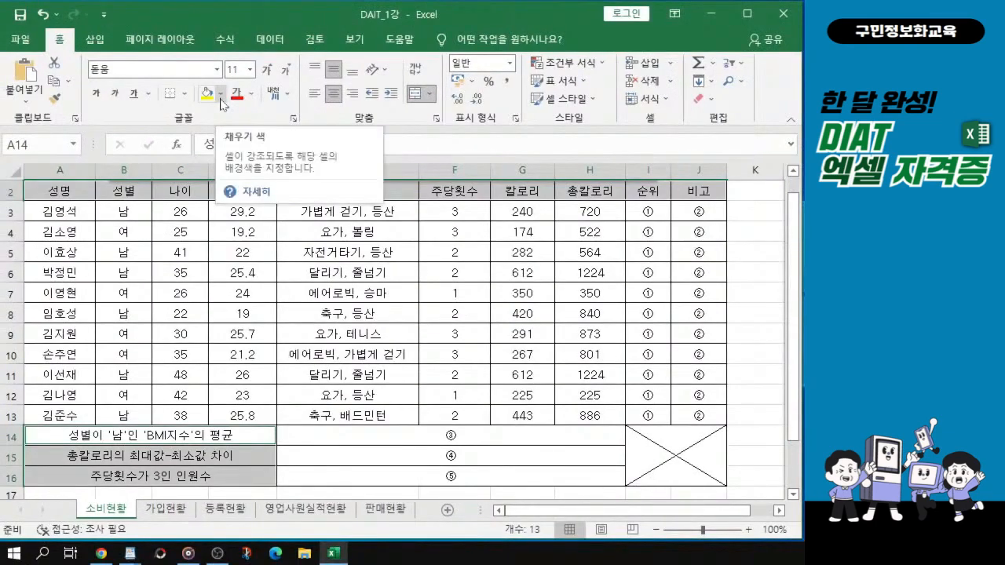
Step: Fill the selected header row and merged label cells with a light aqua theme colour and make their text bold
left_click(221, 93)
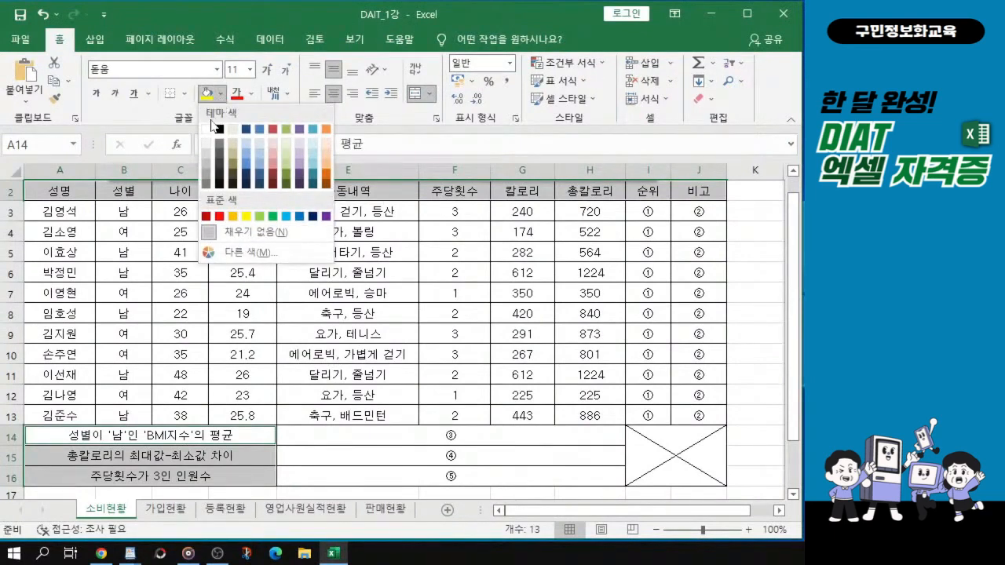
left_click(314, 149)
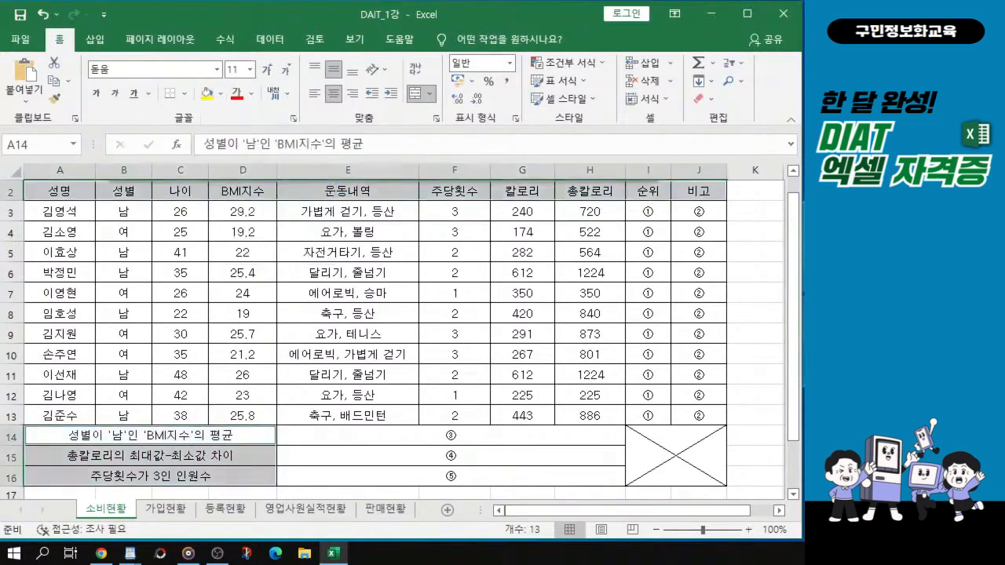
left_click(222, 93)
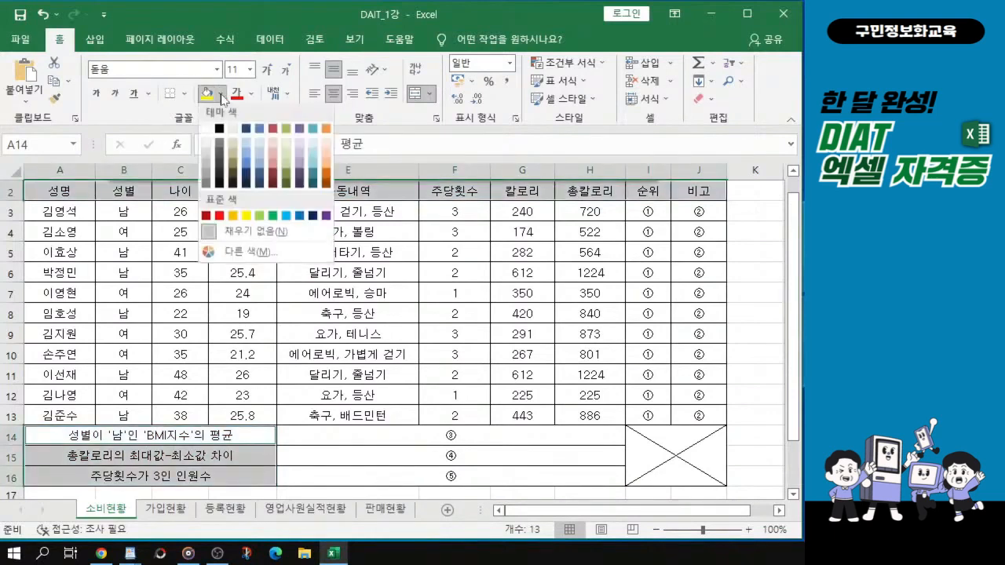
left_click(314, 149)
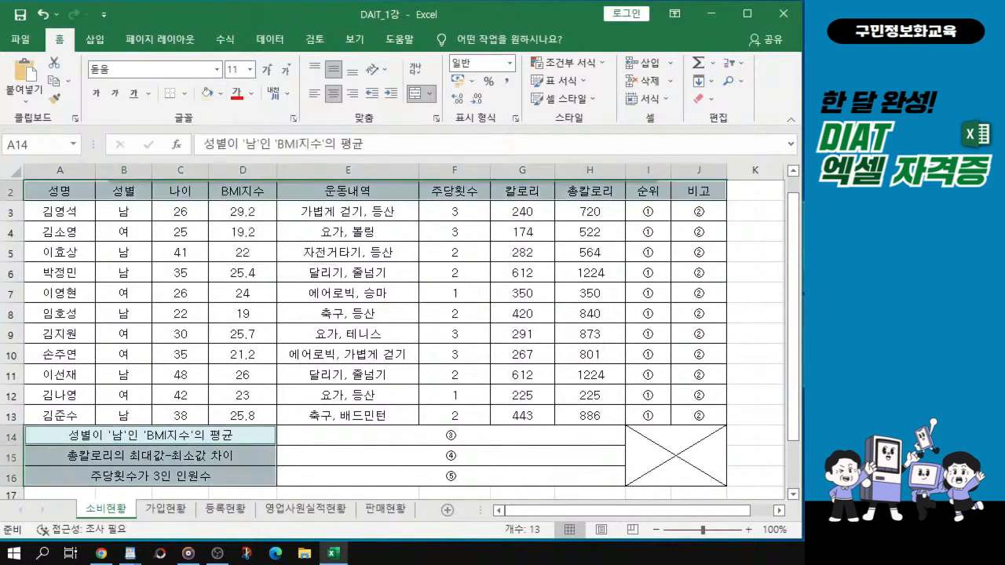
left_click(96, 94)
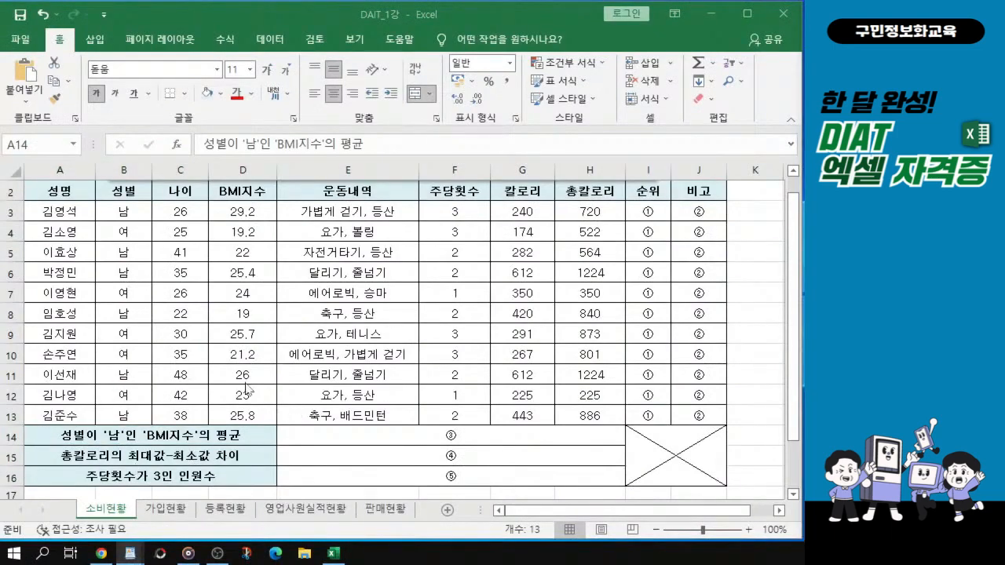
Step: Save the DAIT_1강 workbook under its existing name
scroll(331, 360, "down", 2, "ctrl")
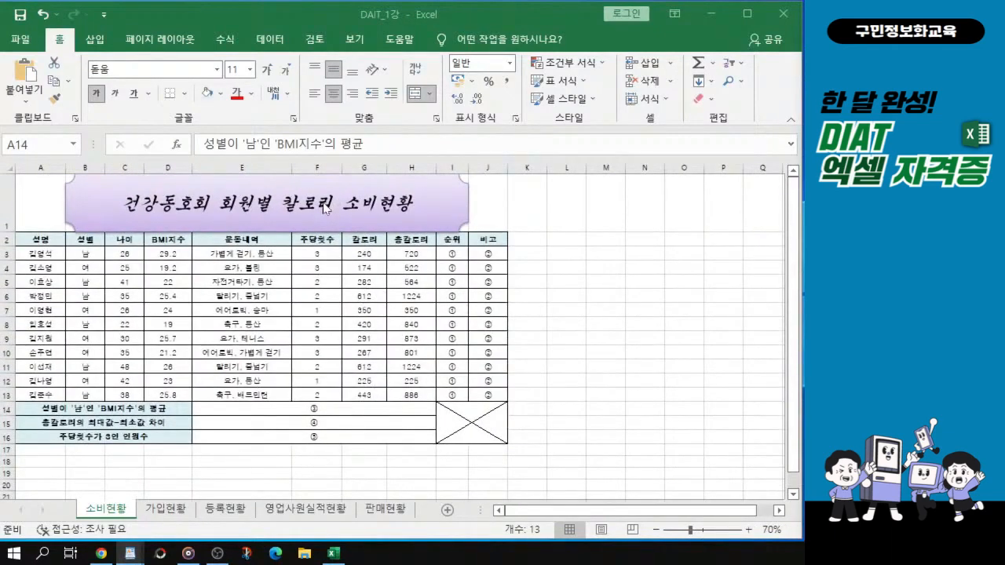
left_click(23, 18)
left_click(20, 21)
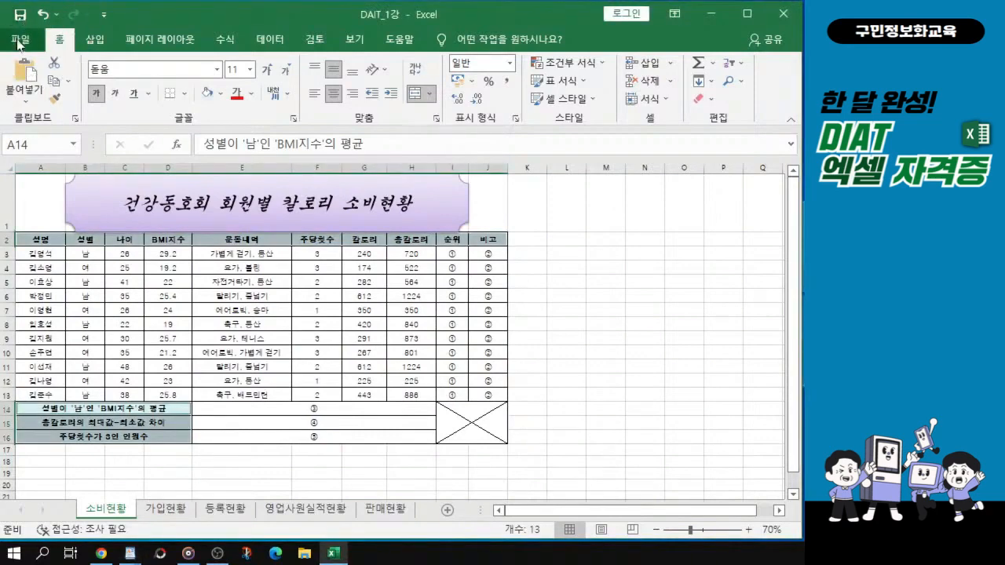
left_click(20, 41)
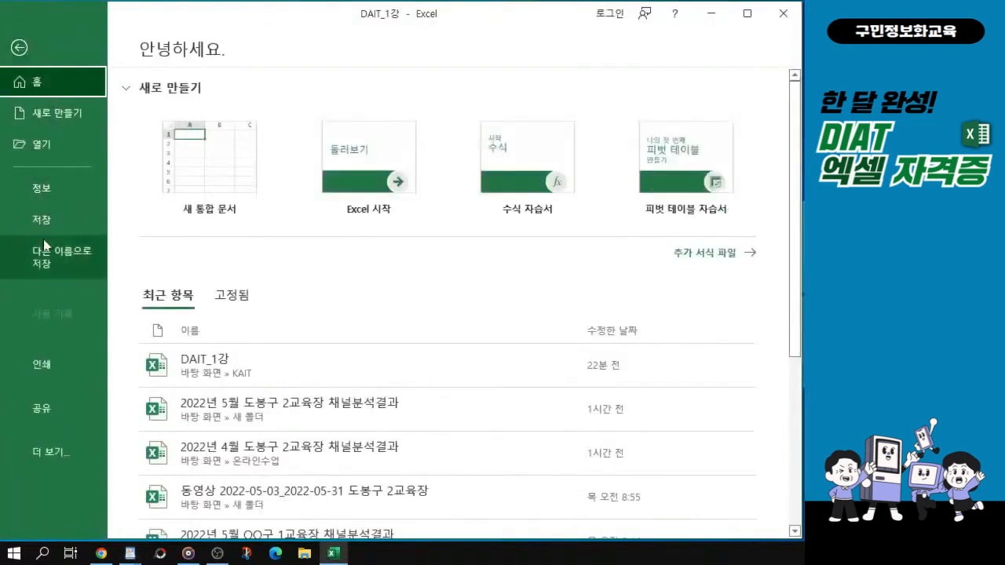
left_click(48, 219)
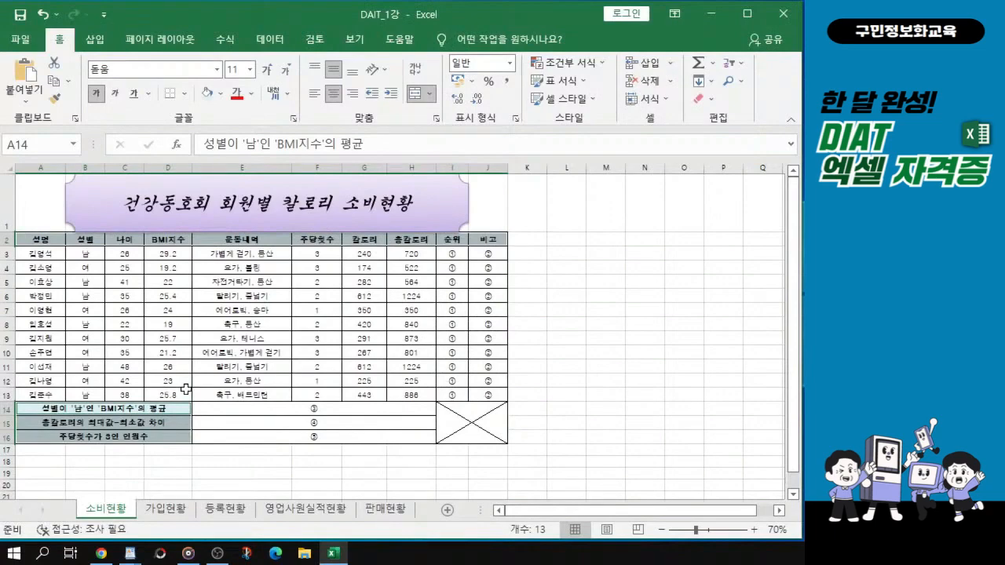
Step: Clear the header and label cell selection by selecting cell C6 in the 나이 column
scroll(202, 346, "up", 2, "ctrl")
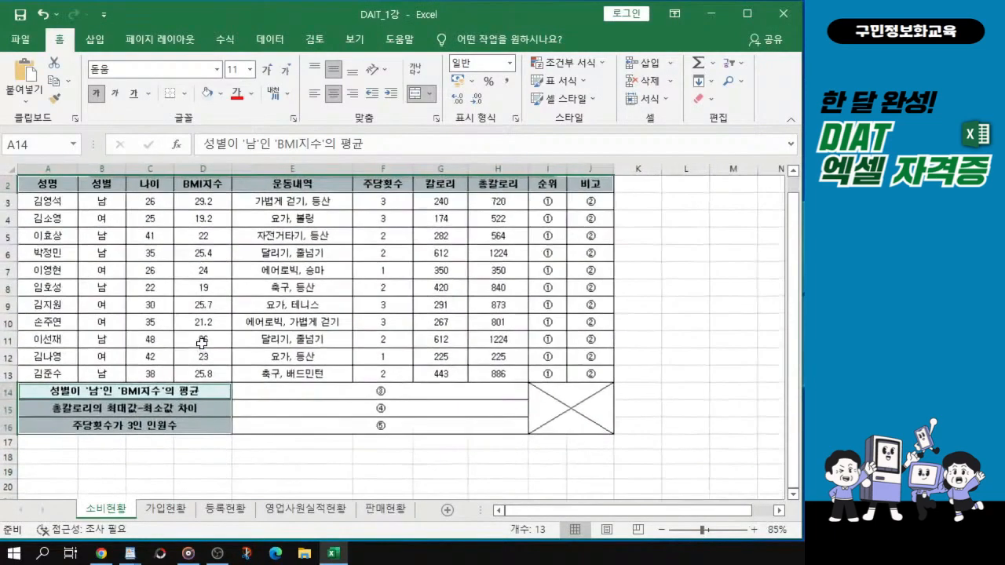
scroll(214, 295, "up", 1)
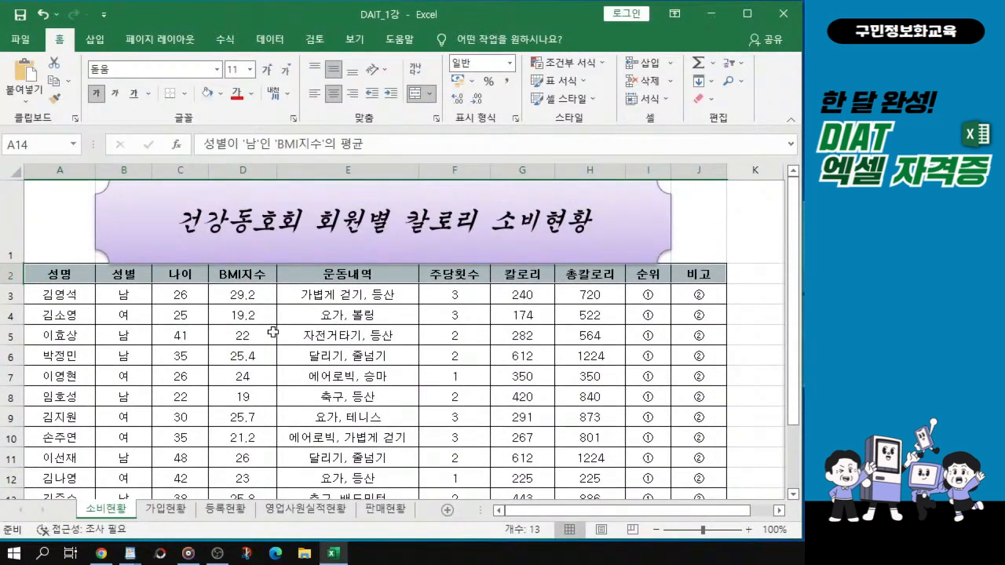
scroll(361, 355, "down", 3)
scroll(320, 368, "up", 2)
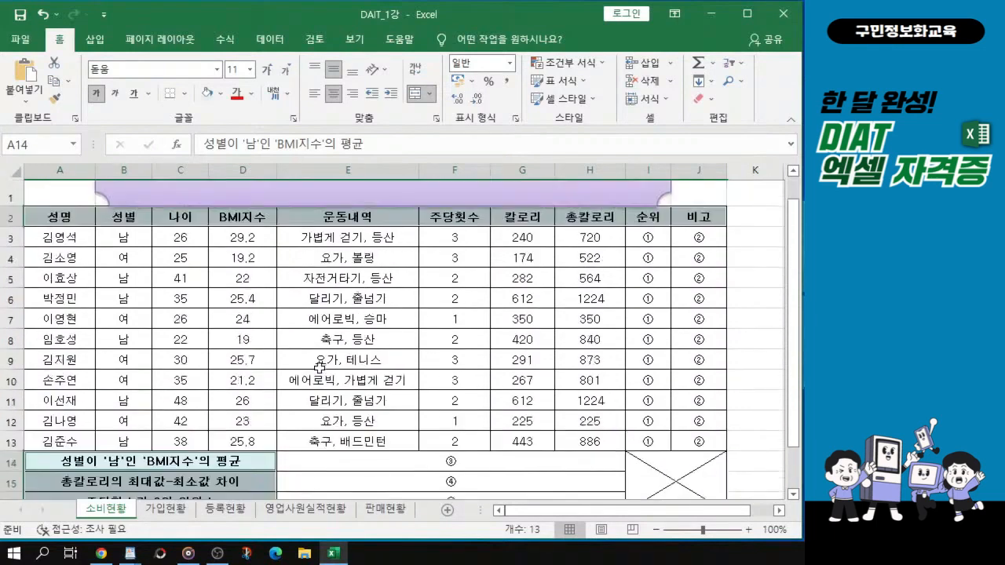
scroll(320, 368, "up", 1)
left_click(201, 348)
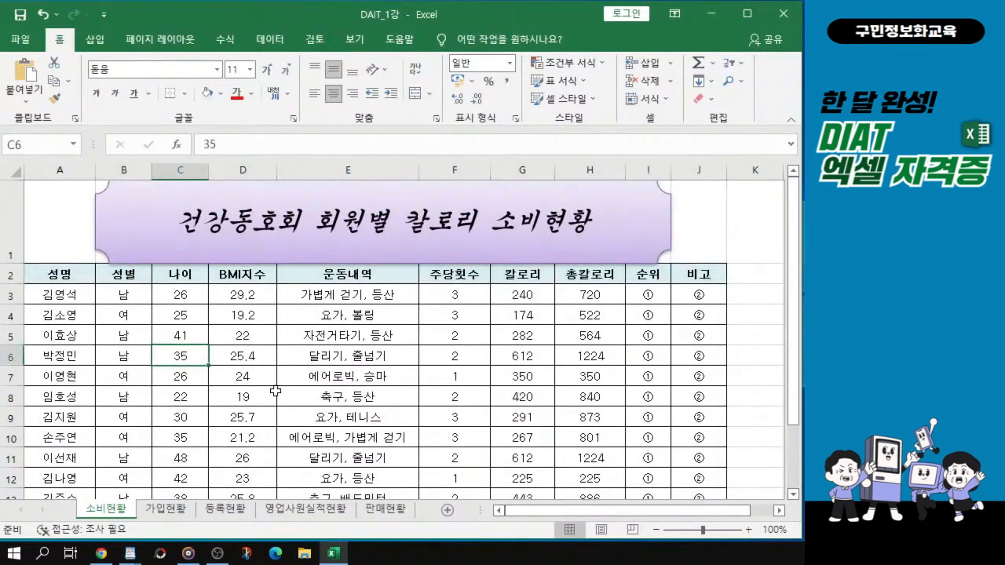
Step: Review the finished 소비현황 sheet from its title banner down to the summary rows
left_click(342, 339)
left_click(263, 414)
scroll(440, 405, "down", 1)
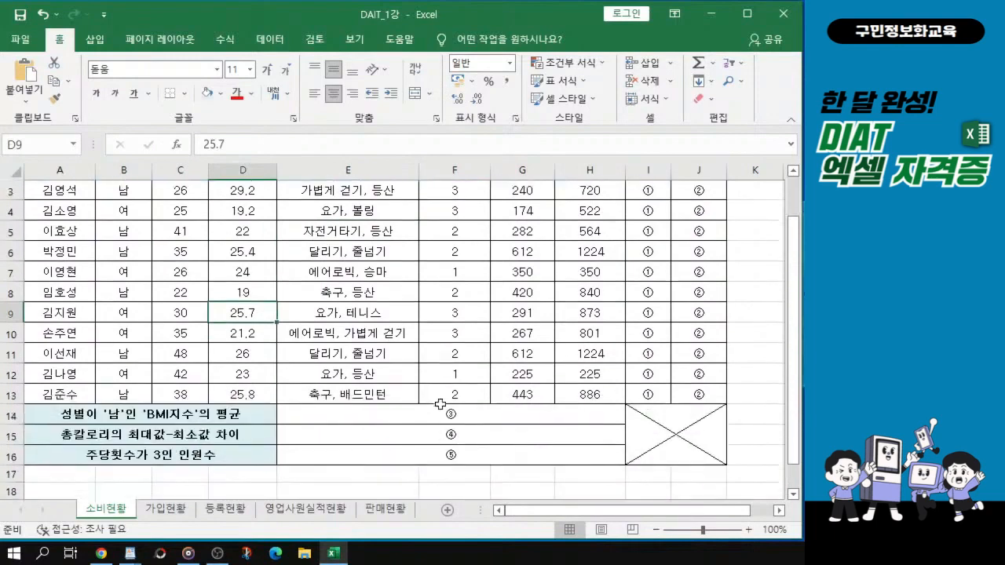
scroll(441, 405, "down", 1)
scroll(441, 402, "up", 2)
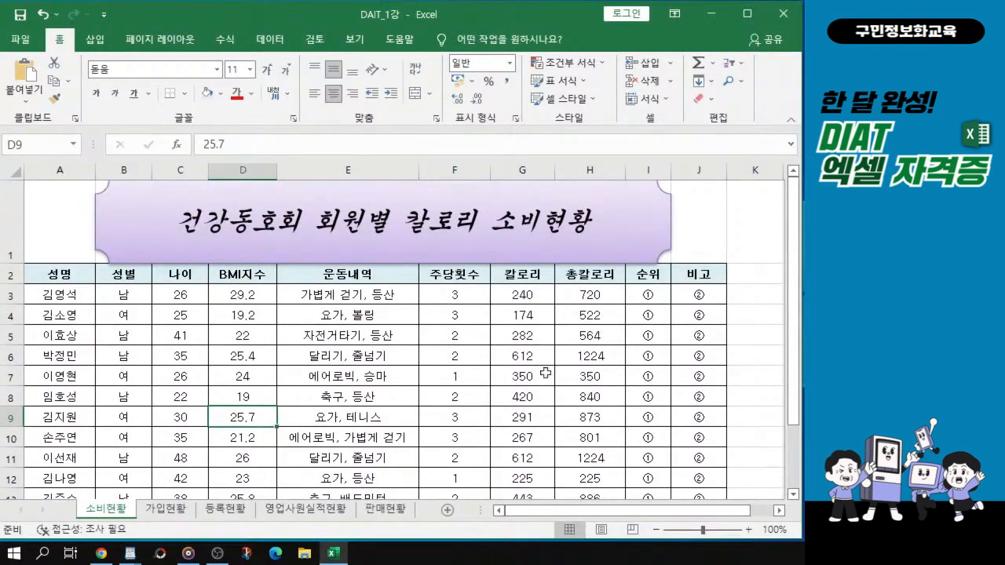
scroll(503, 420, "down", 2)
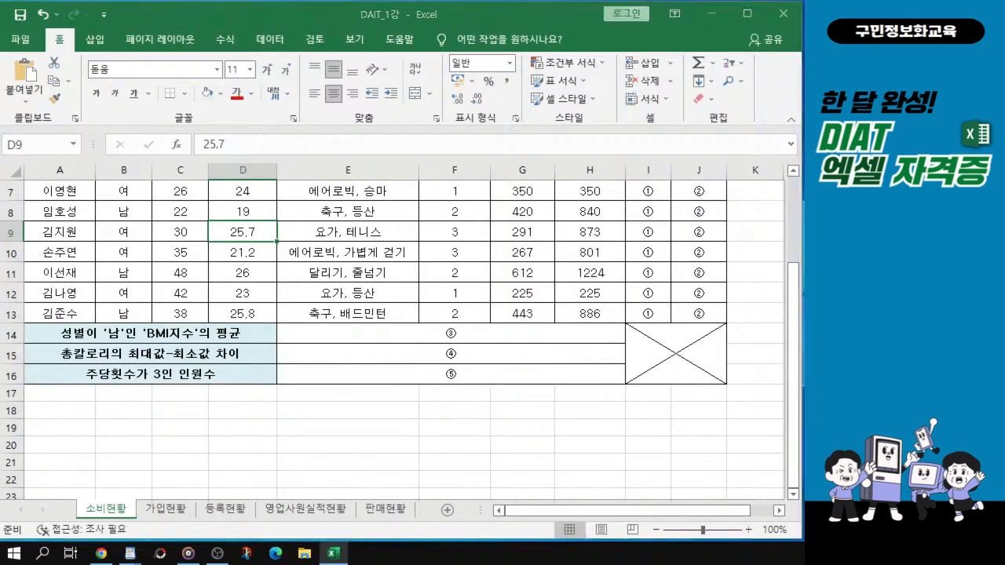
Step: Set the height of row 1 on the 가입현황 sheet to 80
left_click(170, 511)
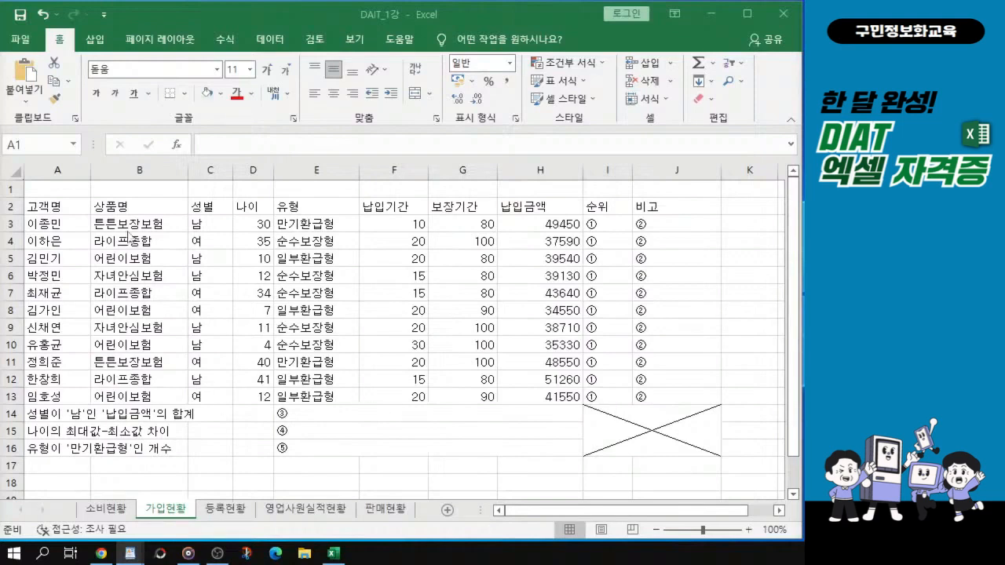
key("ctrl")
key("ctrl")
left_click(6, 188)
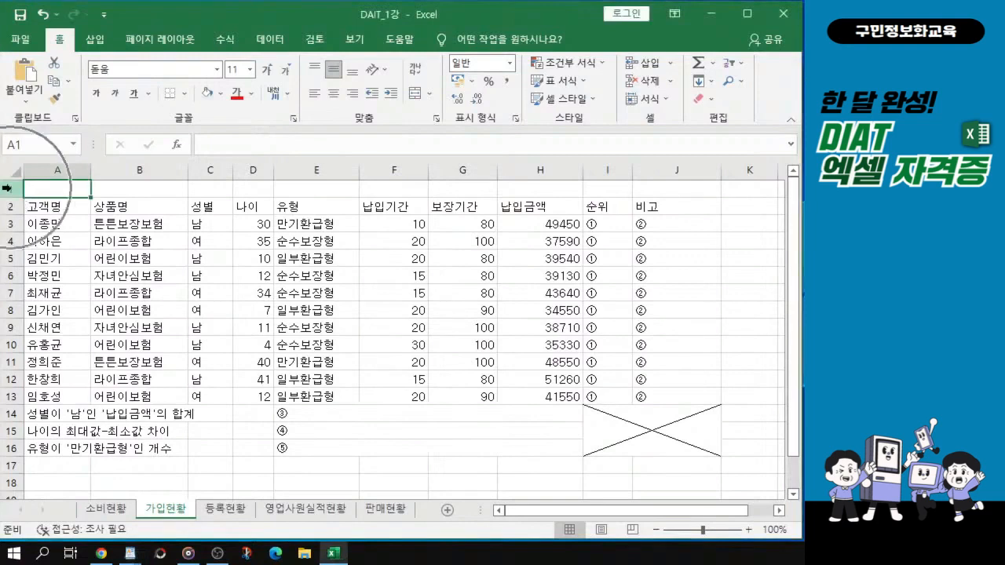
left_click(12, 188)
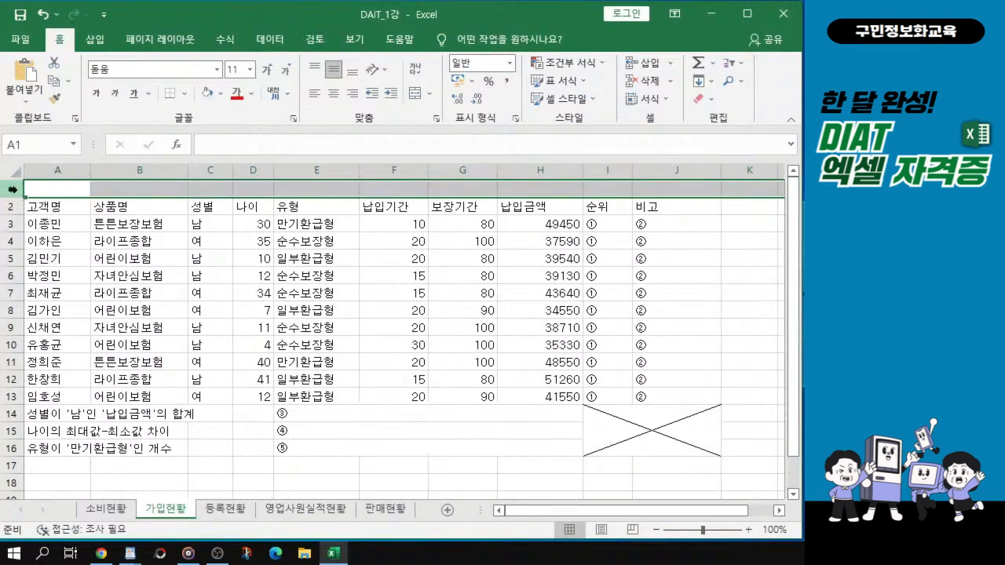
right_click(13, 188)
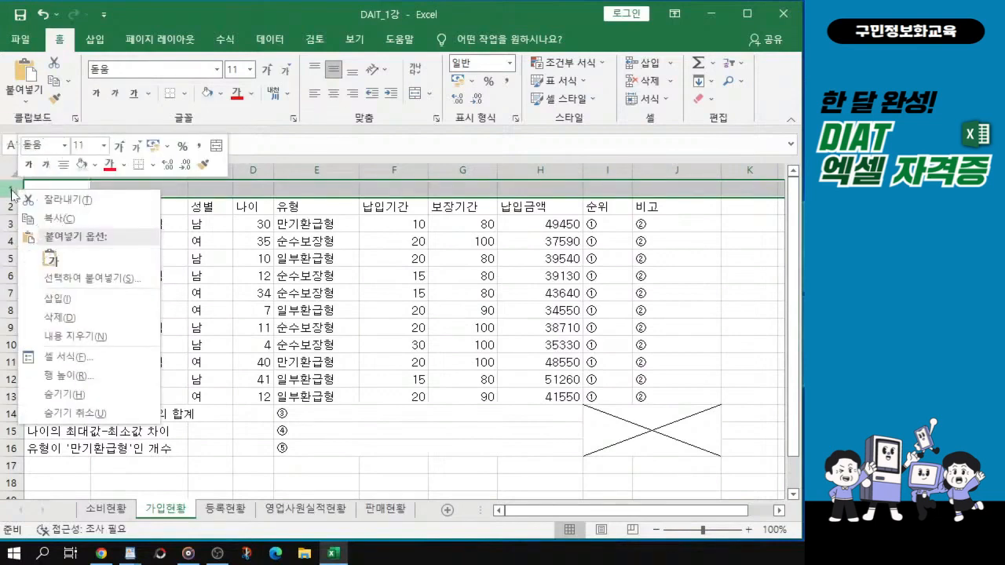
left_click(85, 381)
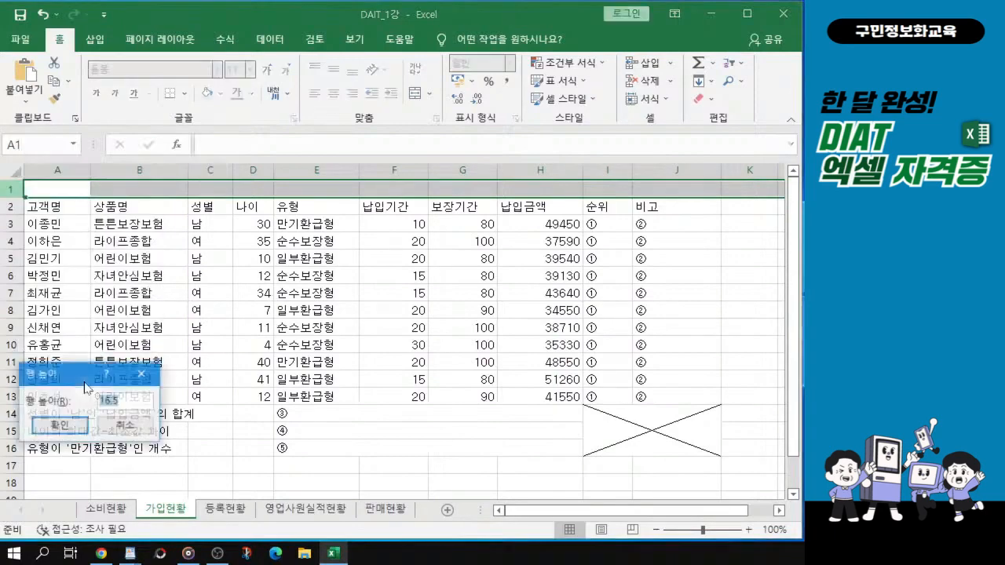
left_click_drag(79, 366, 354, 187)
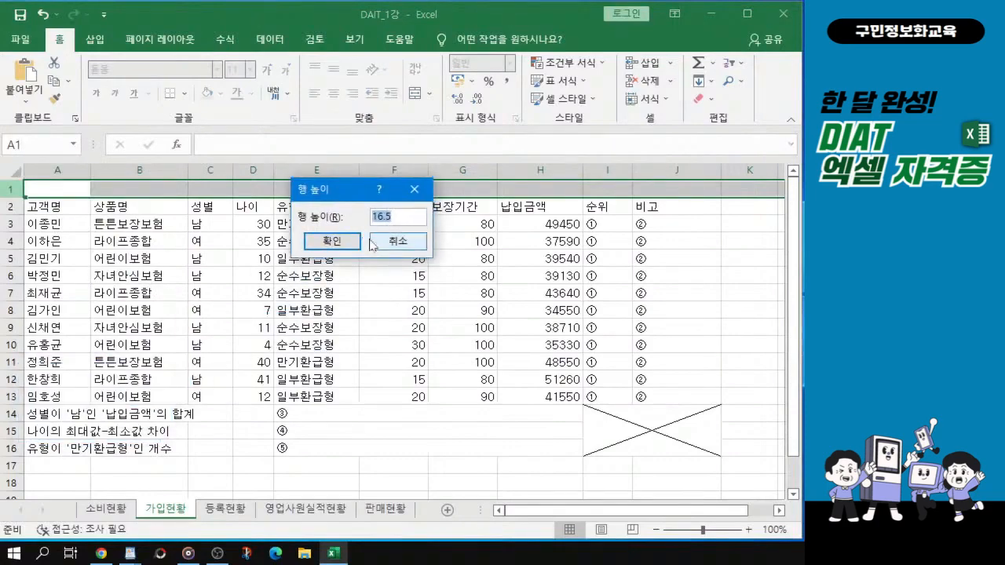
type("80")
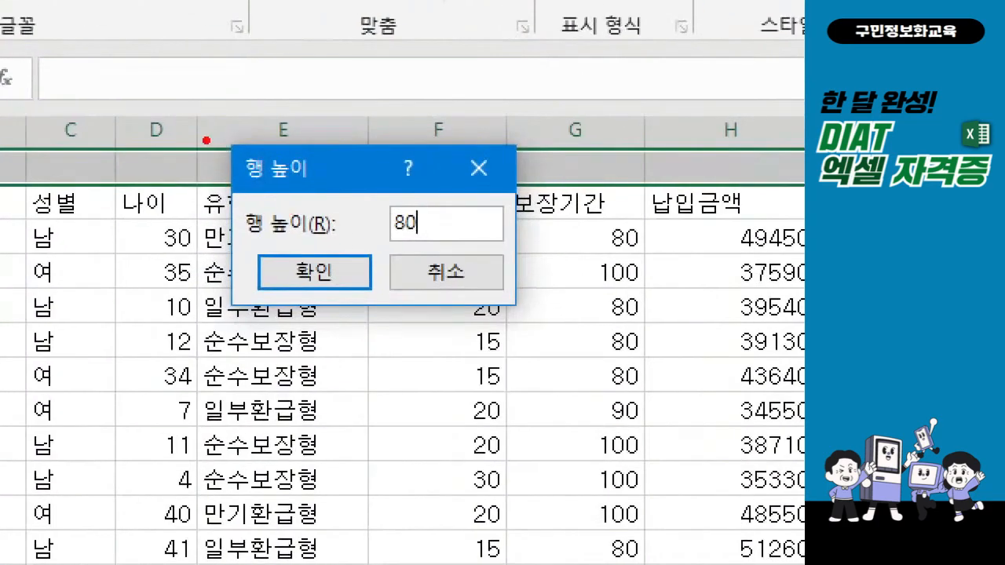
mouse_move(206, 140)
left_mouse_down()
mouse_move(500, 341)
mouse_move(538, 341)
left_mouse_up()
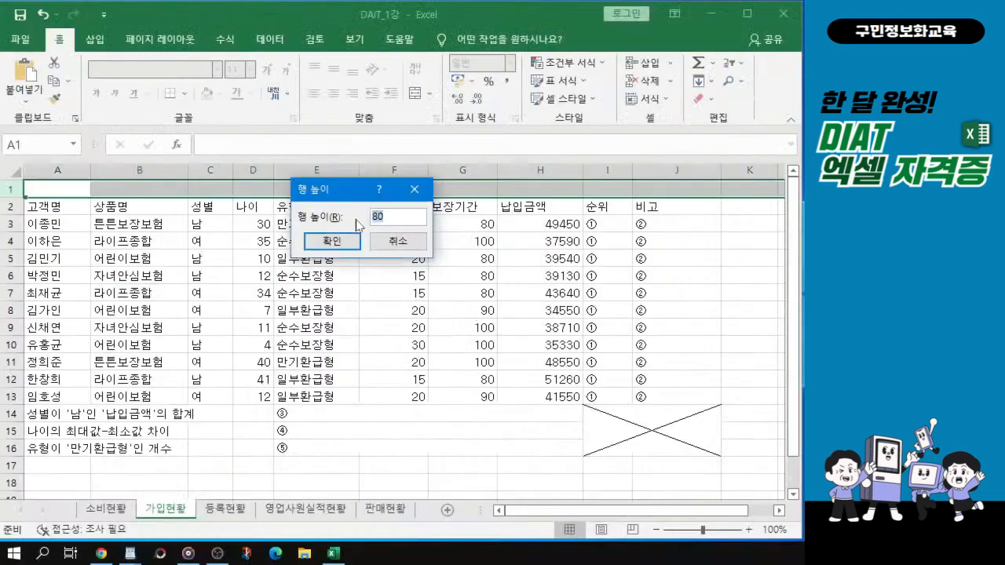
left_click(339, 248)
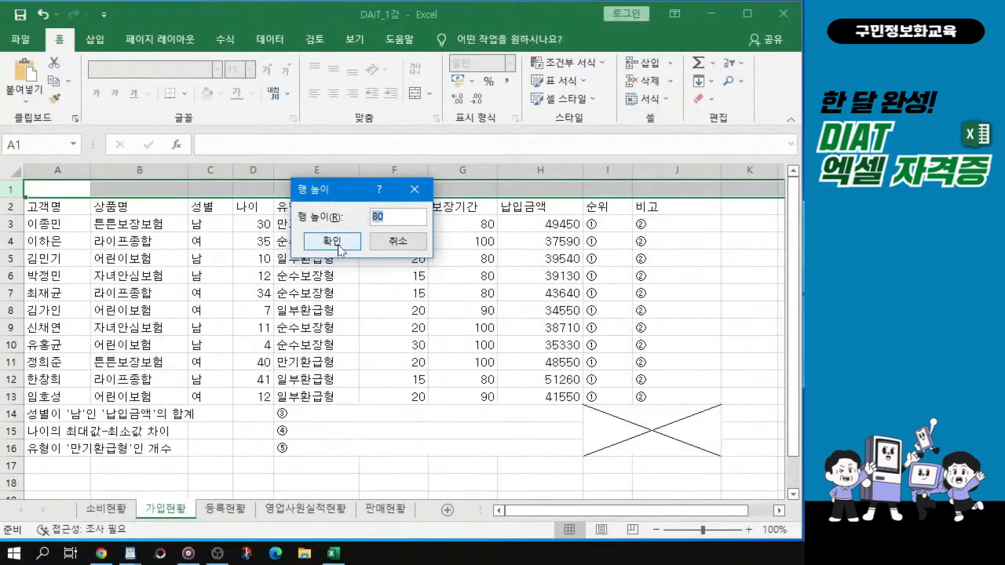
left_click(338, 248)
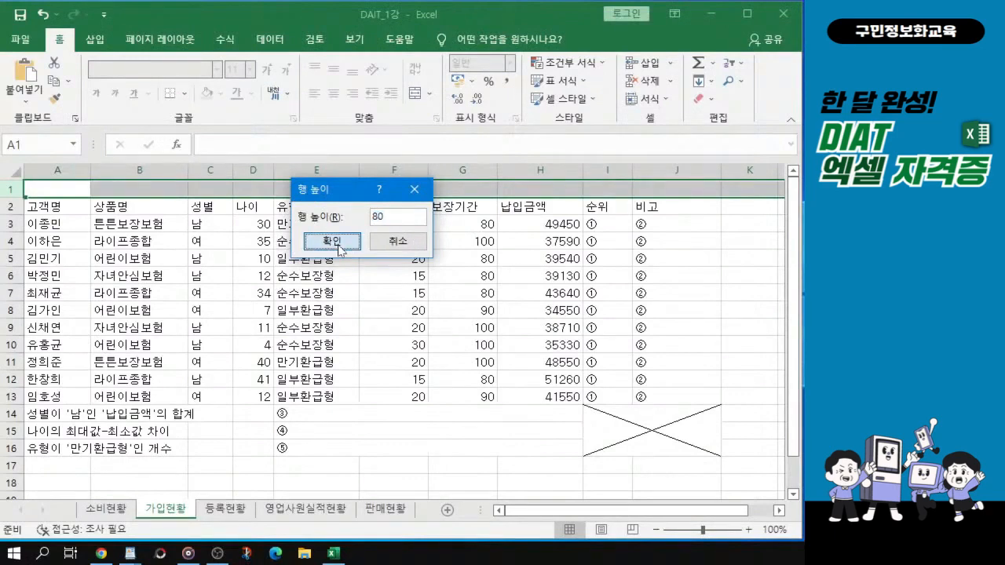
left_click(338, 248)
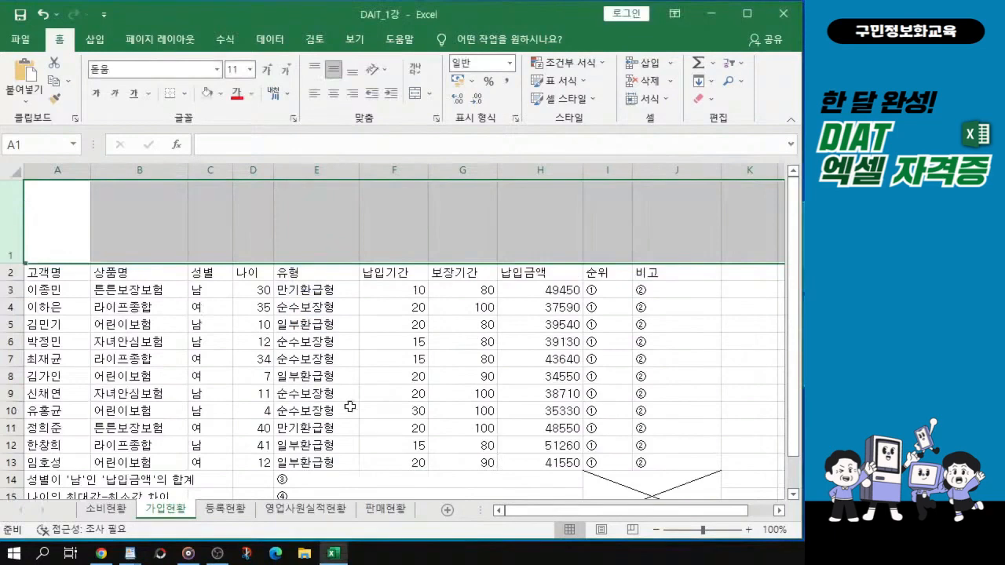
Step: Set the height of rows 2 through 16 on the 가입현황 sheet to 20
key("alt+Tab")
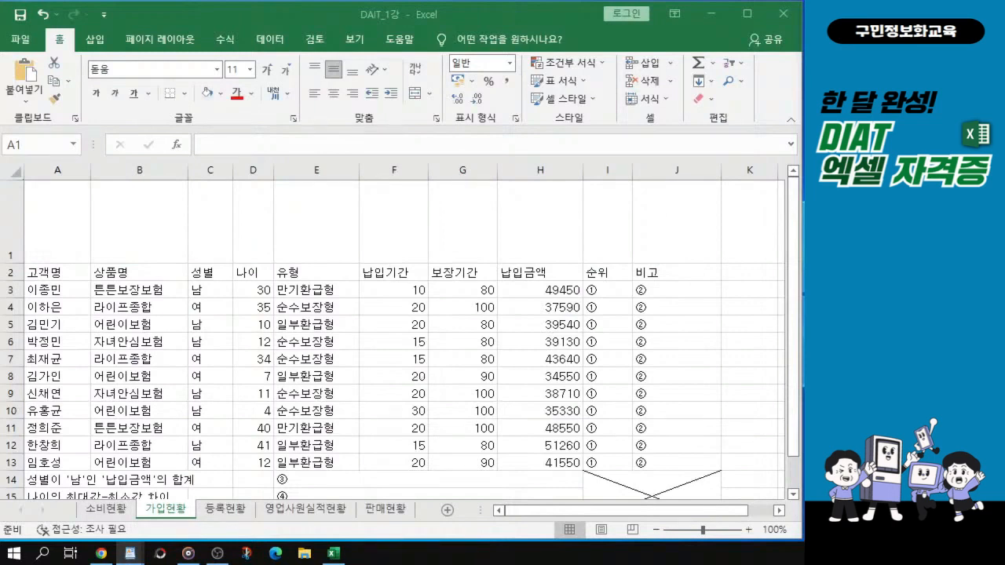
left_click(11, 262)
left_click_drag(11, 273, 9, 431)
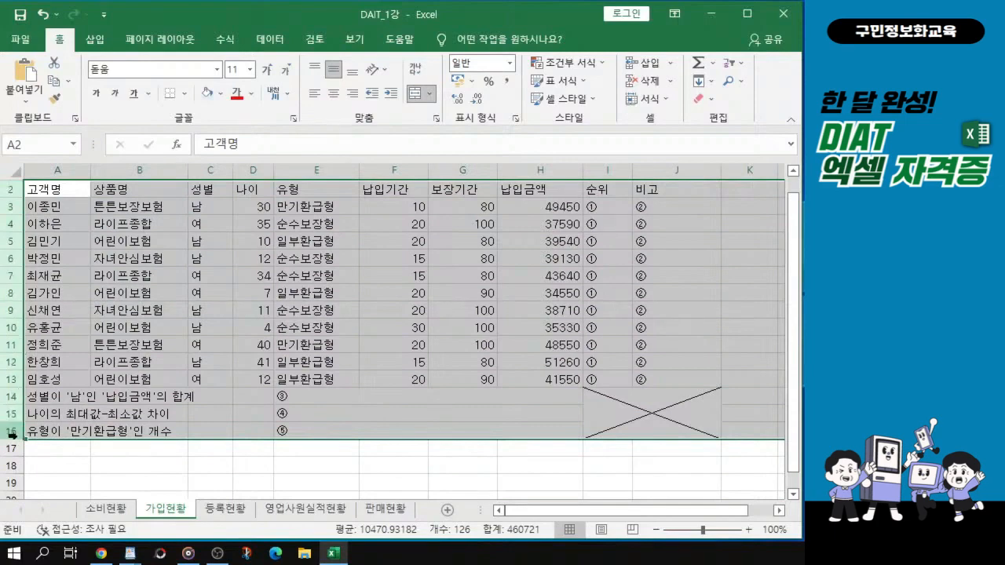
right_click(18, 300)
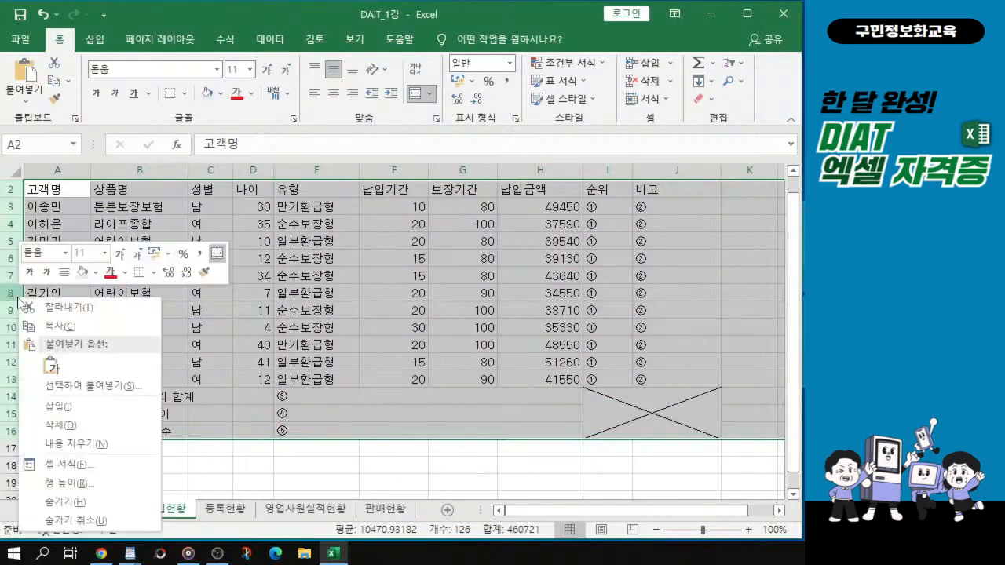
left_click(71, 484)
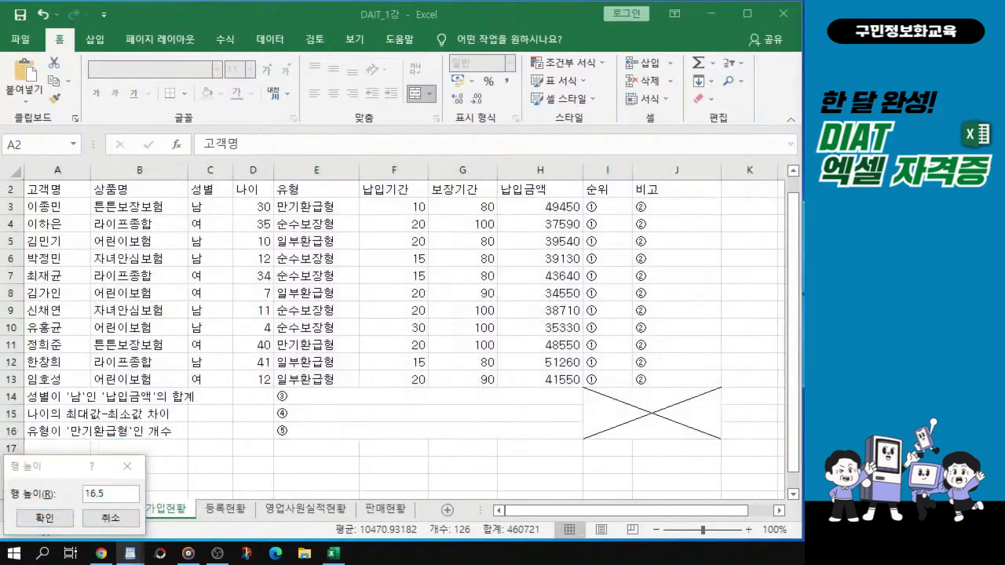
left_click(65, 467)
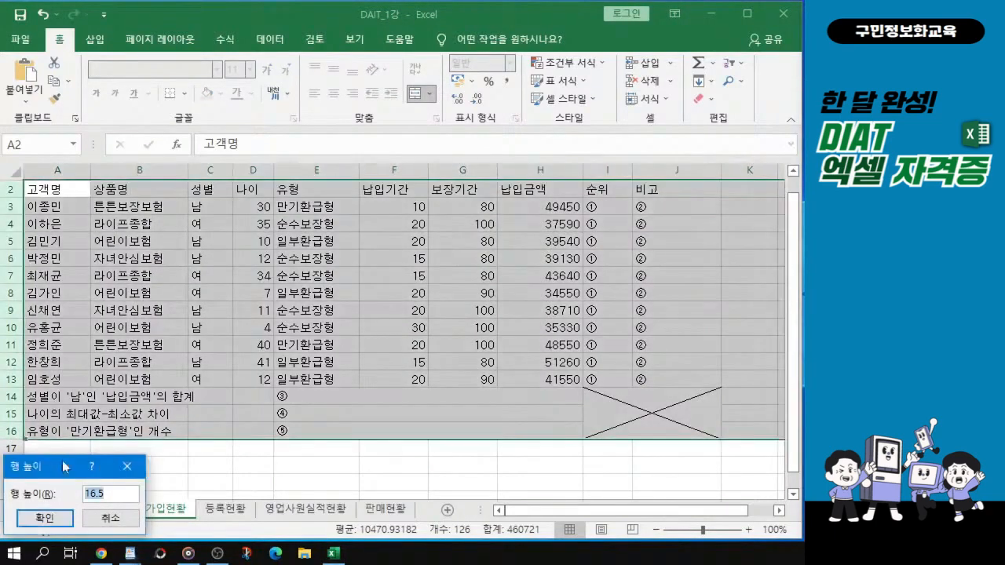
left_click_drag(66, 467, 322, 204)
type("20")
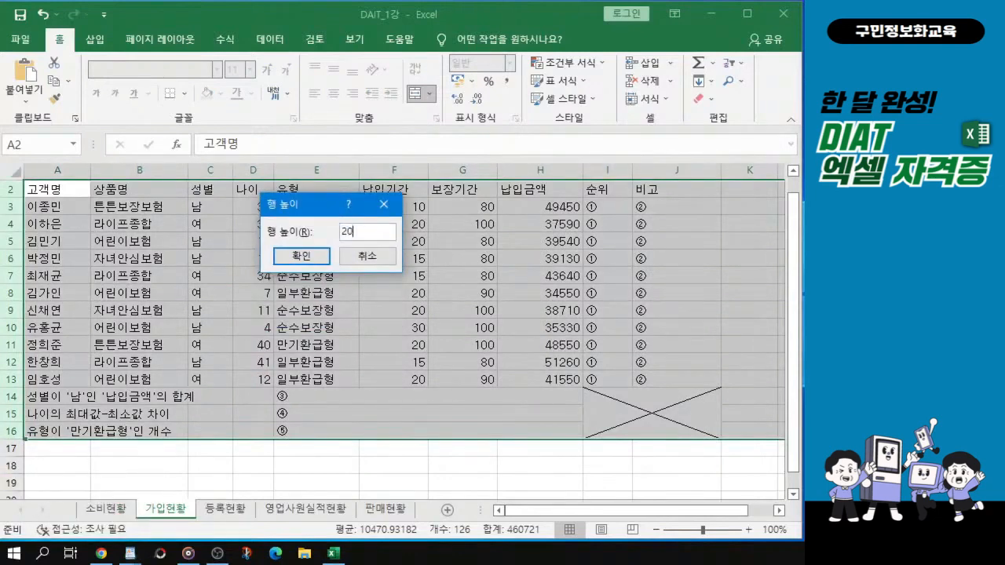
left_click(294, 258)
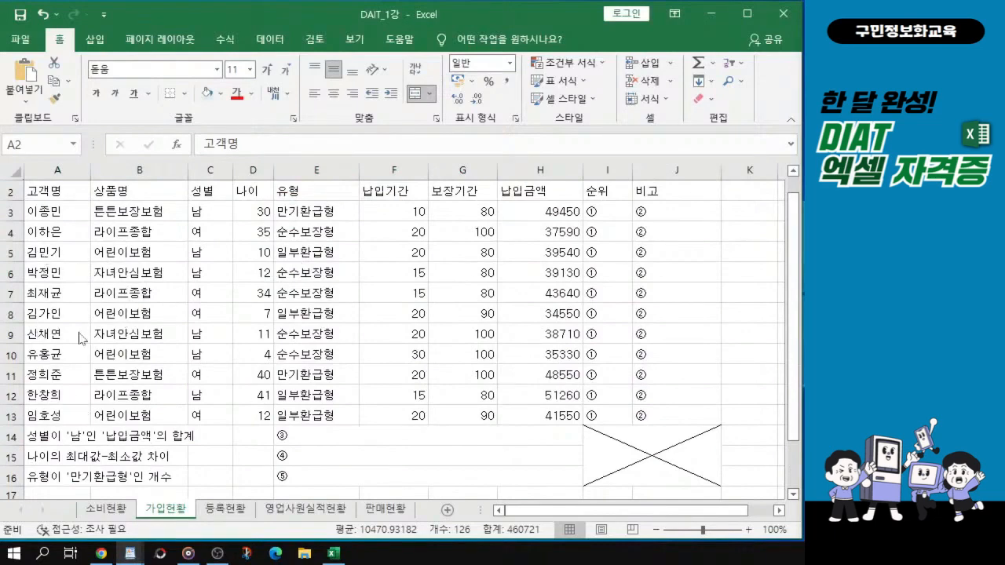
scroll(80, 337, "up", 1)
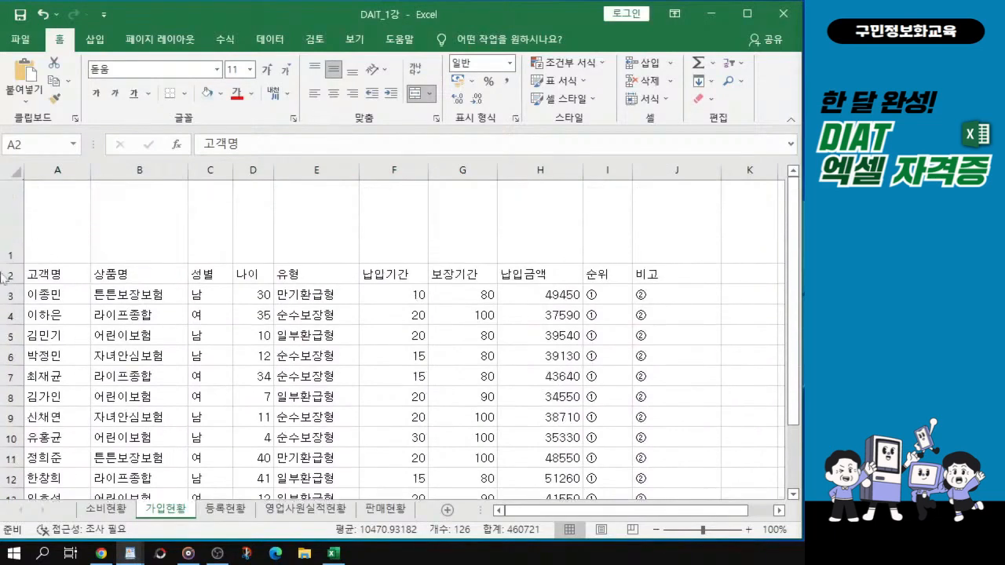
key("ctrl")
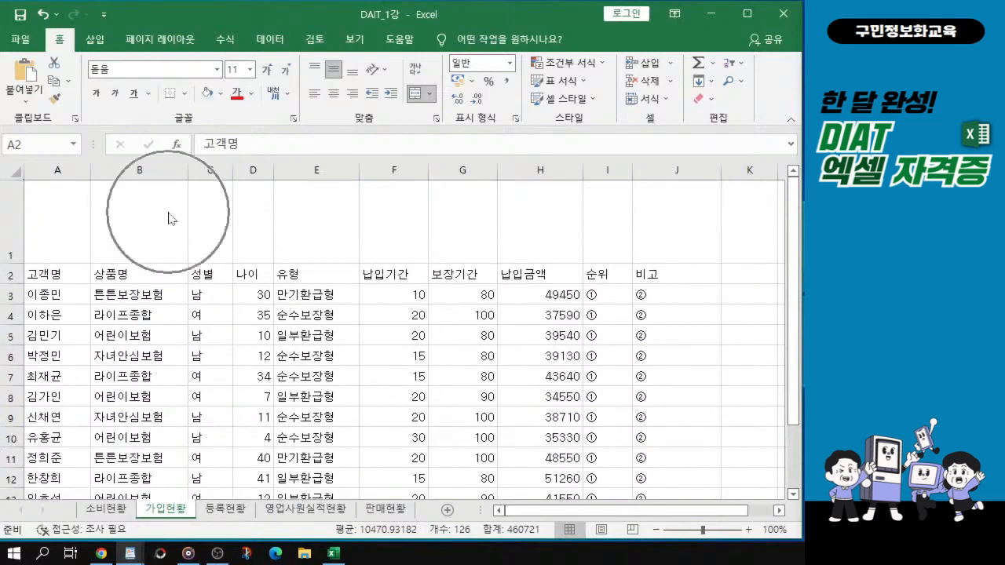
key("ctrl")
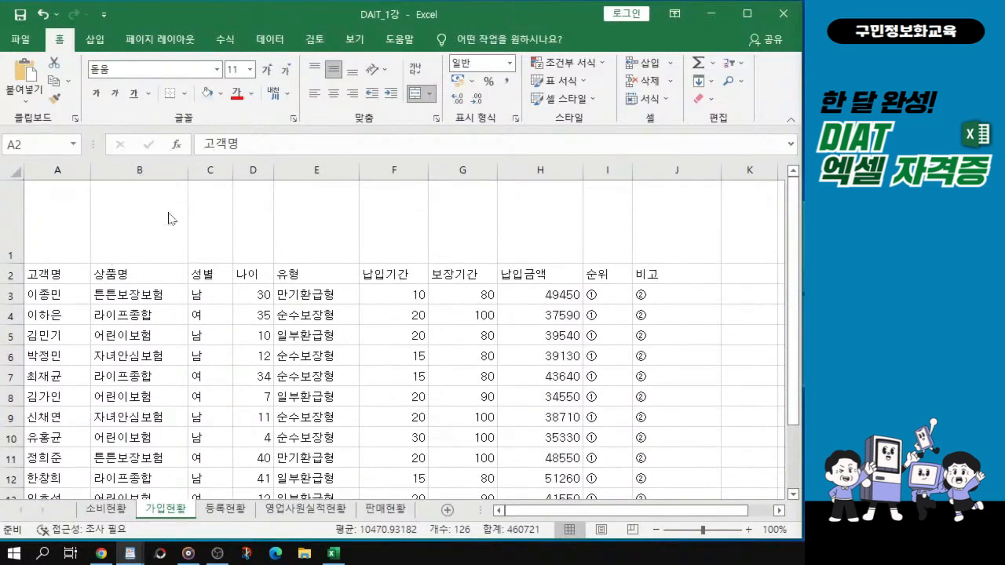
left_click(140, 315)
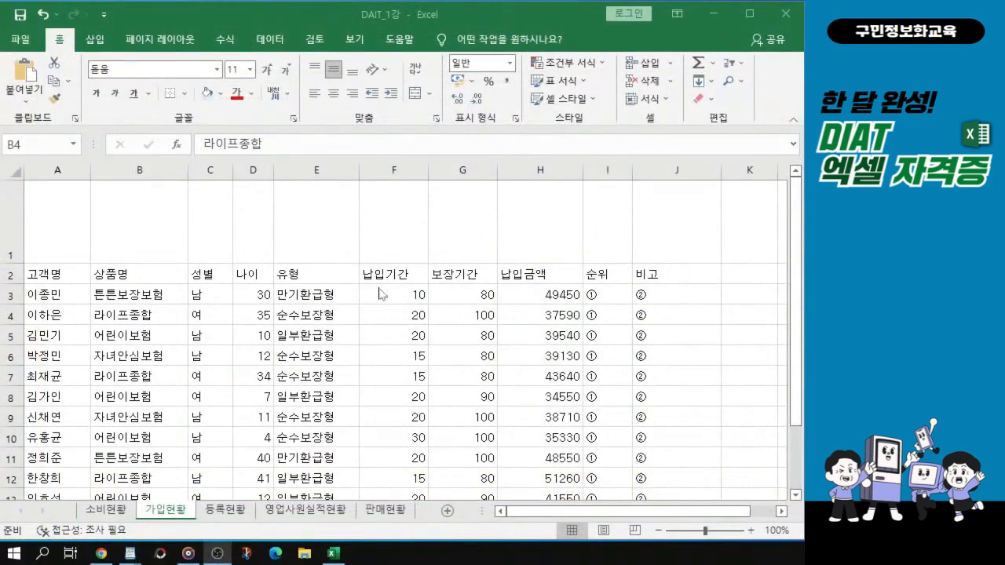
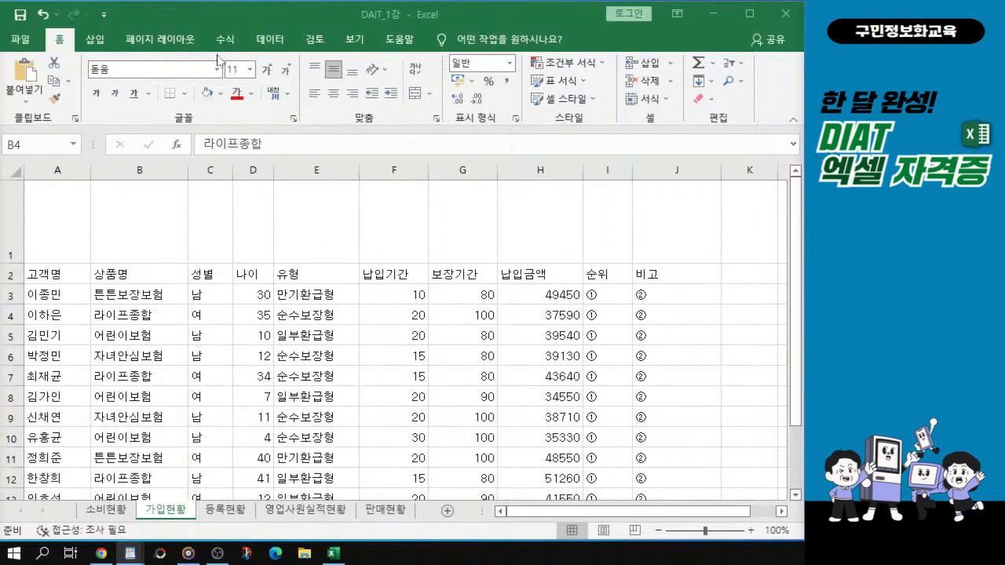
left_click(96, 41)
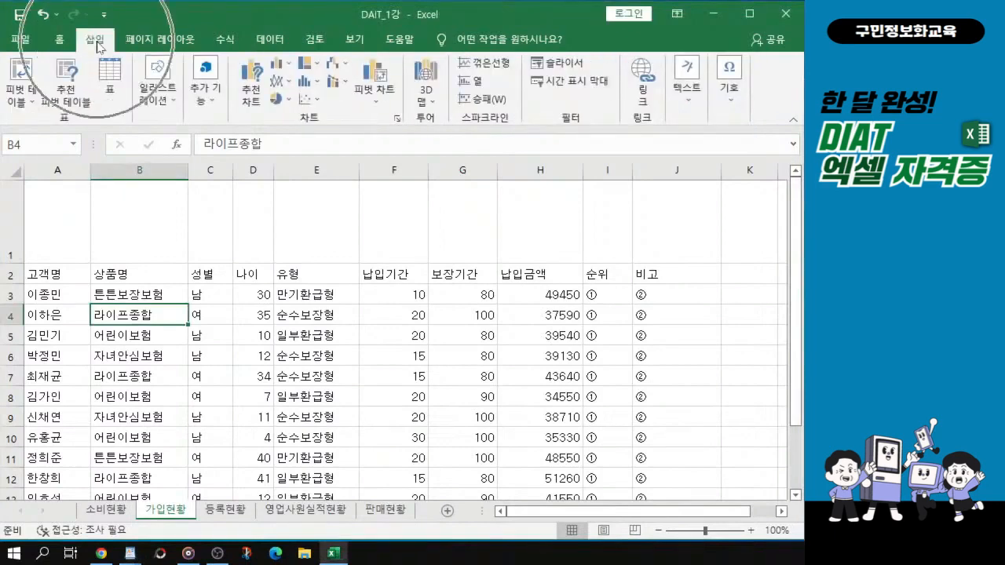
left_click(161, 88)
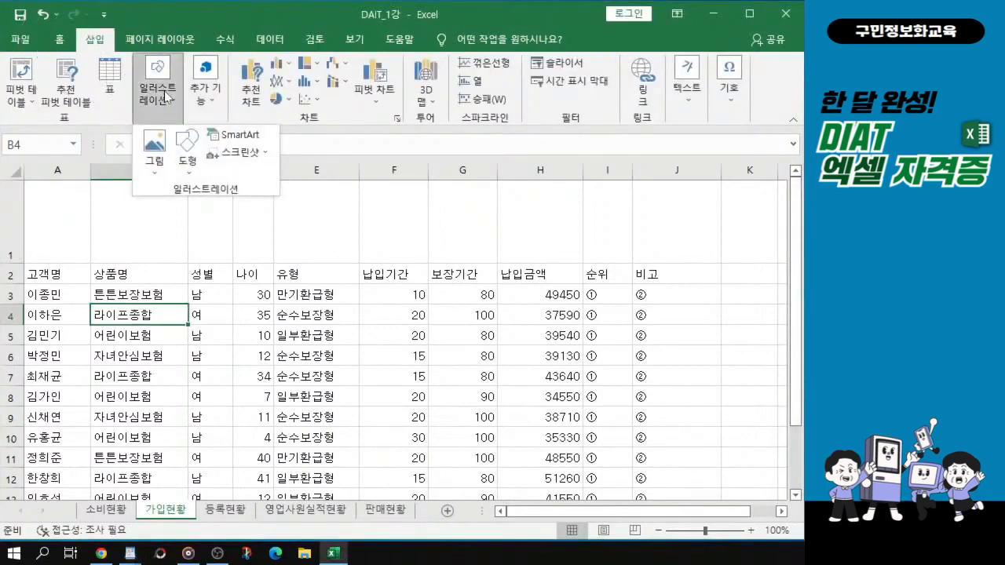
left_click(189, 153)
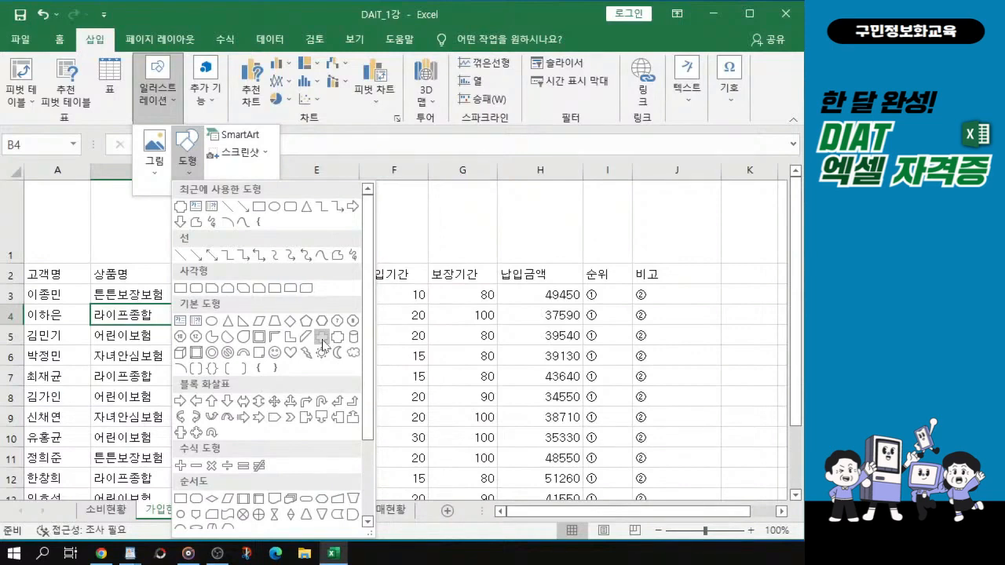
left_click(322, 339)
left_click(322, 343)
left_click(322, 343)
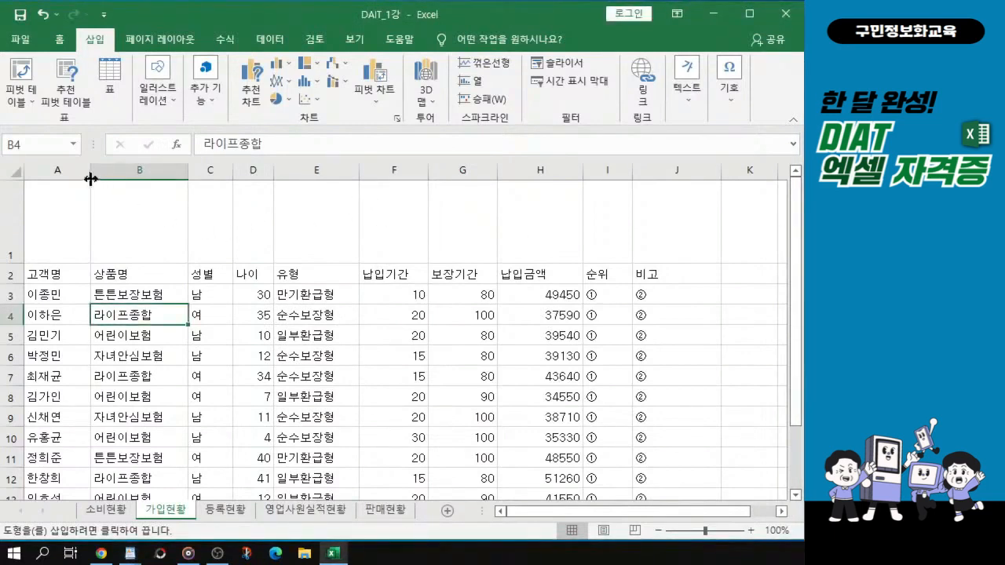
key("alt")
left_click(91, 183)
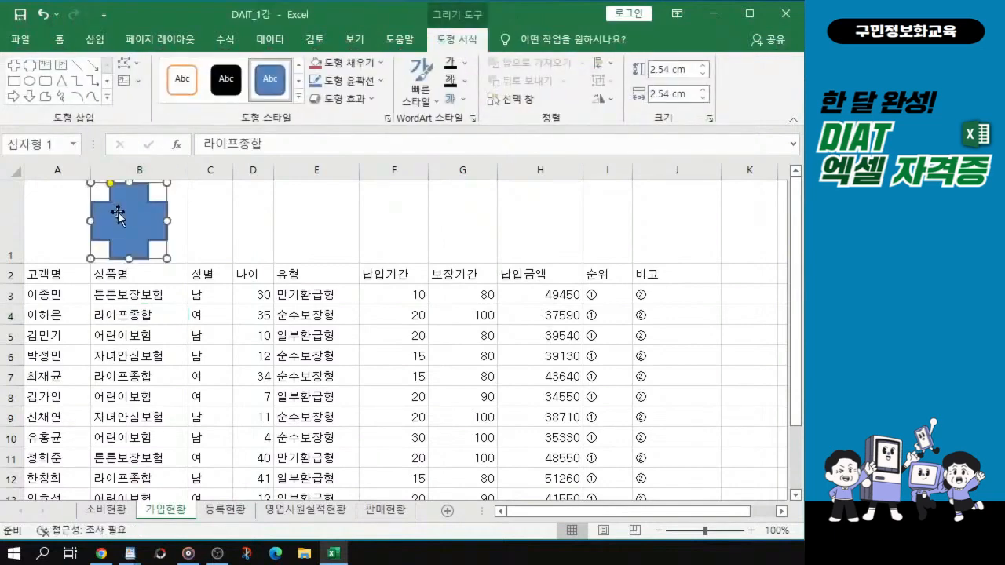
key("Delete")
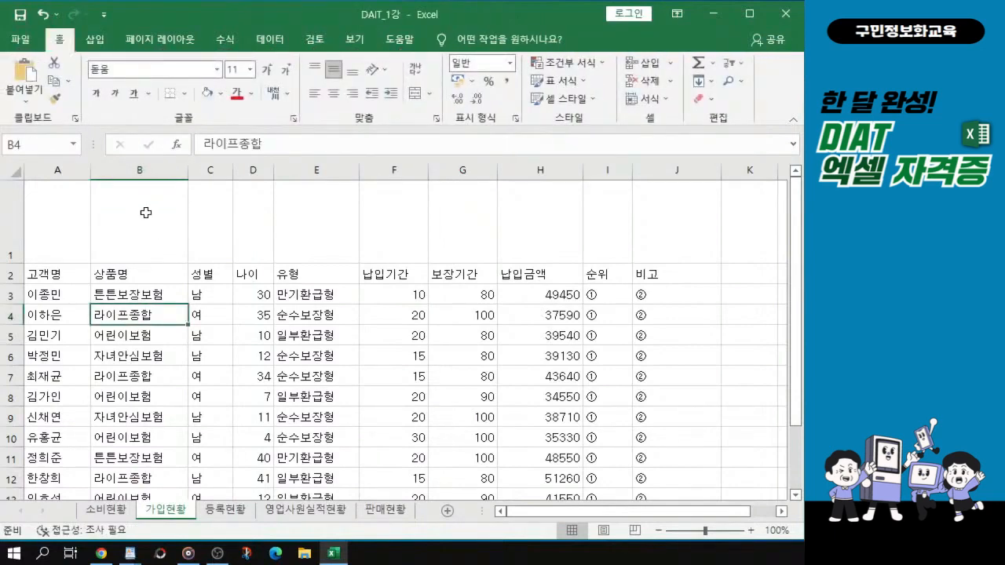
Step: Draw a cross shape across B1:I1 on the 가입현황 sheet, about 2.83 cm high and 18.26 cm wide
left_click(161, 246)
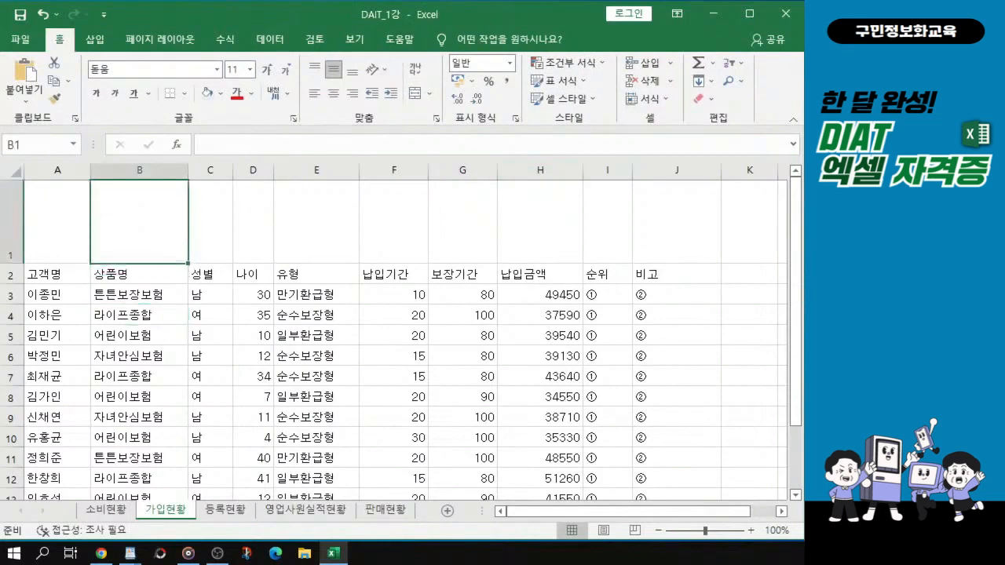
left_click(95, 40)
left_click(154, 108)
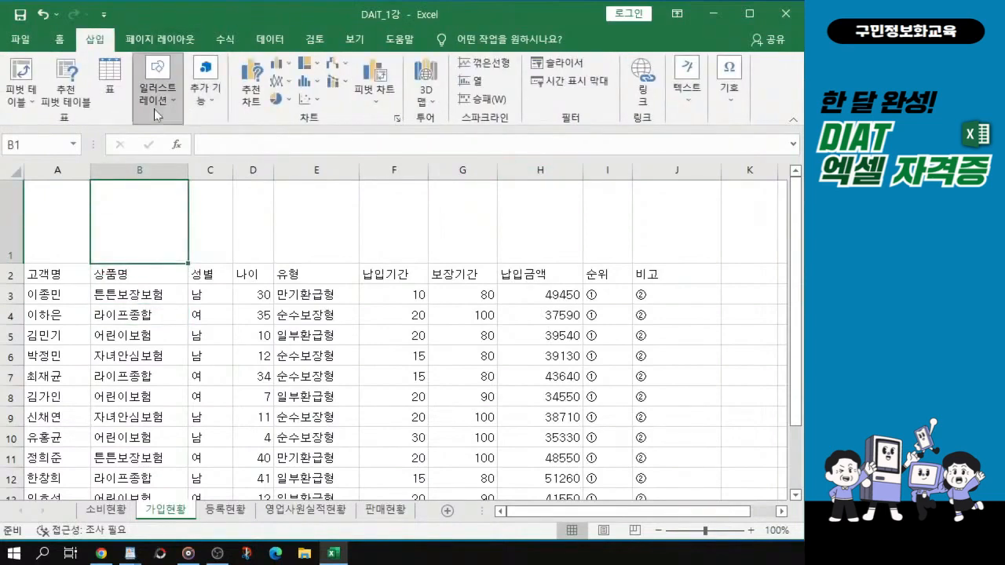
left_click(185, 175)
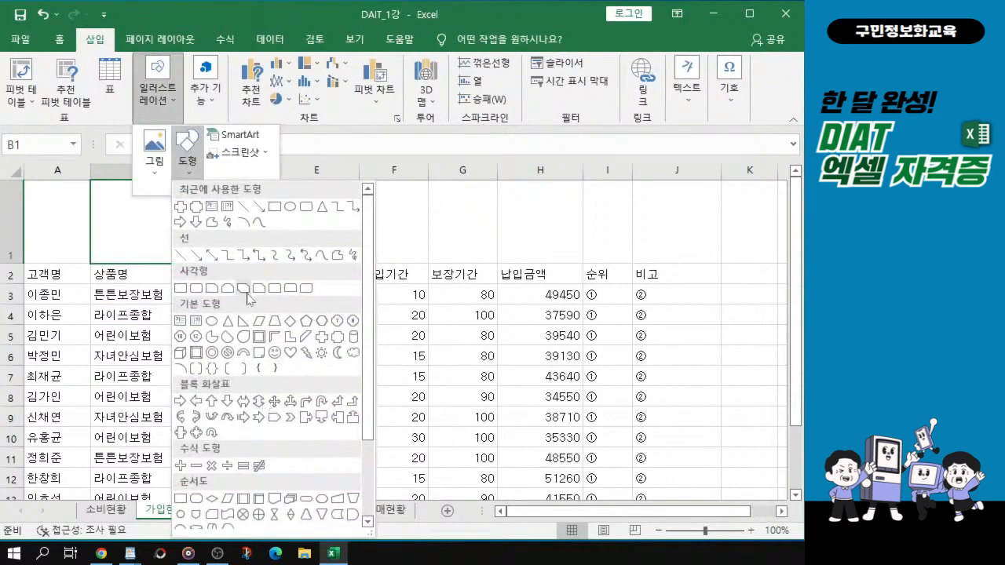
left_click(318, 333)
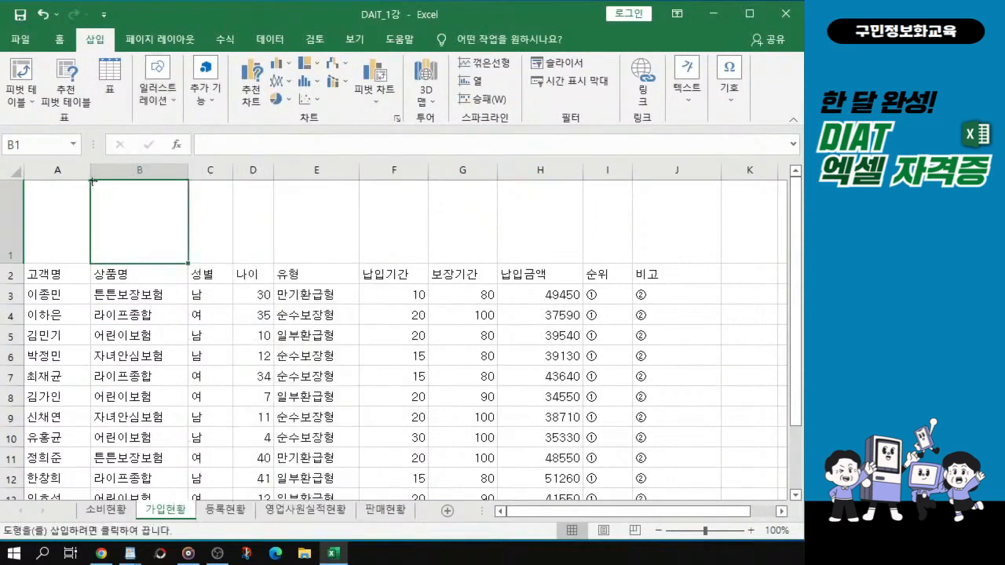
left_click_drag(91, 180, 330, 251)
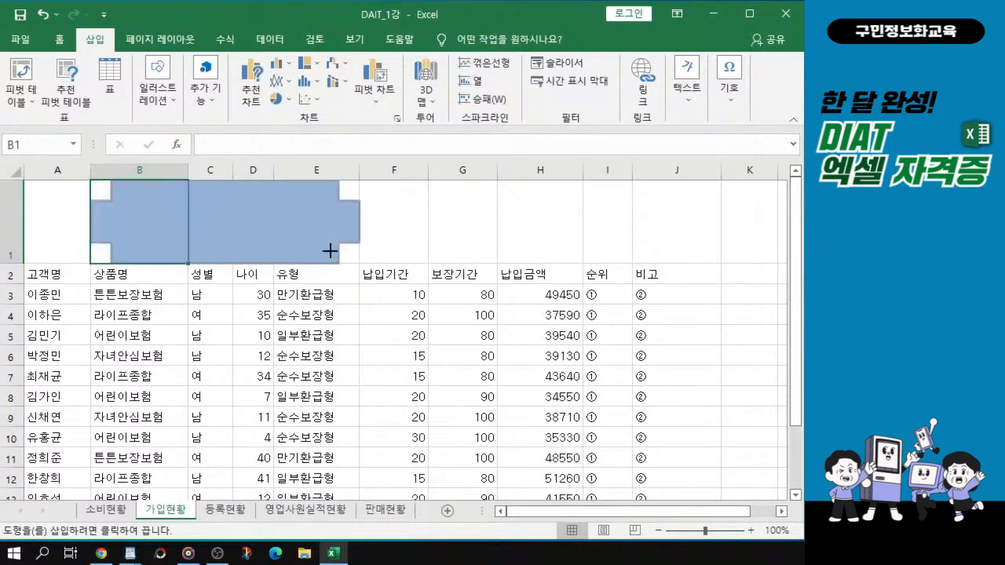
left_click_drag(448, 246, 633, 264)
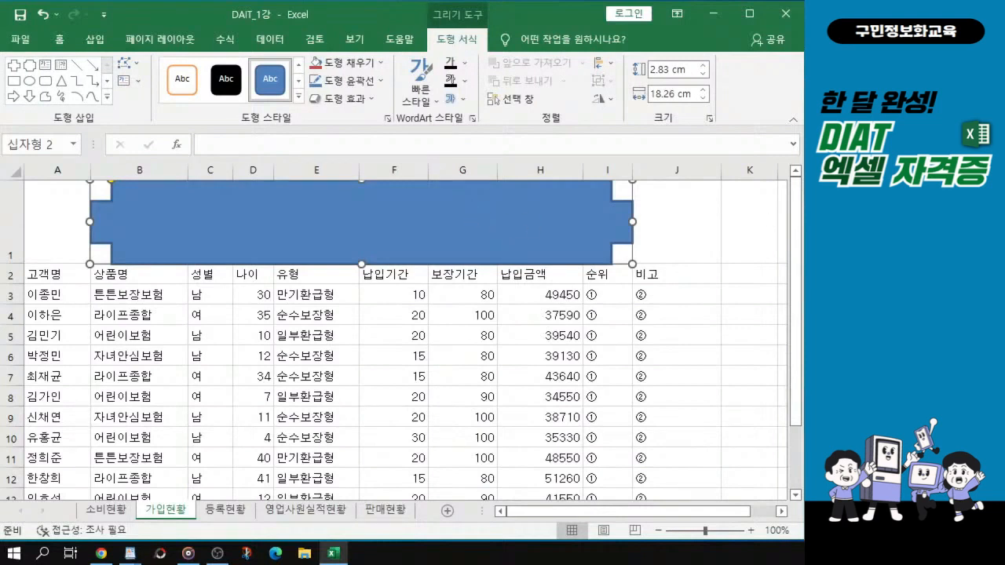
Step: Apply the green bevelled theme style from the last row of the theme styles to the cross shape
key("alt+Tab")
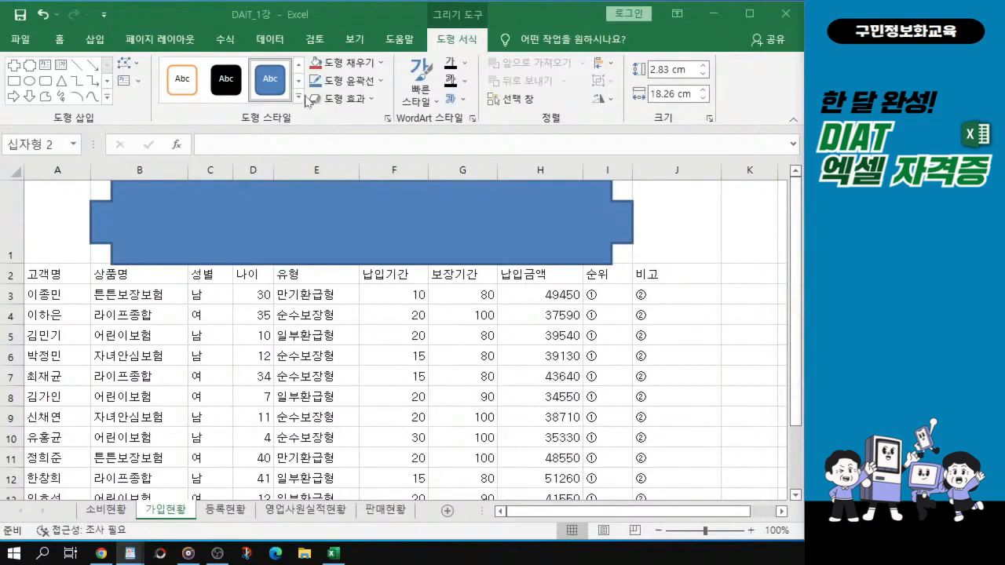
key("alt+Tab")
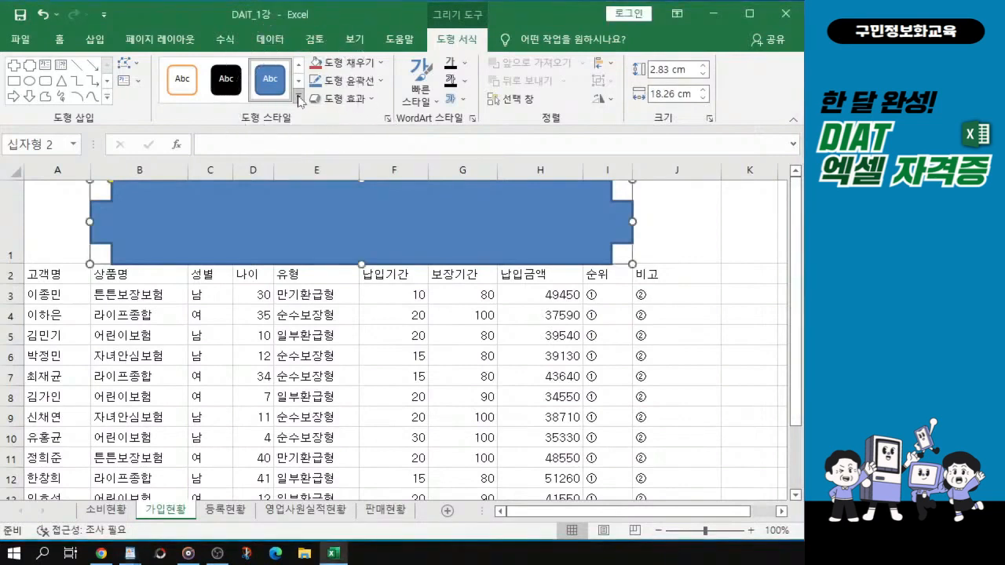
left_click(298, 98)
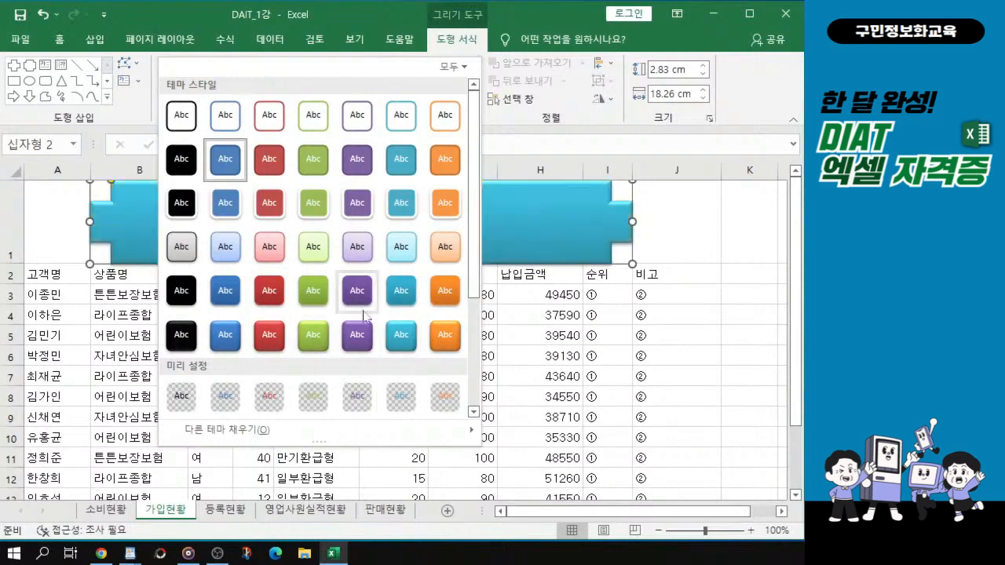
left_click(311, 338)
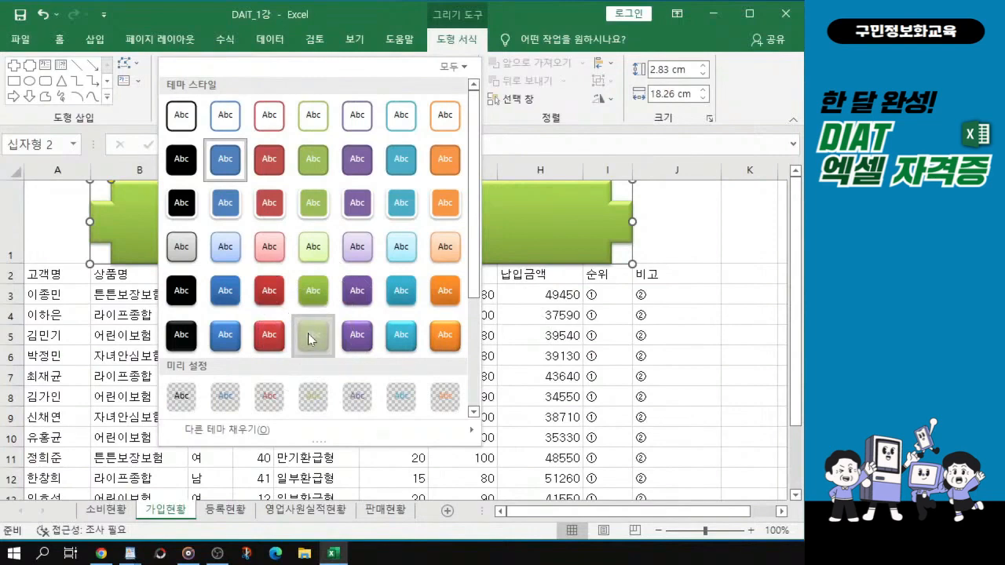
left_click(311, 338)
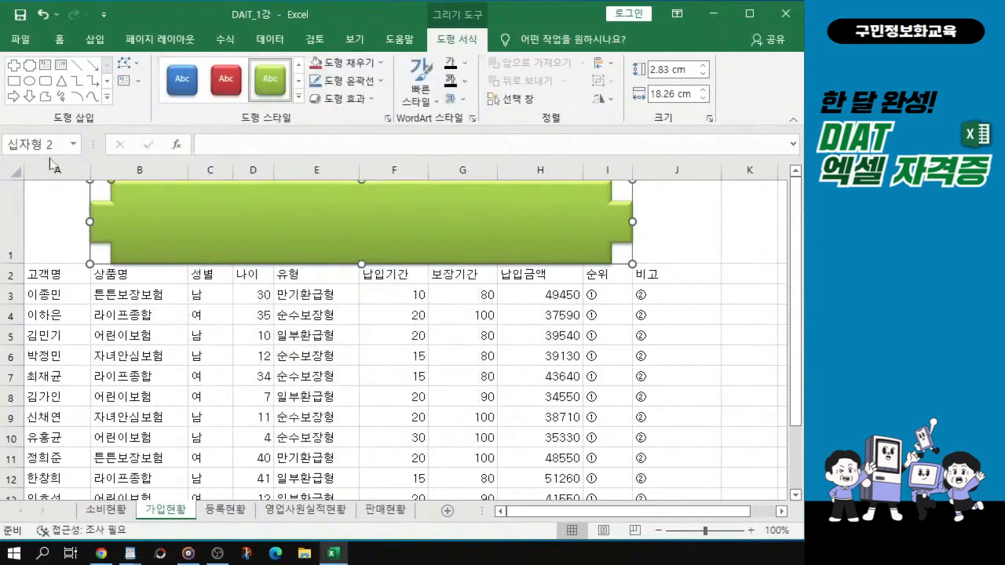
Step: Enter the title "KAC보험 고객가입현황" in the cross shape and finish text editing with the shape selected
key("alt+Tab")
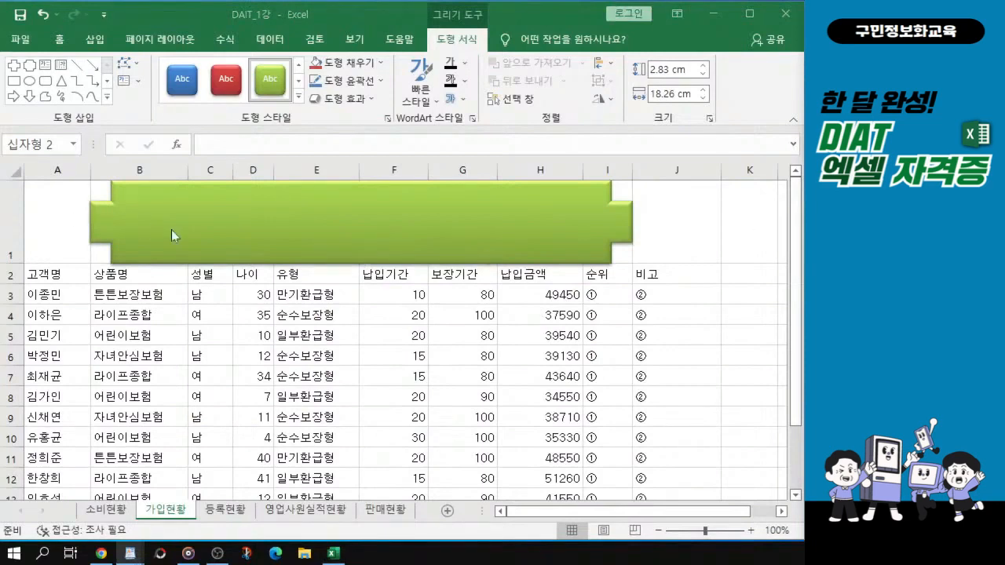
scroll(185, 220, "up", 6)
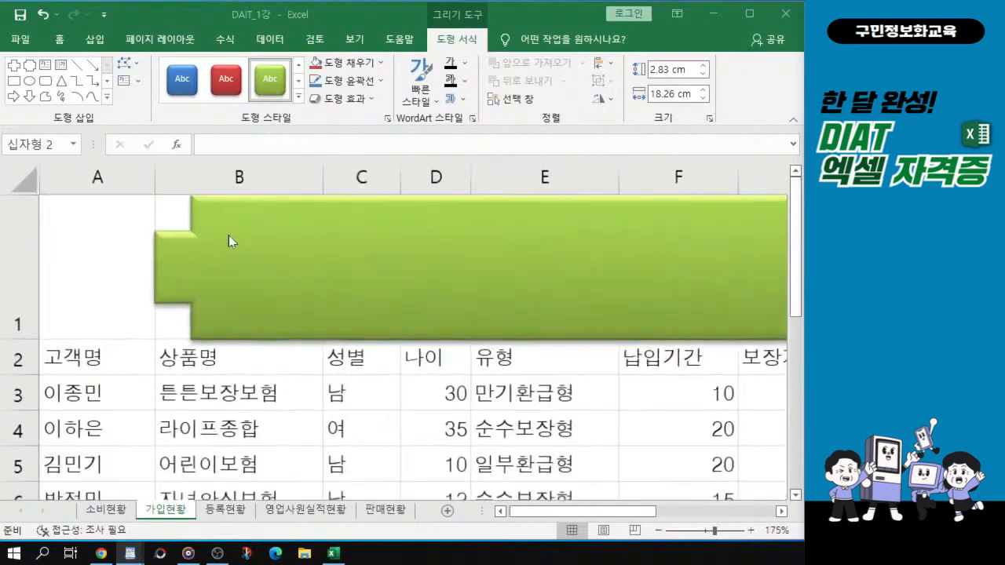
left_click(305, 262)
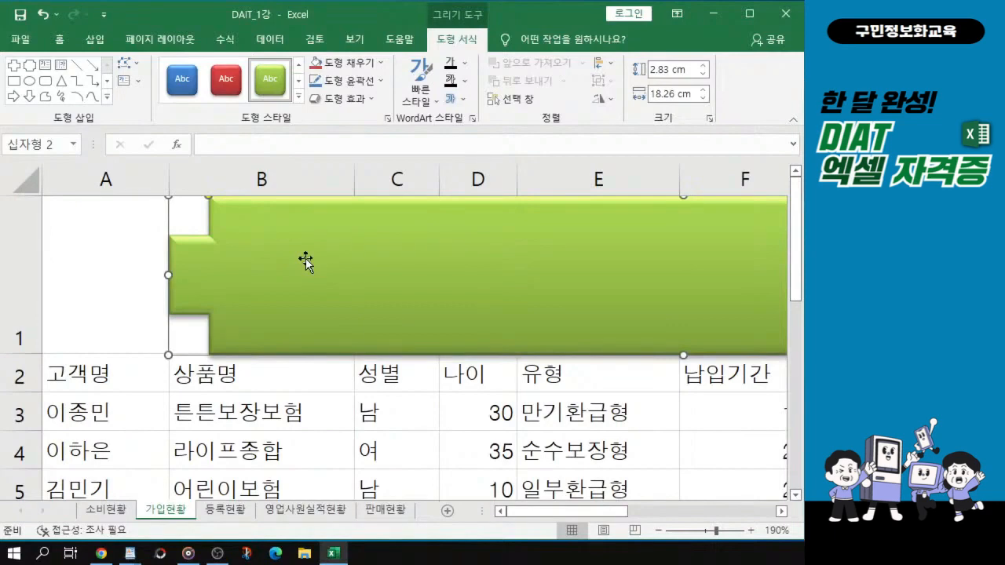
type("KAC")
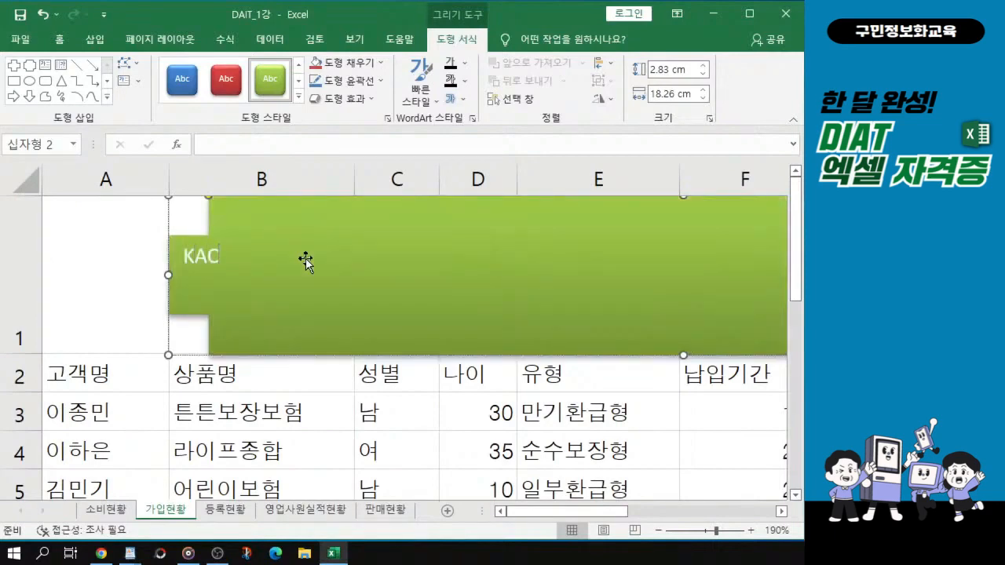
scroll(307, 261, "up", 4)
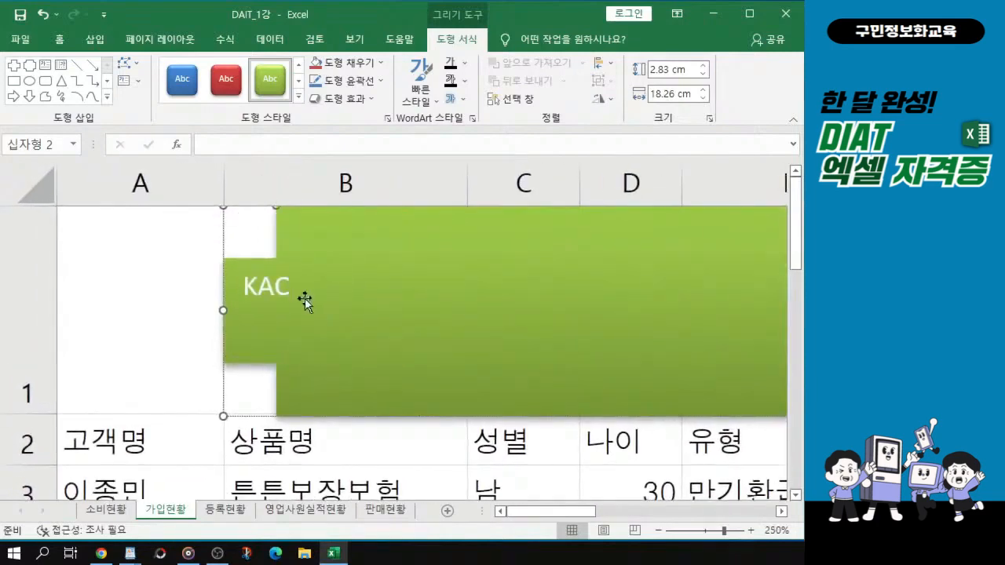
type("보험")
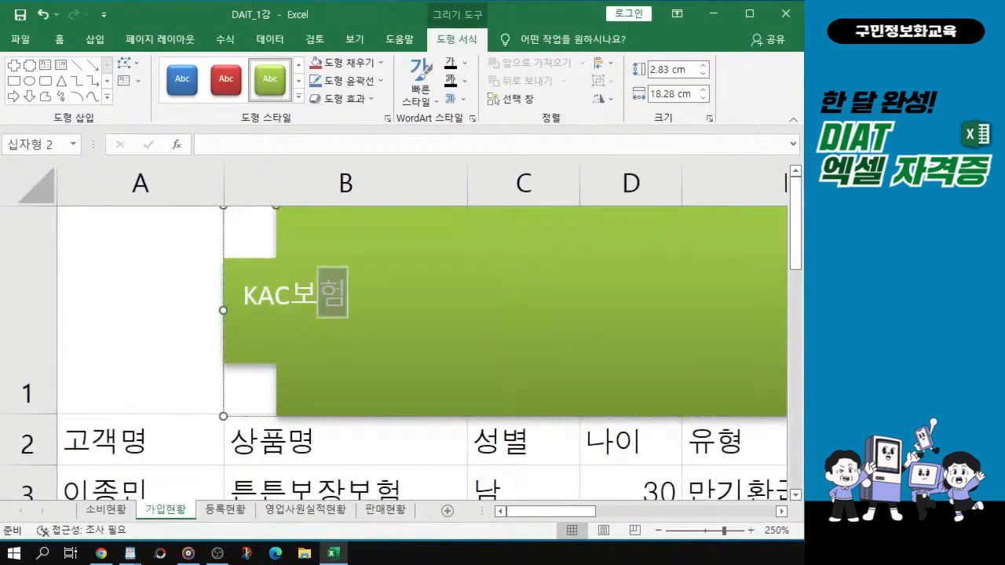
type(" 고개")
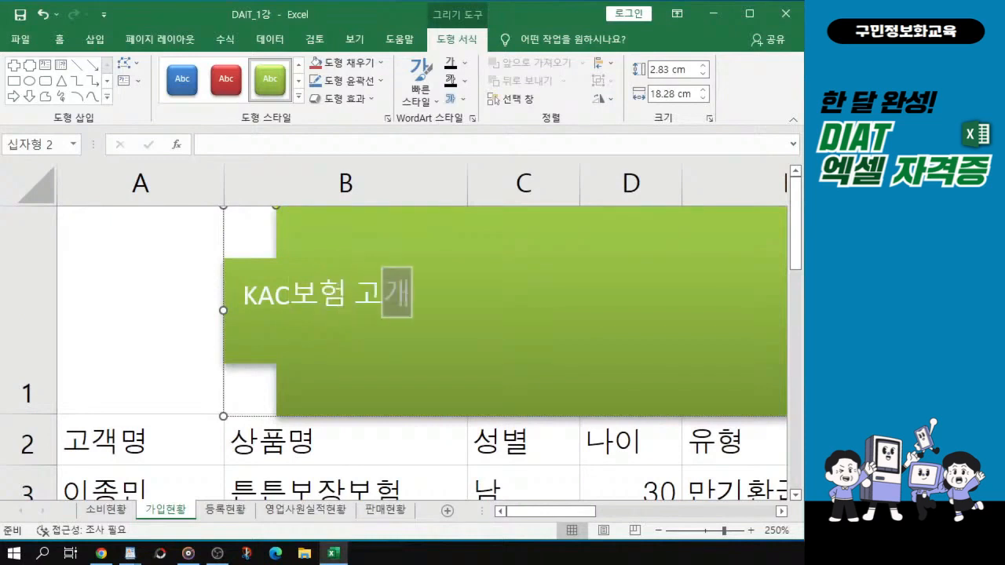
type("ㄱ")
type("가입")
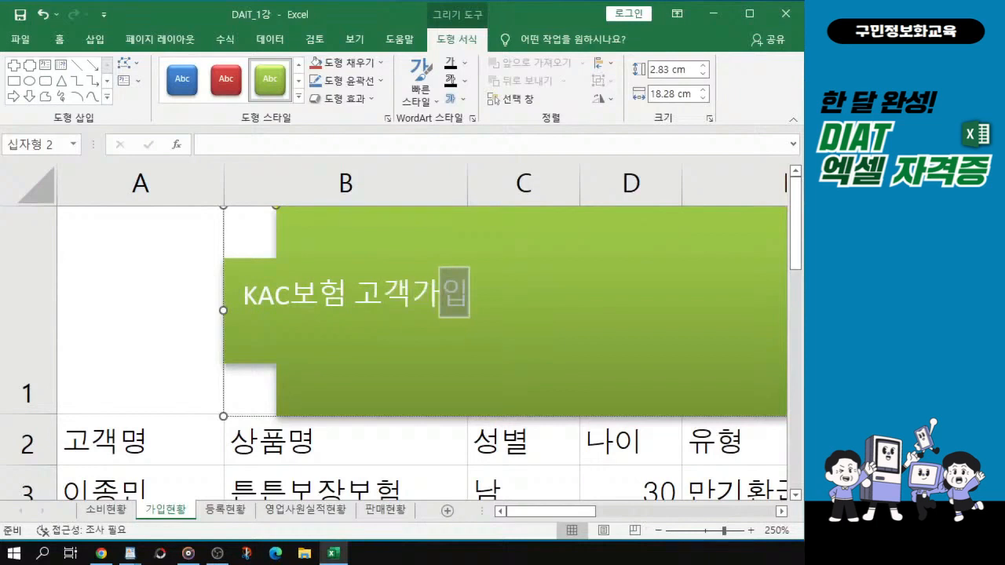
type("현황")
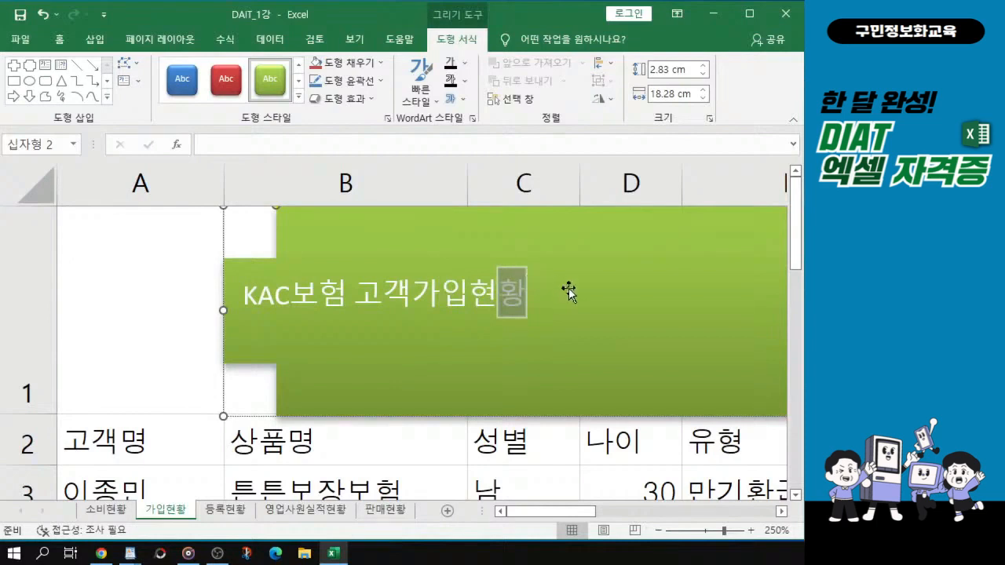
scroll(568, 289, "up", 2)
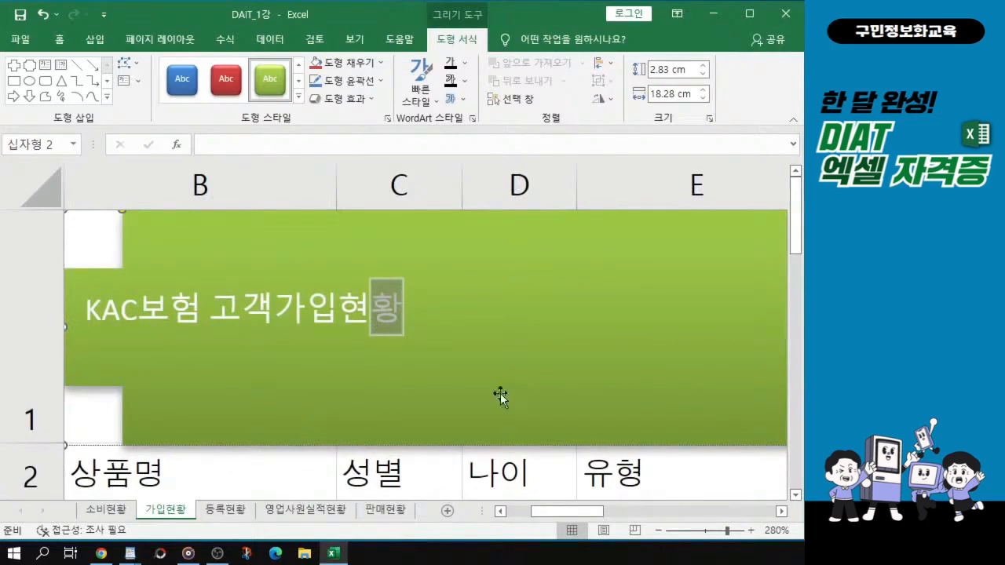
key("Escape")
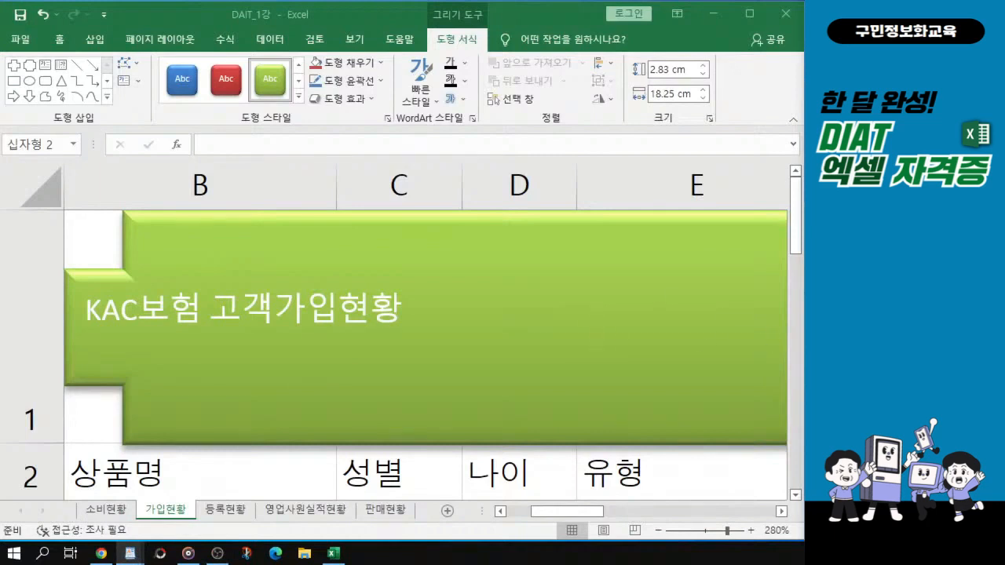
left_click(282, 255)
left_click(267, 357)
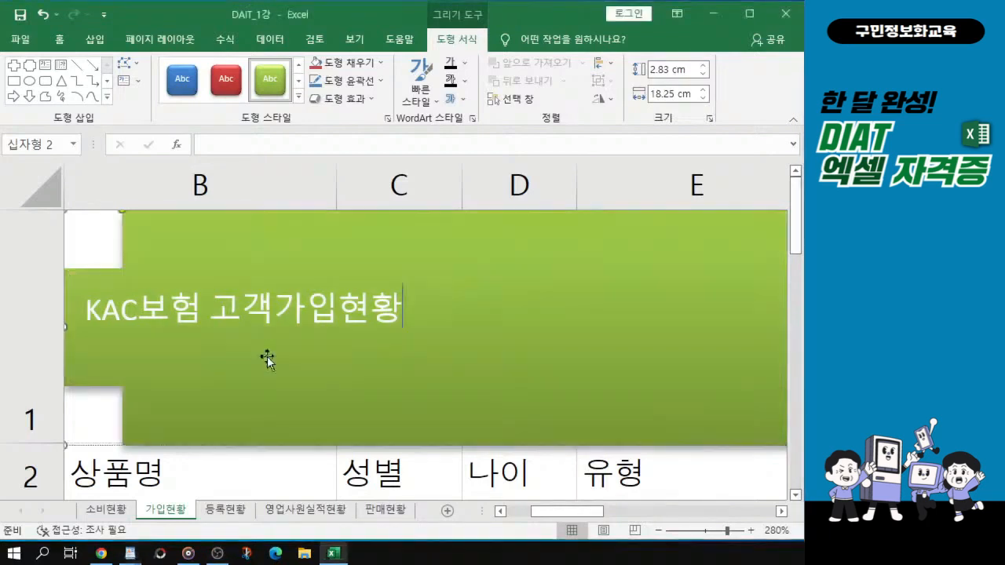
key("Escape")
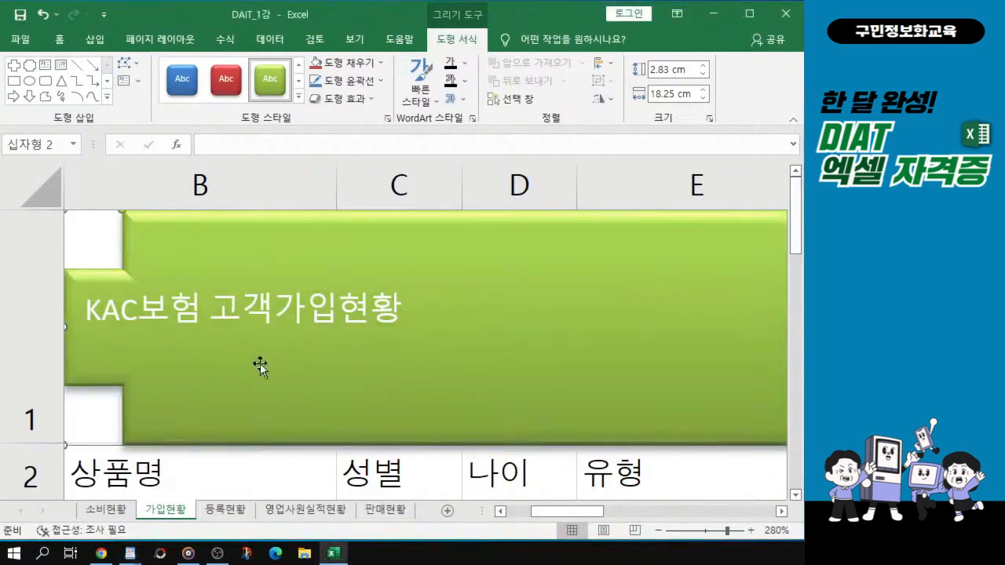
Step: Set the title shape's text to the 궁서체 font at size 24
left_click(260, 363)
scroll(259, 364, "down", 2)
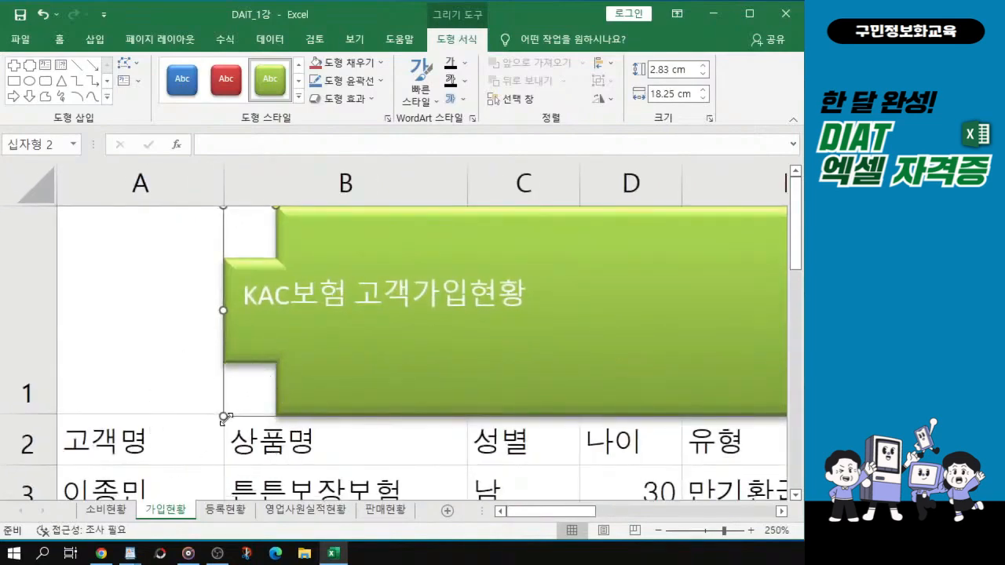
left_click(224, 416)
scroll(536, 344, "down", 2)
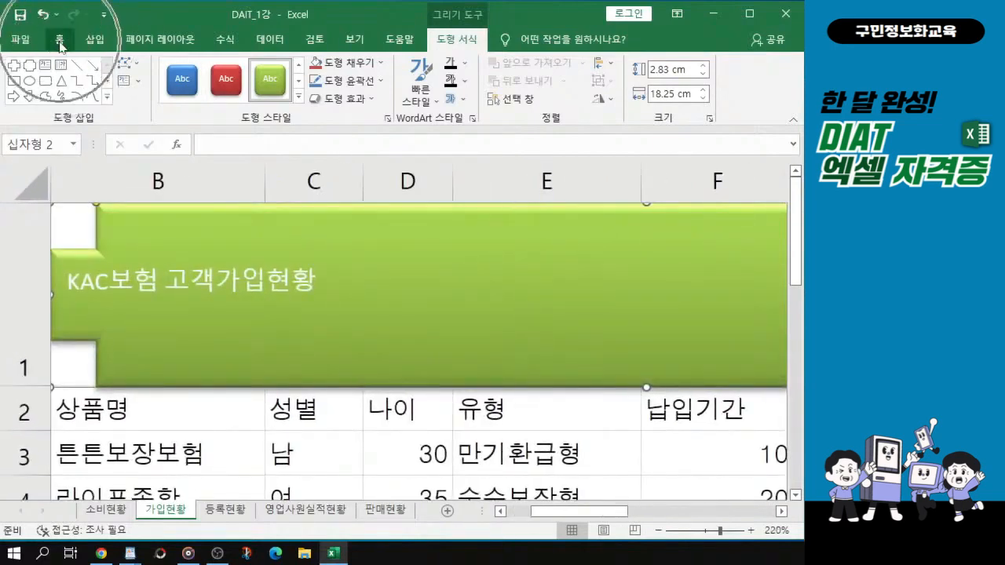
left_click(547, 344)
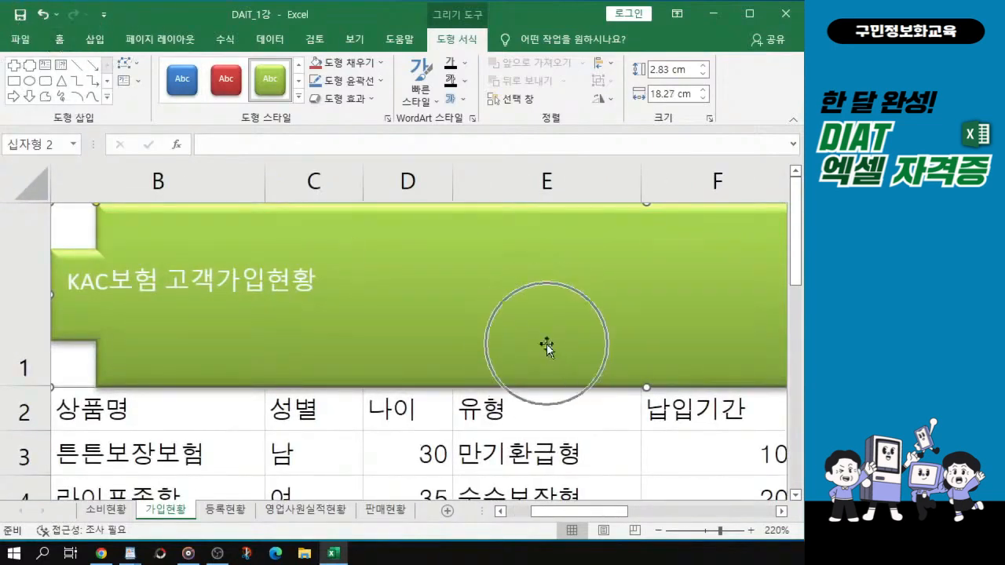
left_click(62, 39)
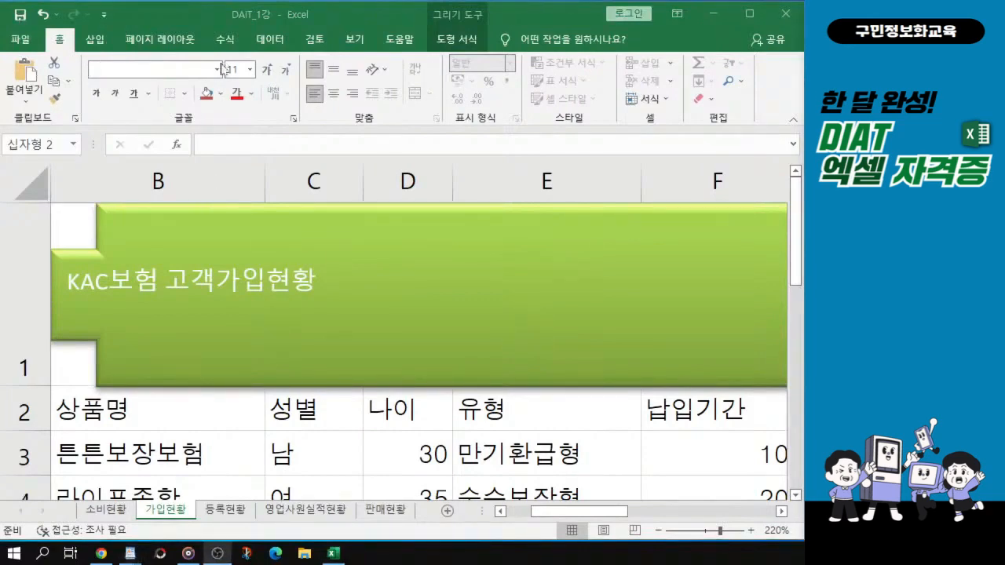
left_click(220, 71)
left_click(217, 71)
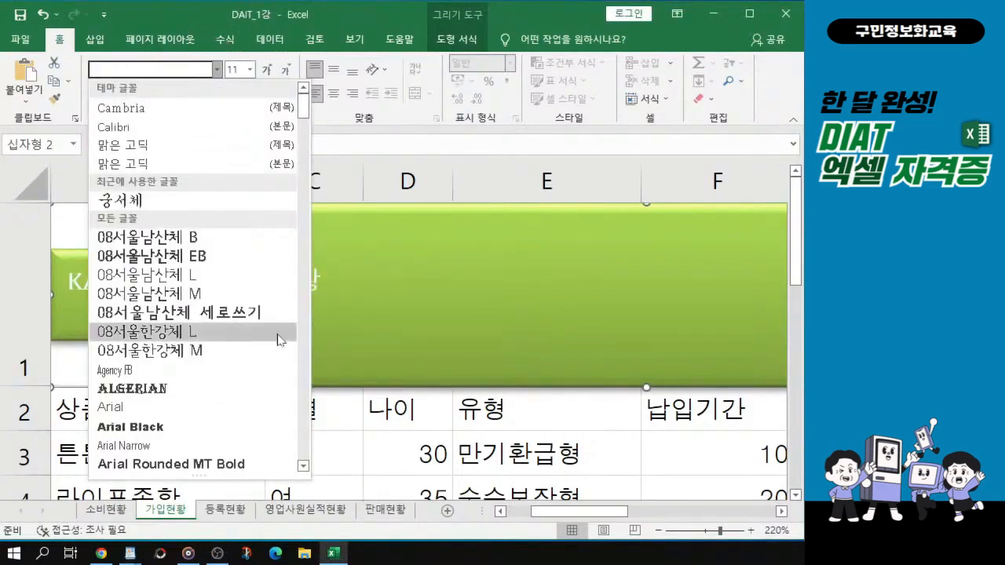
left_click_drag(302, 114, 306, 418)
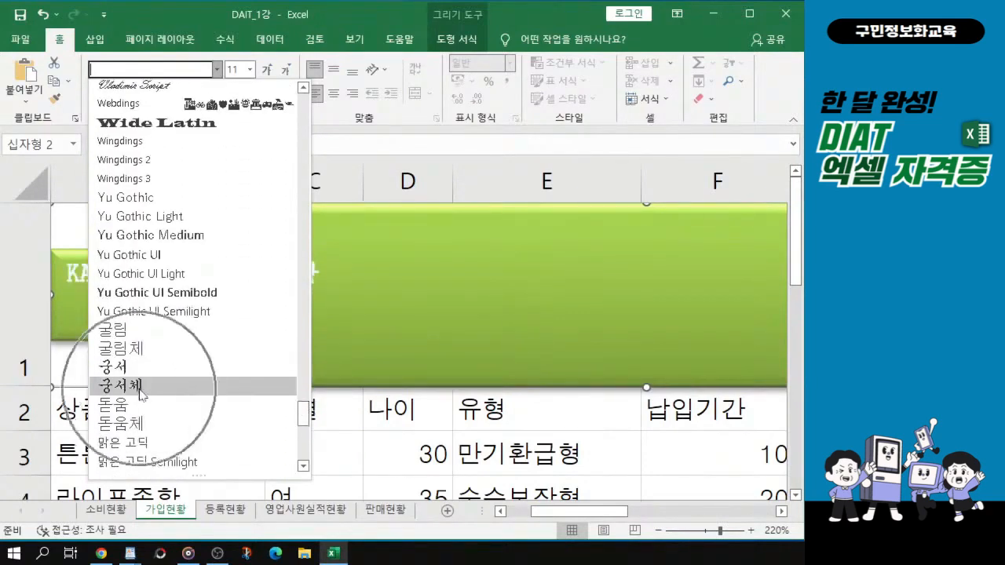
left_click(304, 417)
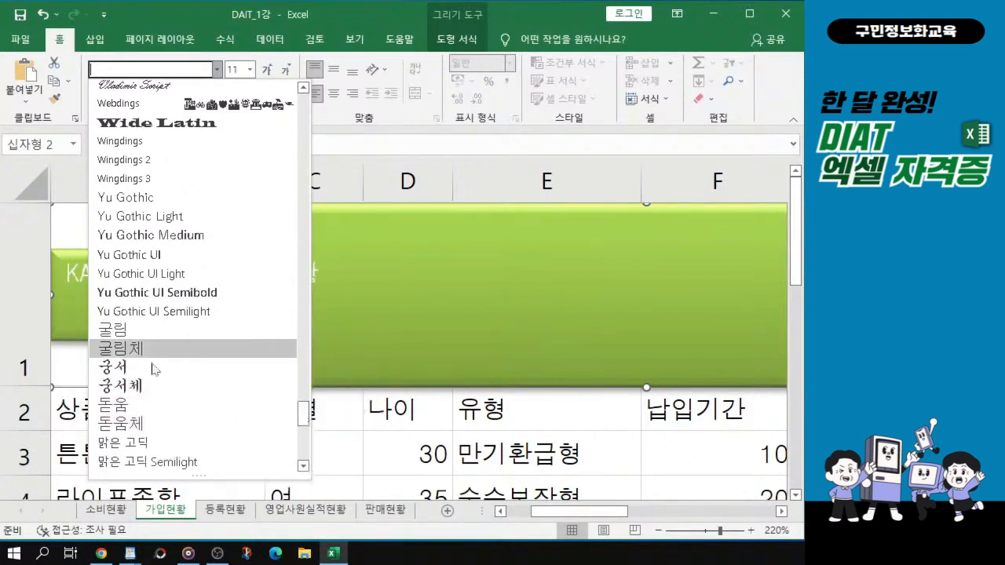
left_click(145, 388)
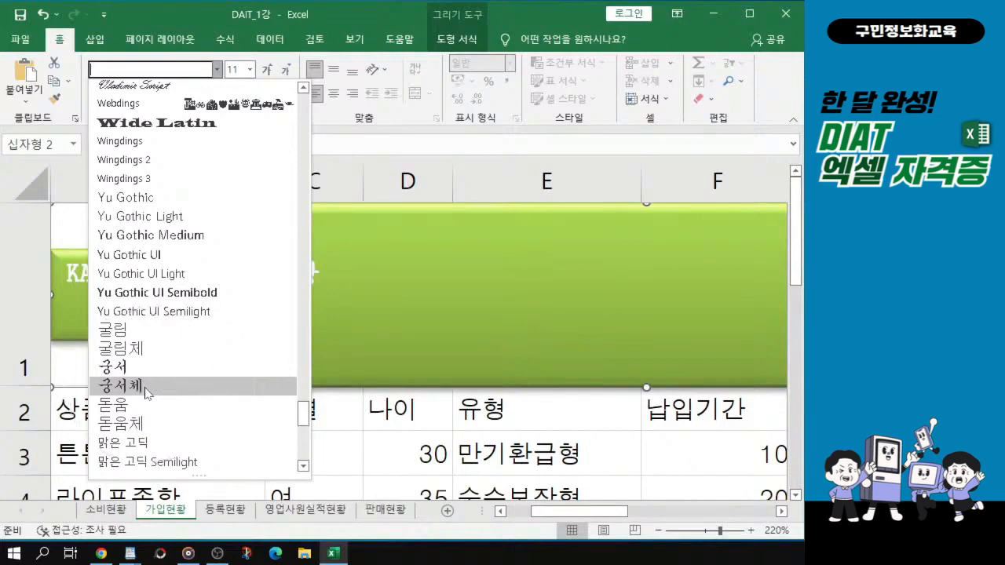
left_click(146, 388)
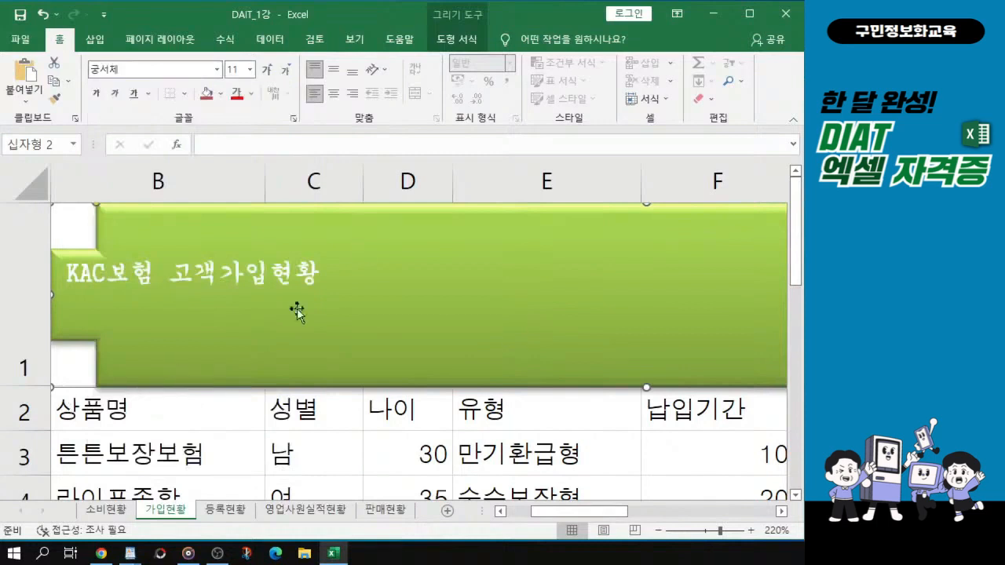
left_click(251, 70)
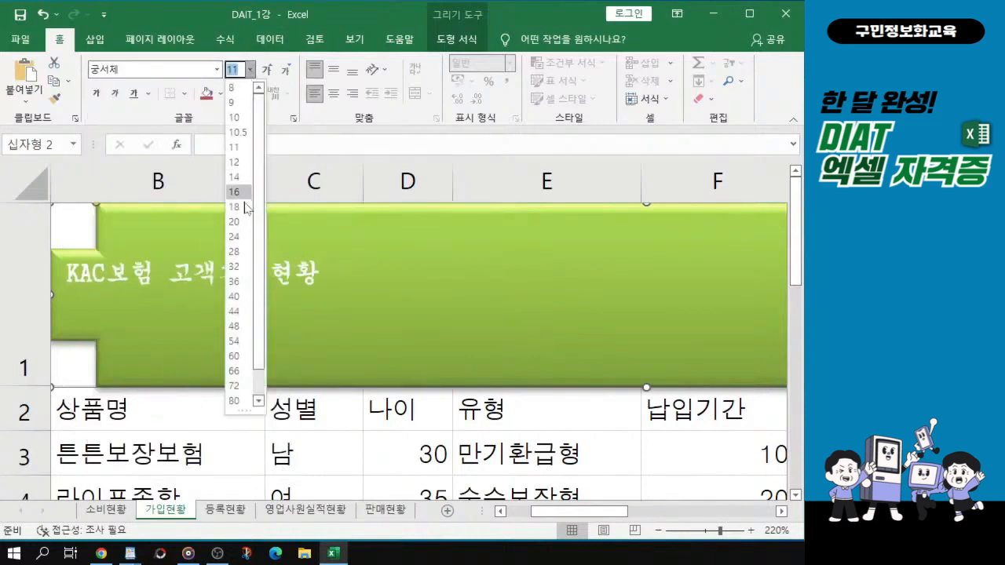
left_click(238, 237)
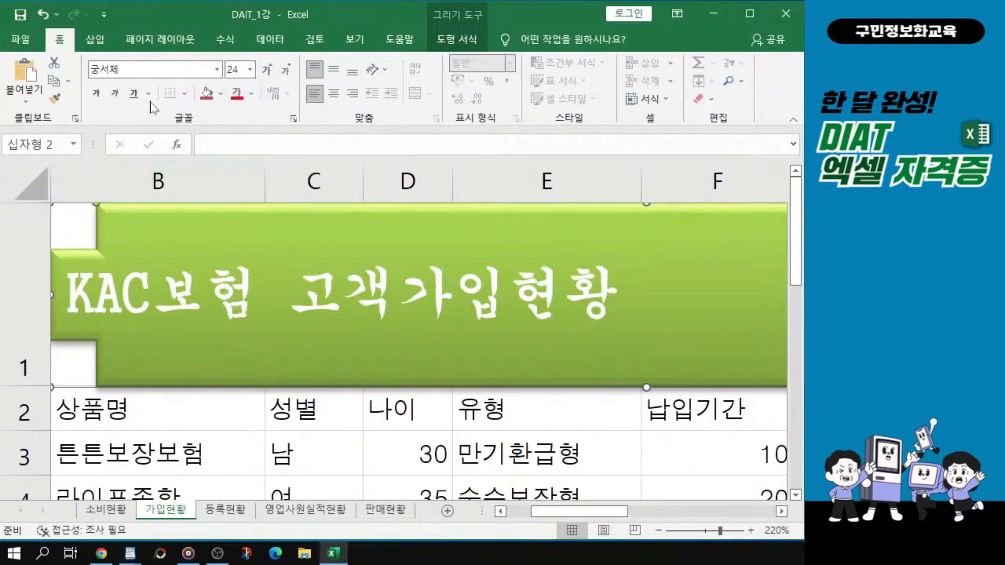
Step: Italicise the title text in the cross shape and centre it both vertically and horizontally
left_click(115, 94)
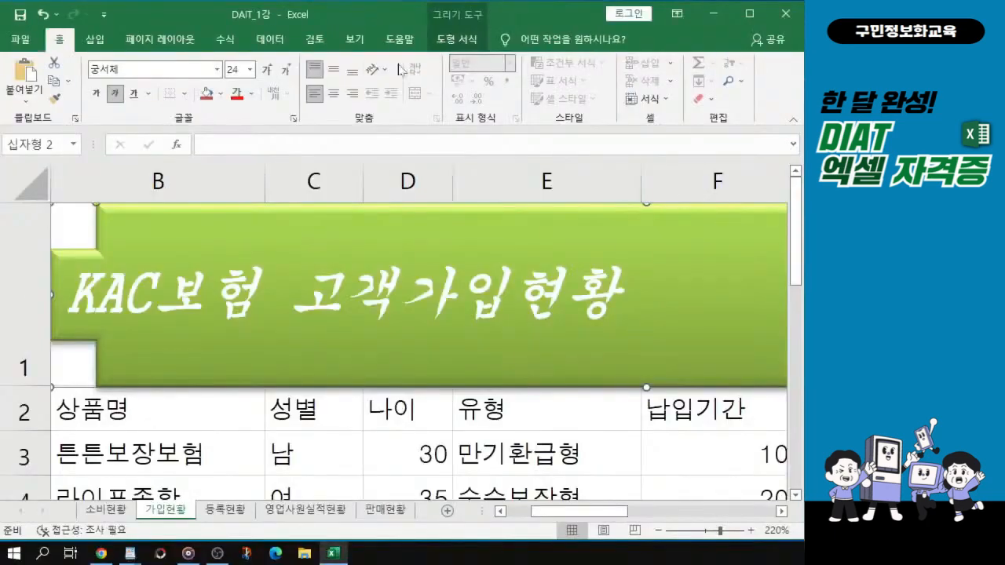
left_click(335, 72)
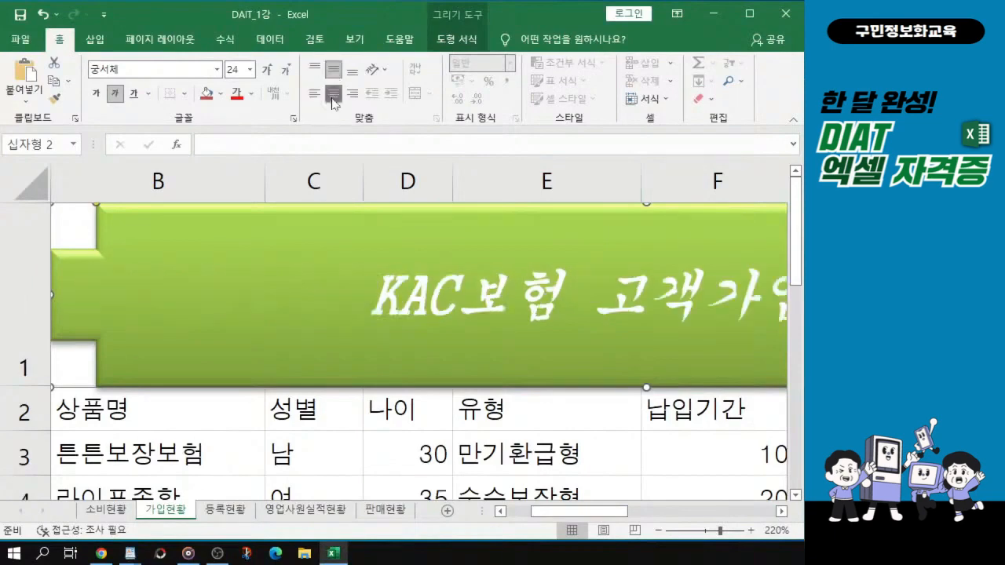
left_click(334, 92)
Step: Select the whole table range A2:J16 on the 가입현황 sheet
key("alt+Tab")
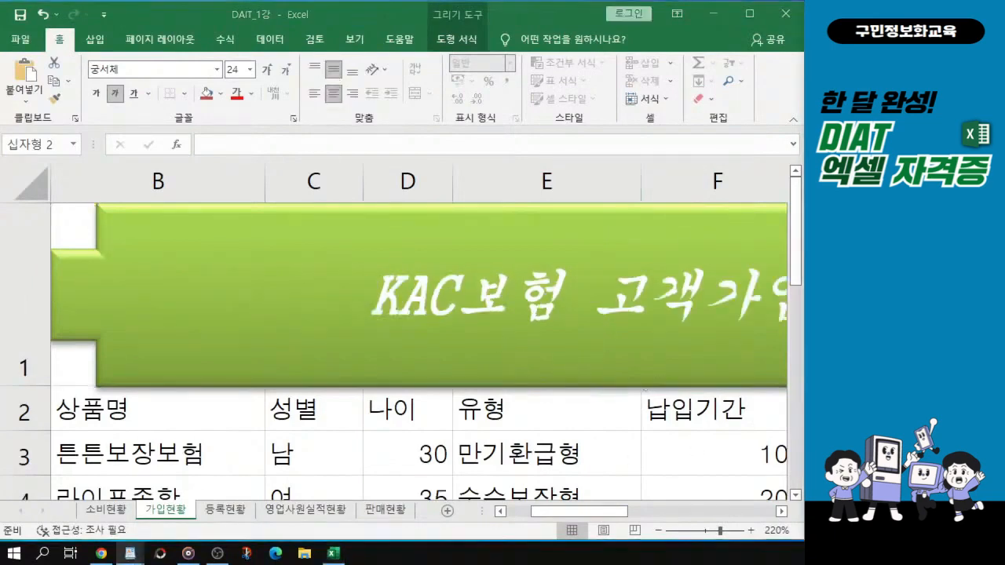
scroll(480, 278, "down", 5)
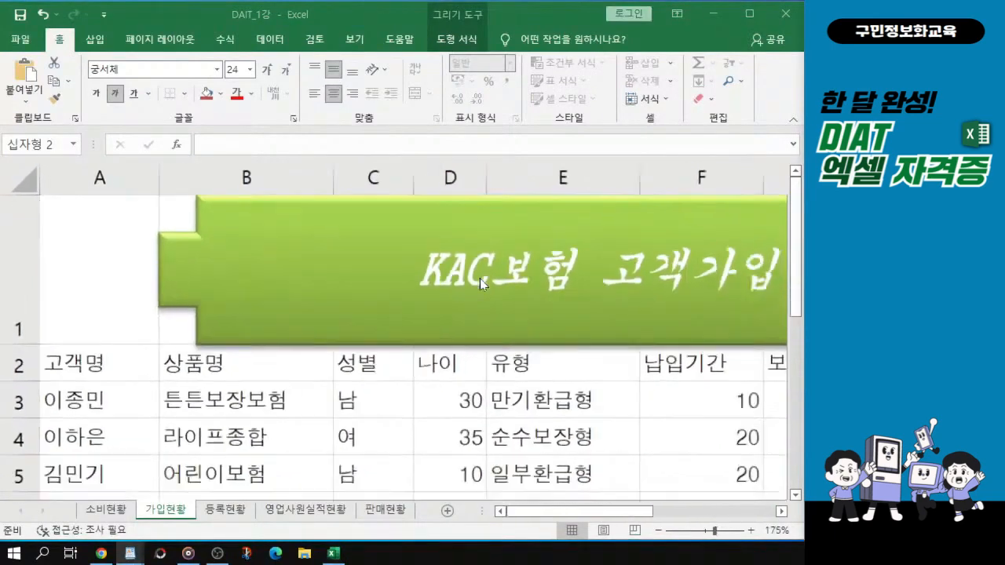
scroll(480, 278, "down", 4)
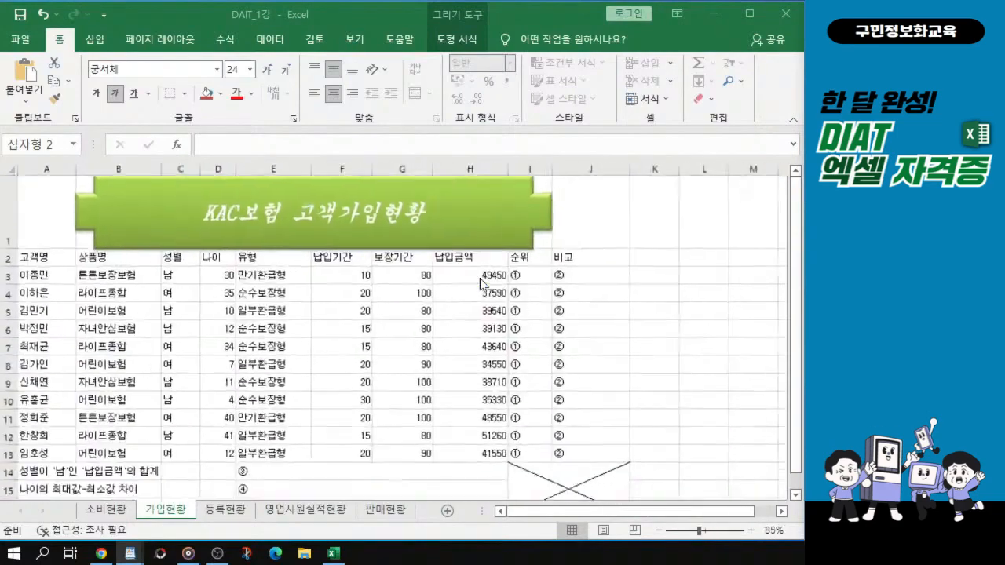
scroll(320, 247, "down", 1)
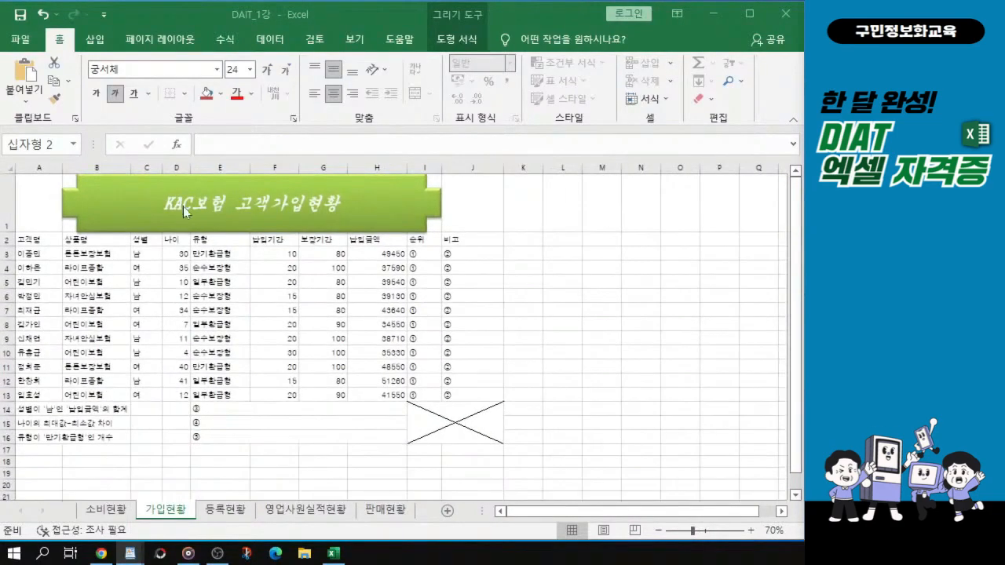
scroll(183, 206, "up", 1)
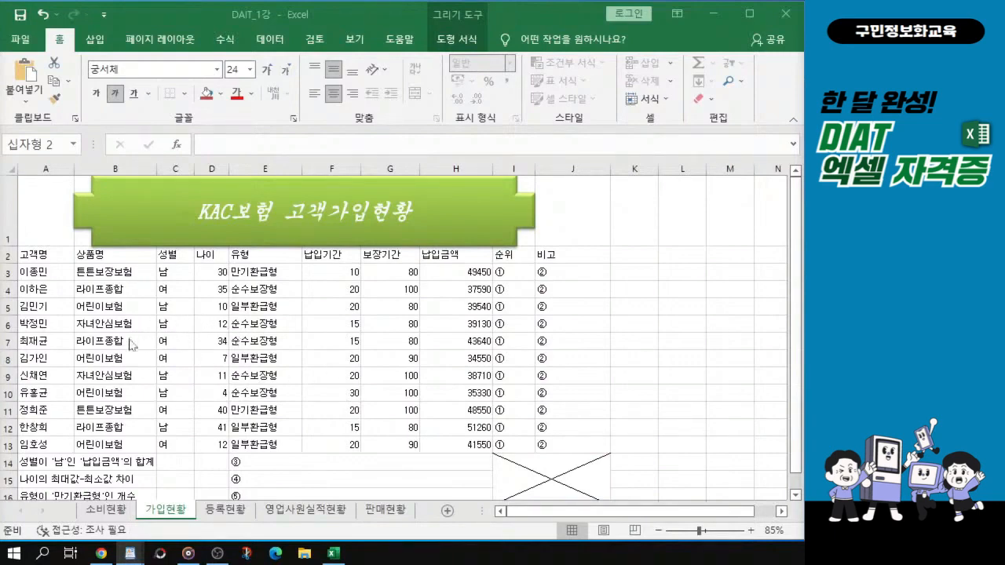
left_click(47, 256)
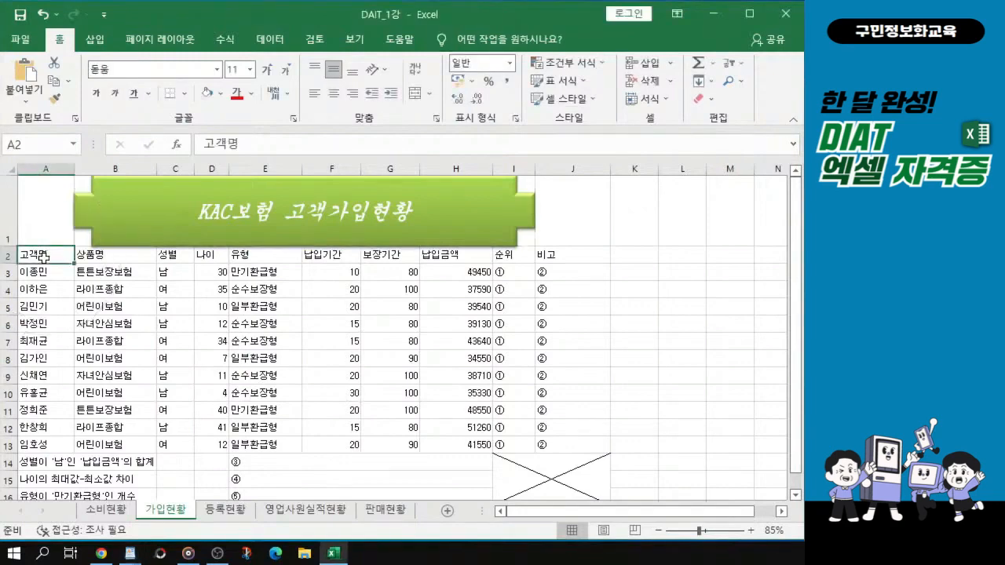
scroll(45, 257, "up", 1, "ctrl")
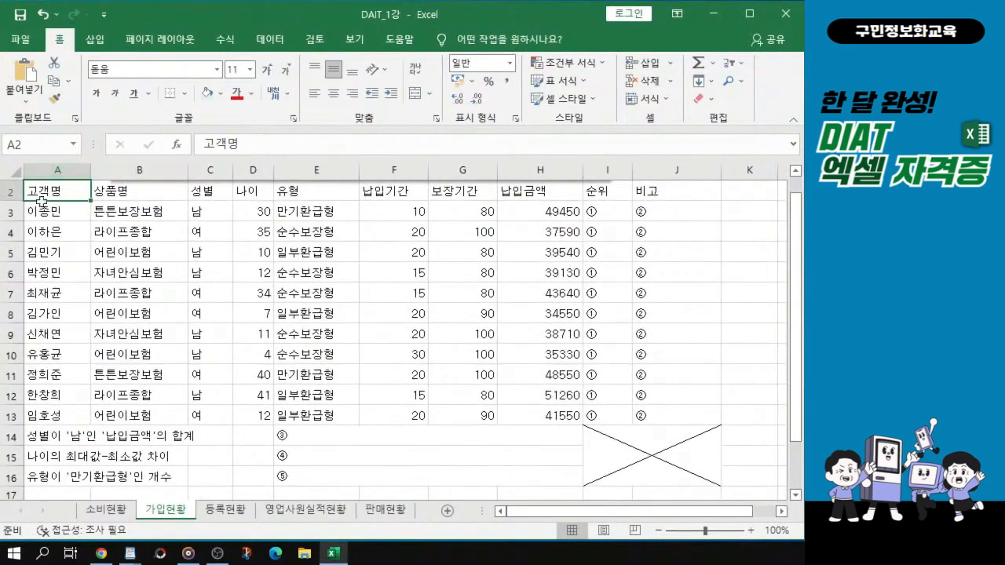
left_click(55, 192)
left_click(55, 192)
left_click_drag(55, 193, 672, 481)
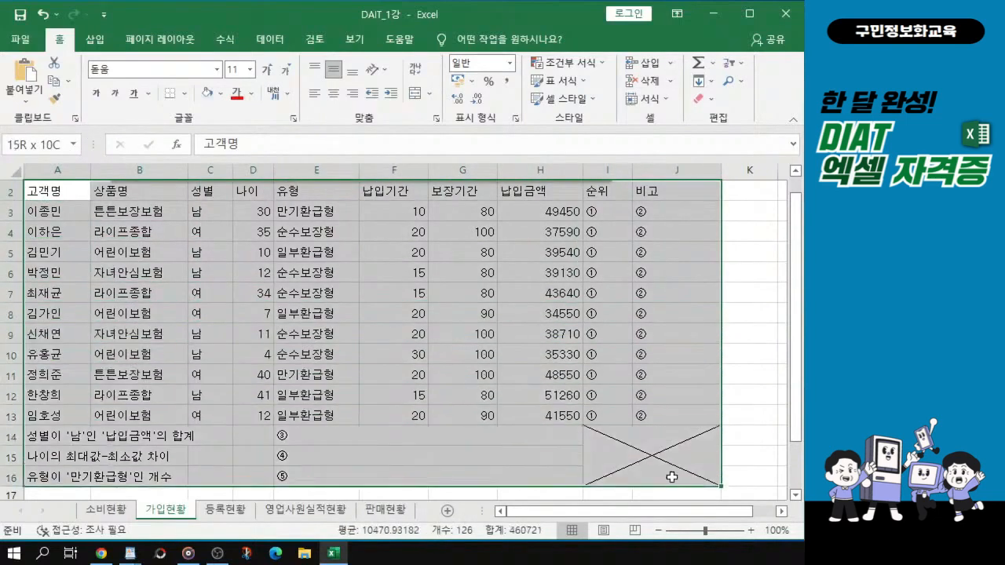
left_click_drag(672, 399, 613, 459)
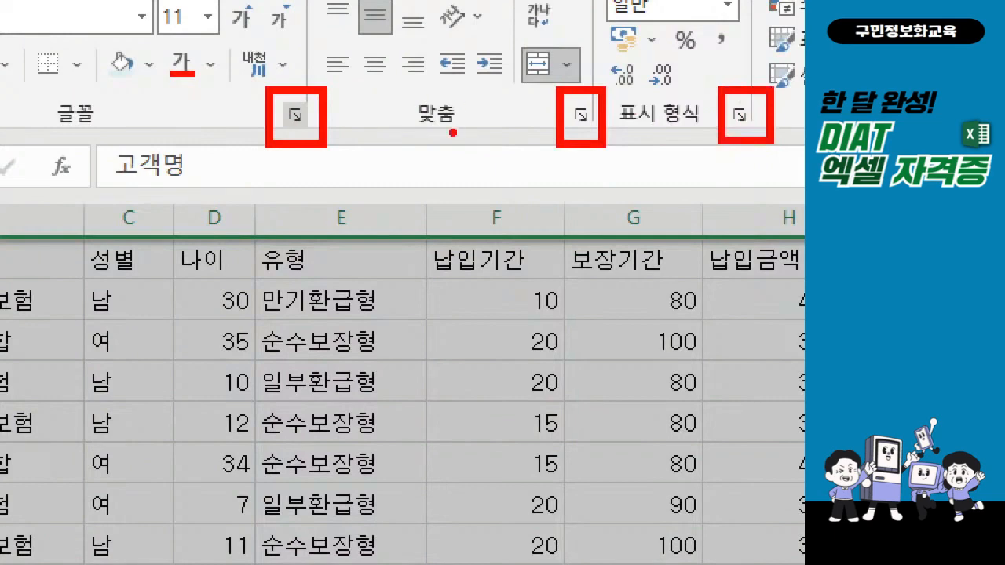
left_click_drag(433, 109, 490, 108)
left_click_drag(454, 128, 482, 127)
mouse_move(638, 105)
left_mouse_down()
mouse_move(672, 106)
mouse_move(652, 120)
mouse_move(673, 121)
left_mouse_up()
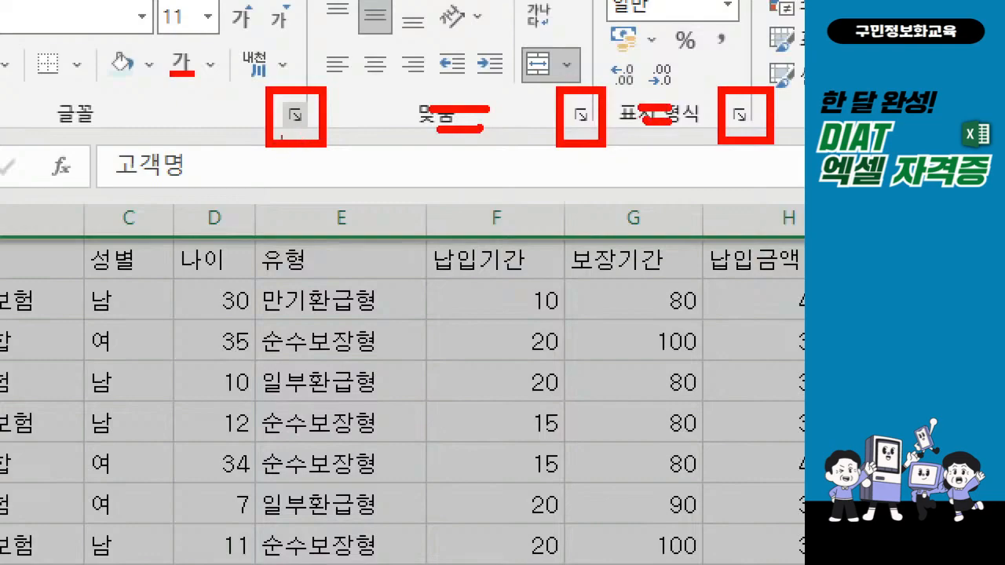
key("Escape")
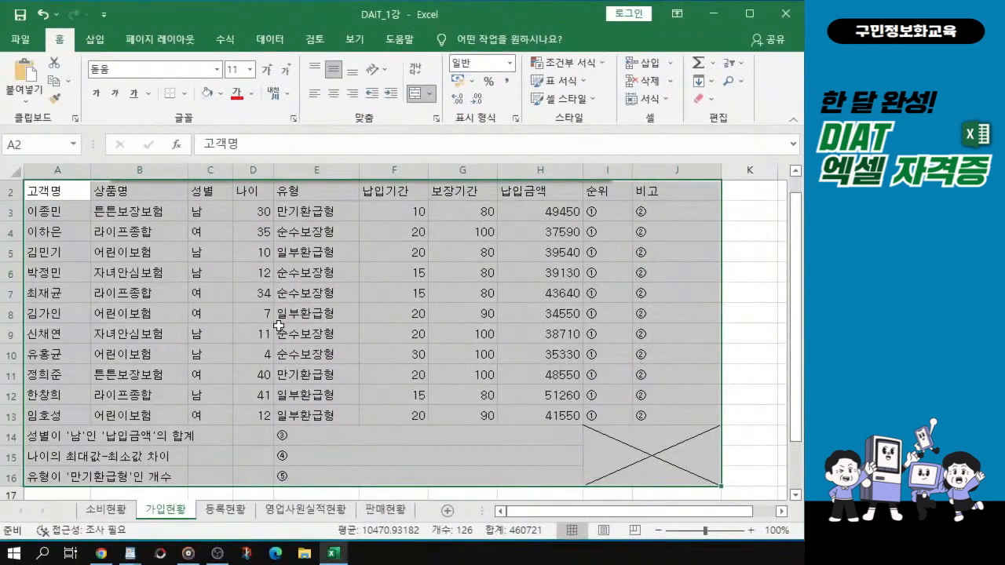
Step: Set outline and inside borders on A2:J16 with a thin solid line in black from the theme colours
key("ctrl+1")
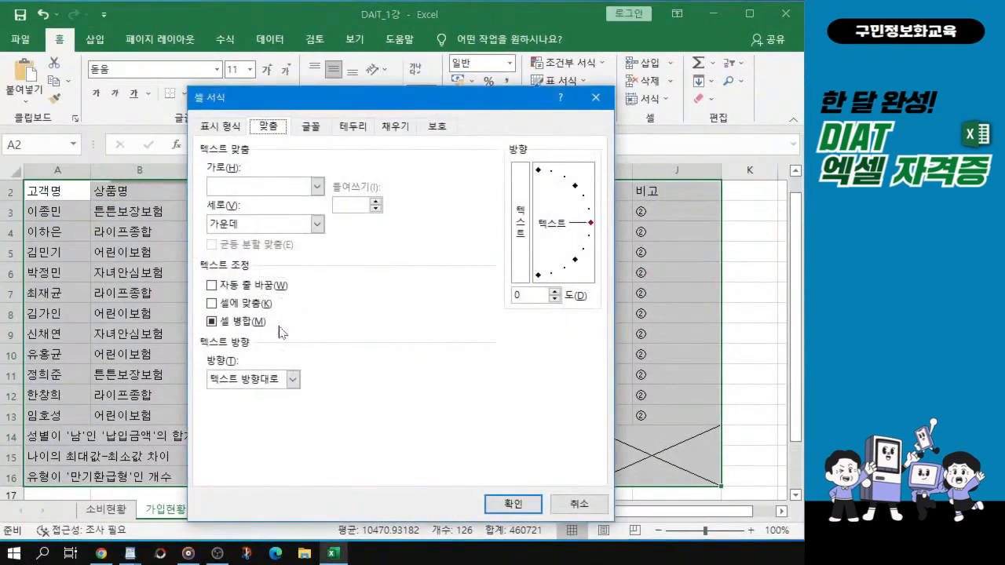
left_click(353, 129)
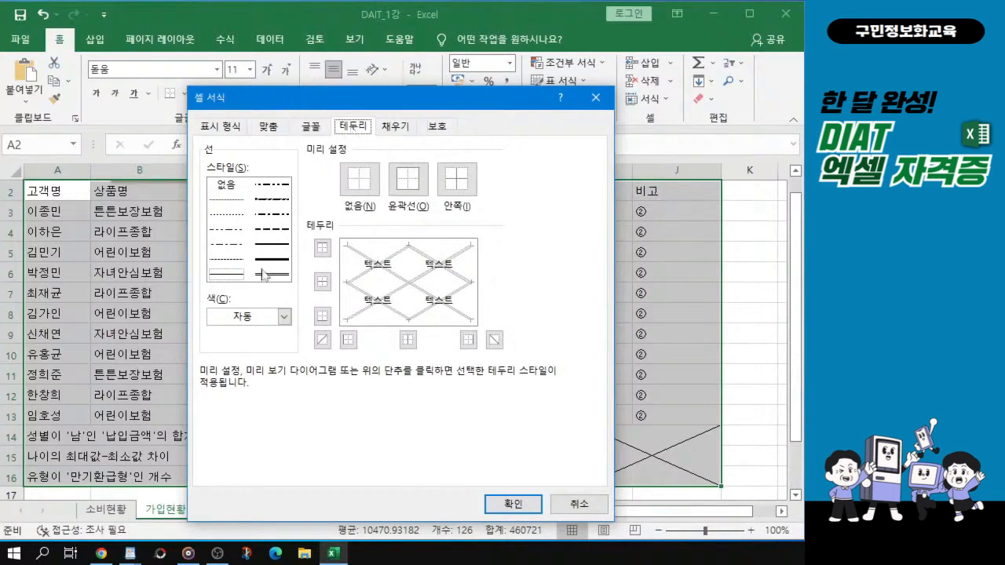
left_click(226, 277)
left_click(282, 318)
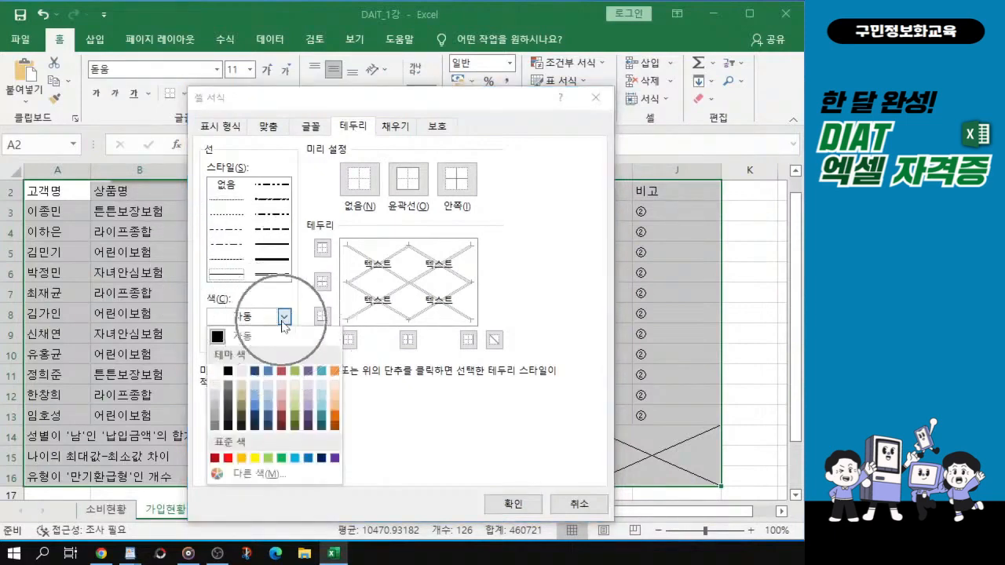
left_click(227, 370)
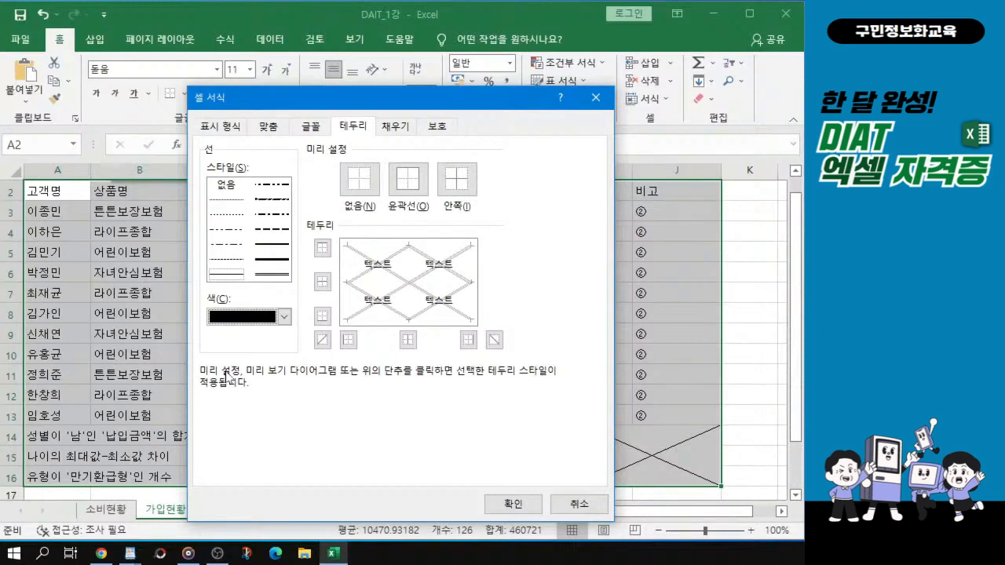
left_click(412, 185)
left_click(413, 189)
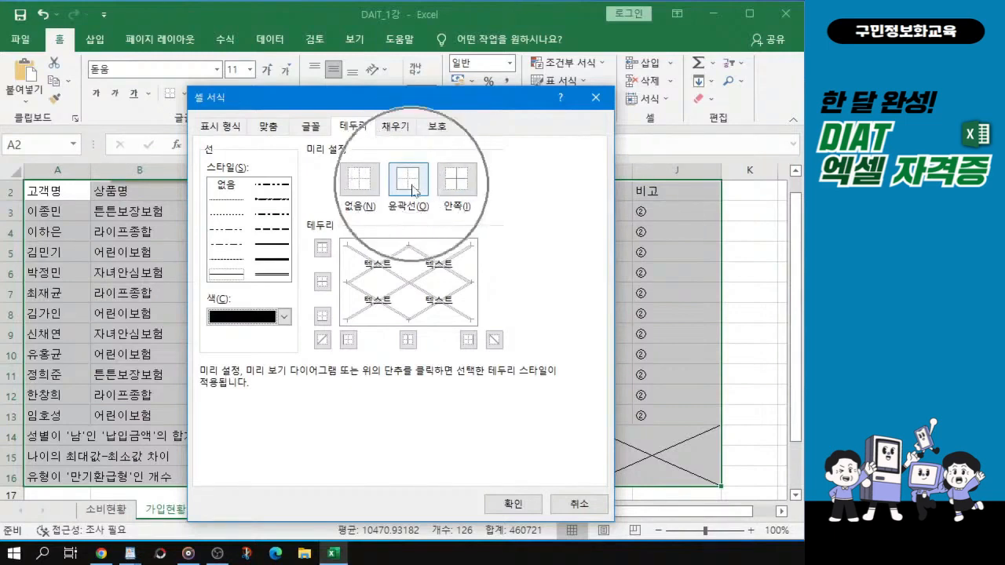
left_click(414, 189)
left_click(453, 185)
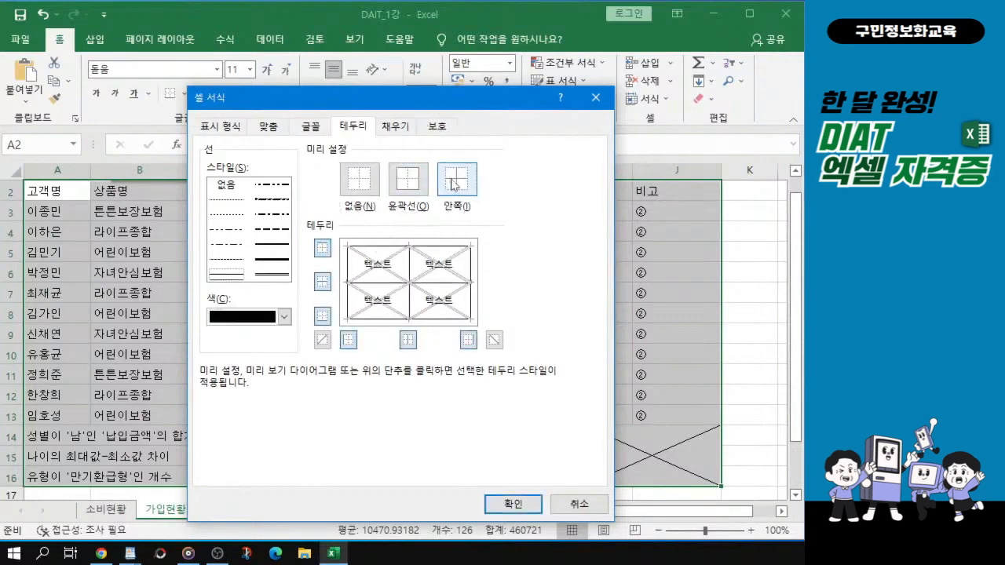
left_click(382, 252)
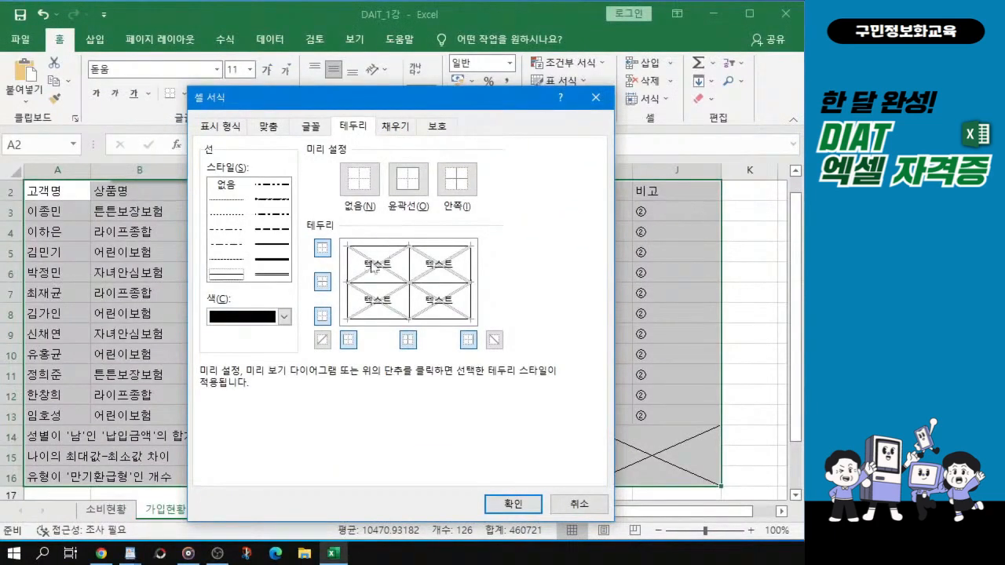
left_click(378, 248)
left_click(379, 248)
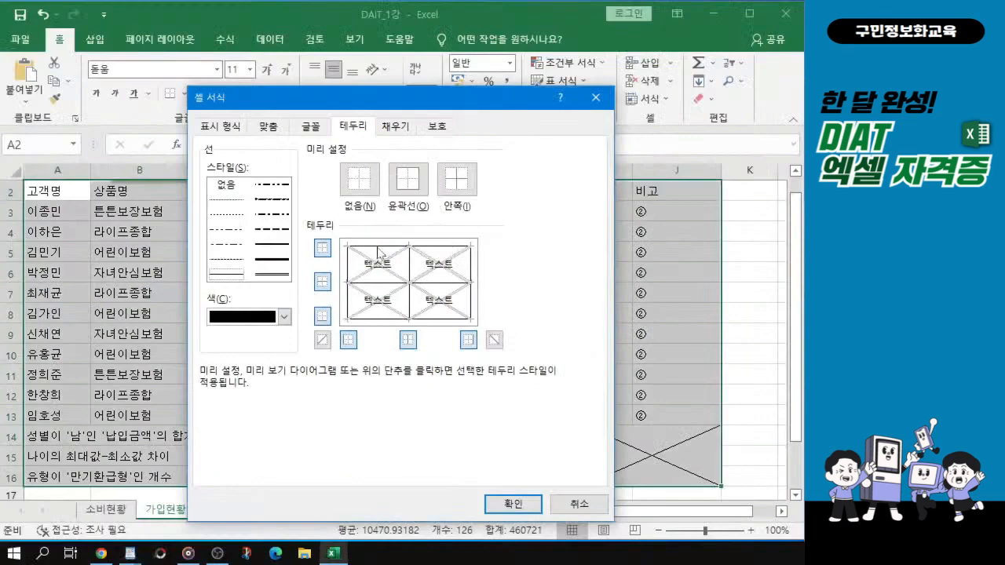
left_click(381, 244)
left_click(381, 244)
left_click(379, 248)
left_click(379, 248)
left_click(378, 248)
left_click(378, 248)
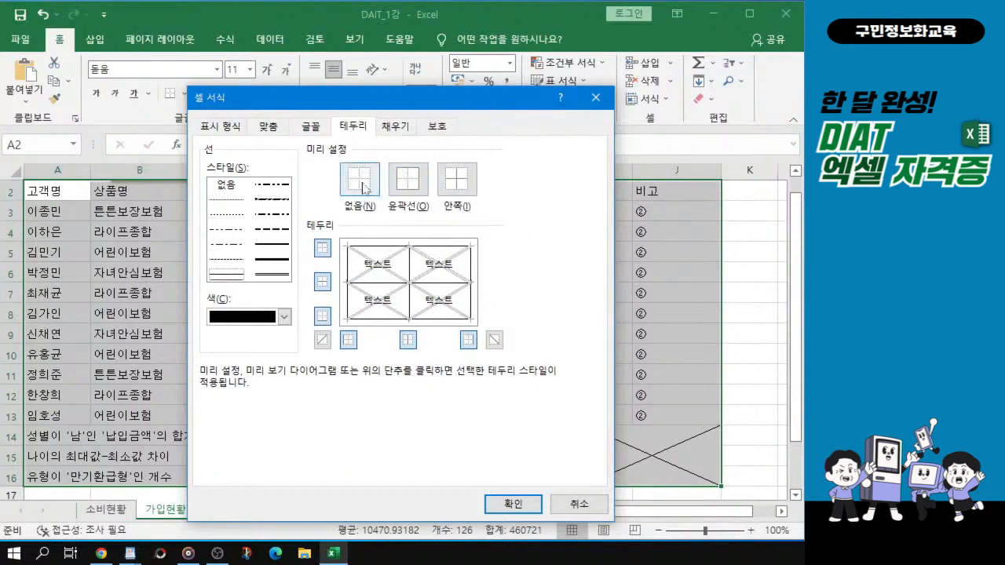
Step: Set the horizontal text alignment of A2:J16 to 가운데 and apply the cell formatting
left_click(270, 130)
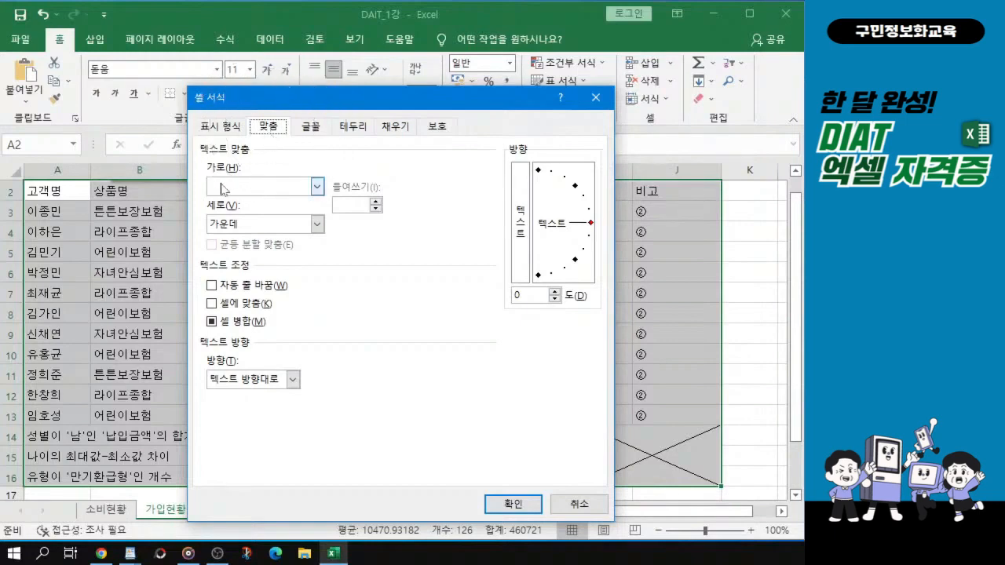
left_click(316, 187)
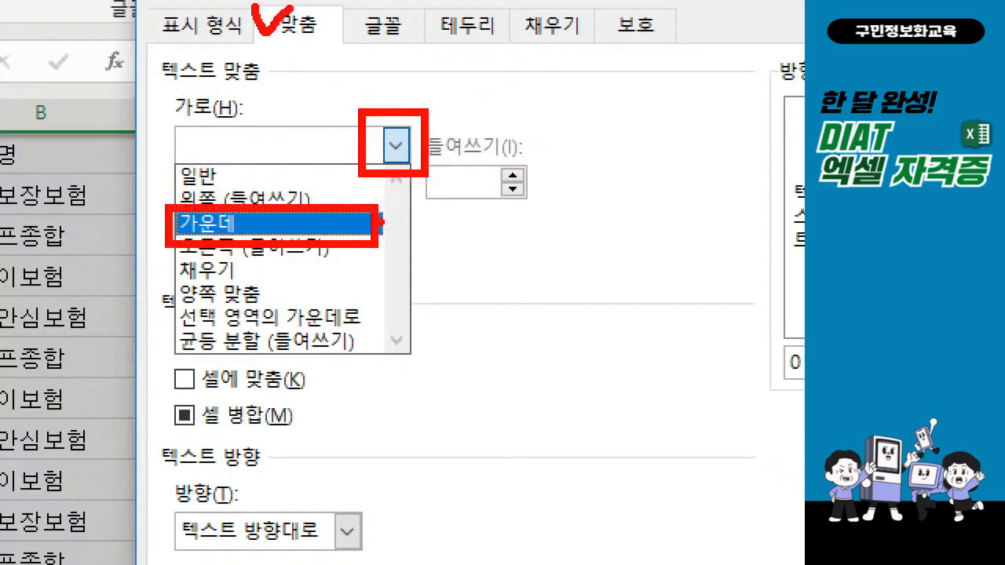
left_click(248, 227)
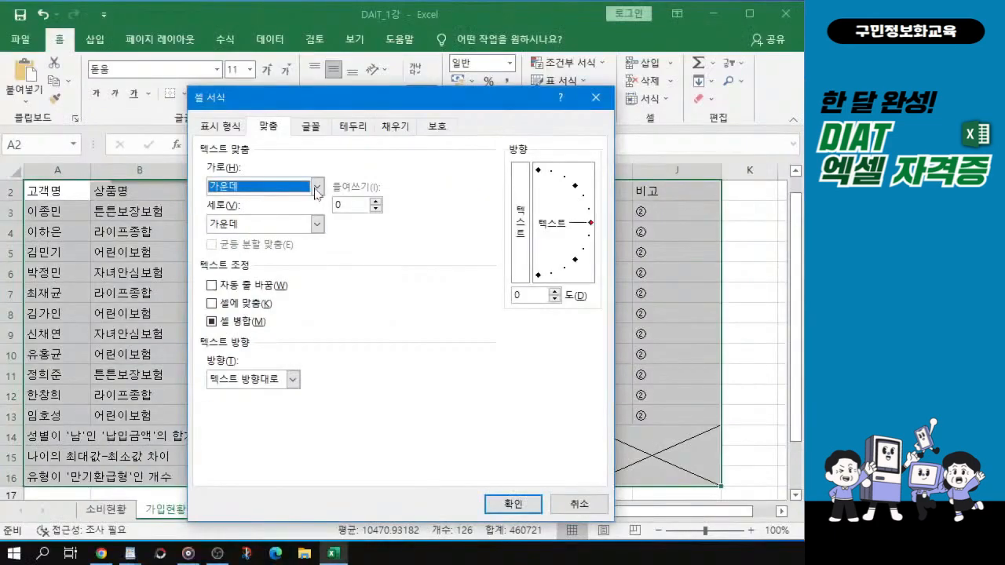
left_click(511, 506)
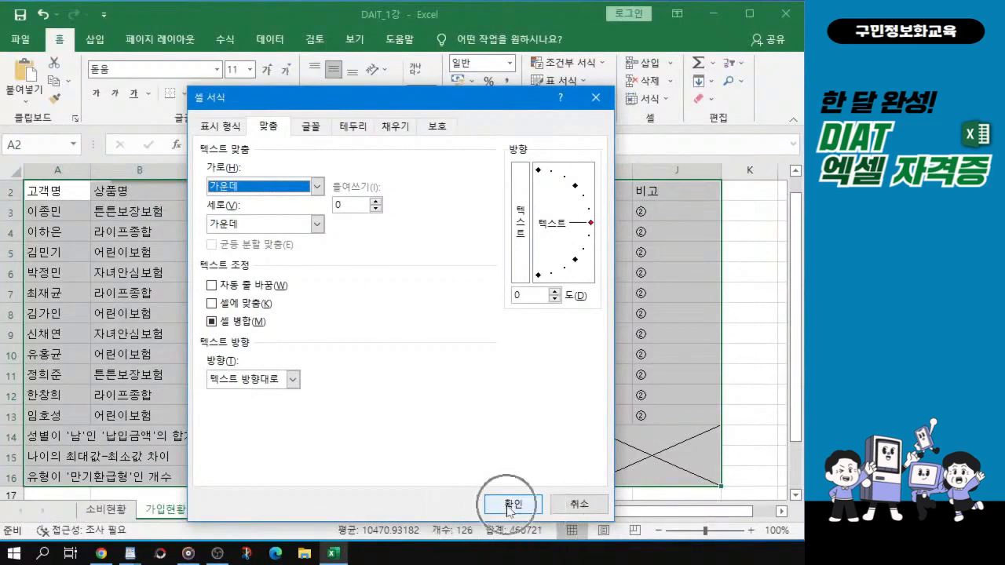
left_click(509, 508)
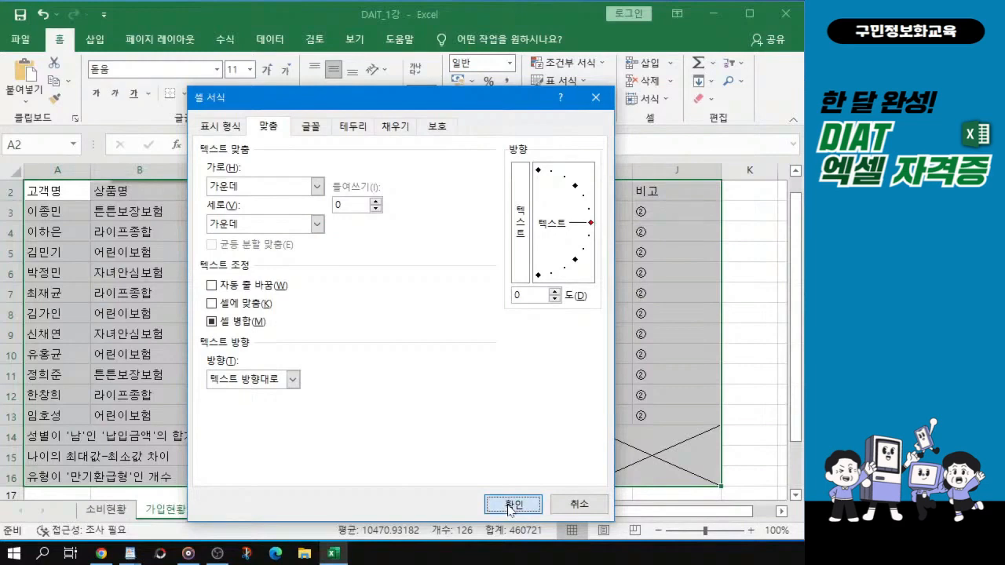
left_click(509, 509)
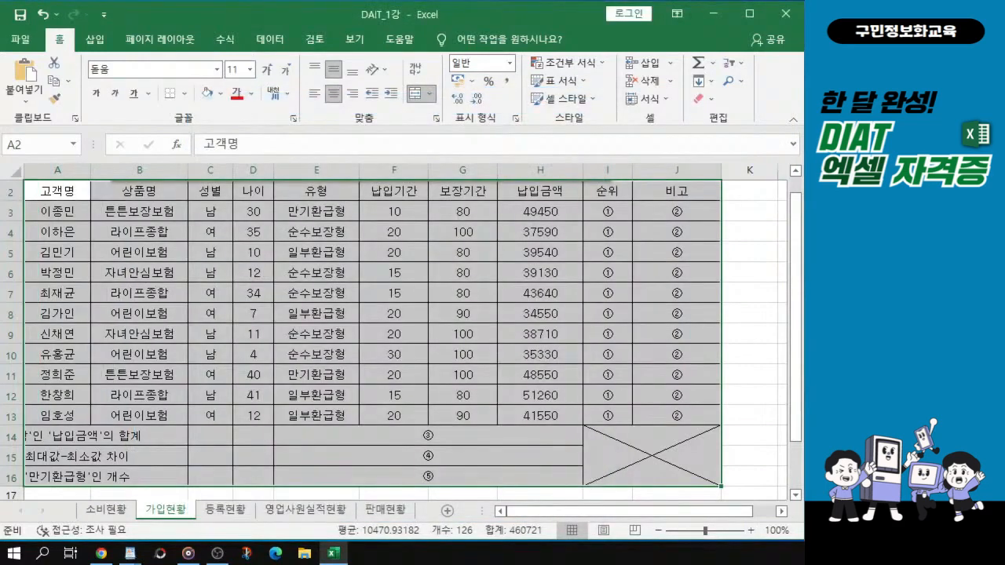
Step: Merge and centre A14:D14, the label cell for the sum of 납입금액 where 성별 is 남
key("alt+Tab")
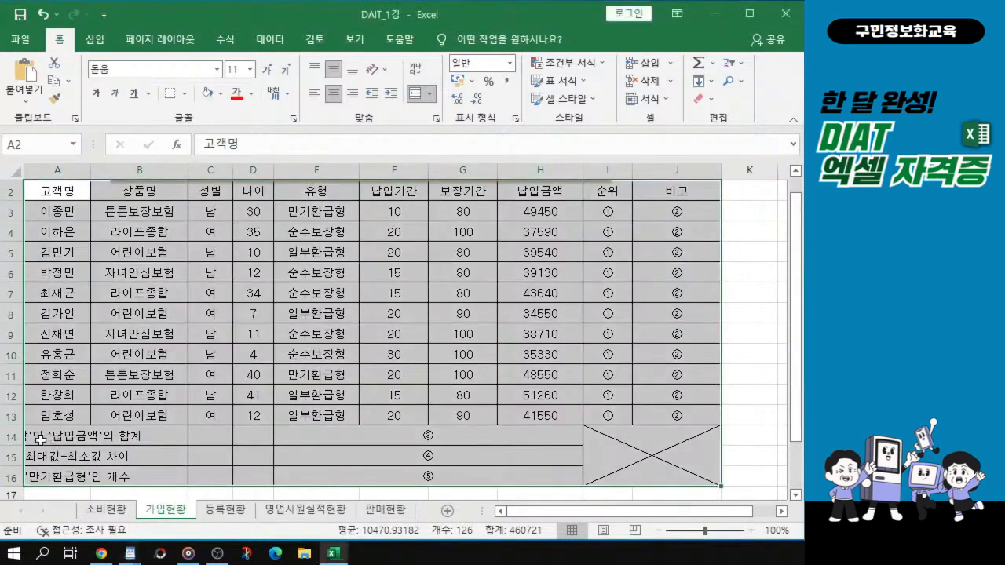
left_click(39, 442)
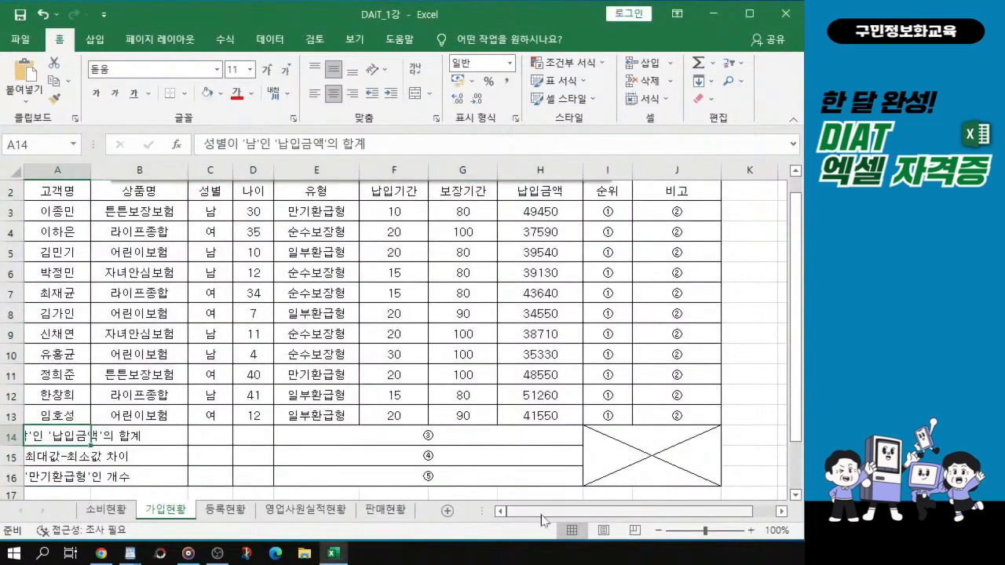
key("ctrl")
key("ctrl")
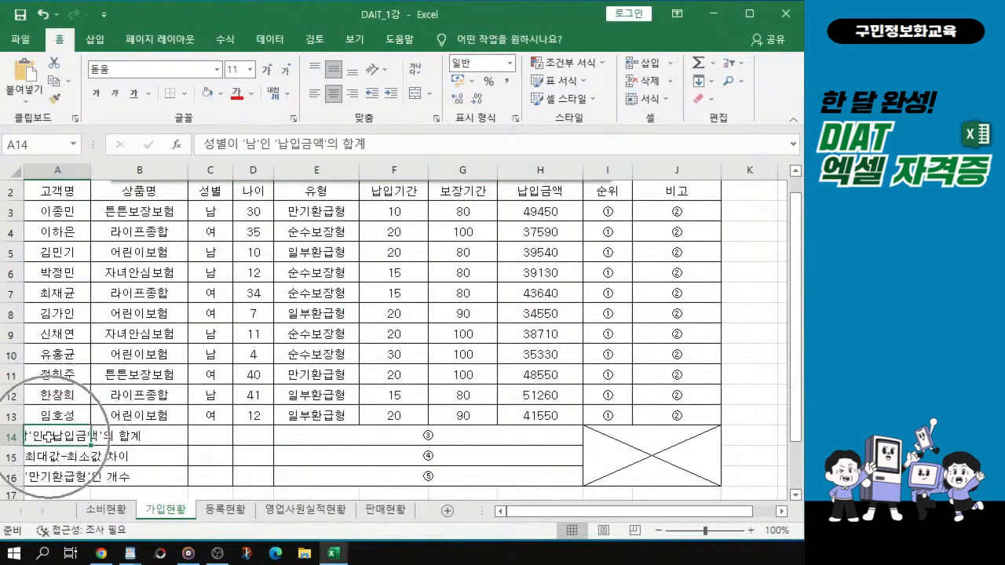
key("ctrl")
key("ctrl")
key("ctrl")
key("ctrl")
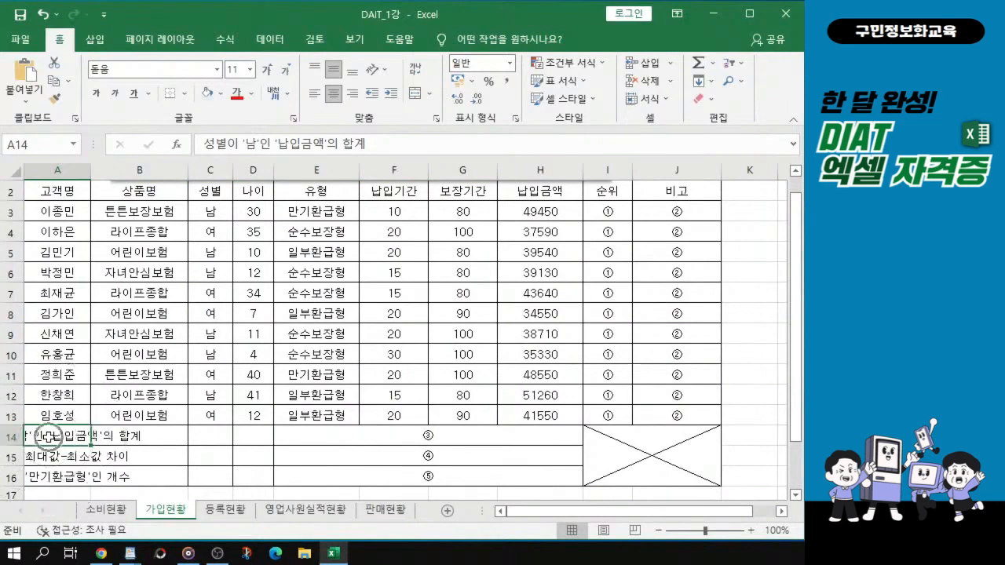
key("ctrl")
key("ctrl")
left_click_drag(49, 435, 243, 442)
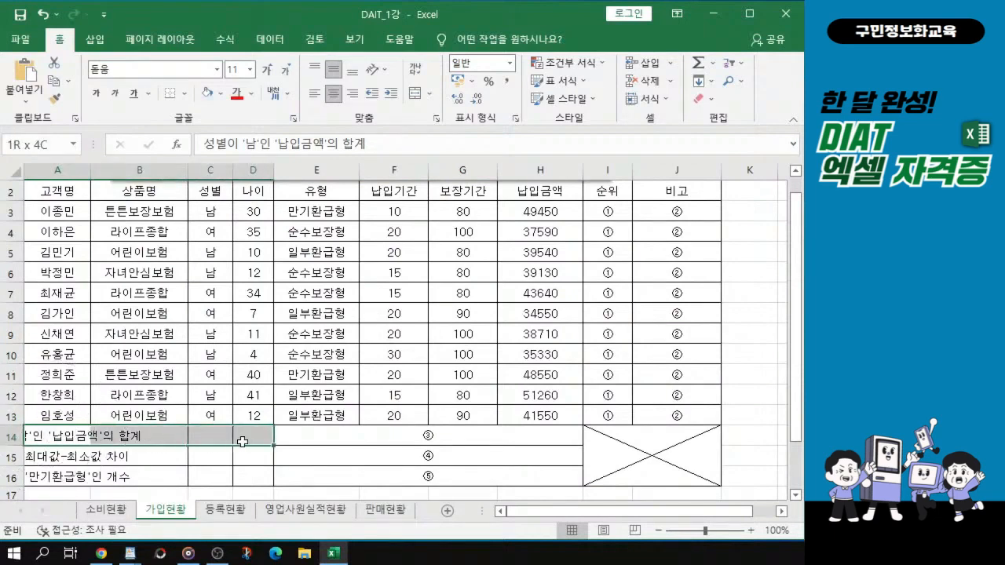
key("ctrl")
key("ctrl")
key("ctrl")
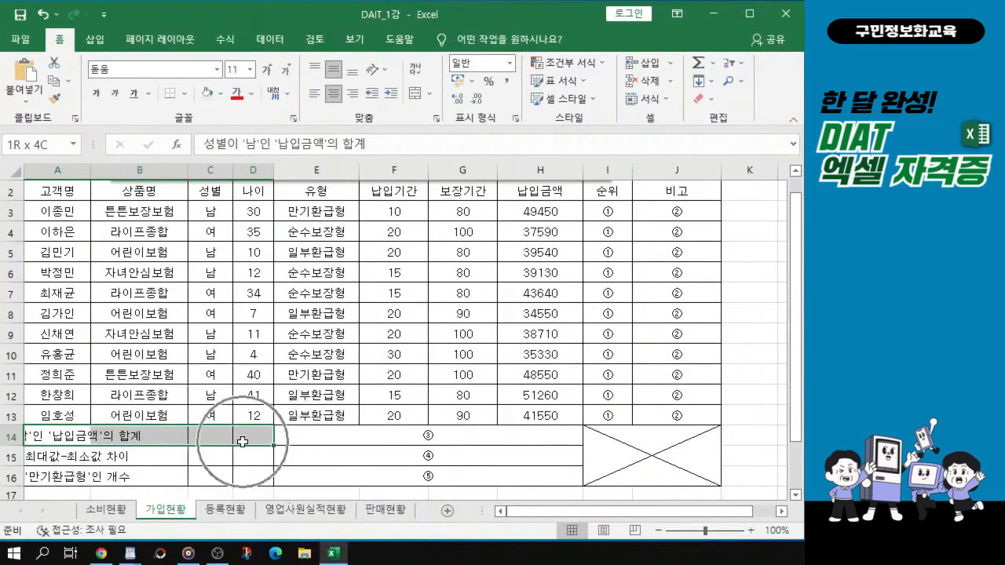
key("ctrl")
left_click_drag(243, 442, 243, 442)
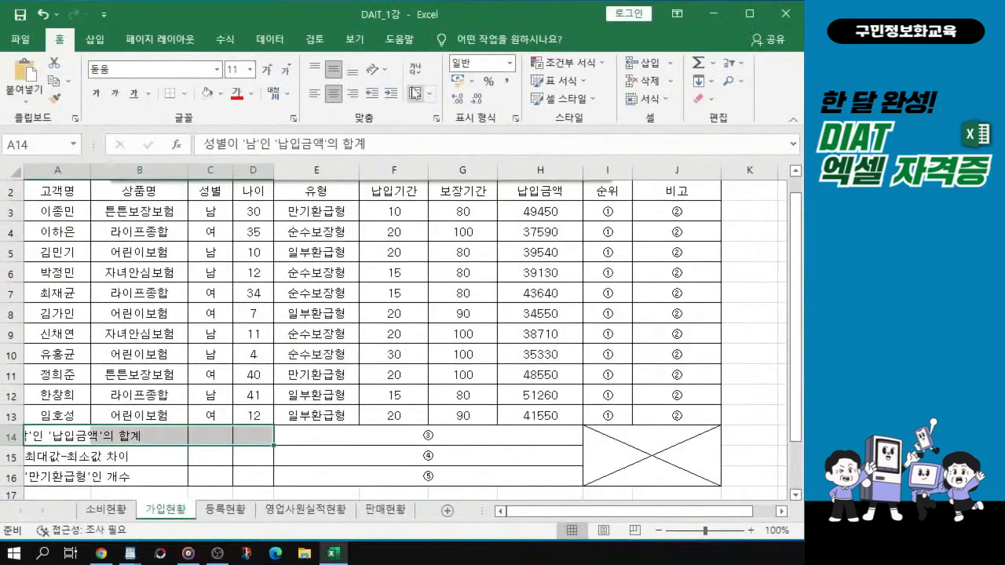
left_click(413, 92)
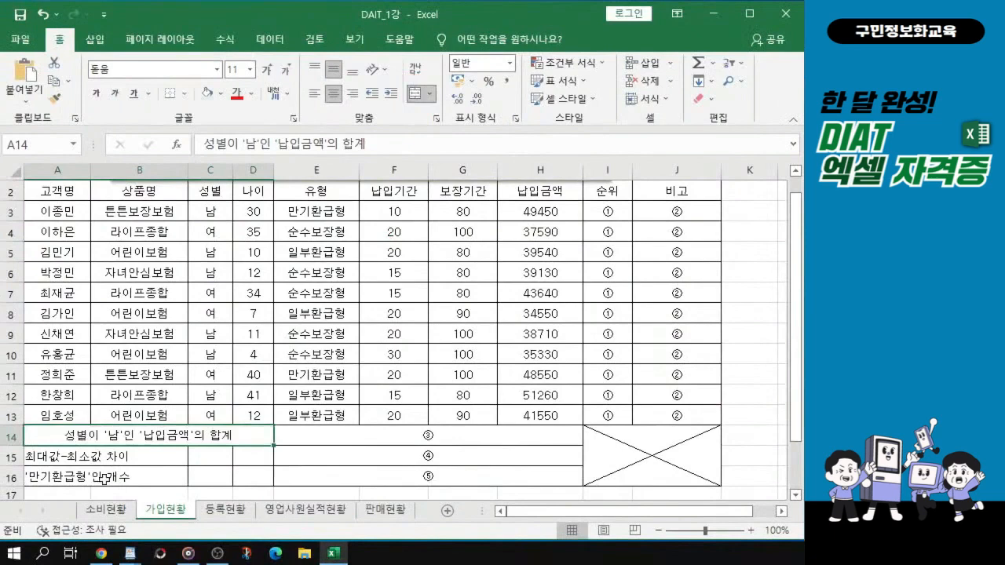
Step: Merge and centre A15:D15, the label cell 나이의 최대값-최소값 차이
left_click(51, 460)
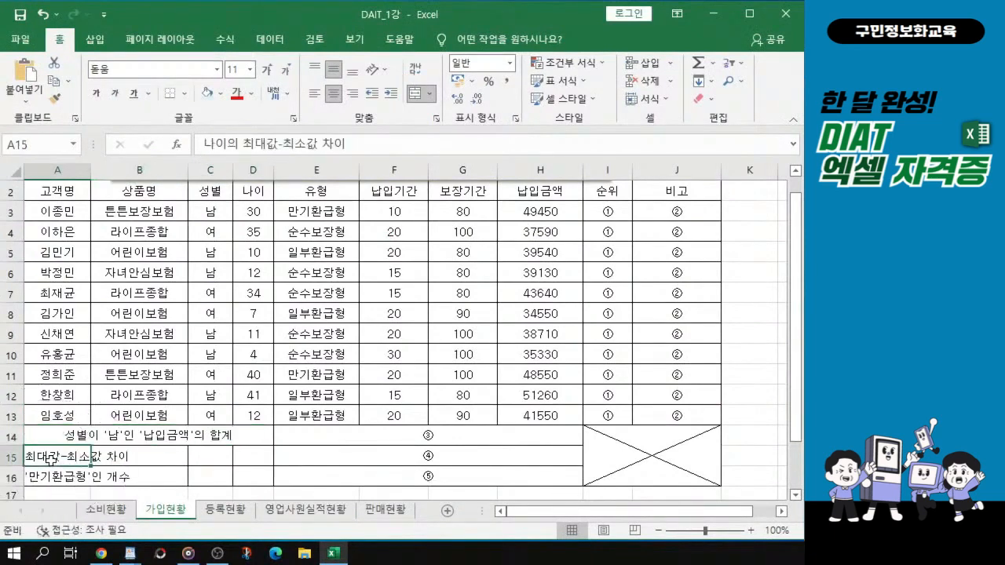
left_click_drag(50, 460, 240, 457)
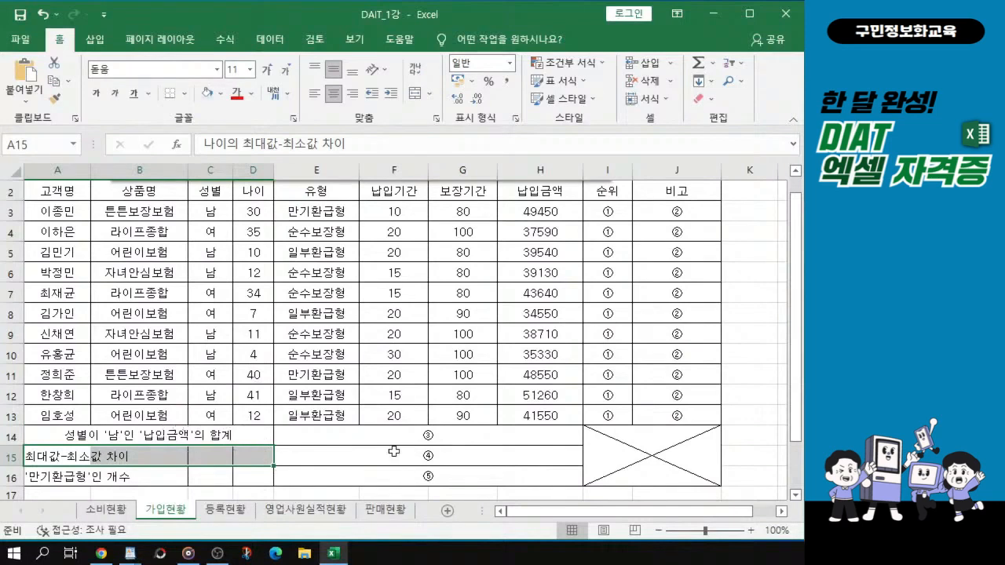
left_click(415, 95)
left_click(414, 95)
left_click(415, 95)
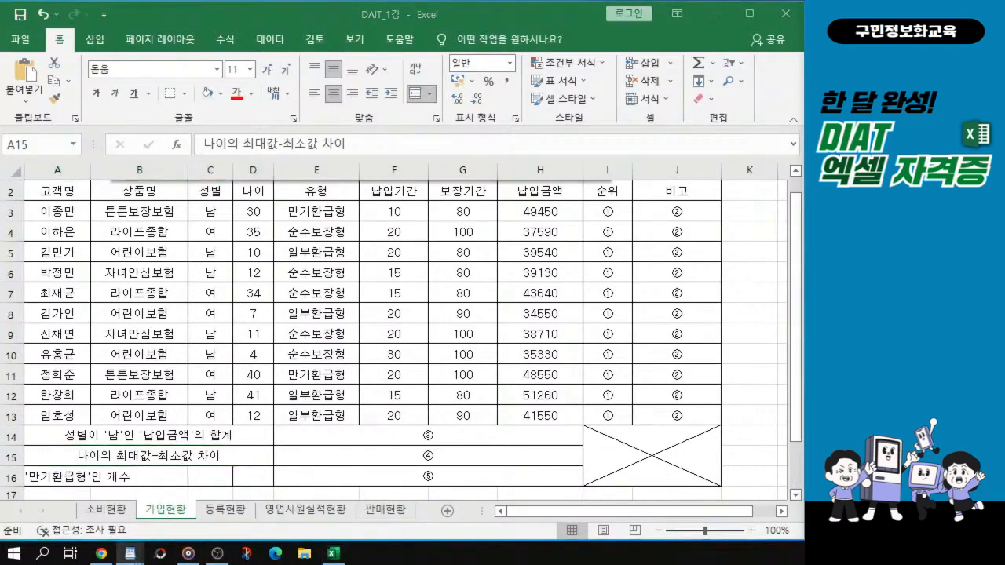
Step: Merge and centre A16:D16, the label cell 유형이 '만기환급형'인 개수
left_click(33, 477)
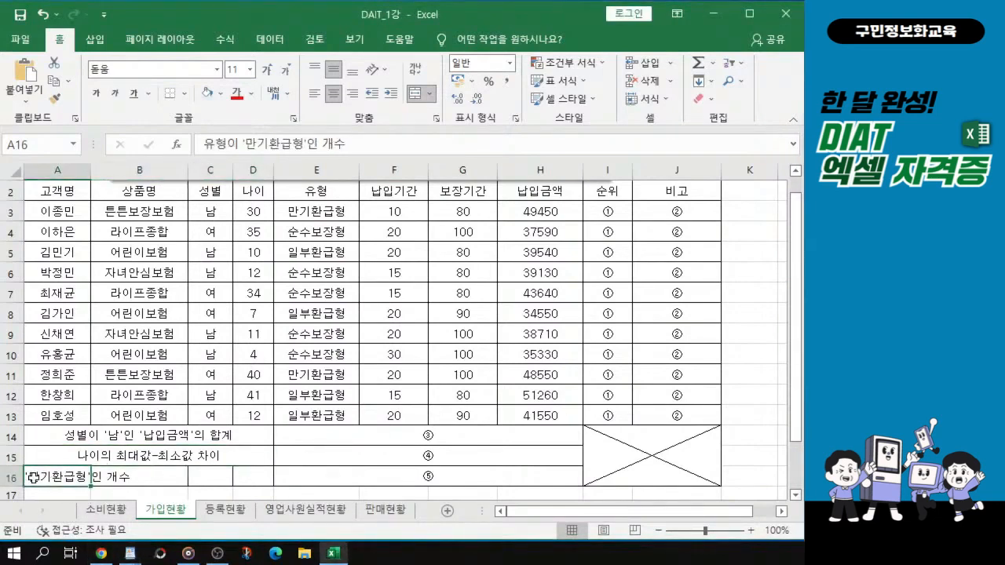
left_click_drag(33, 477, 247, 475)
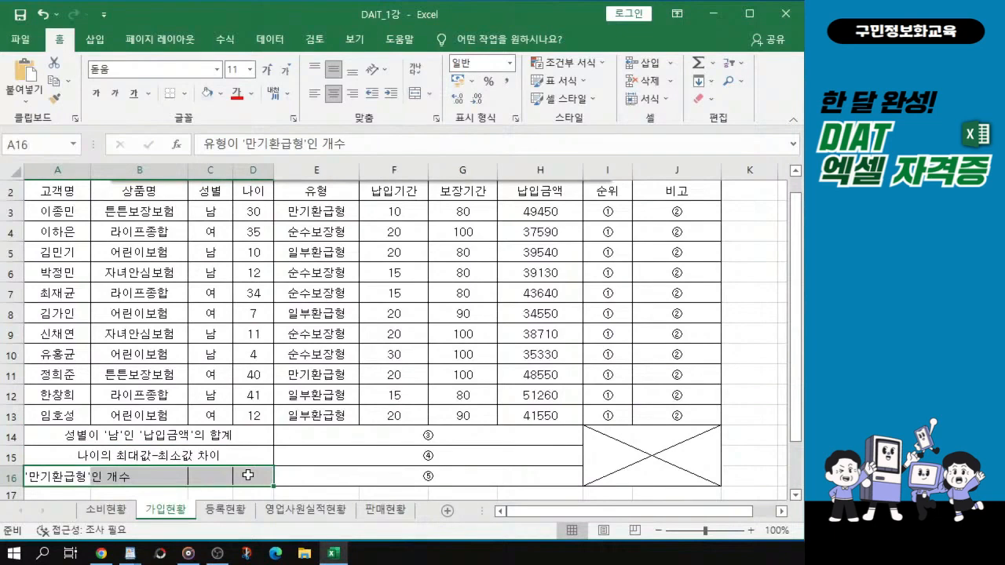
left_click(415, 96)
left_click(415, 96)
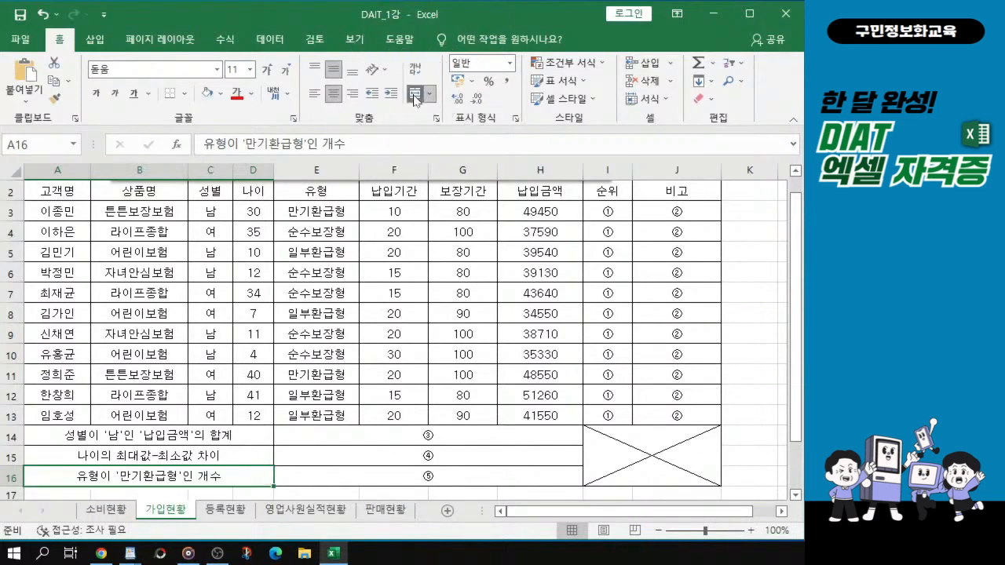
Step: Select the header row A2:J2 together with the merged label cells A14:D16
key("alt+Tab")
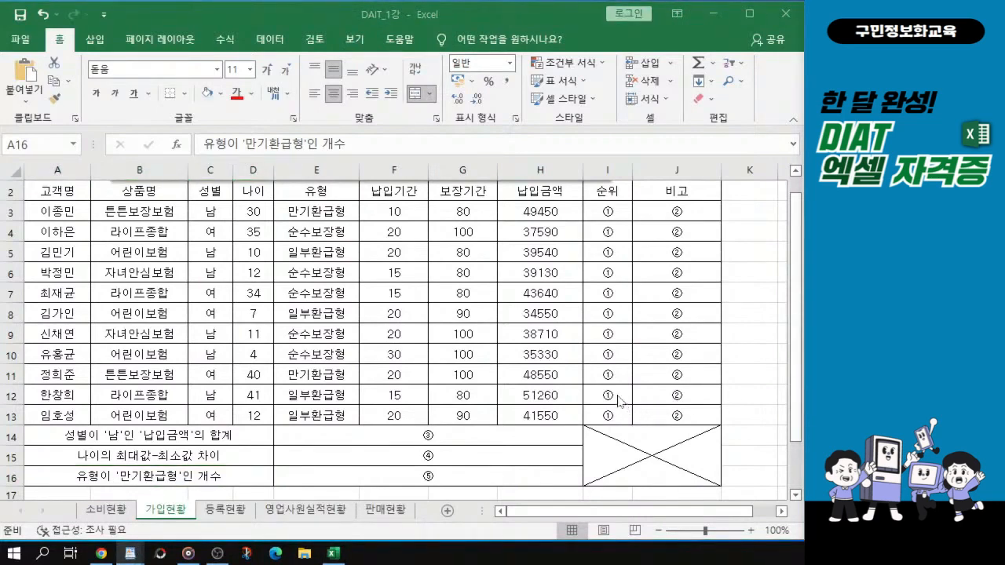
scroll(475, 271, "up", 1)
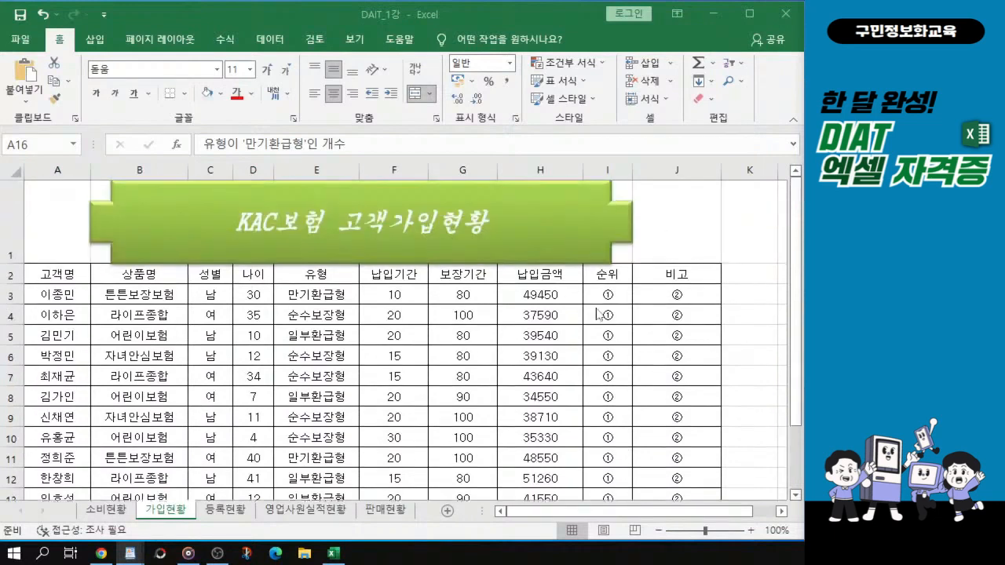
left_click(51, 272)
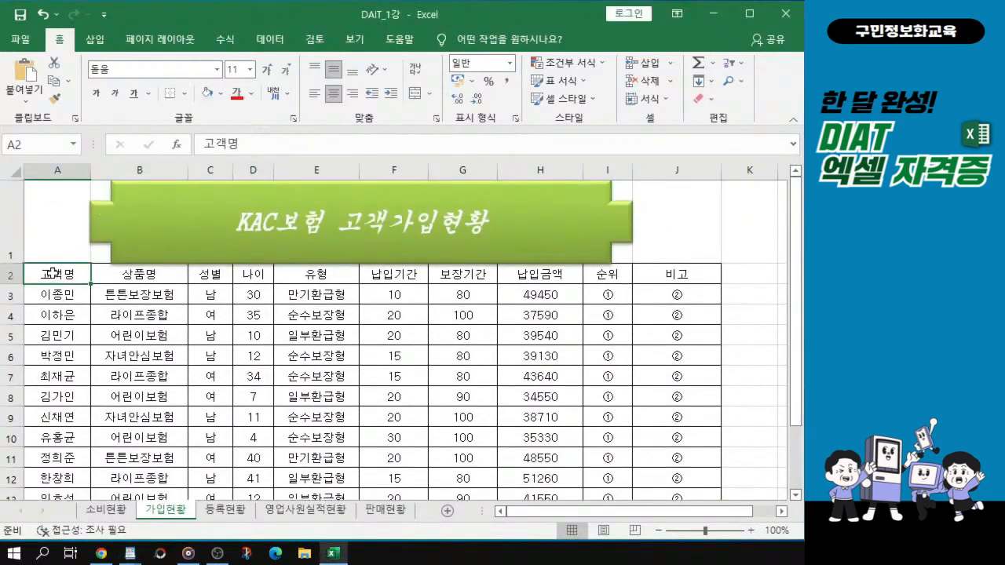
left_click(52, 272)
left_click(52, 272, "ctrl")
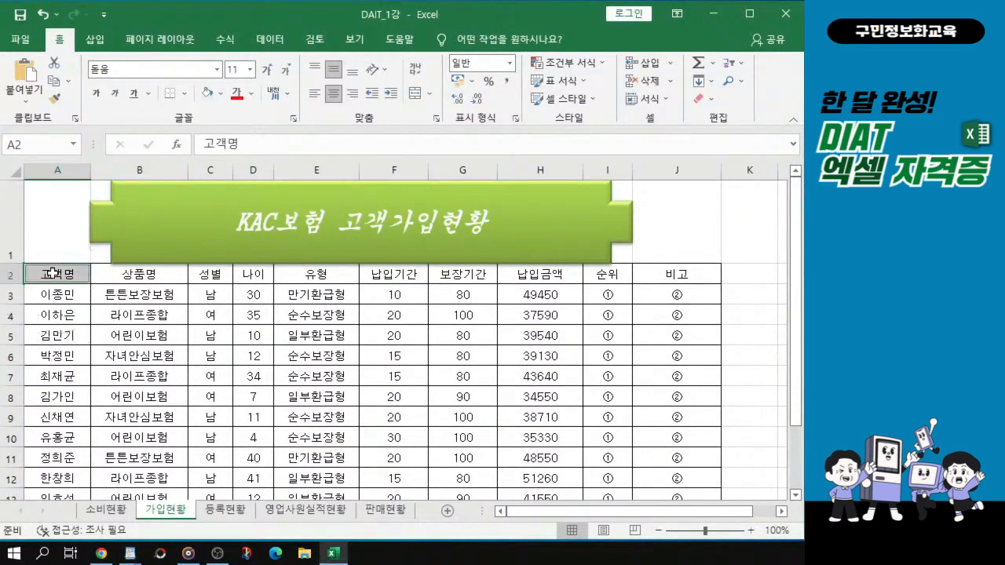
left_click(52, 272)
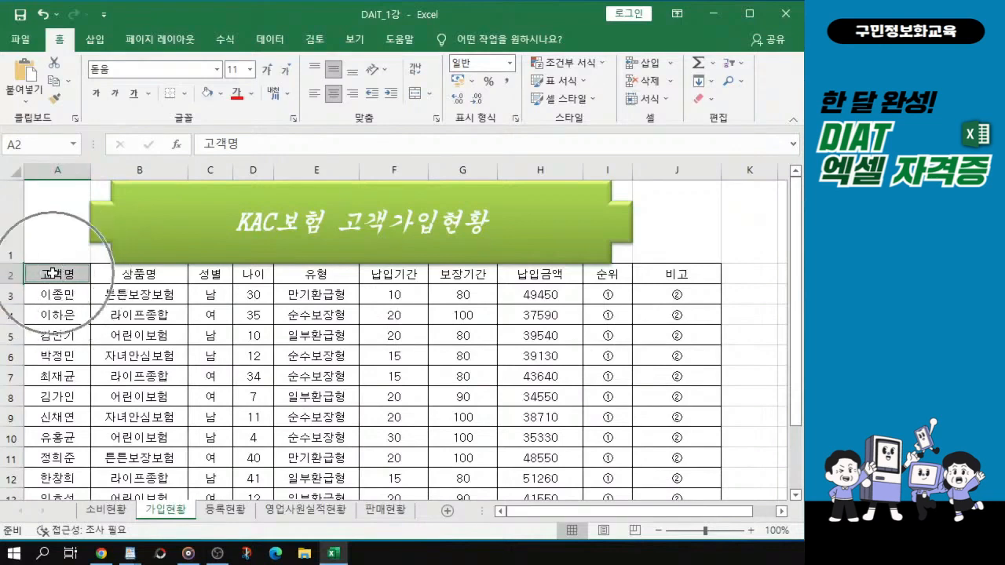
left_click_drag(52, 273, 688, 273)
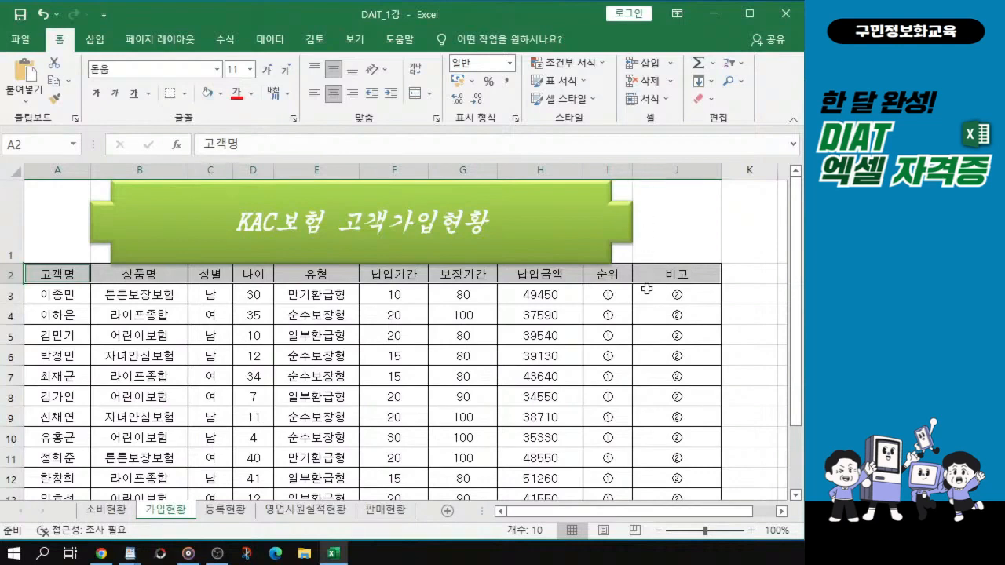
left_click(41, 281)
left_click(670, 274, "shift")
scroll(219, 353, "down", 1)
scroll(219, 353, "up", 1)
scroll(219, 354, "down", 1)
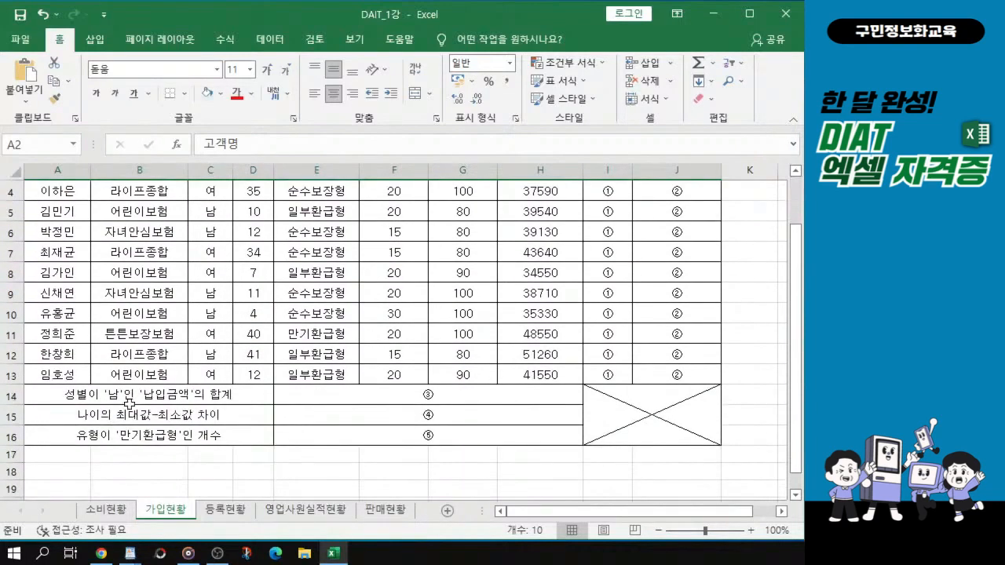
scroll(130, 403, "up", 1)
scroll(129, 403, "down", 1)
left_click(106, 396)
left_click_drag(105, 397, 124, 438)
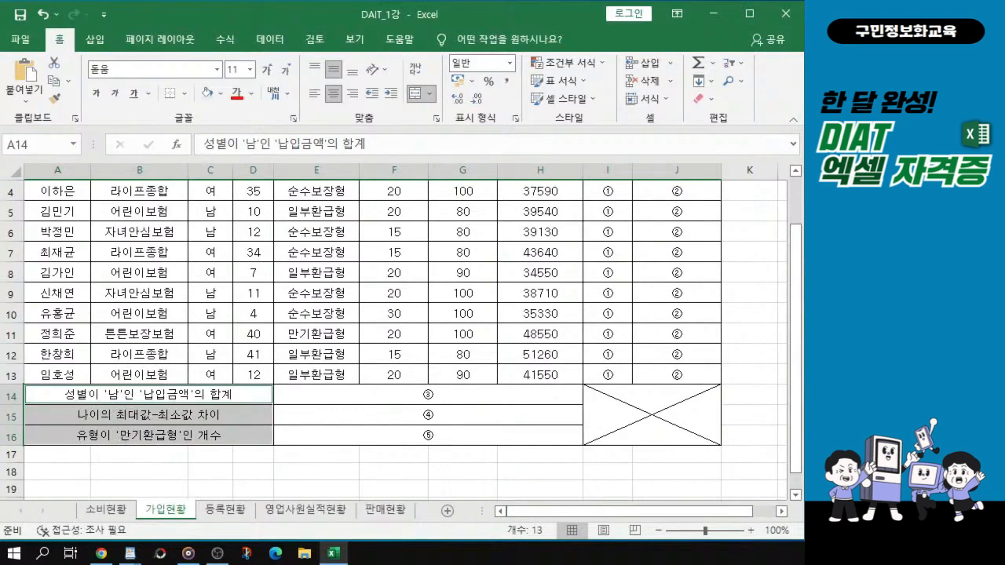
key("alt+Tab")
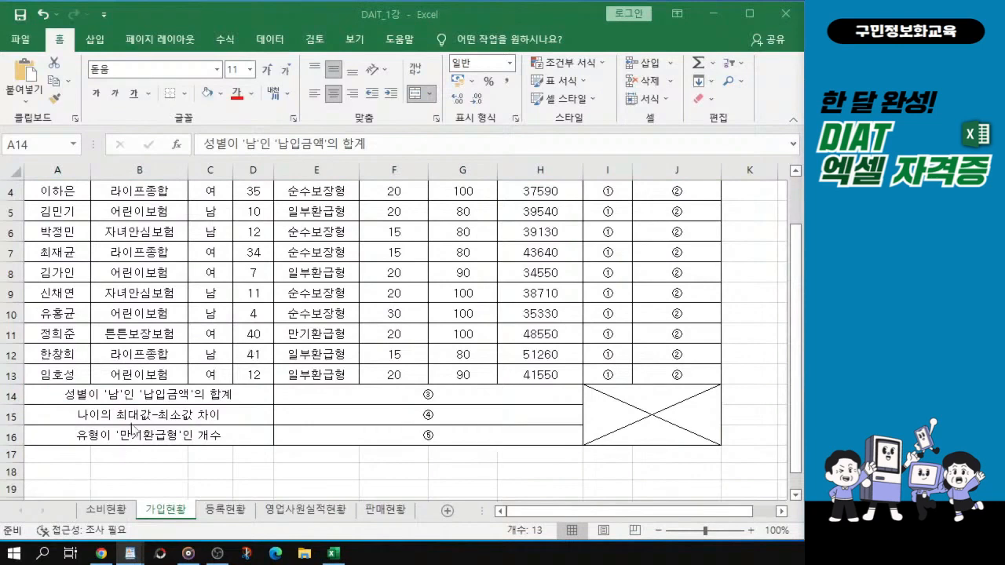
key("alt+Tab")
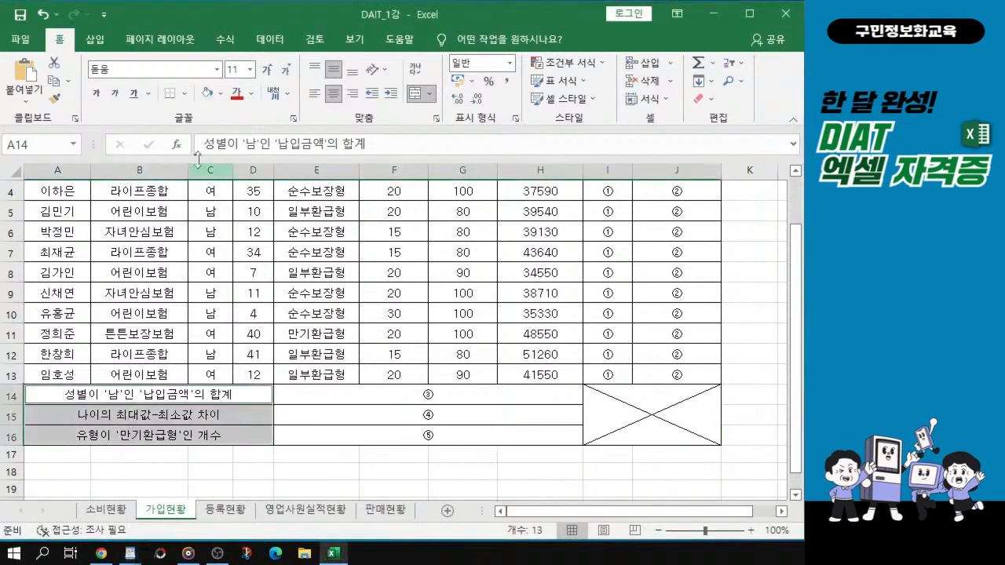
Step: Fill the selected header and label cells with the lightest red theme tint, make their text bold, and deselect them
left_click(221, 94)
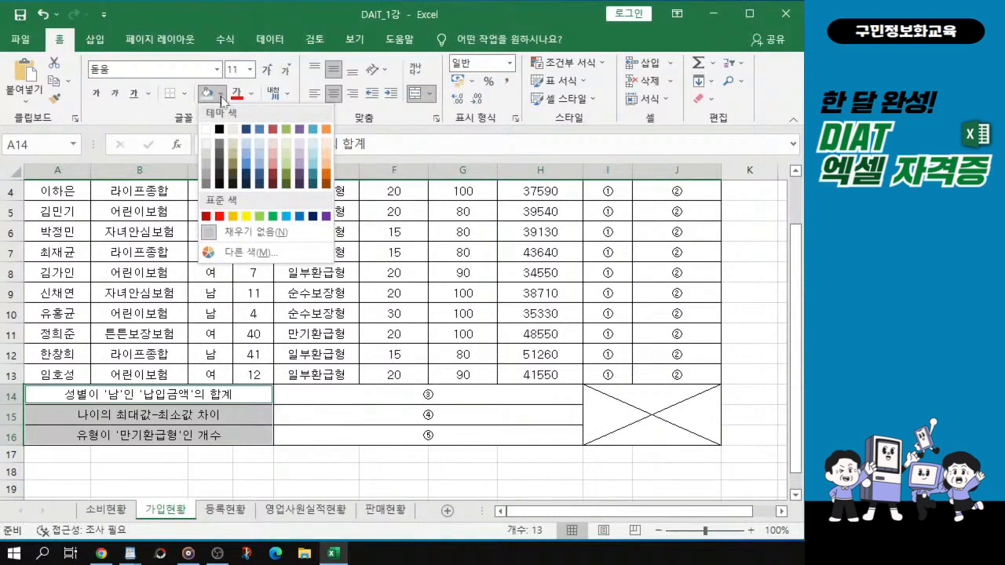
left_click(272, 130)
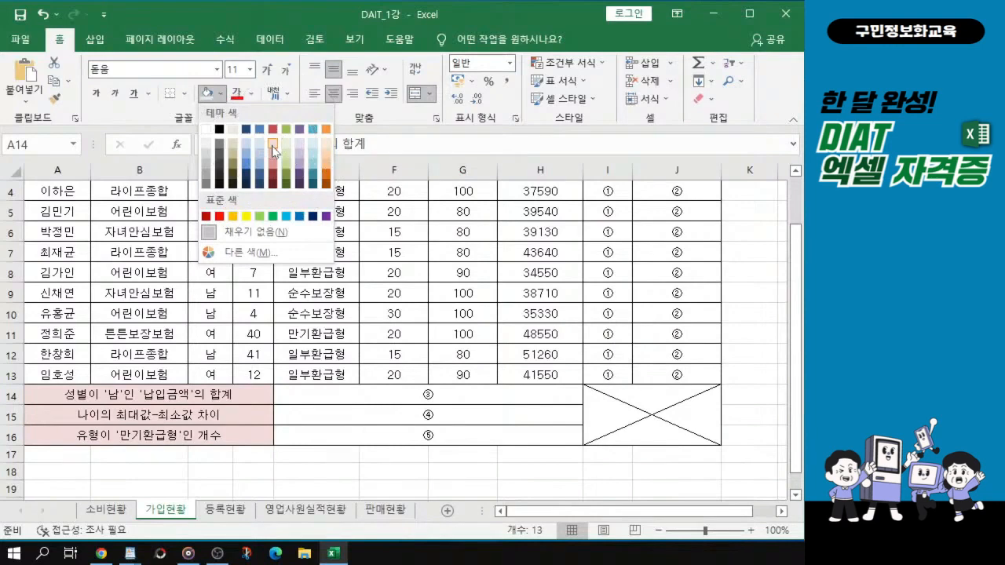
left_click(273, 145)
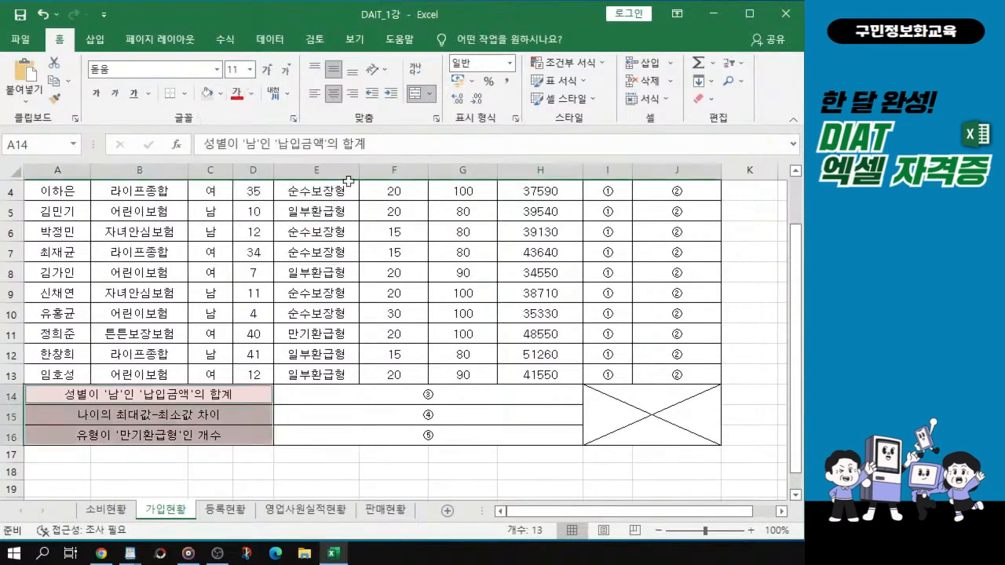
left_click(96, 96)
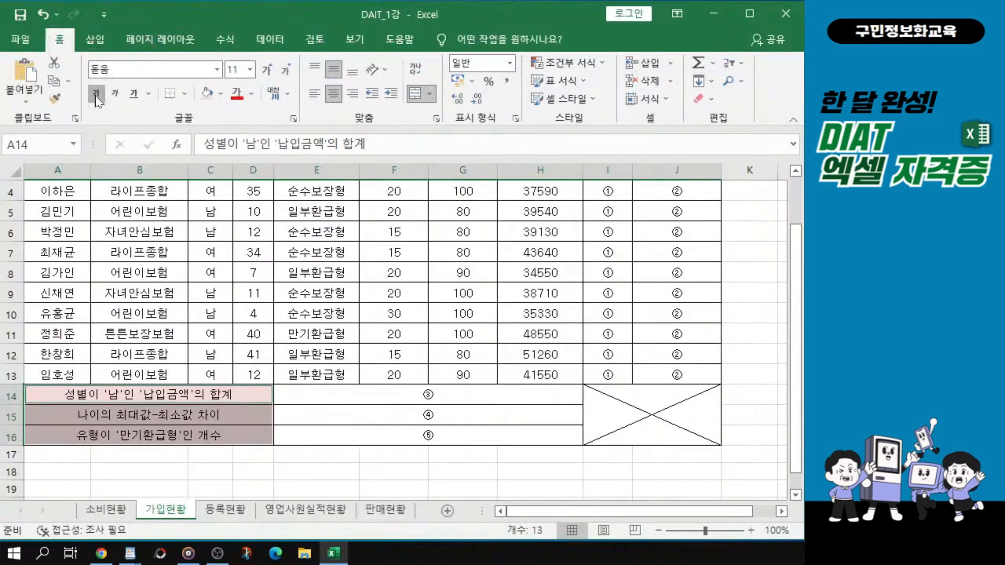
scroll(236, 369, "up", 1)
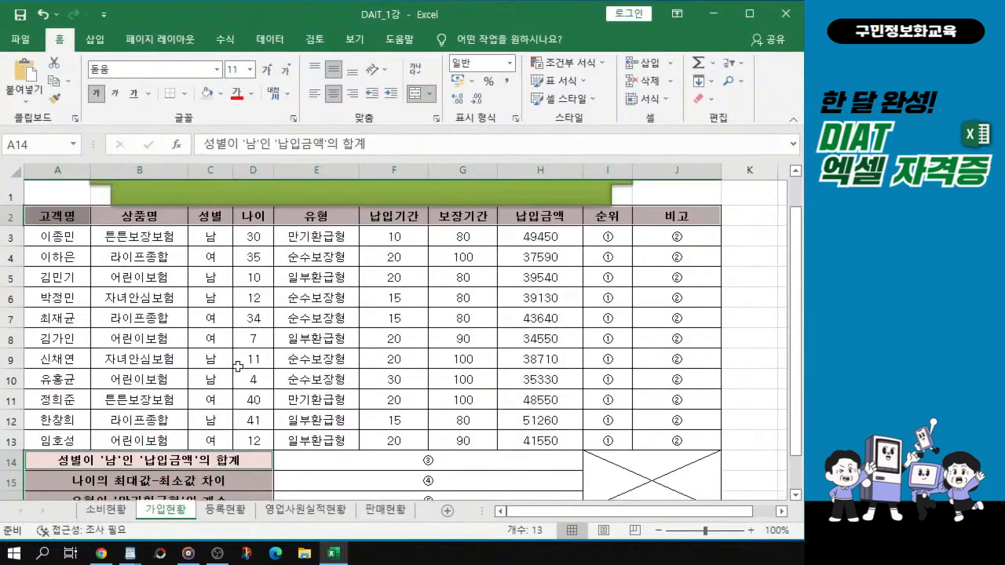
scroll(230, 359, "down", 1)
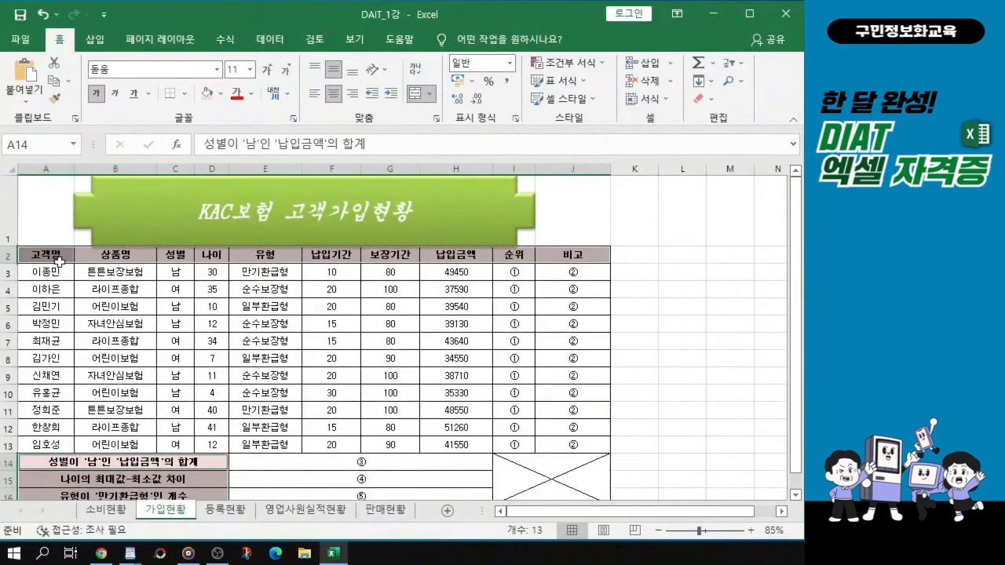
left_click(60, 260)
left_click(142, 344)
left_click(209, 356)
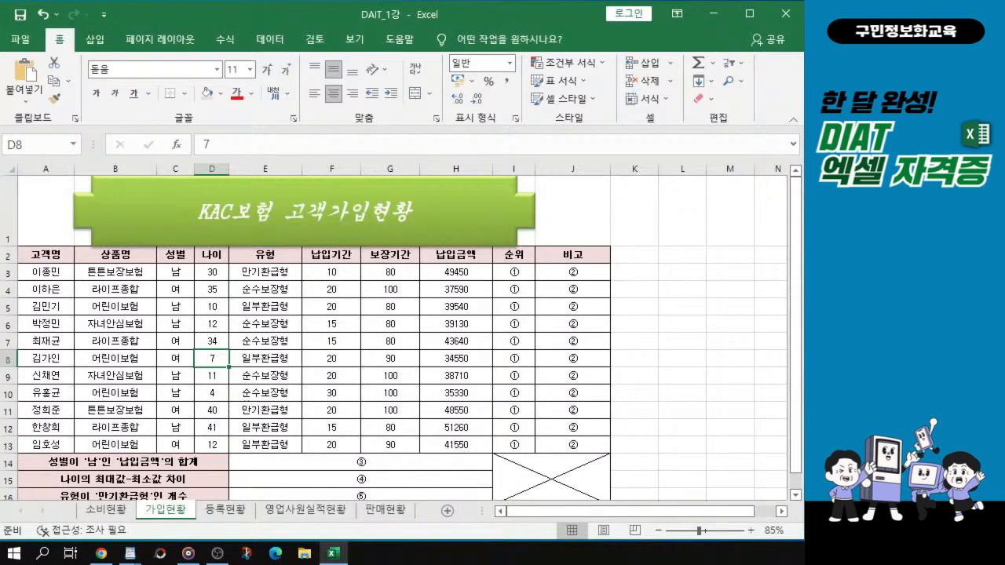
Step: Switch to the 등록현황 sheet and set the height of row 1 to 70
key("alt+Tab")
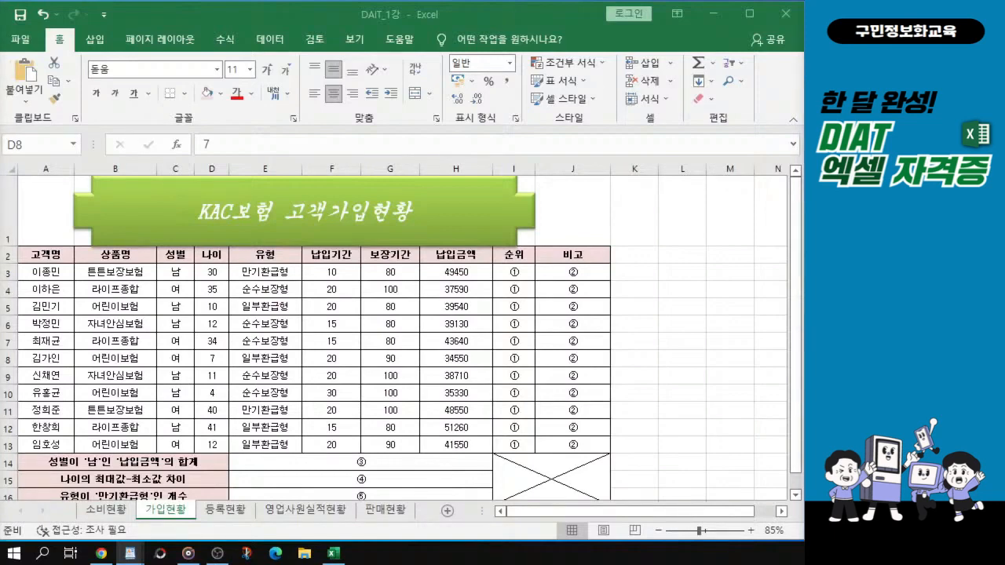
left_click(228, 515)
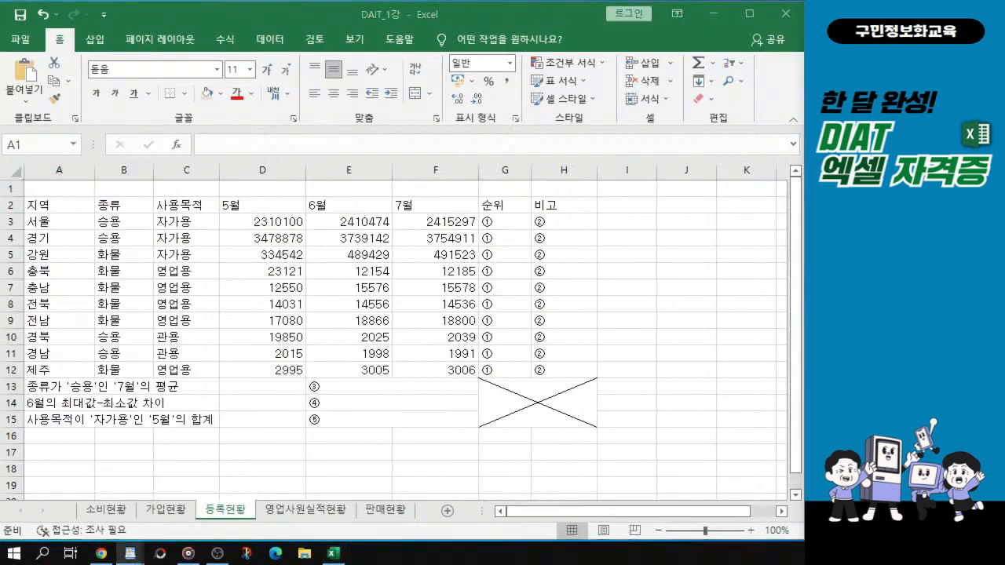
left_click(30, 193)
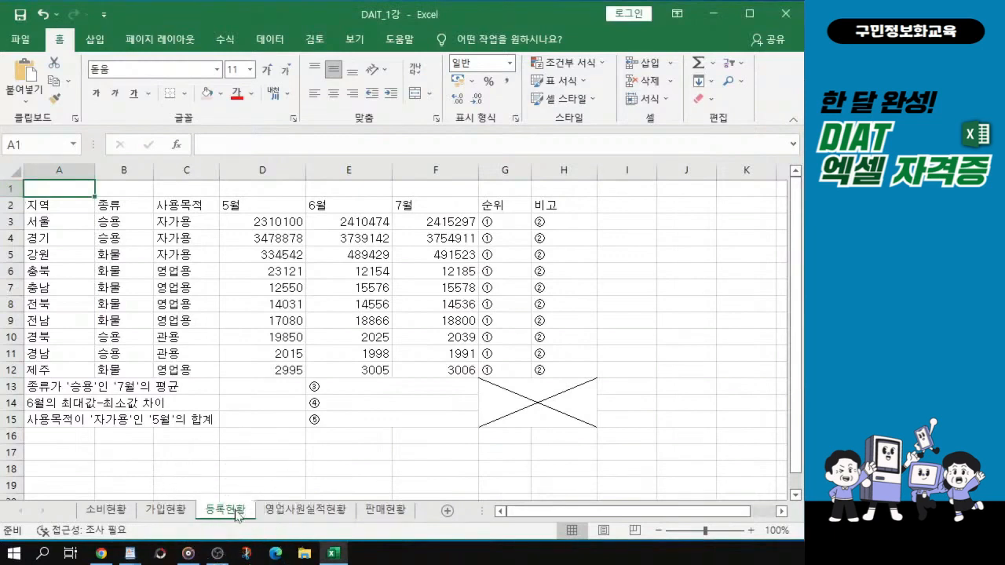
left_click(9, 190)
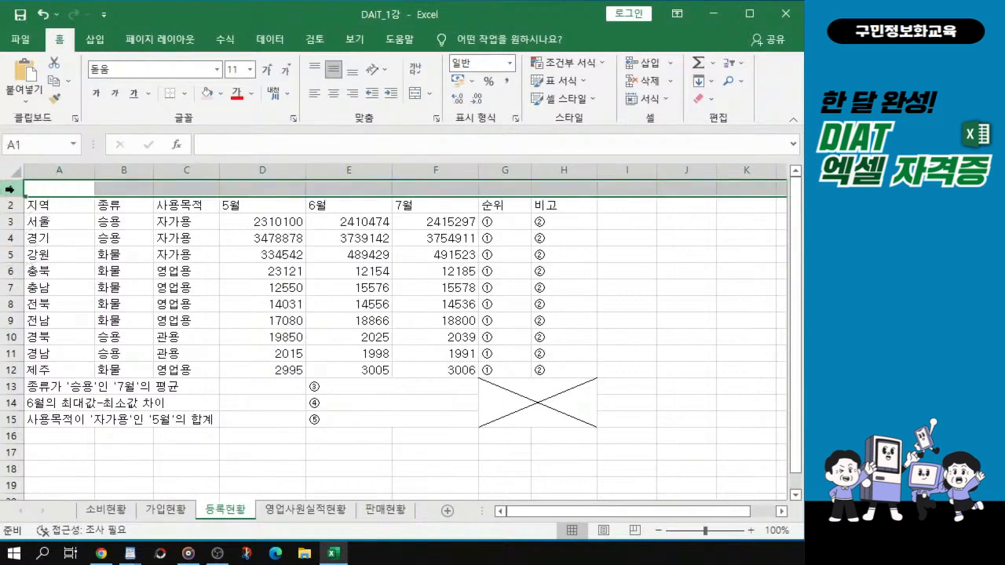
right_click(11, 190)
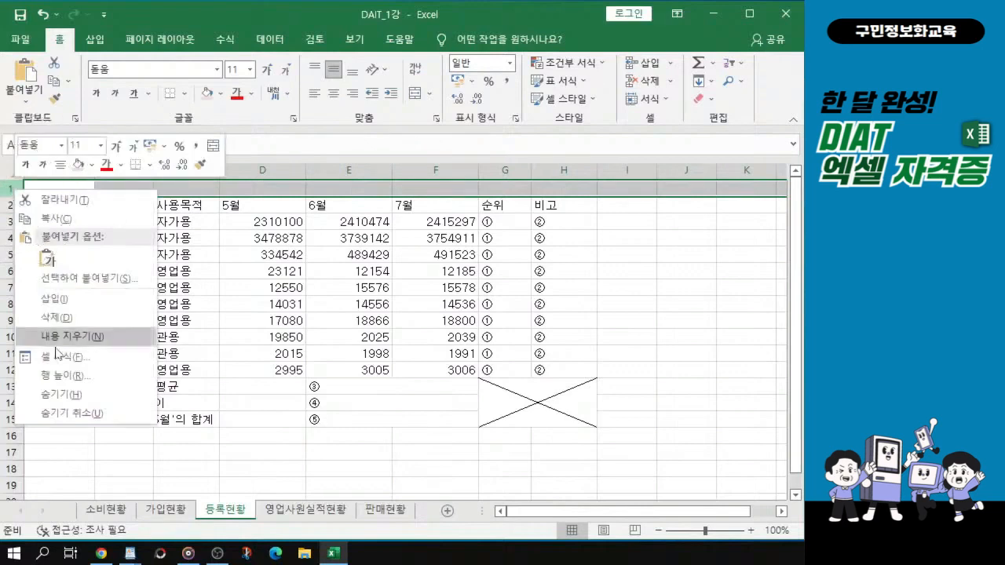
left_click(71, 379)
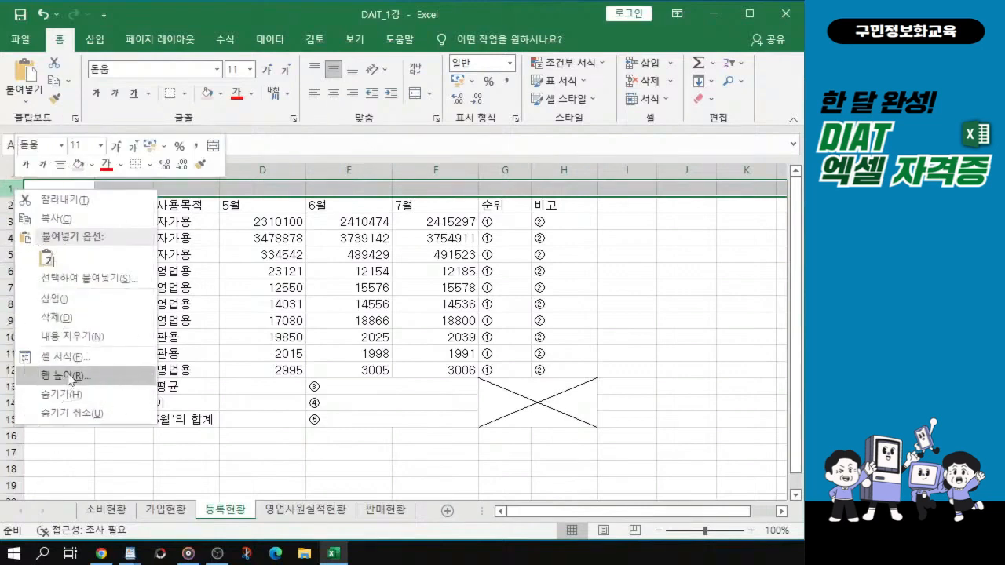
left_click(71, 378)
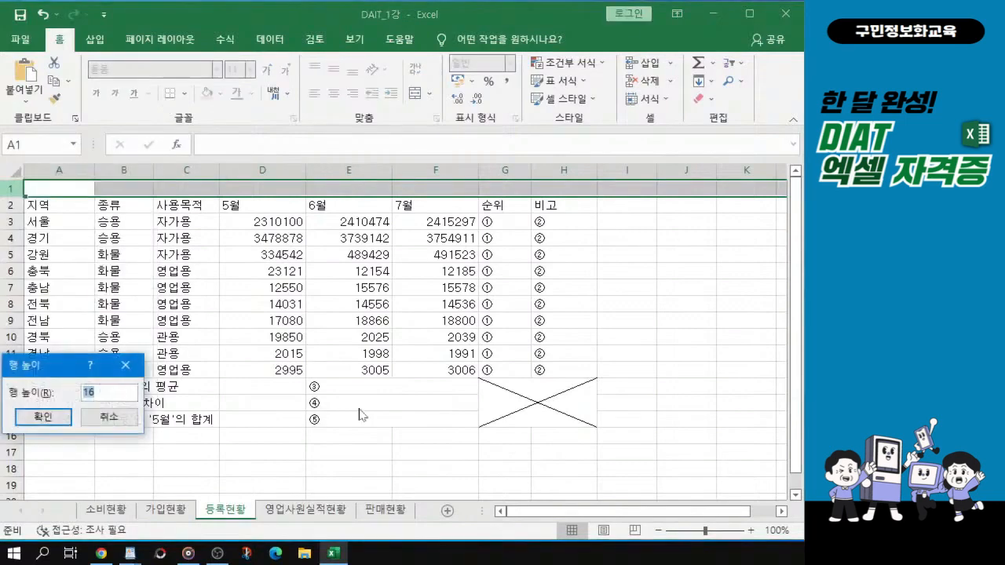
left_click_drag(35, 359, 257, 293)
type("70")
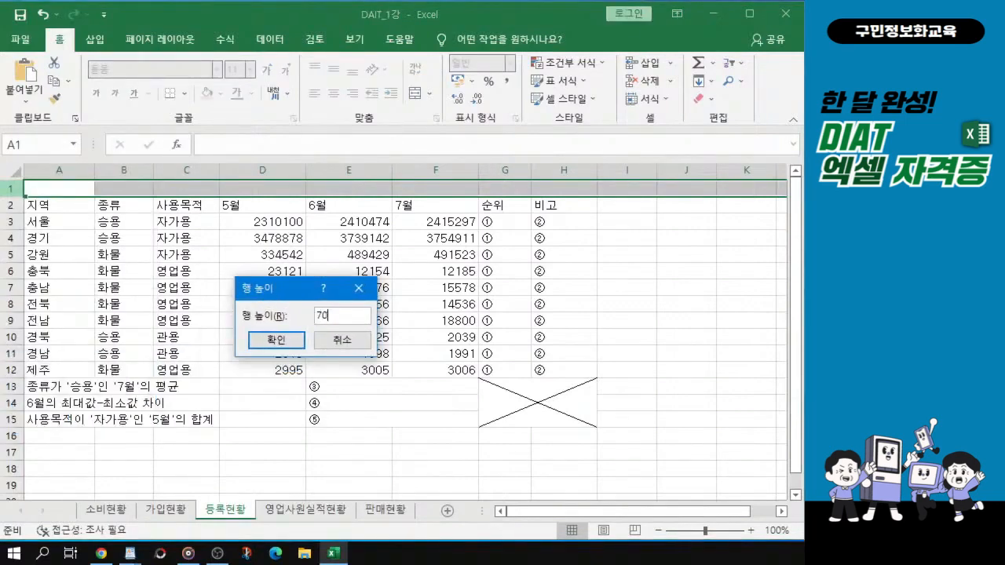
left_click(277, 343)
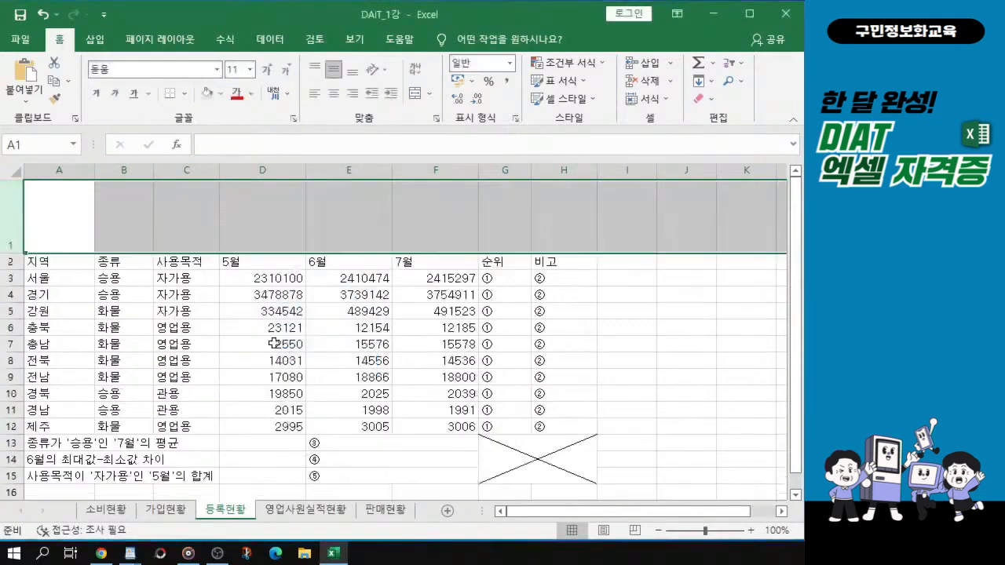
Step: Set the height of rows 2 through 15 to 18
left_click(14, 263)
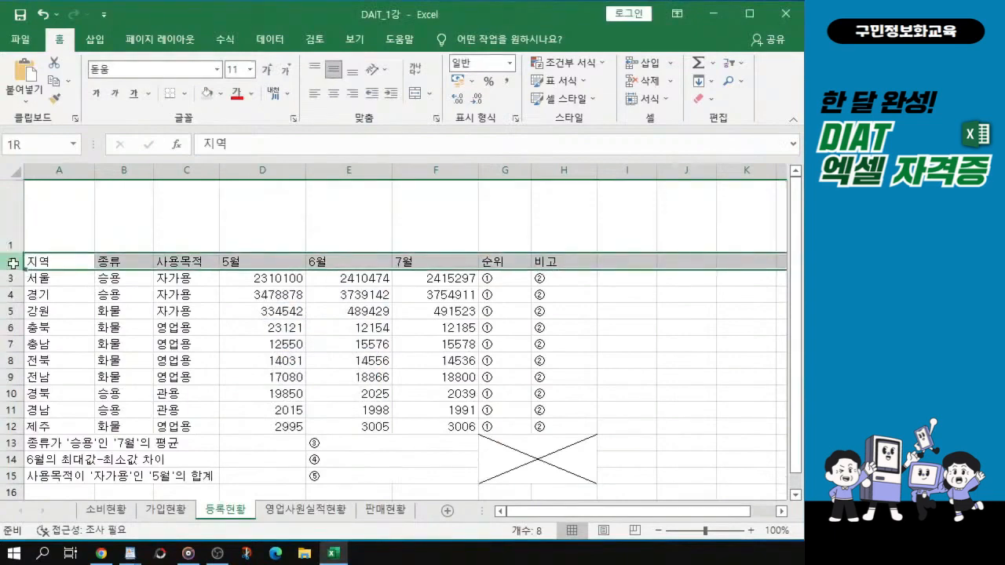
left_click_drag(13, 263, 9, 474)
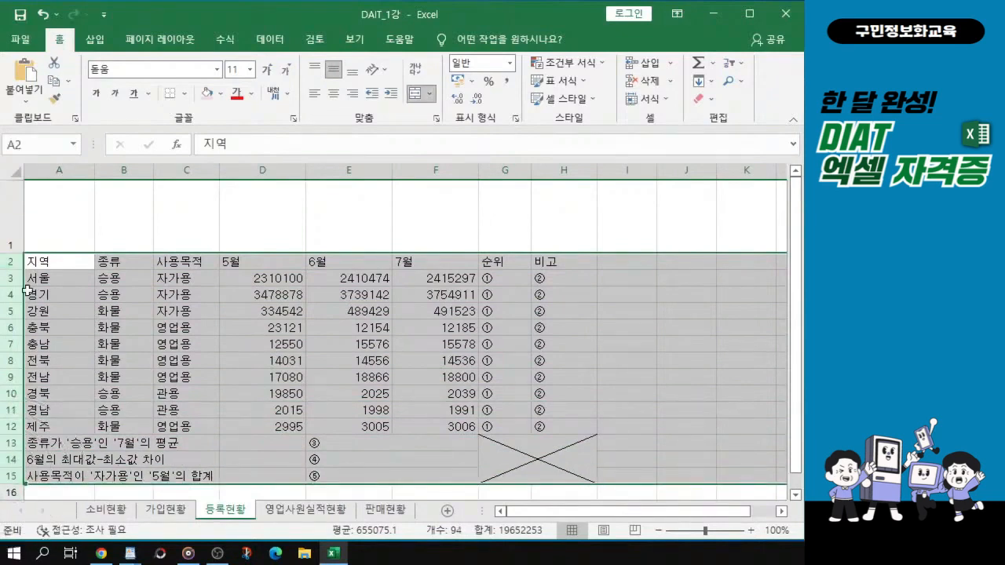
right_click(11, 344)
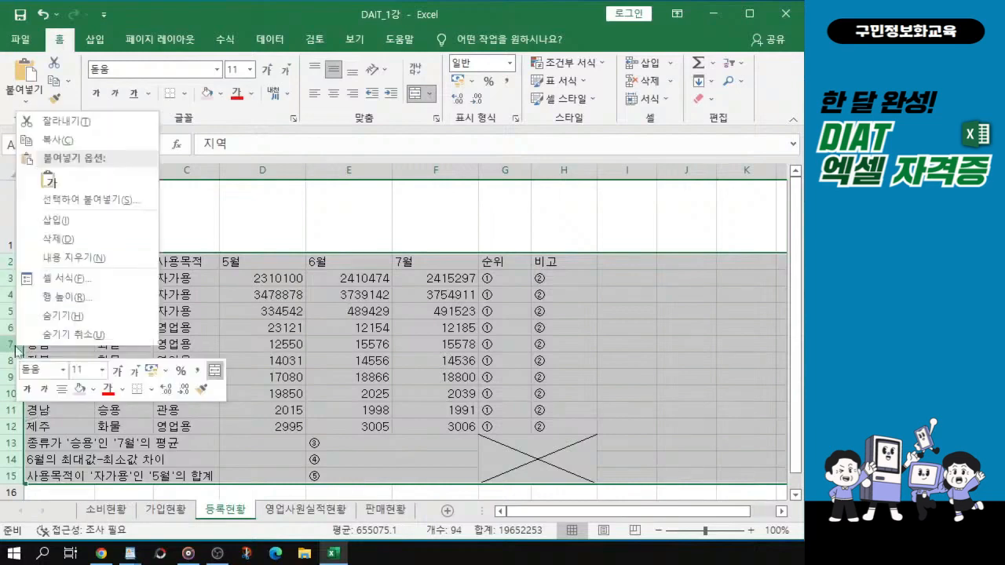
left_click(77, 299)
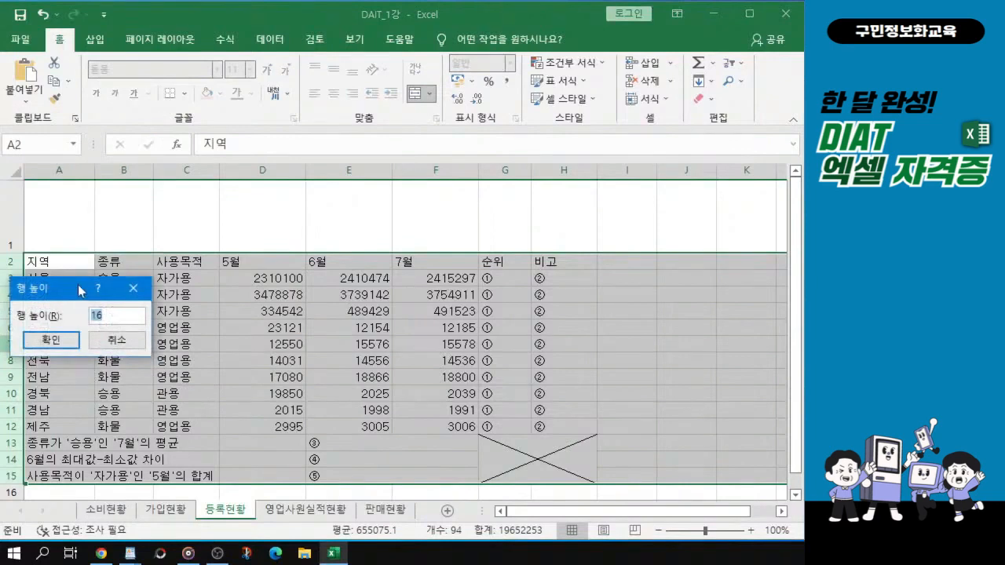
left_click_drag(77, 289, 248, 288)
type("18")
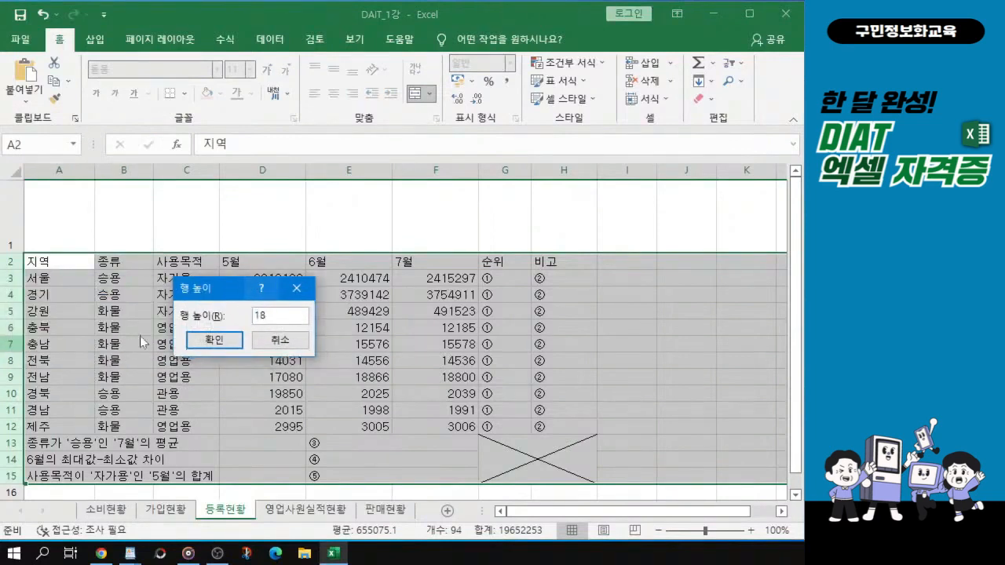
left_click(213, 340)
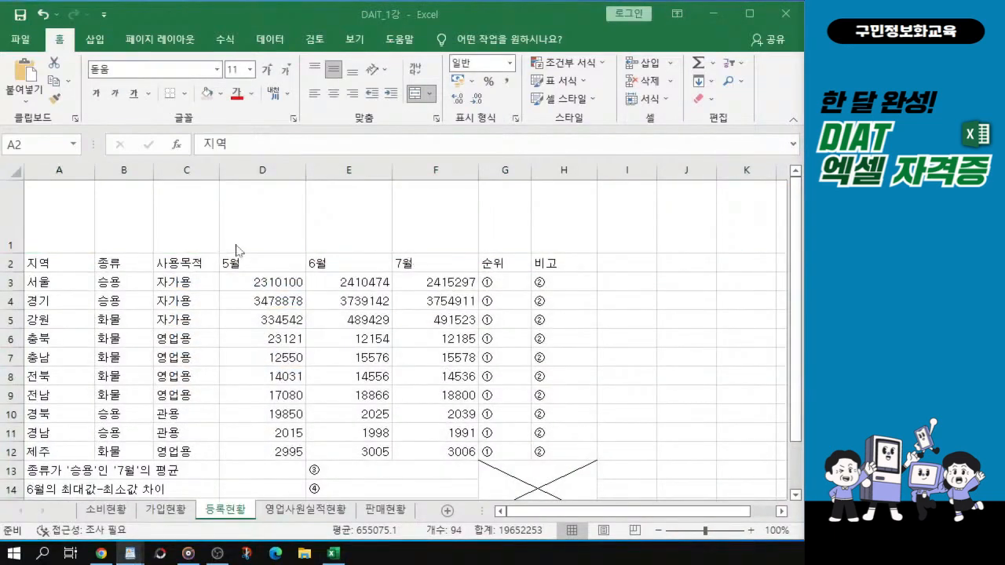
Step: Draw a hexagon shape across B1:G1 above the table, about 14.7 cm wide and 2.4 cm high
left_click(99, 41)
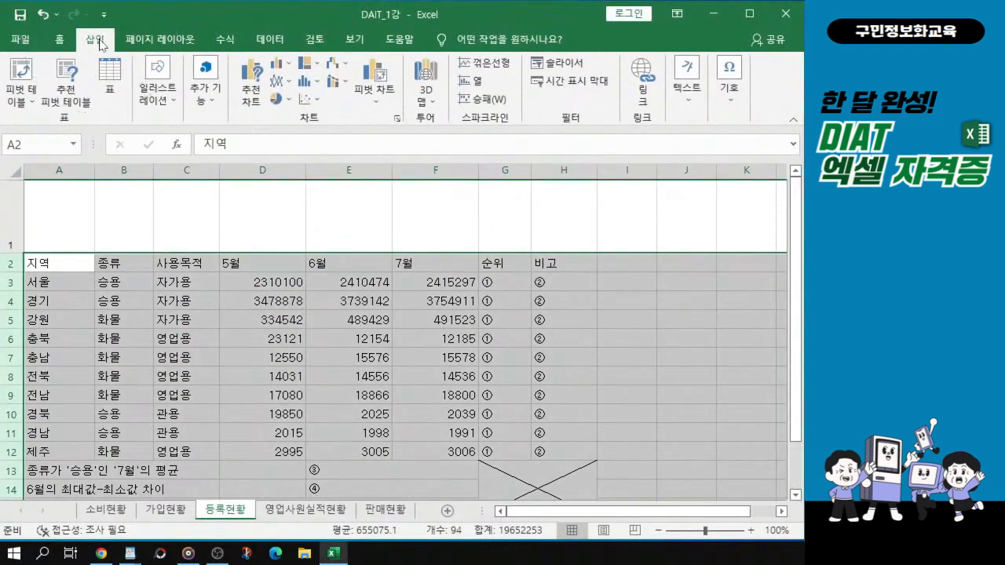
left_click(159, 107)
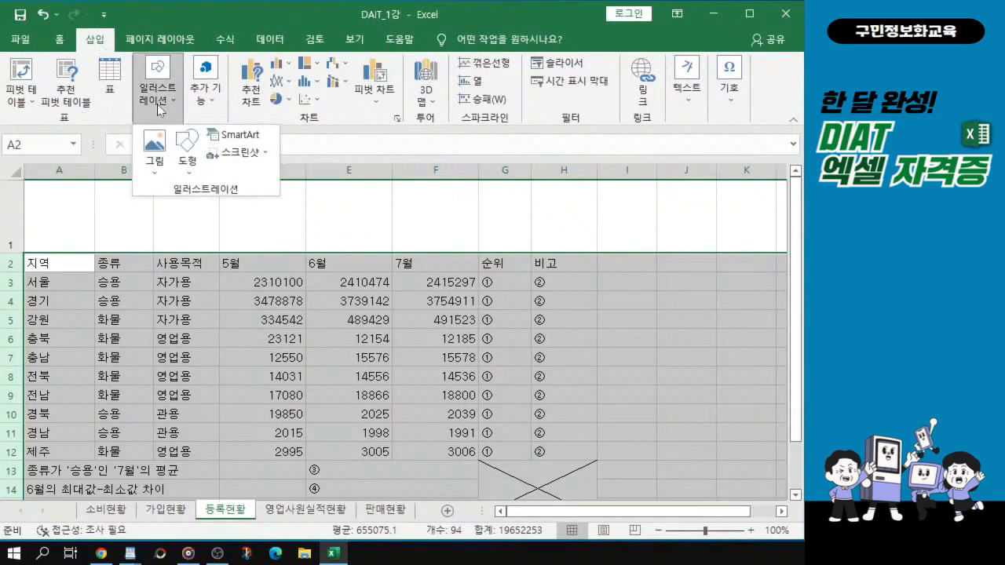
left_click(188, 161)
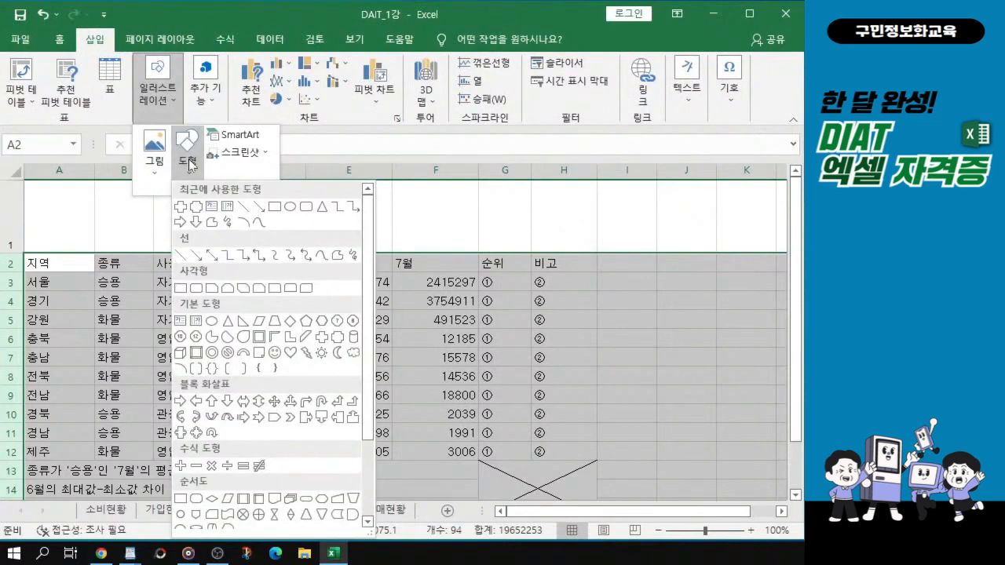
left_click(322, 321)
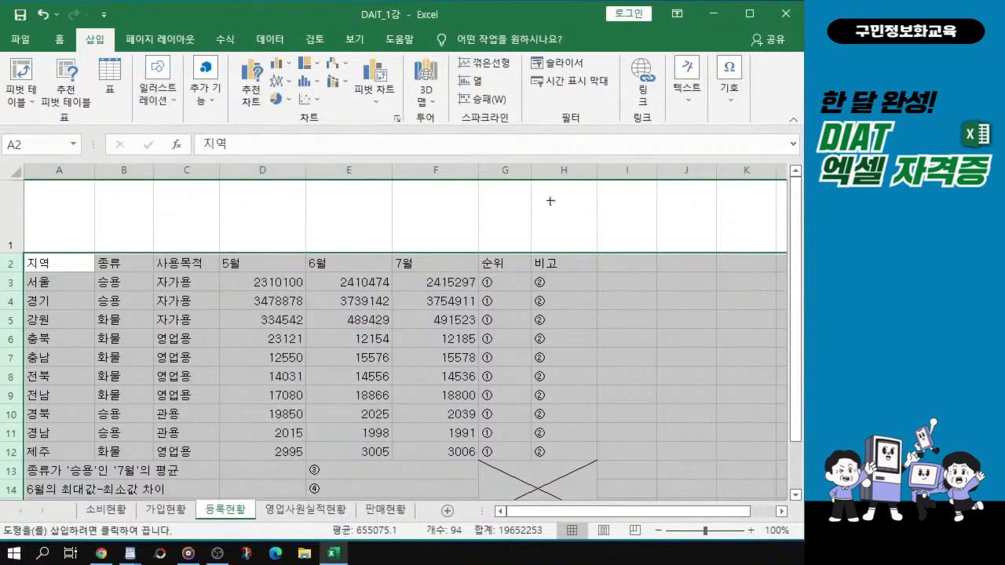
left_click(517, 208)
left_click_drag(96, 182, 529, 251)
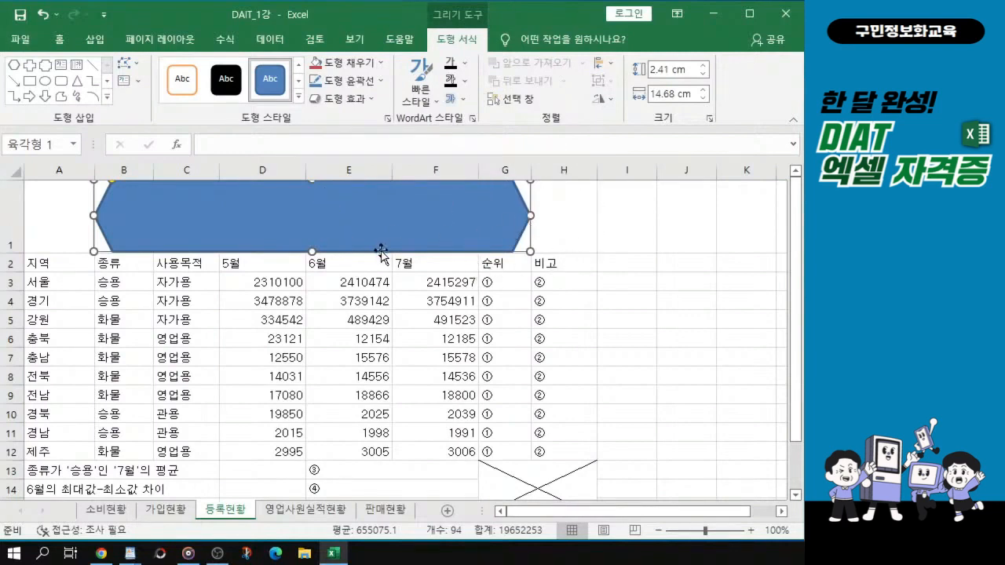
Step: Apply the purple bevelled theme style from the last row of theme styles to the hexagon
left_click(298, 98)
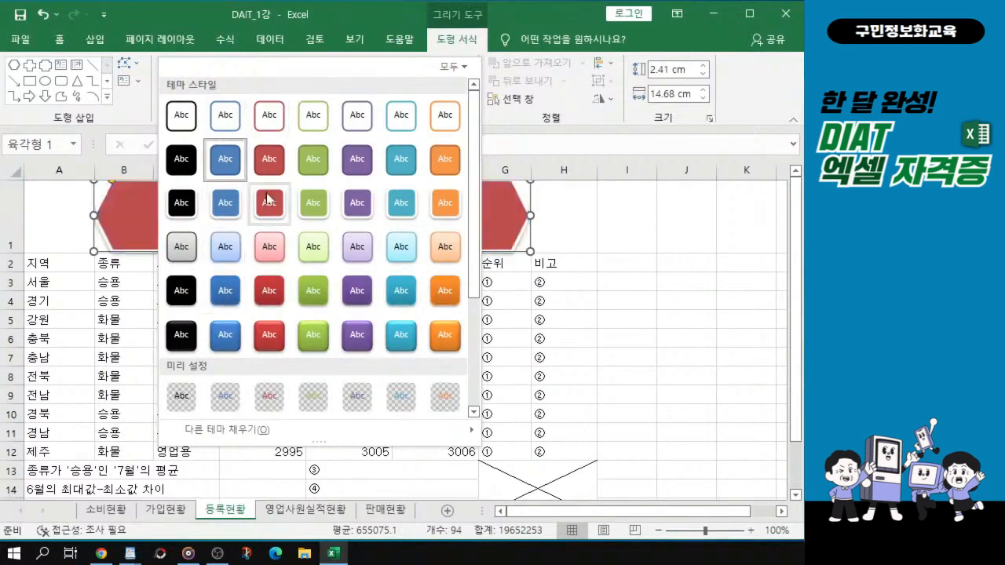
left_click(350, 346)
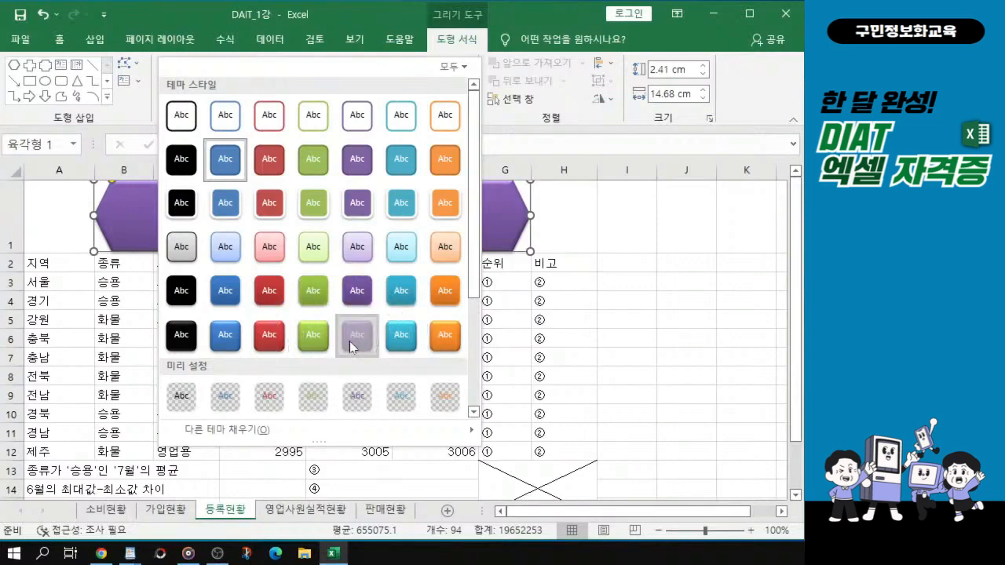
left_click(351, 346)
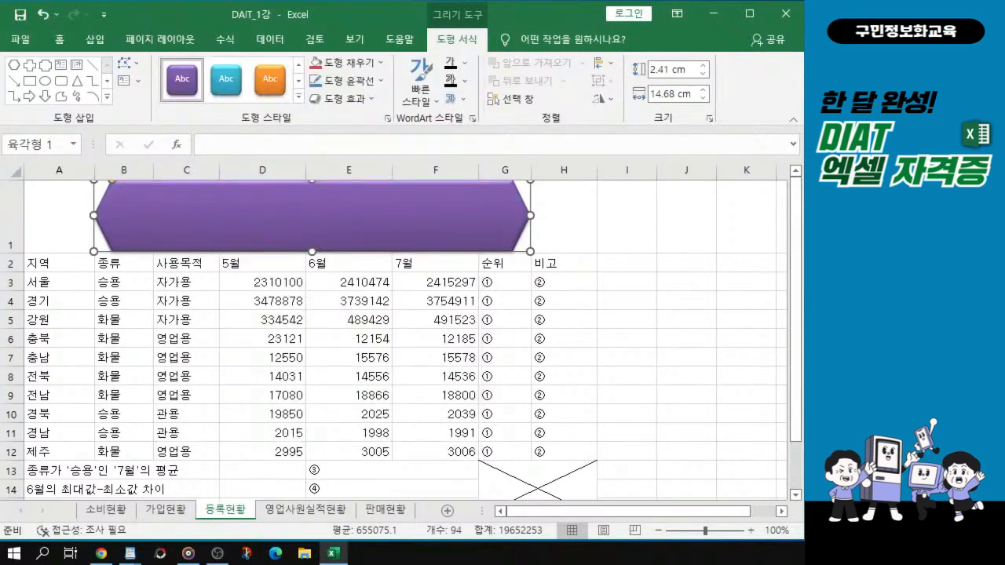
Step: Set the hexagon's text font to 휴먼옛체
key("alt+Tab")
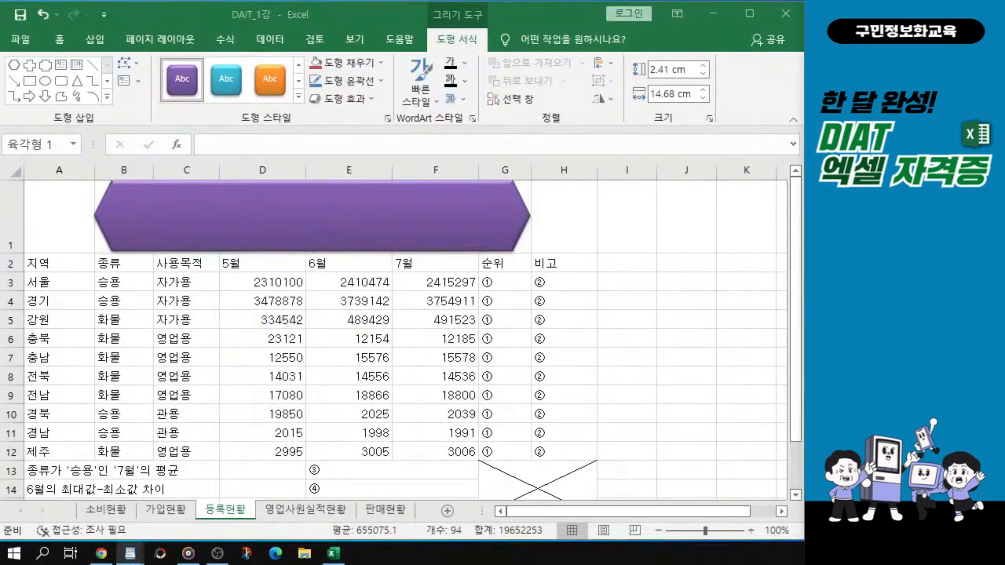
left_click(61, 43)
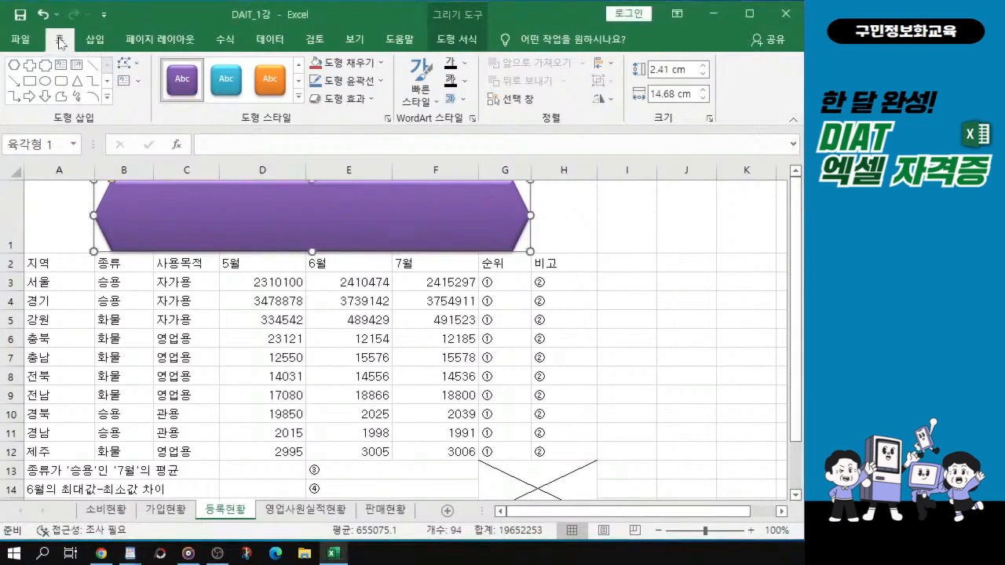
left_click(61, 43)
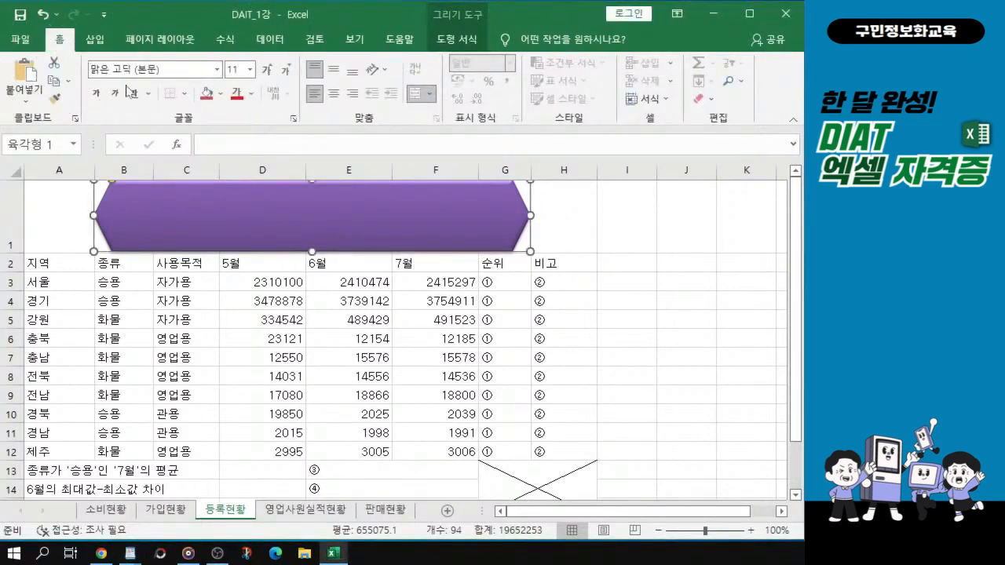
left_click(217, 70)
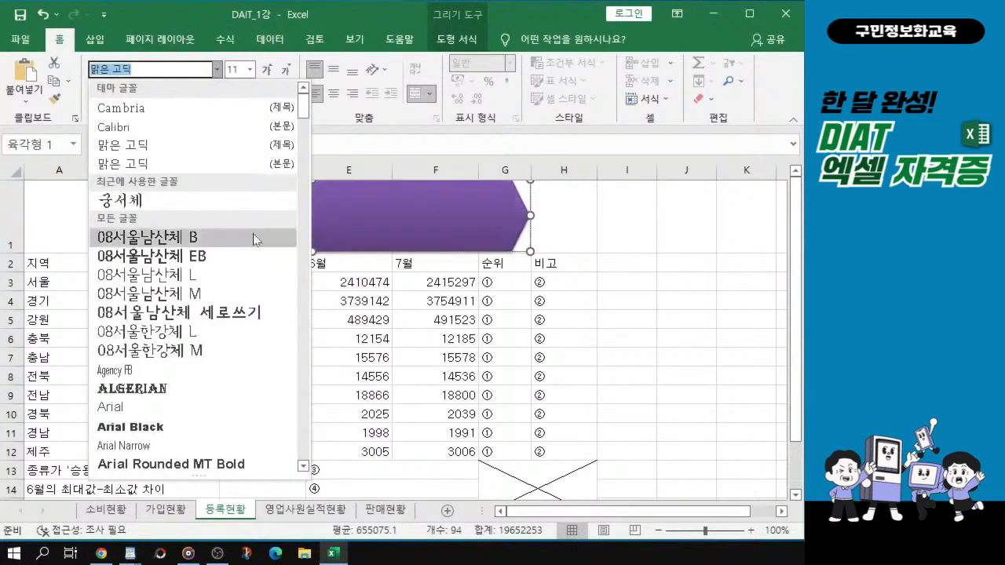
left_click_drag(303, 115, 303, 430)
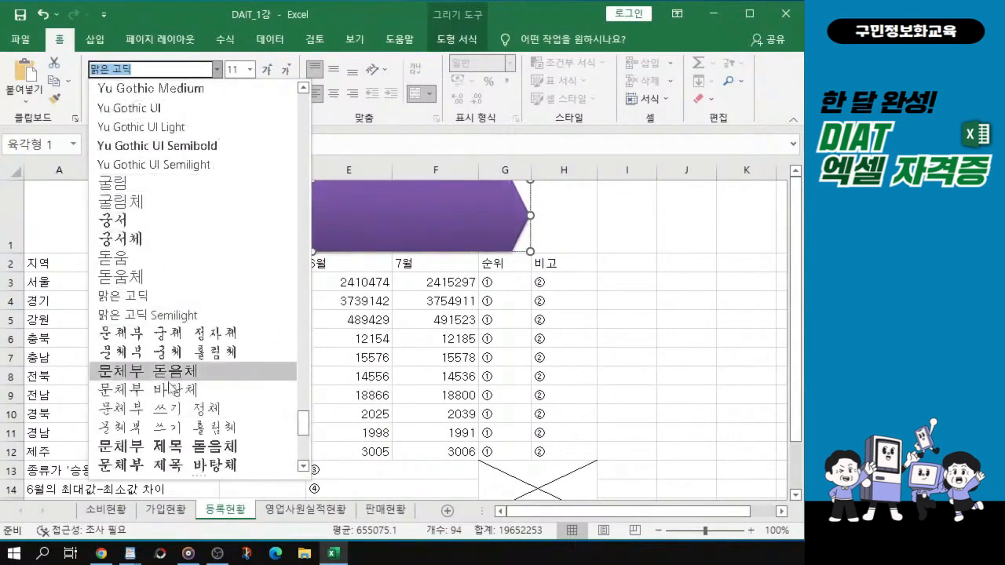
scroll(150, 355, "down", 3)
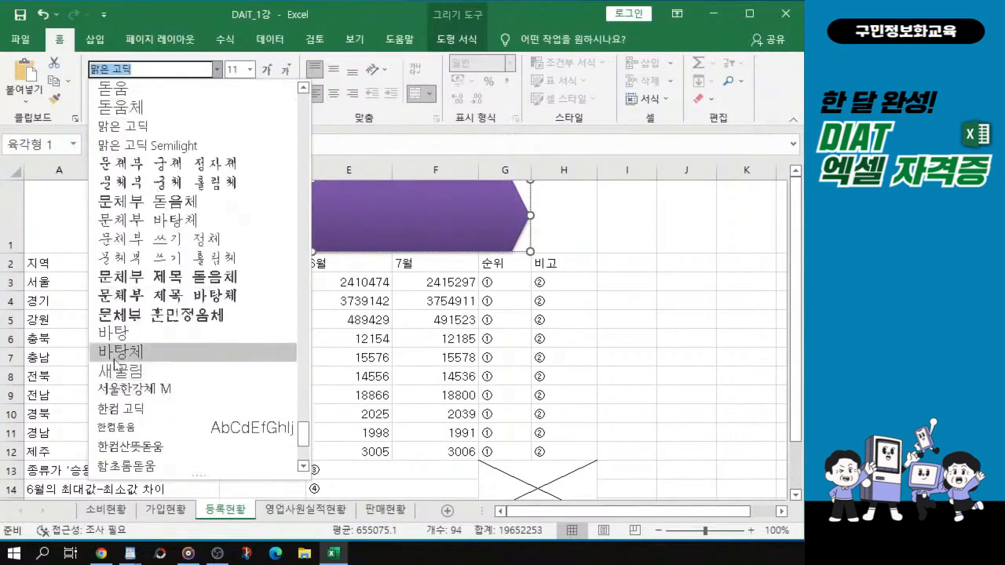
scroll(126, 361, "down", 4)
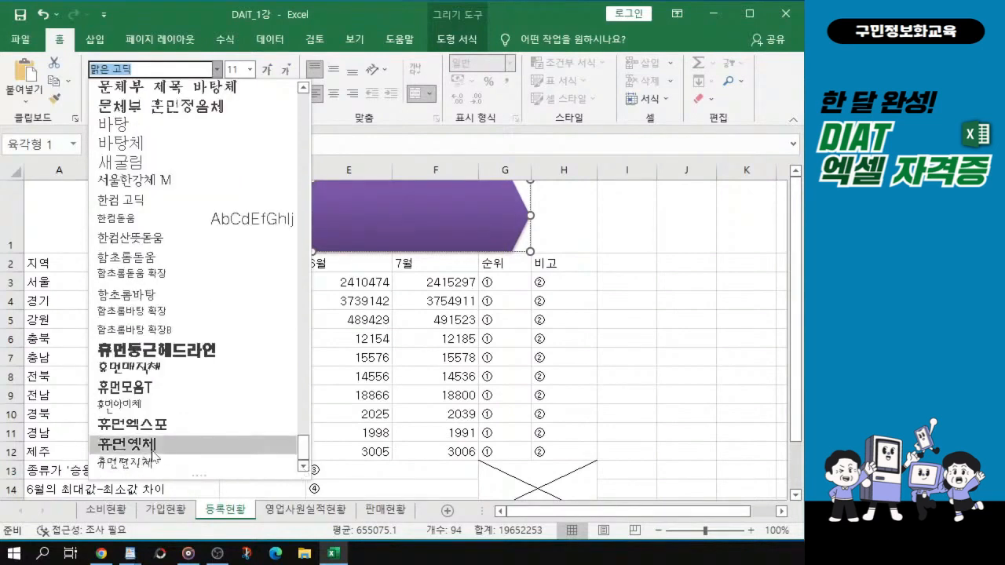
left_click(147, 446)
left_click(155, 456)
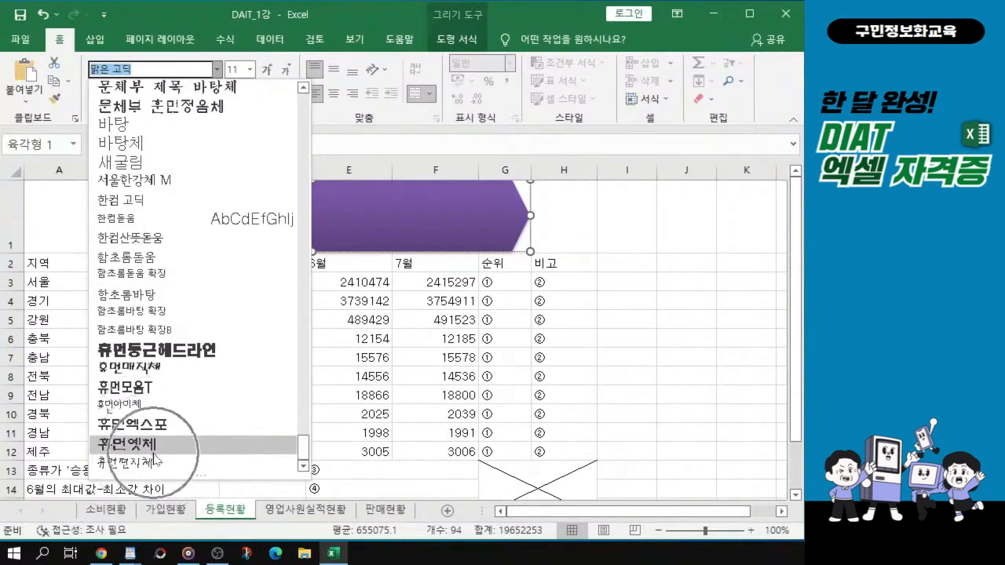
left_click(160, 446)
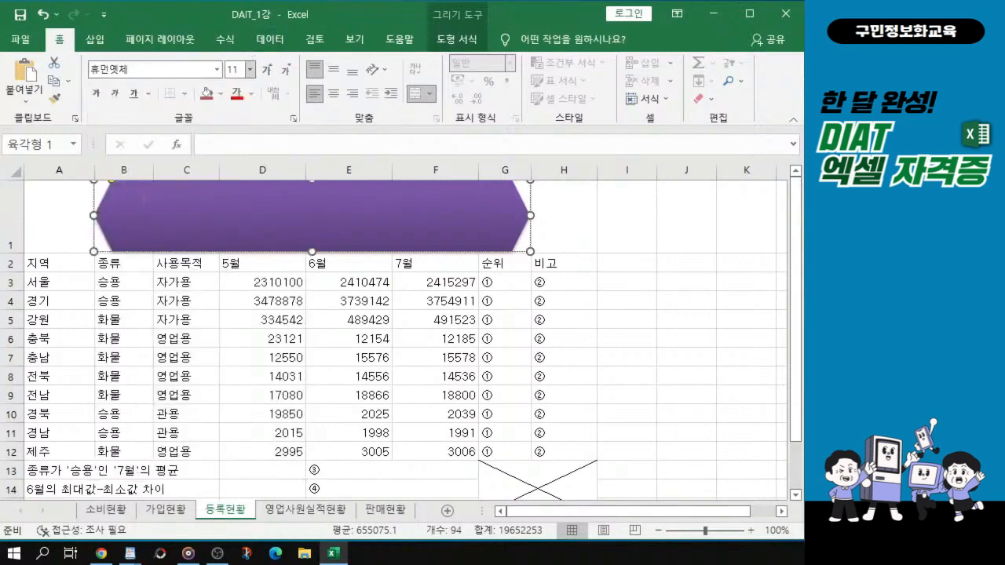
Step: Set the hexagon's font size to 24 and make its text italic
left_click(249, 69)
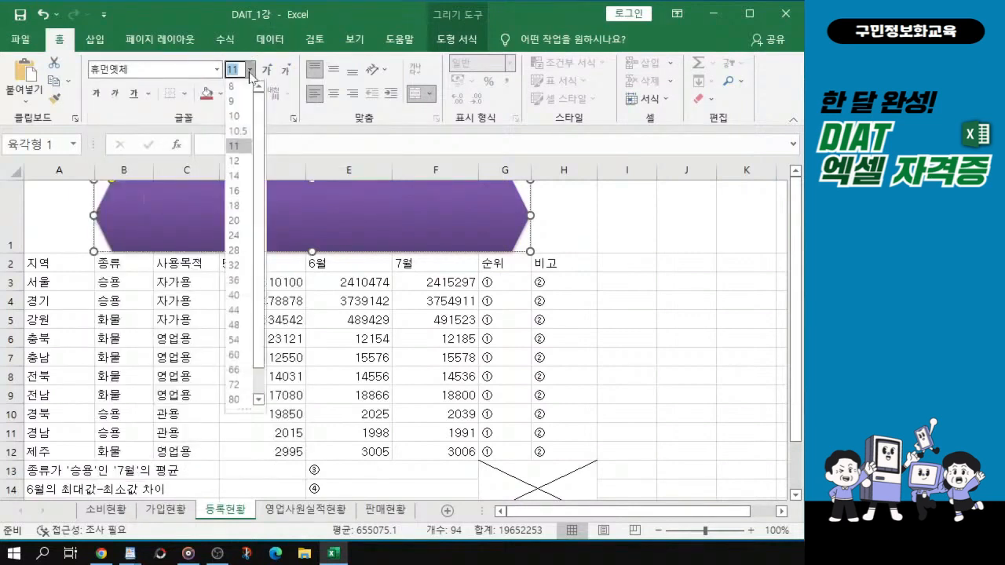
left_click(233, 236)
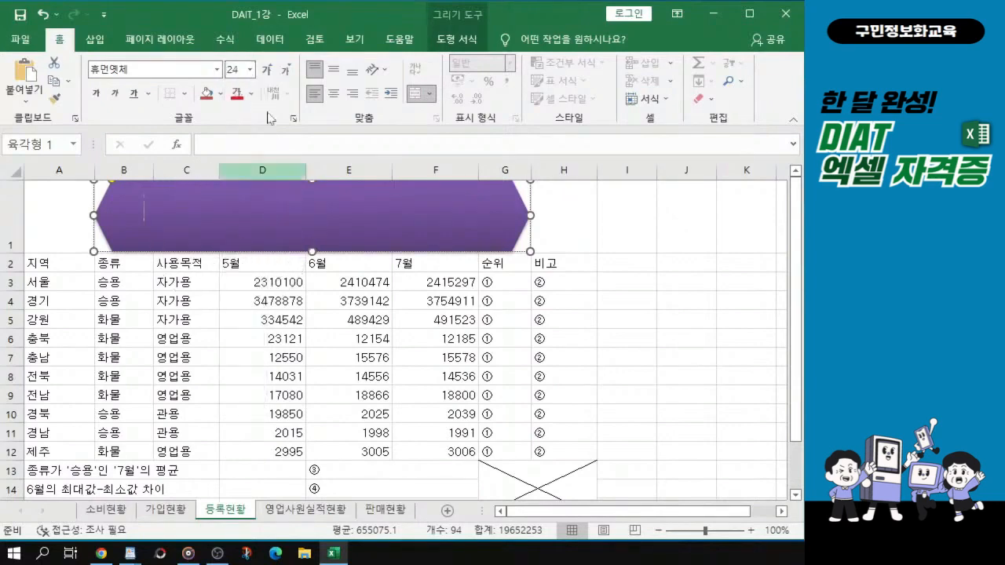
left_click(118, 96)
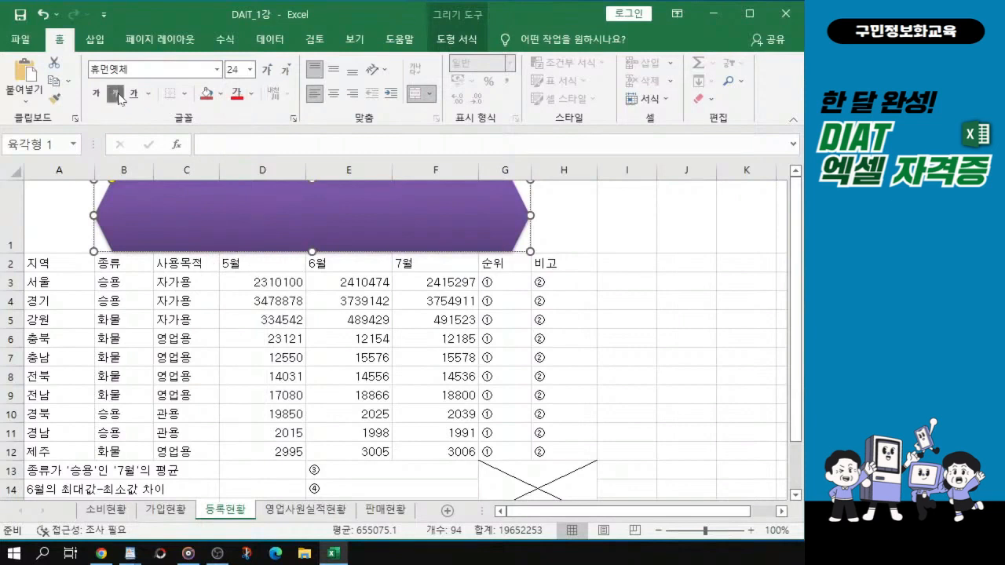
Step: Center the hexagon's italic text both vertically and horizontally within the shape
left_click(118, 96)
left_click(117, 95)
left_click(334, 69)
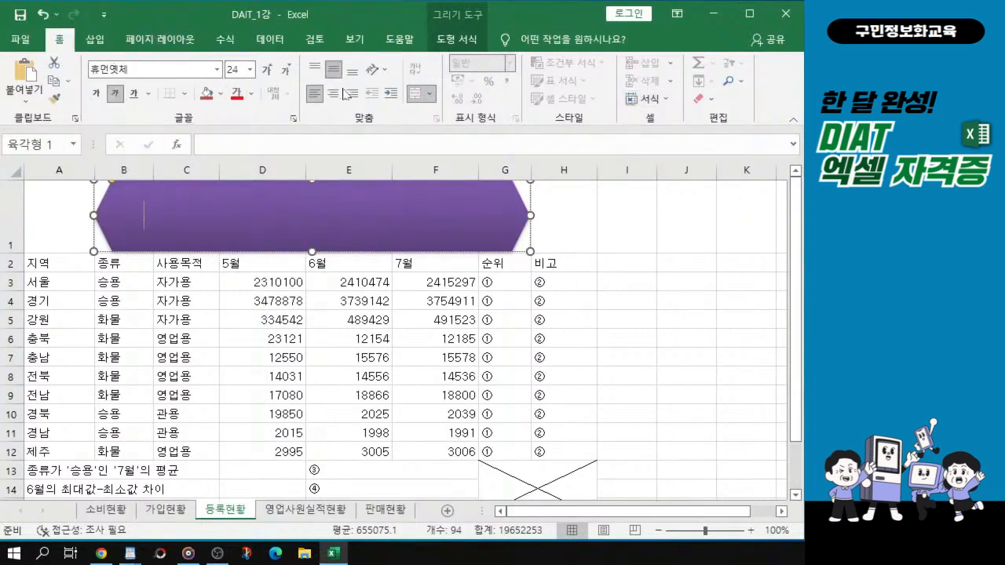
left_click(334, 93)
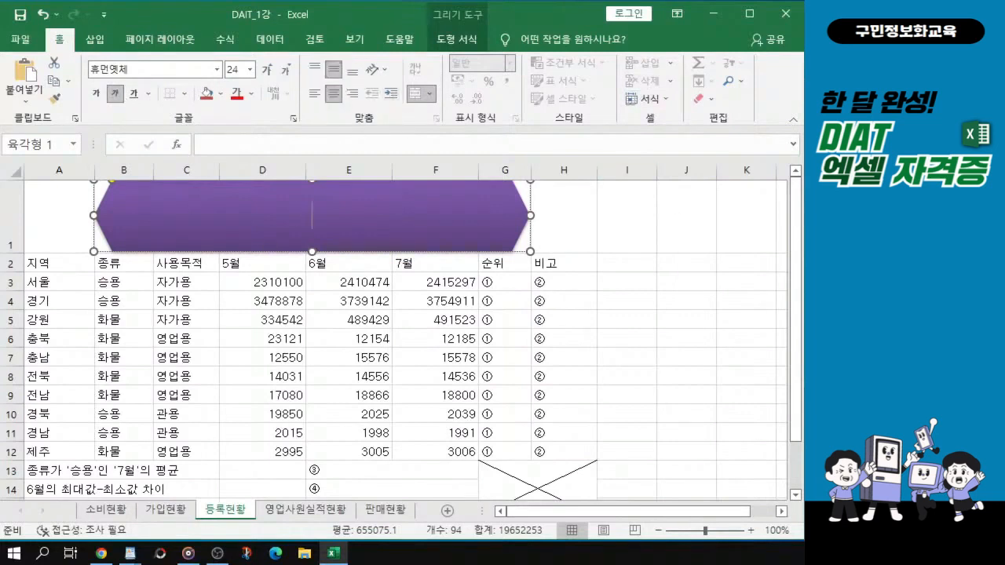
Step: Enter the title 지역별 자동차 등록현황 in the hexagon
key("alt+Tab")
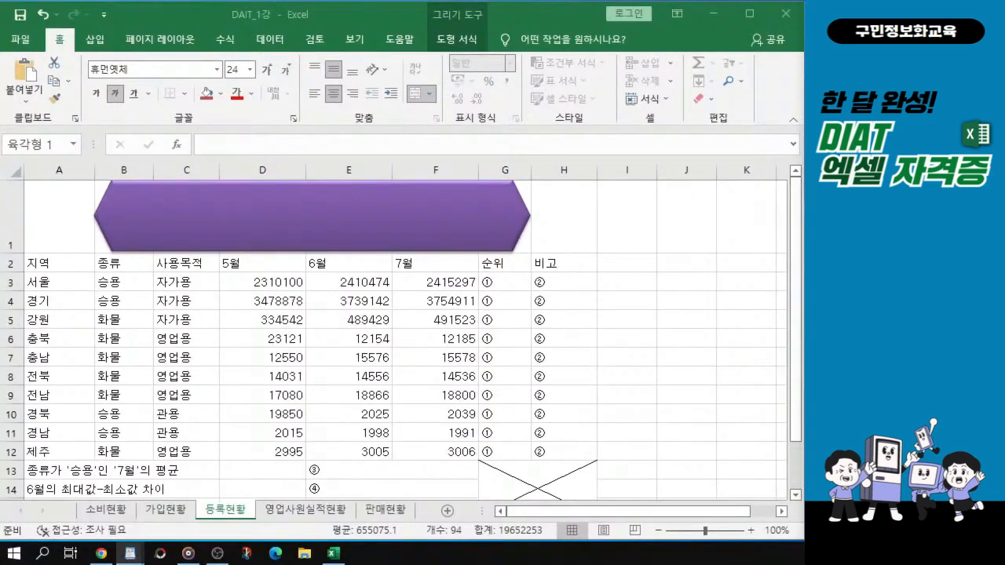
left_click(214, 234)
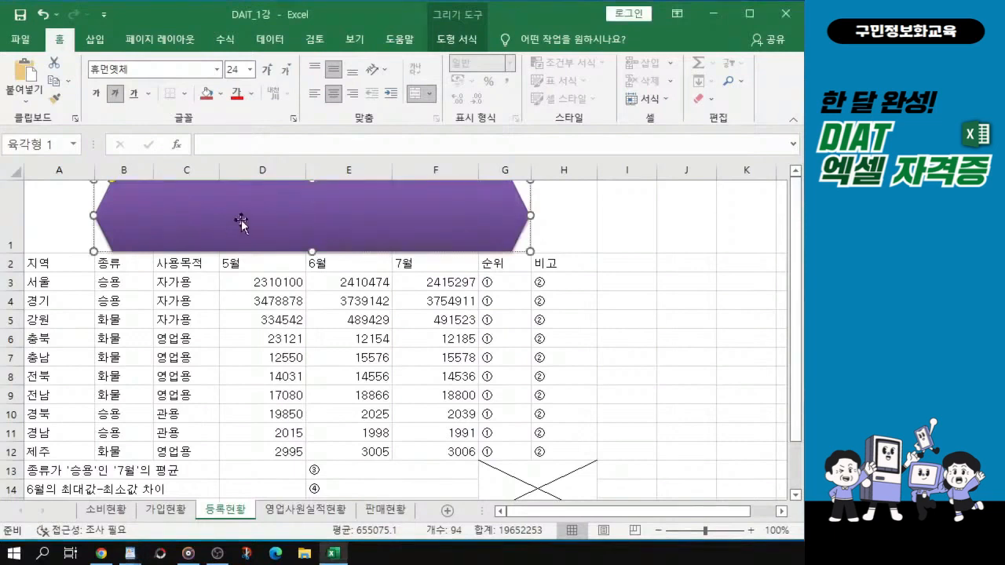
type("지역")
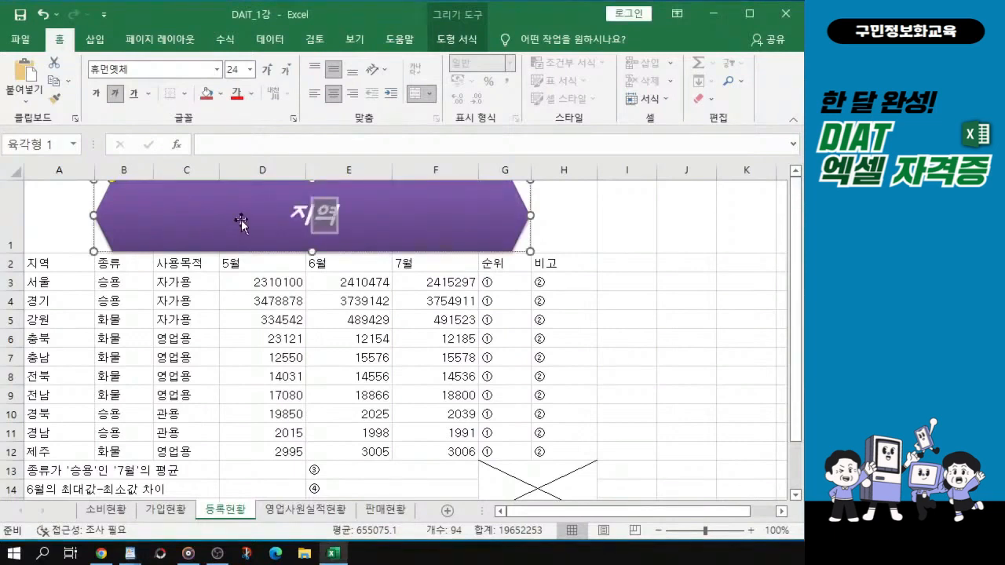
type("별 자")
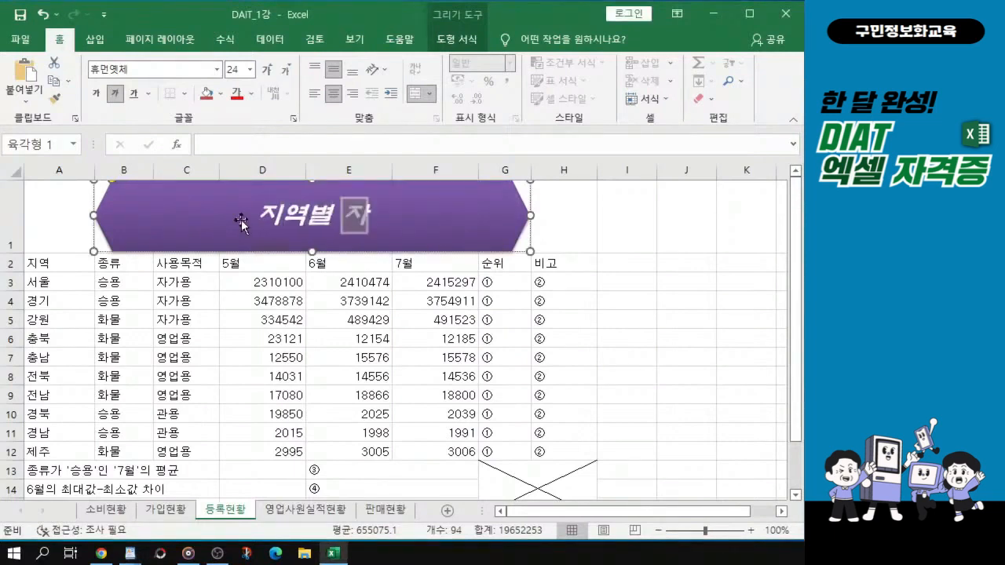
type("도ㅇ차 등로")
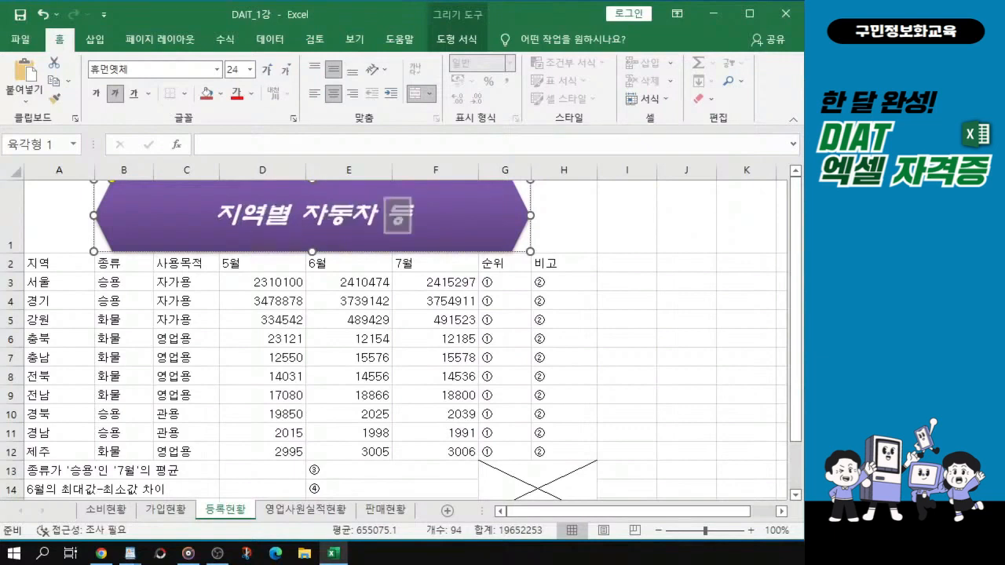
type("ㄱ현황")
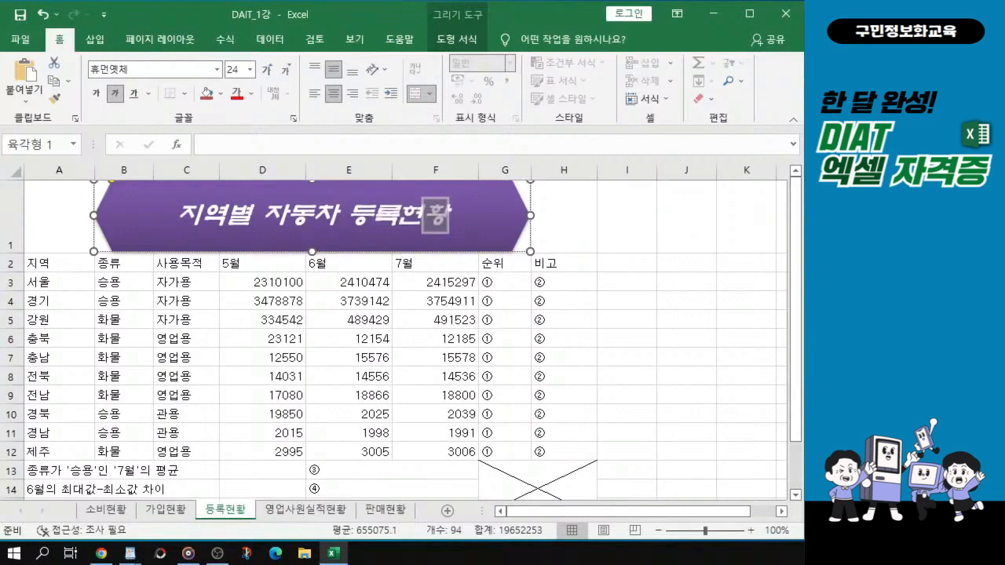
scroll(446, 289, "up", 1)
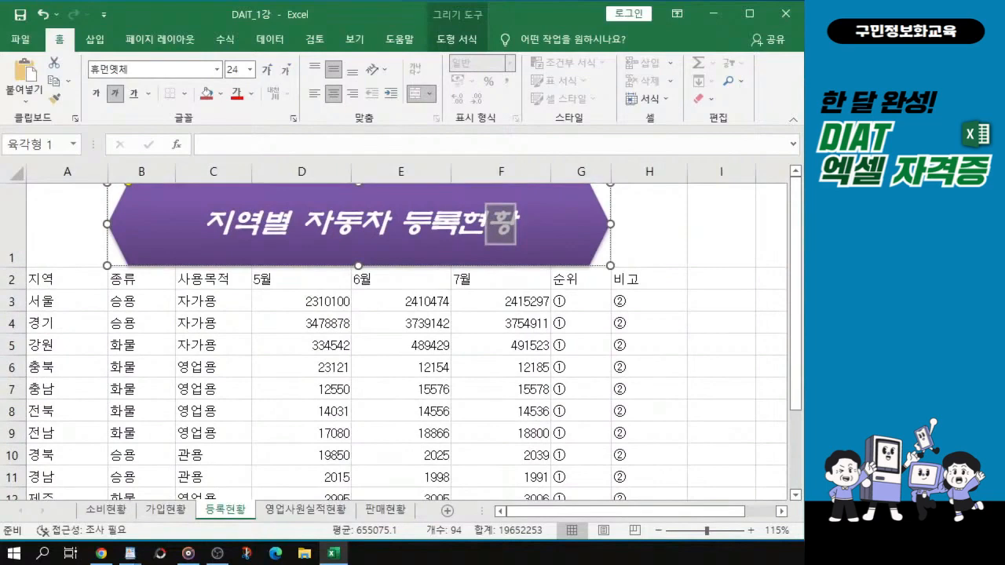
key("alt+Tab")
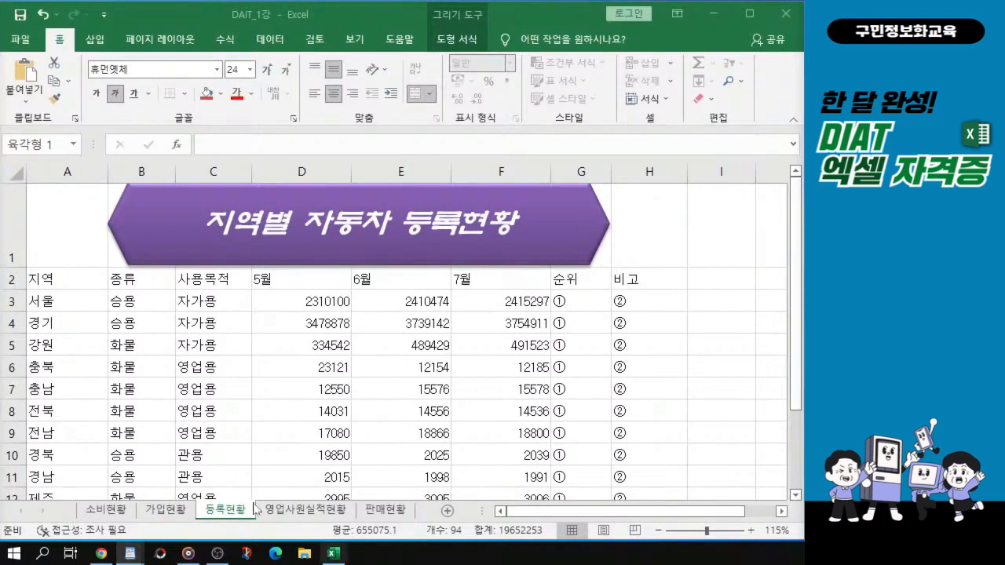
left_click(516, 222)
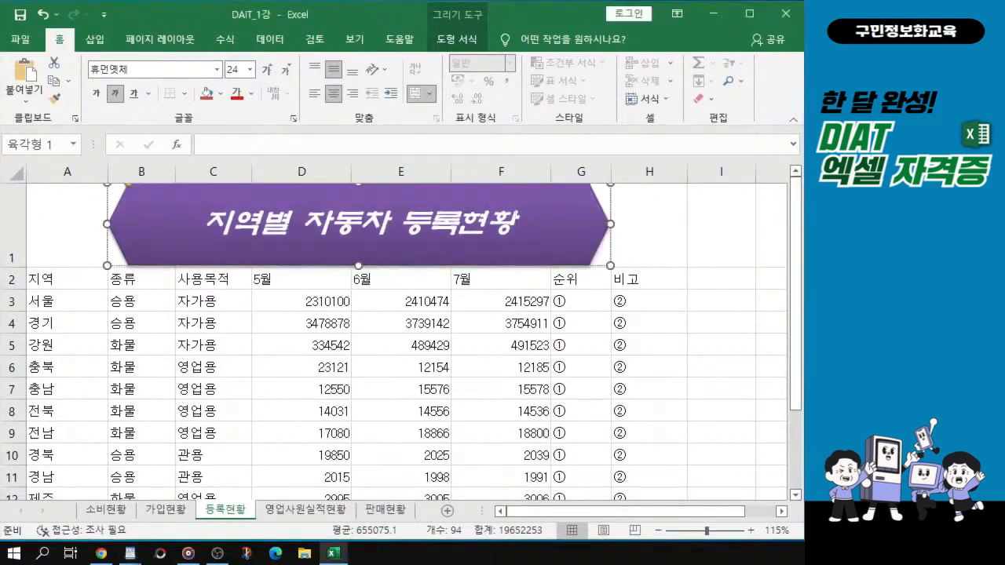
key("alt+Tab")
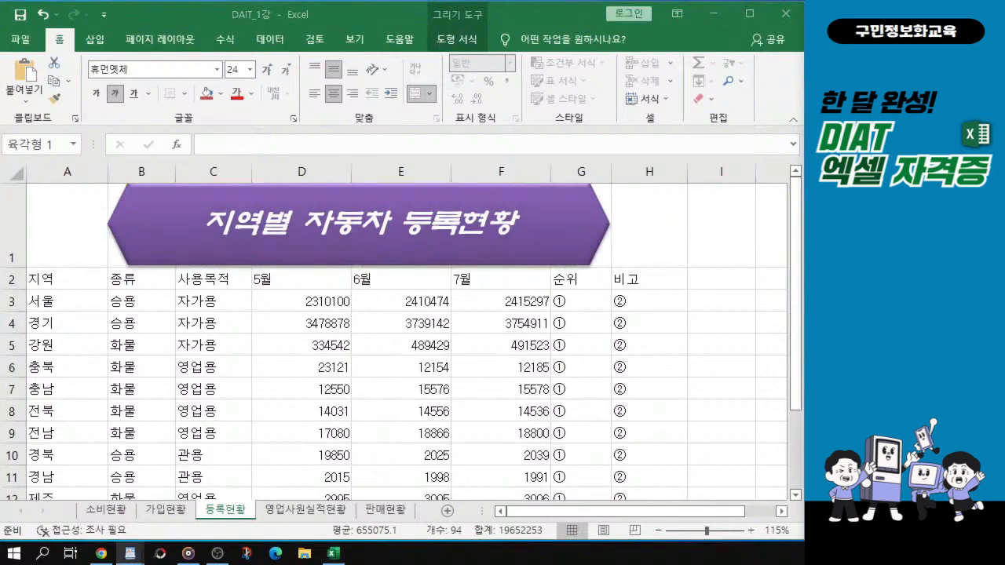
Step: Set thin solid black outline and inside borders for the table range A2:H15
left_click(65, 276)
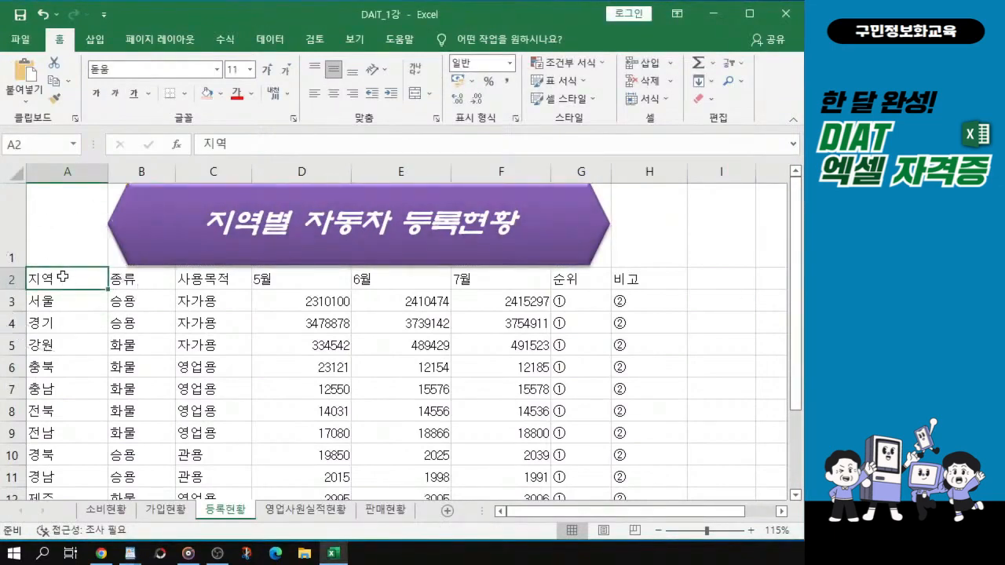
left_click_drag(63, 276, 652, 404)
key("ctrl")
key("ctrl")
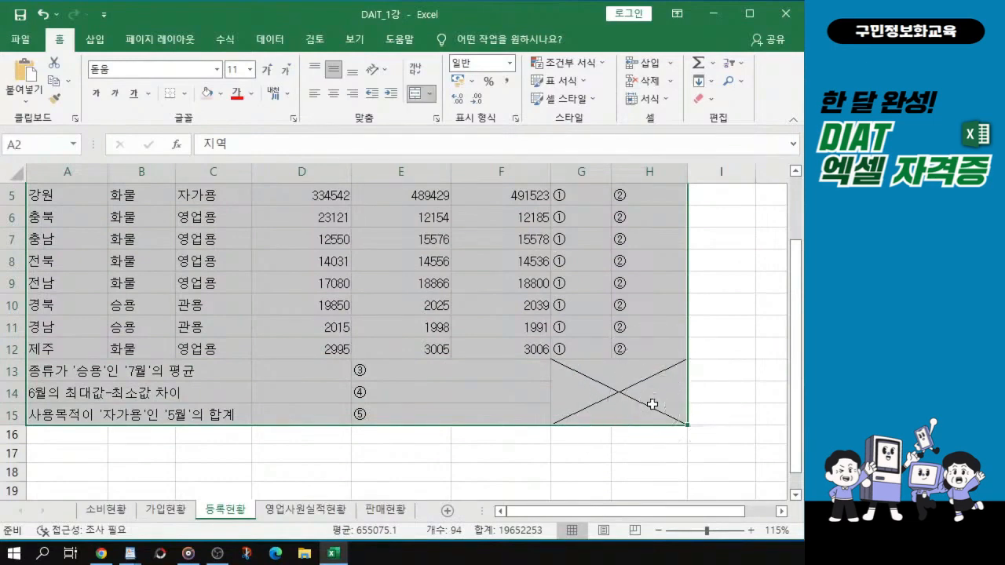
scroll(90, 230, "up", 1)
key("ctrl")
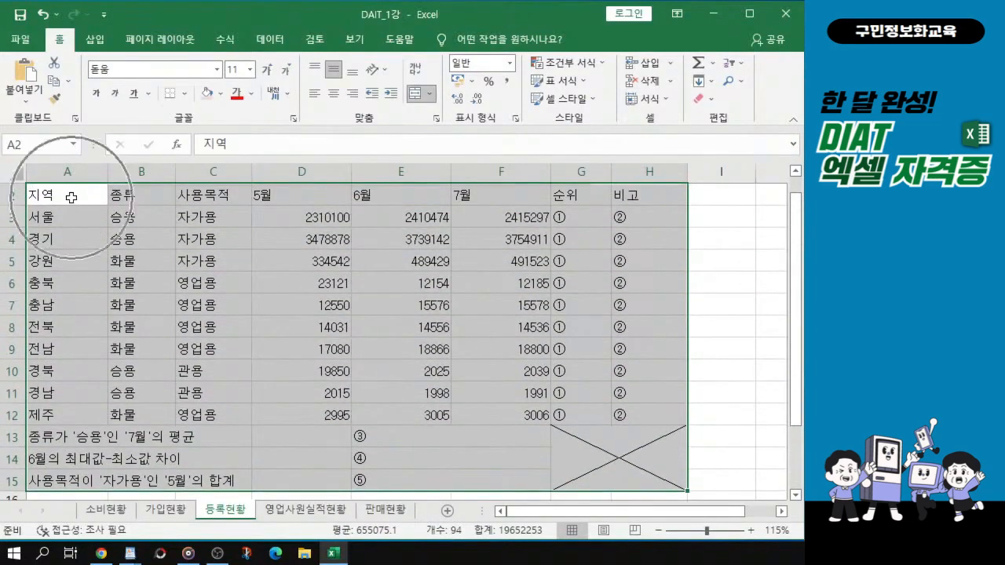
key("ctrl")
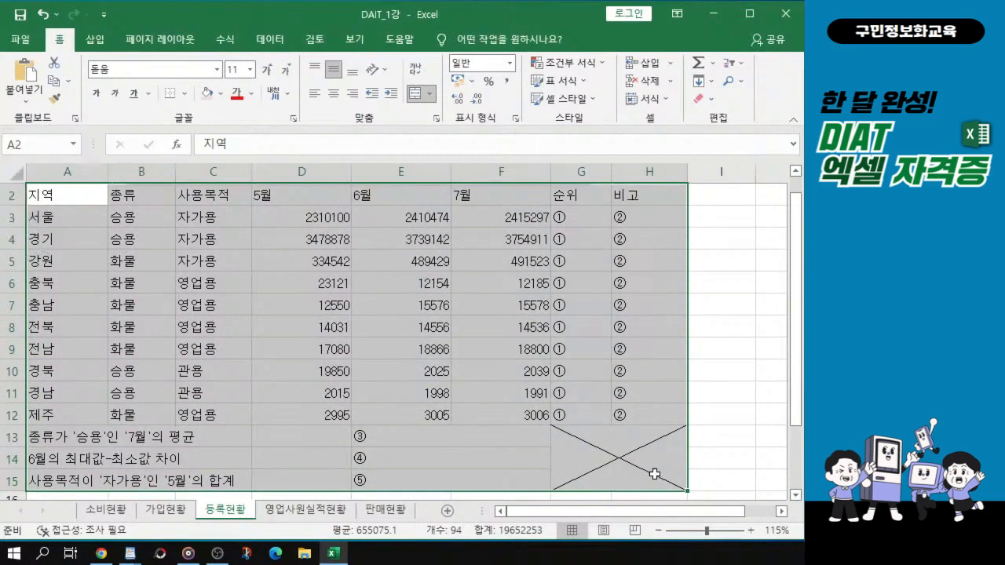
key("ctrl")
key("ctrl+1")
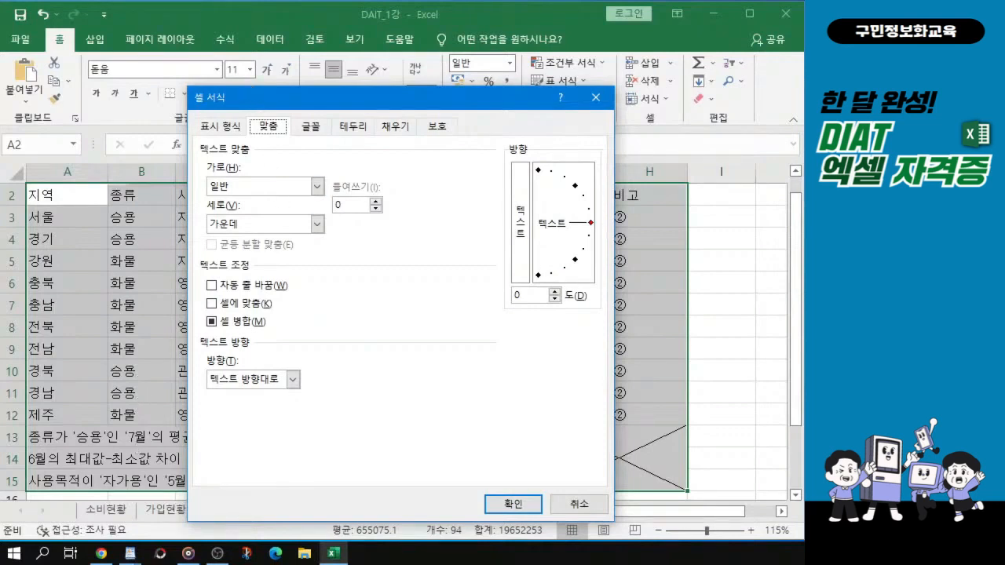
left_click(364, 131)
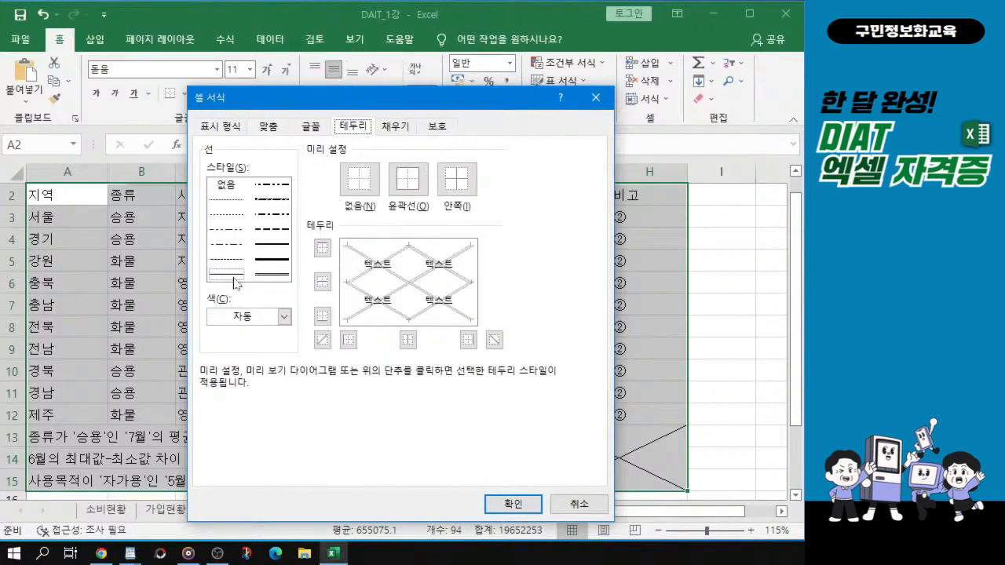
left_click(285, 317)
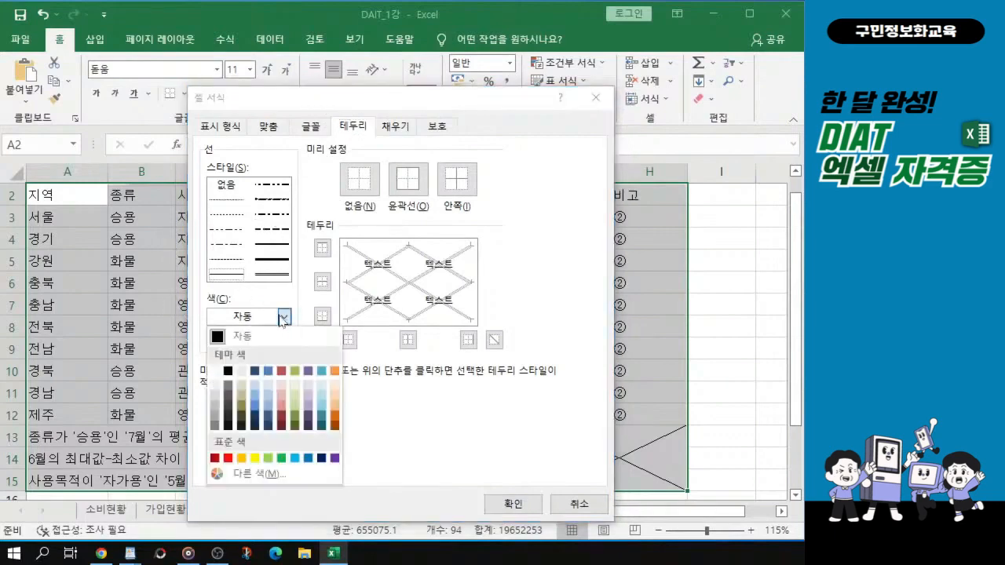
left_click(228, 372)
left_click(407, 179)
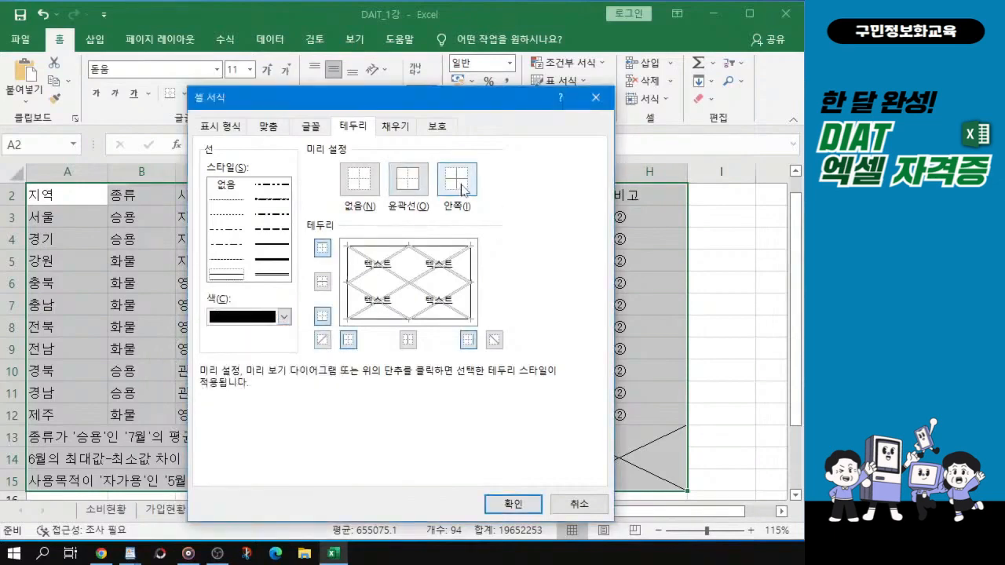
left_click(461, 187)
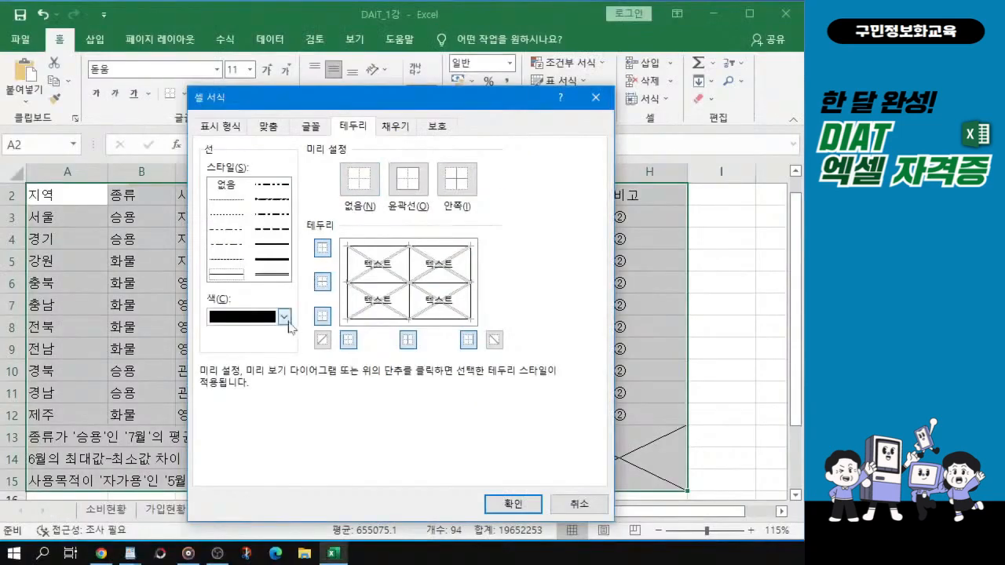
Step: Set the horizontal text alignment of A2:H15 to 가운데 and apply the cell formatting
left_click(266, 133)
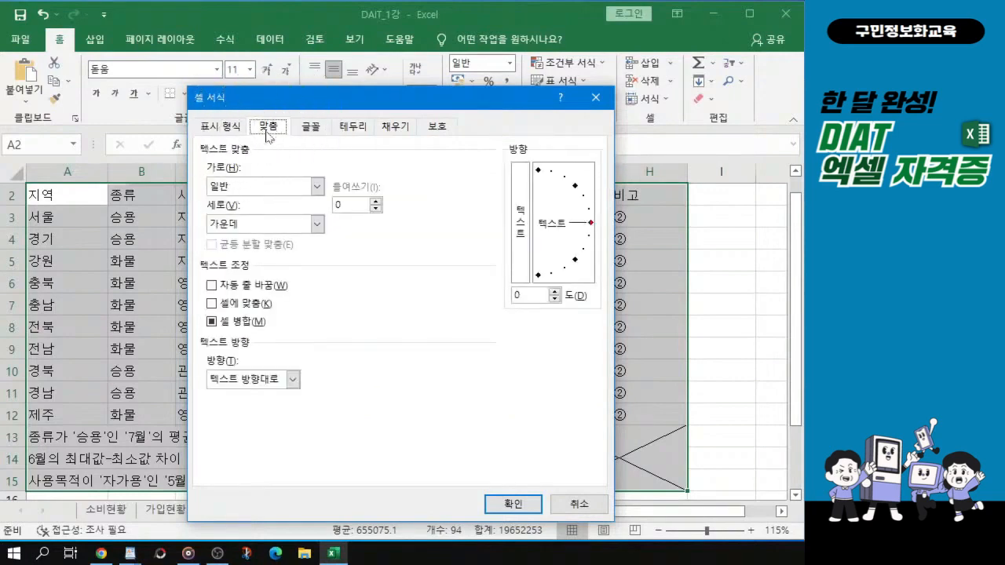
left_click(318, 187)
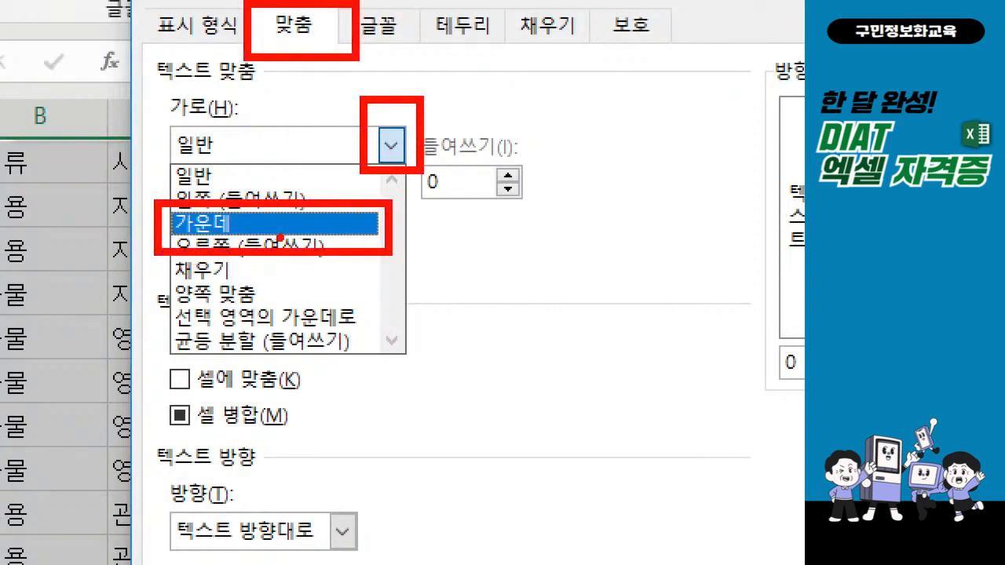
left_click(280, 232)
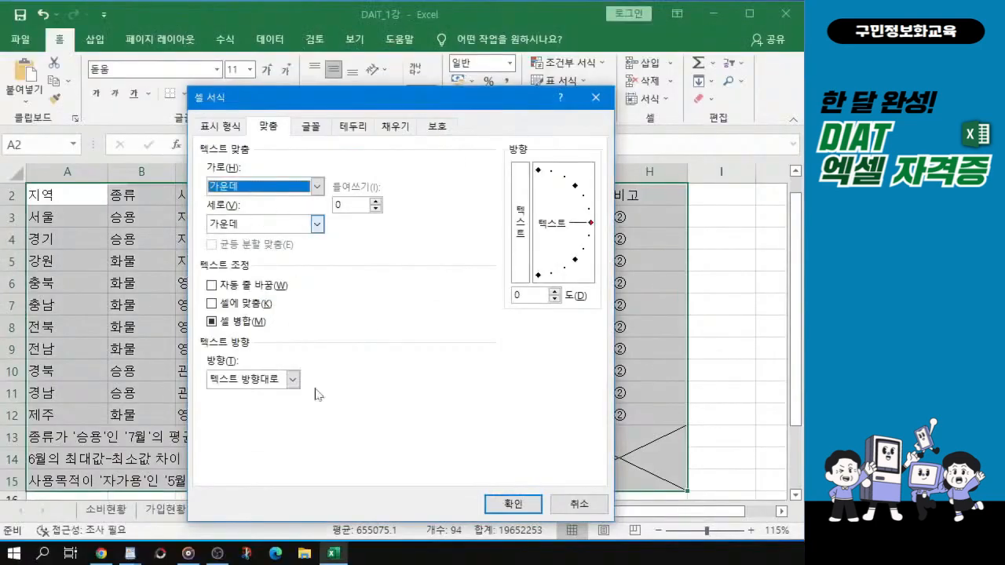
left_click(512, 508)
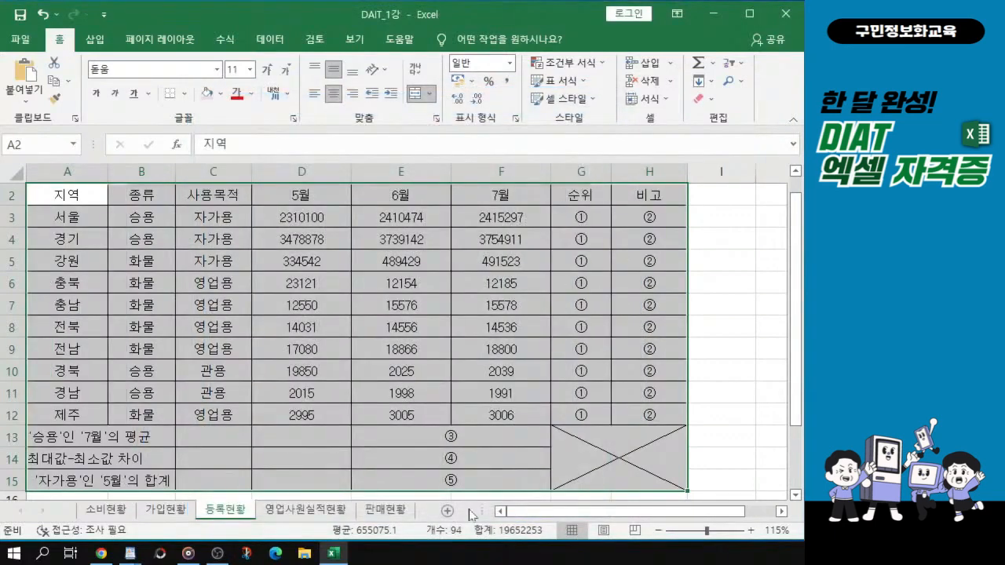
Step: Merge and center cells A13:D13 holding the 종류가 '승용'인 '7월'의 평균 label
key("alt+Tab")
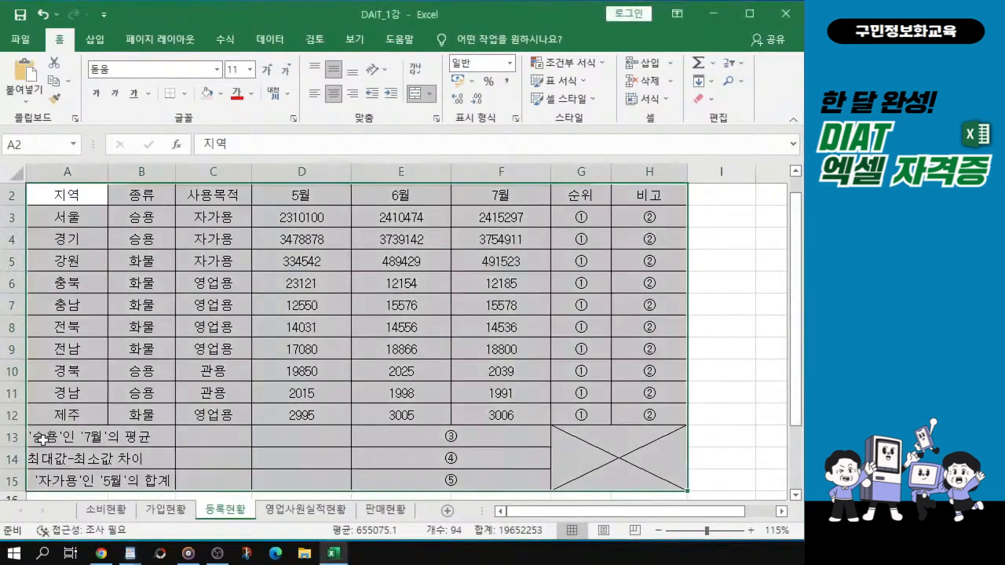
left_click(40, 438)
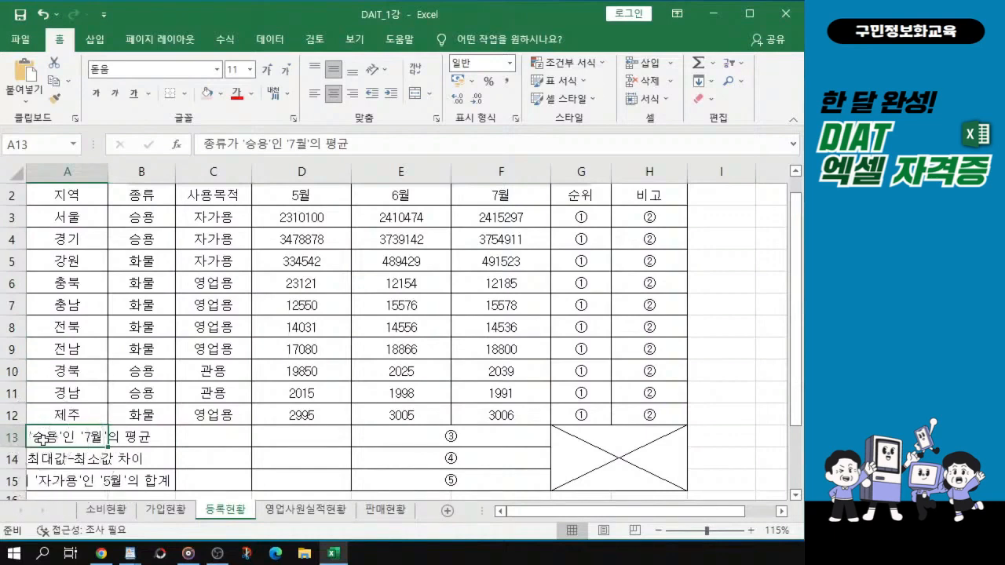
left_click_drag(40, 437, 288, 441)
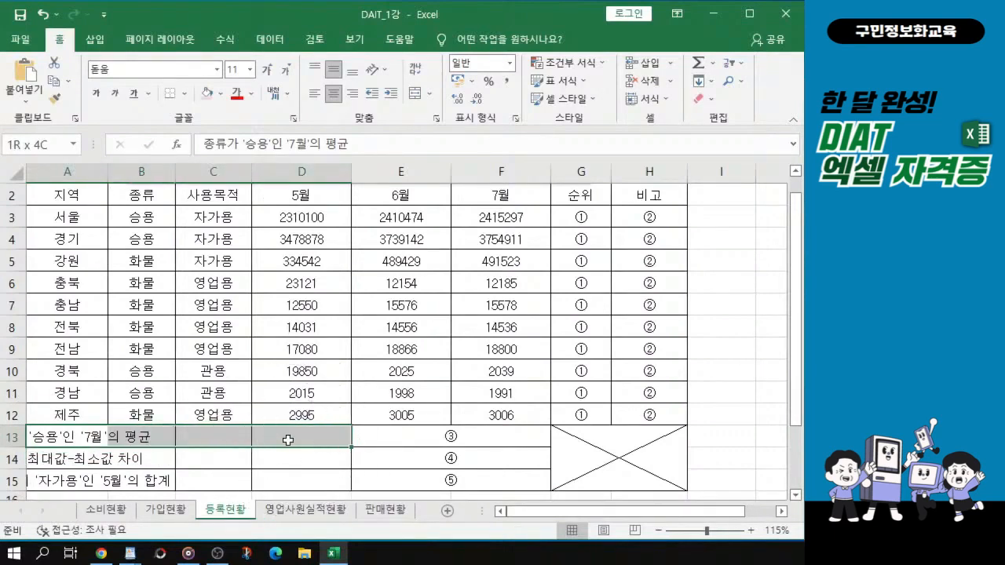
left_click(414, 96)
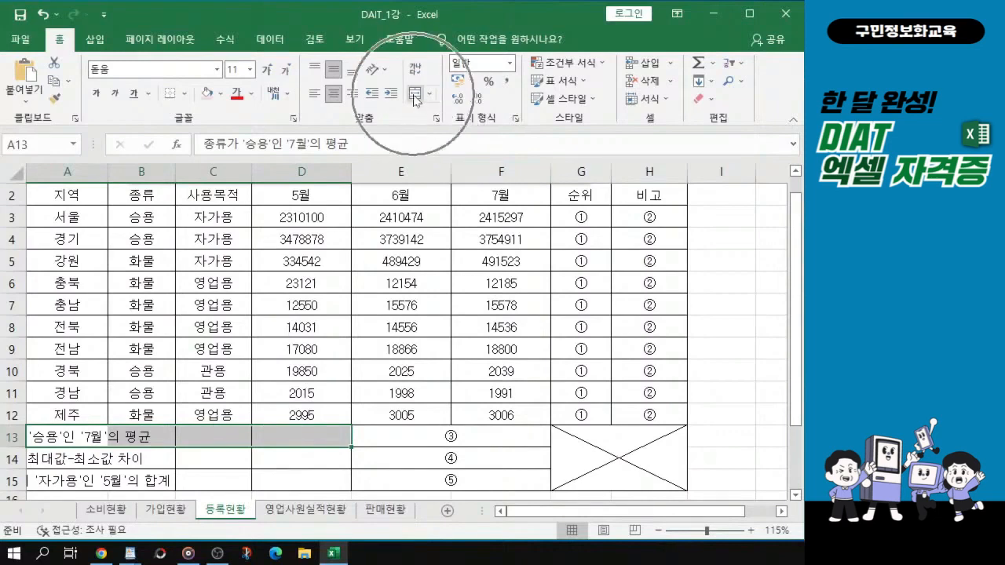
left_click(415, 96)
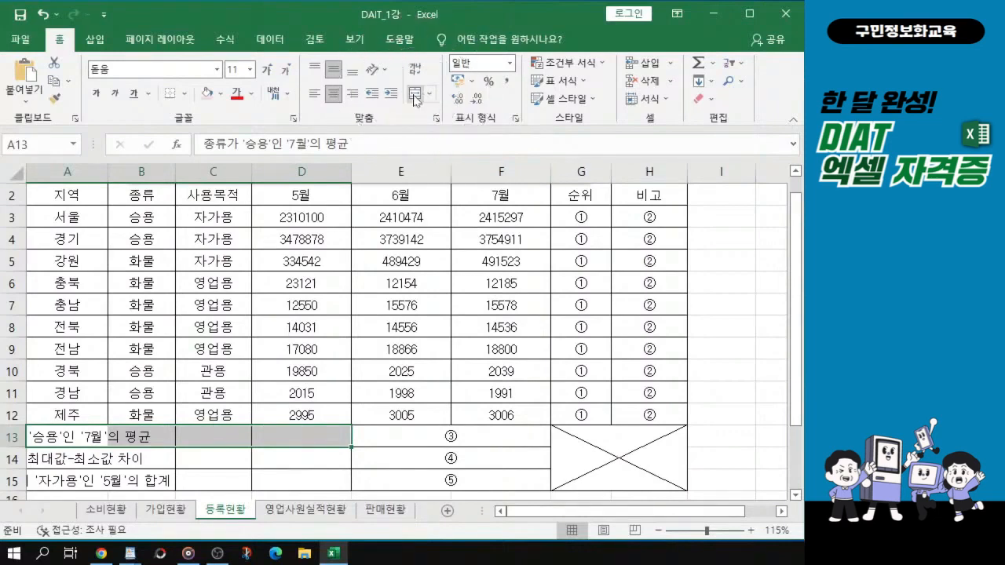
left_click(415, 96)
left_click(415, 96)
left_click(415, 96)
left_click(415, 96)
left_click(415, 96)
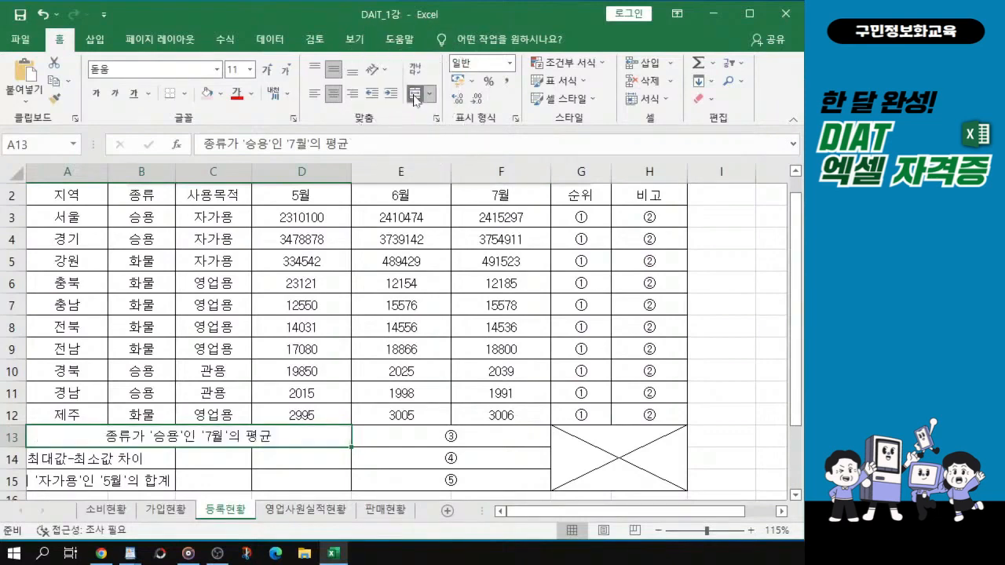
Step: Merge and center cells A14:D14 holding the 6월의 최대값-최소값 차이 label
left_click(43, 462)
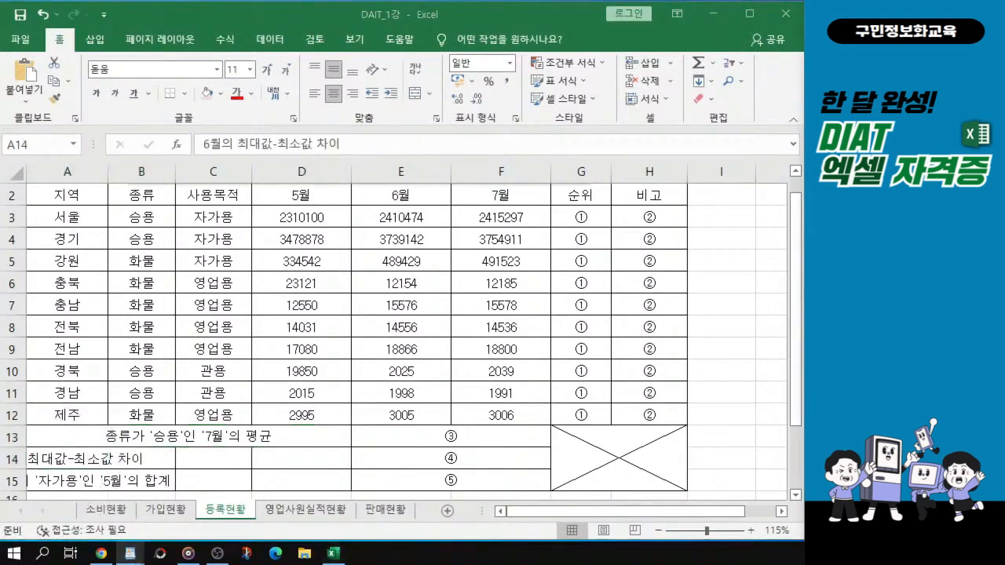
left_click(41, 461)
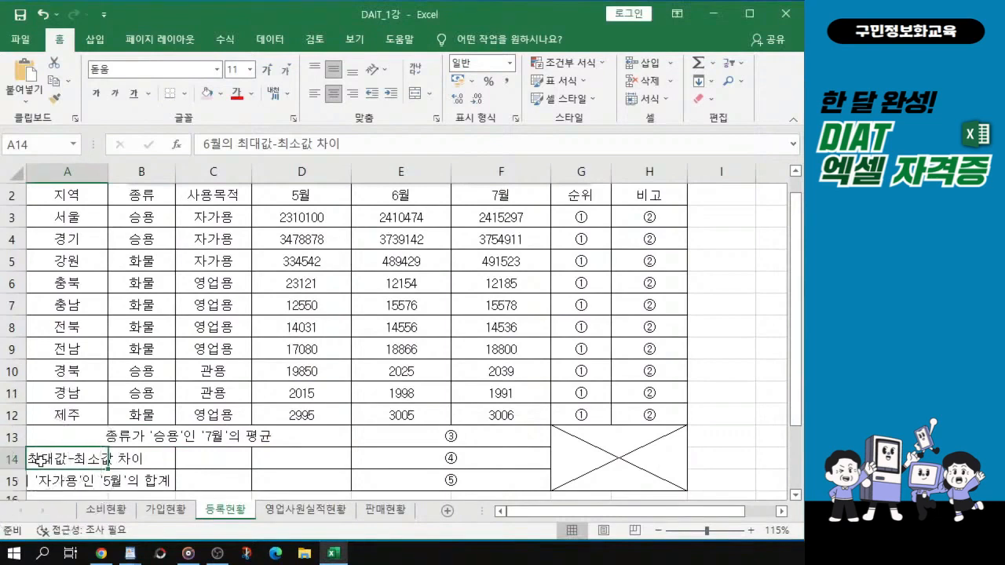
left_click_drag(41, 462, 320, 465)
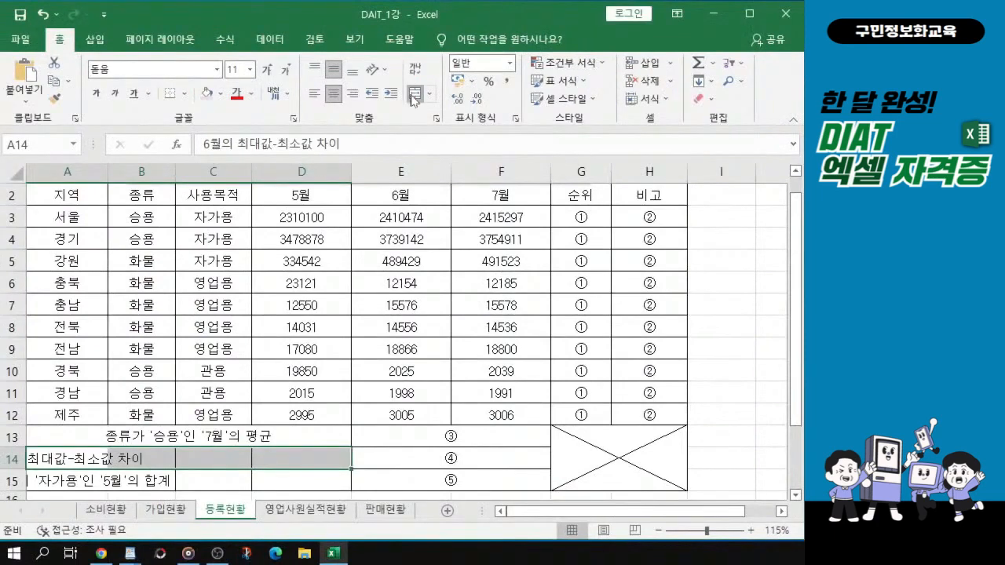
left_click(414, 94)
key("ctrl+2")
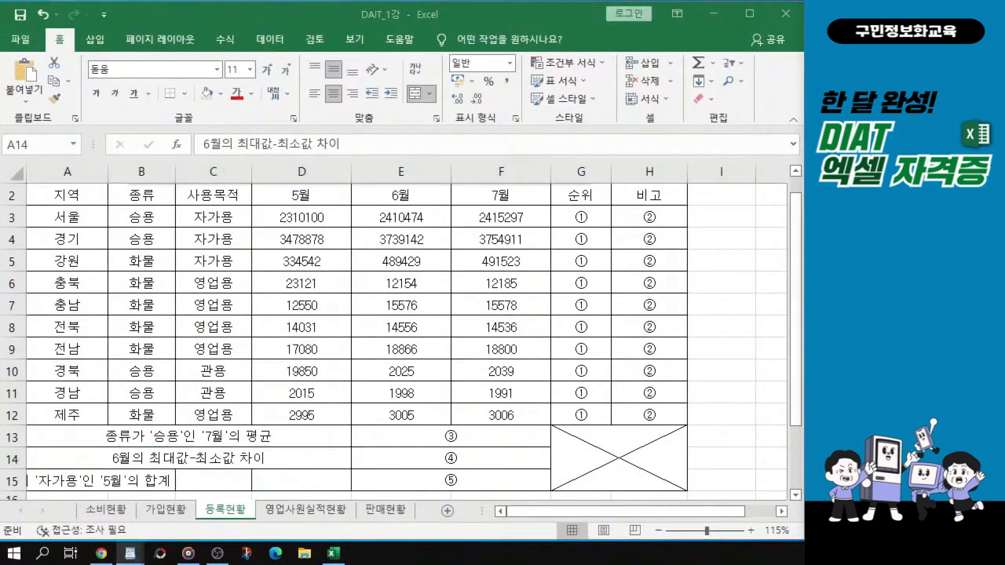
Step: Merge and center cells A15:D15 holding the 사용목적이 '자가용'인 '5월'의 합계 label
left_click(55, 466)
left_click(40, 483)
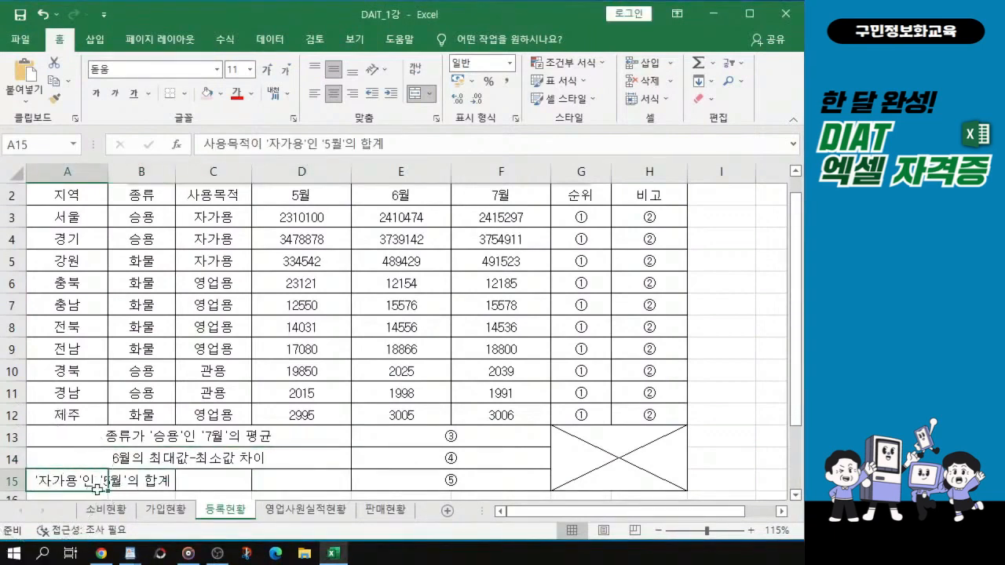
left_click_drag(43, 483, 316, 479)
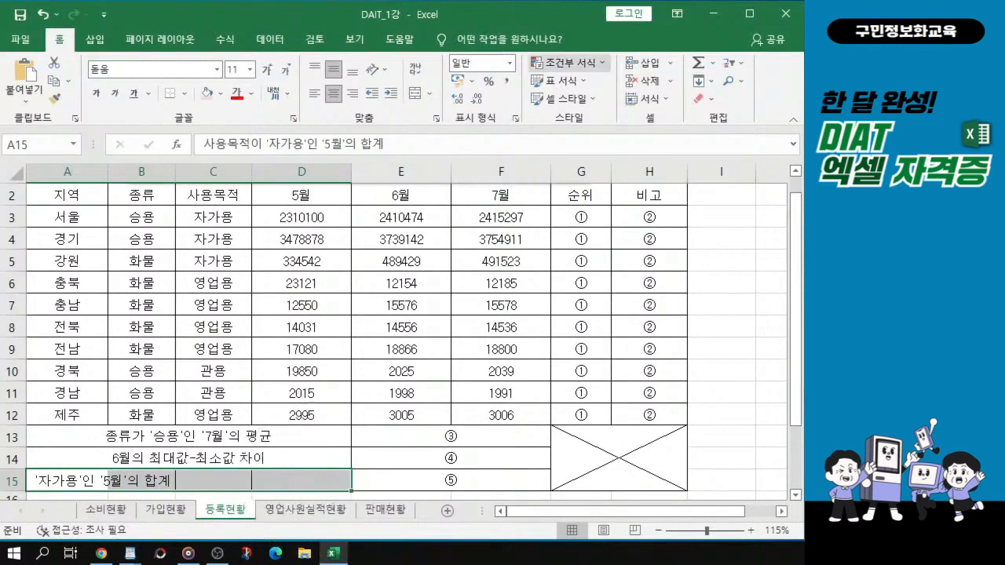
left_click(415, 95)
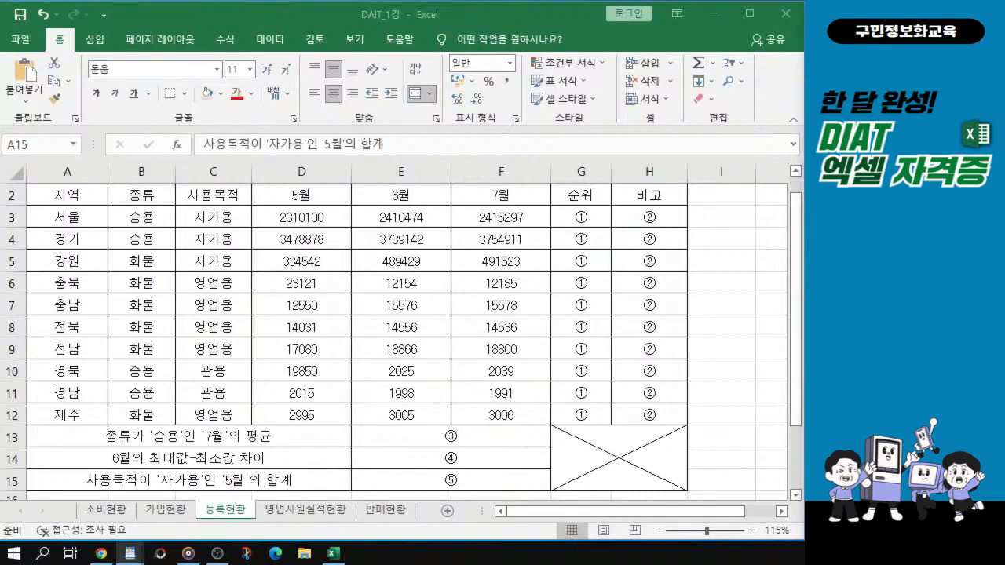
Step: Fill the header row A2:H2 and the merged label cells A13:D15 with the third-lightest purple tint of the theme colors
left_click(63, 437)
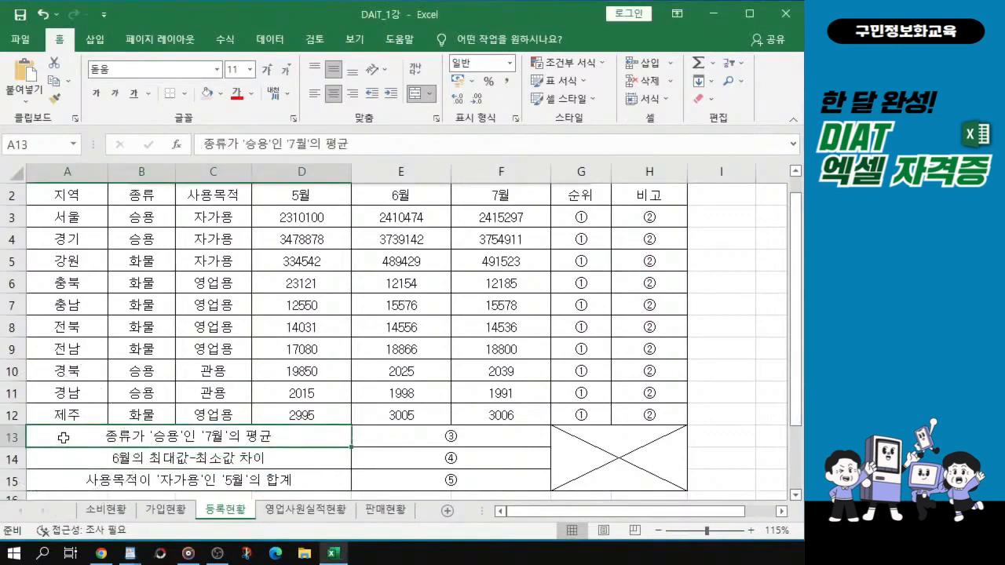
left_click_drag(70, 436, 84, 482)
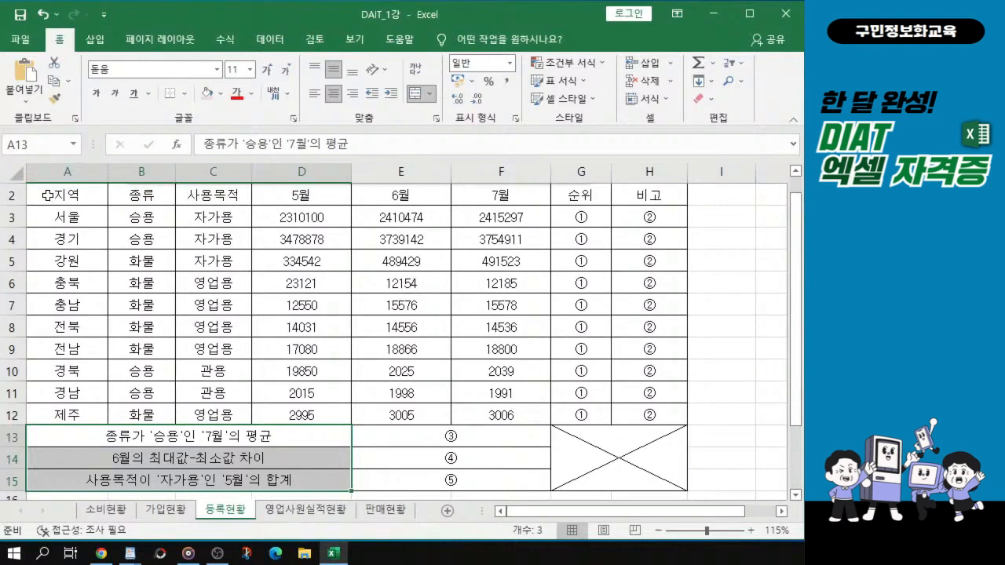
left_click_drag(48, 195, 638, 194)
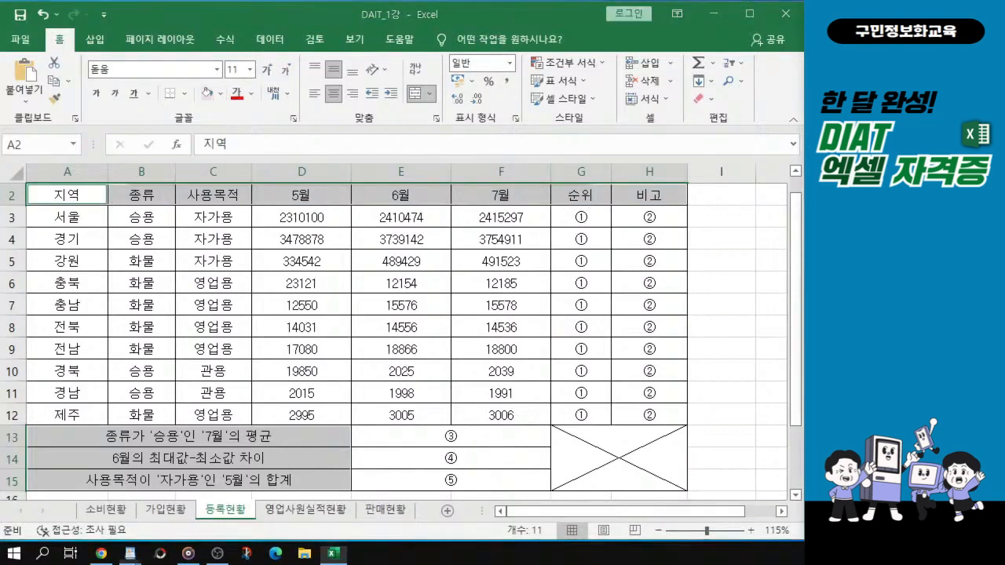
left_click(208, 93)
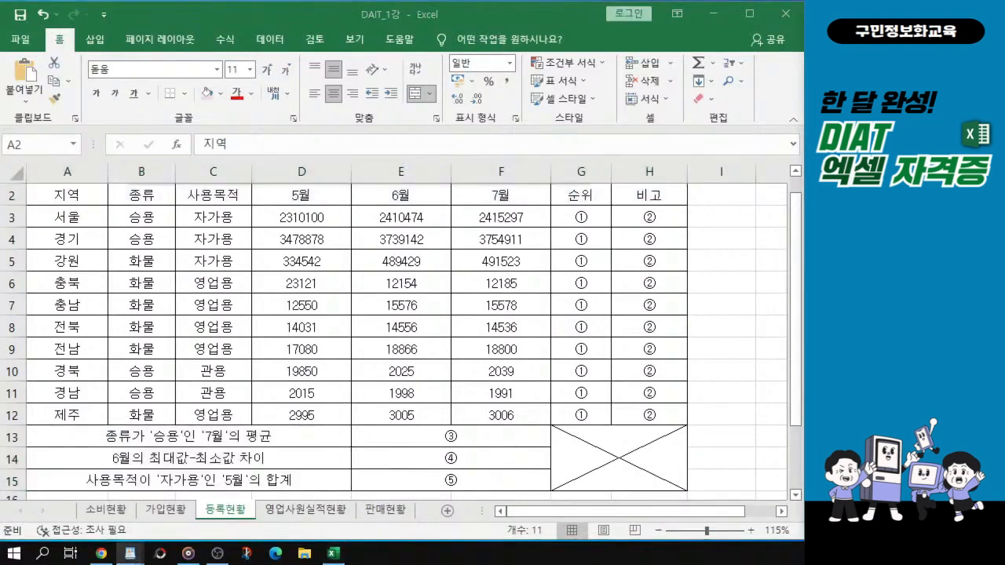
key("ctrl+z")
left_click(220, 95)
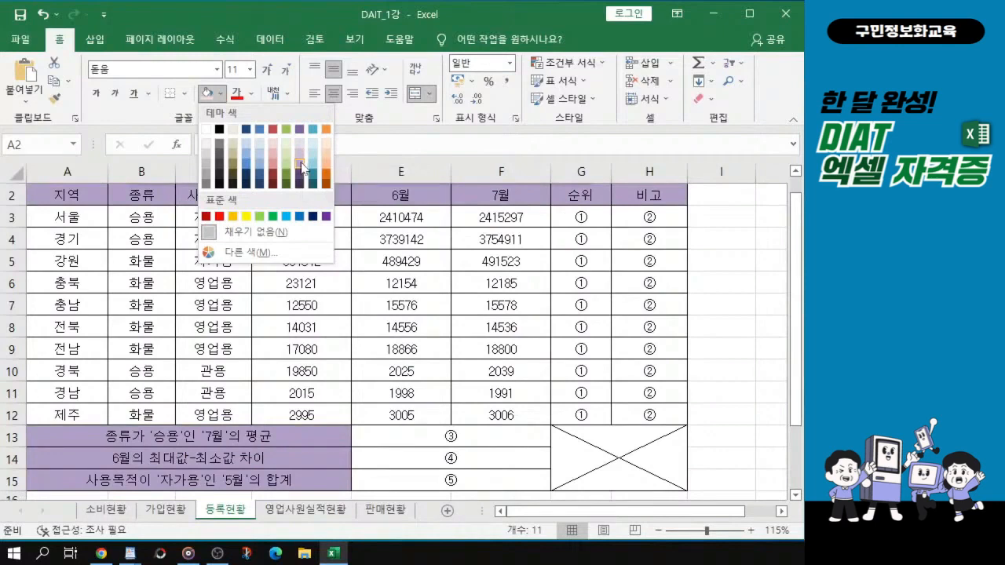
key("ctrl")
key("ctrl")
key("ctrl")
key("ctrl")
left_click(300, 165)
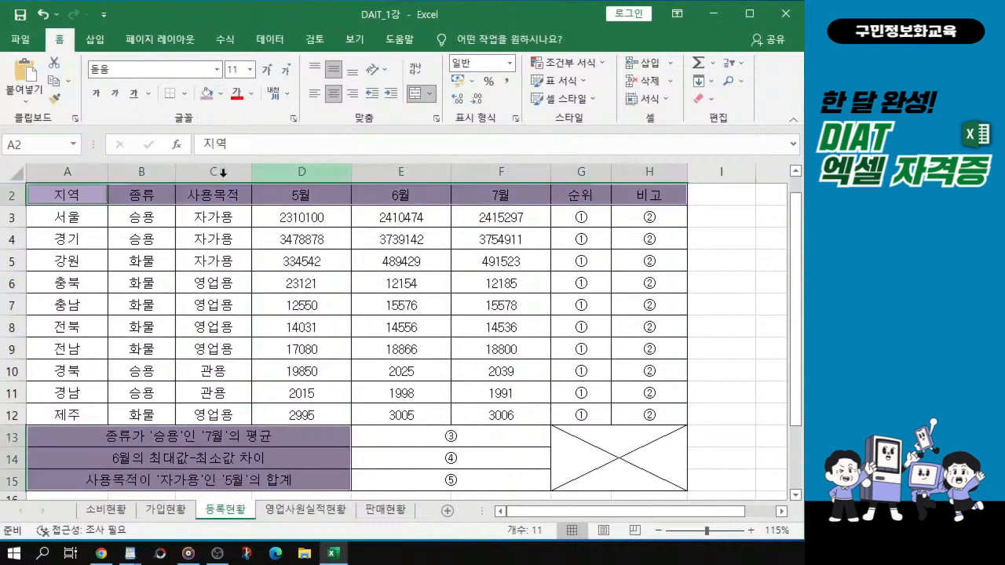
Step: Make the text of header row A2:H2 and label cells A13:D15 bold and deselect the ranges
left_click(95, 99)
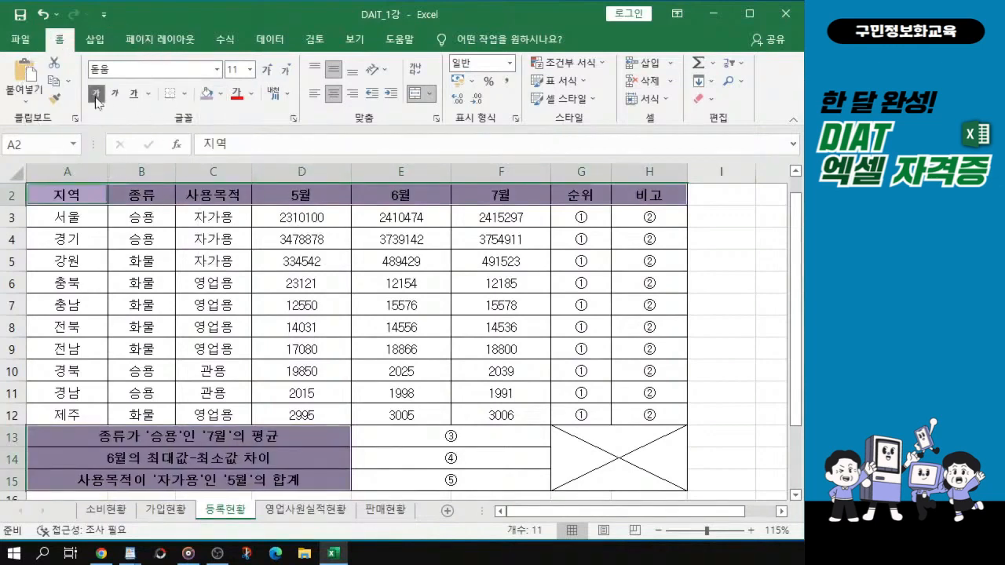
key("ctrl")
scroll(293, 279, "down", 1)
scroll(293, 279, "up", 1)
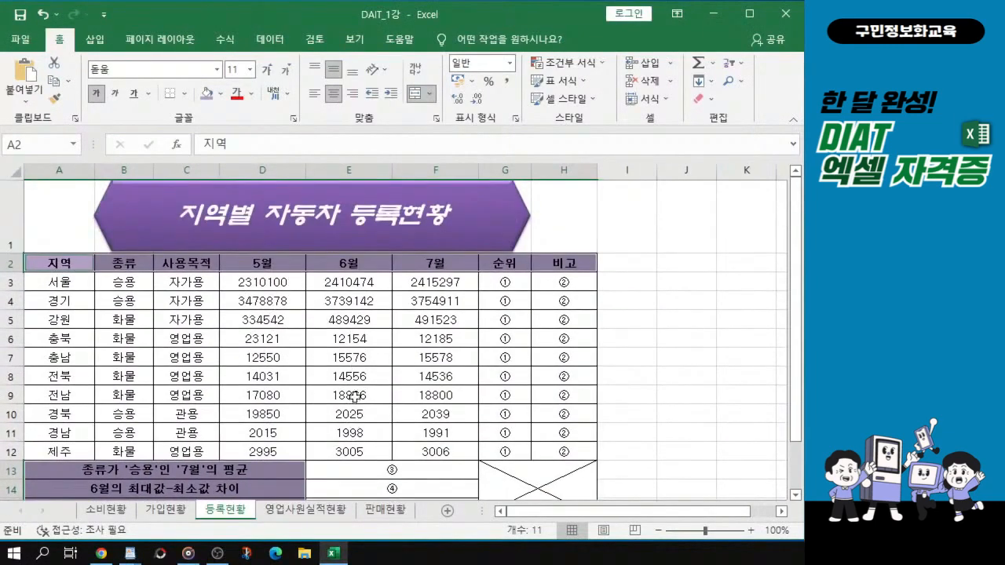
left_click(218, 359)
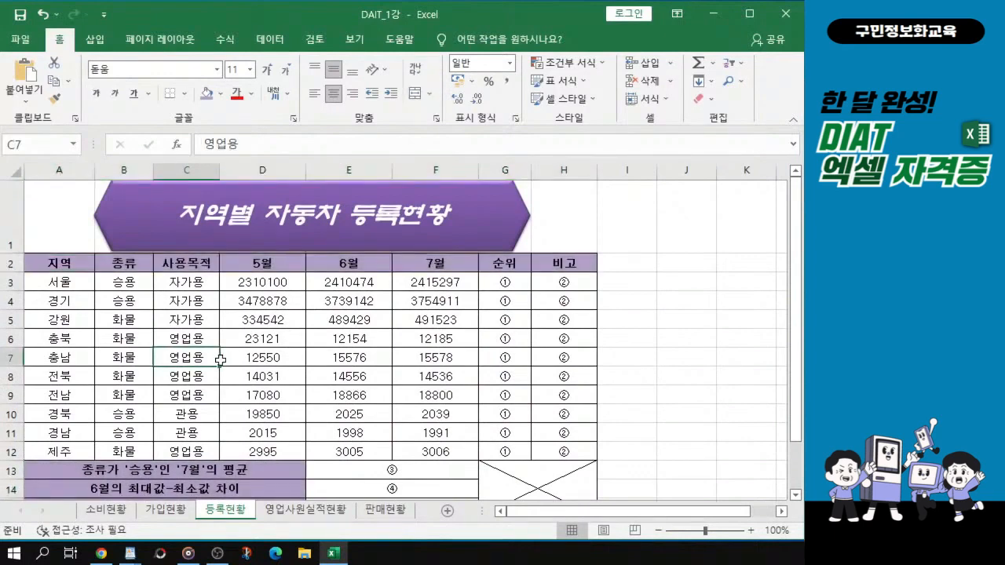
left_click(272, 353)
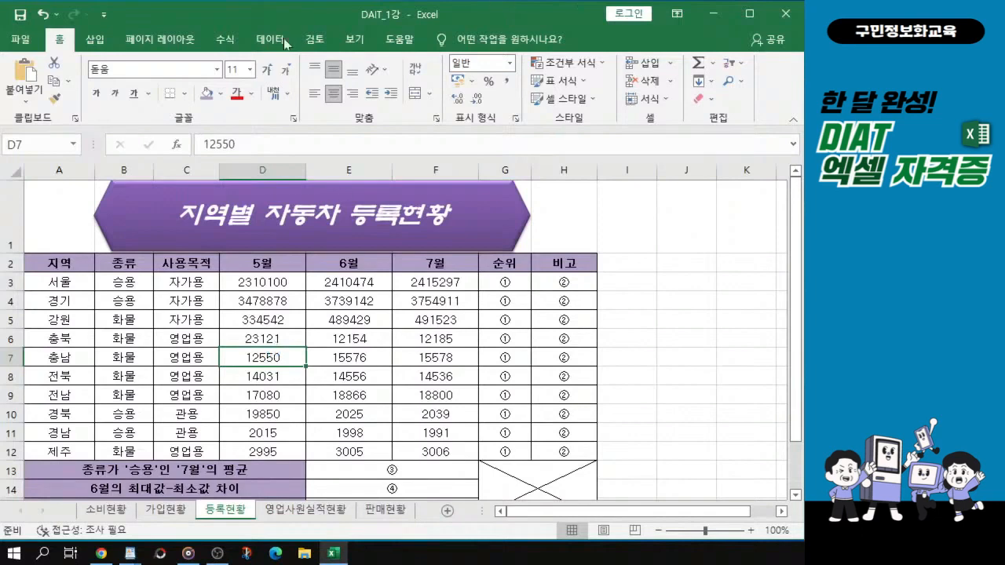
left_click_drag(277, 14, 338, 76)
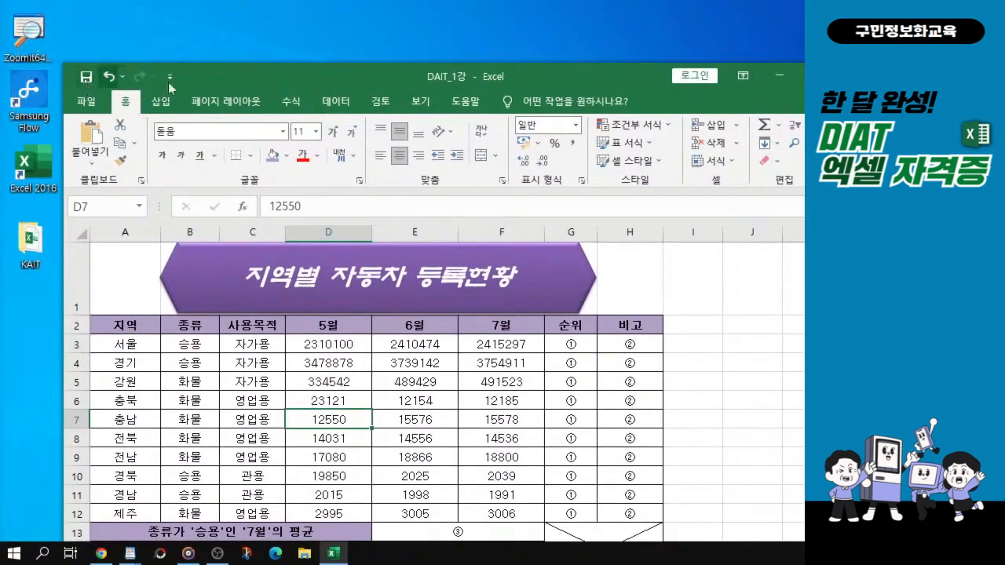
left_click_drag(253, 75, 182, 18)
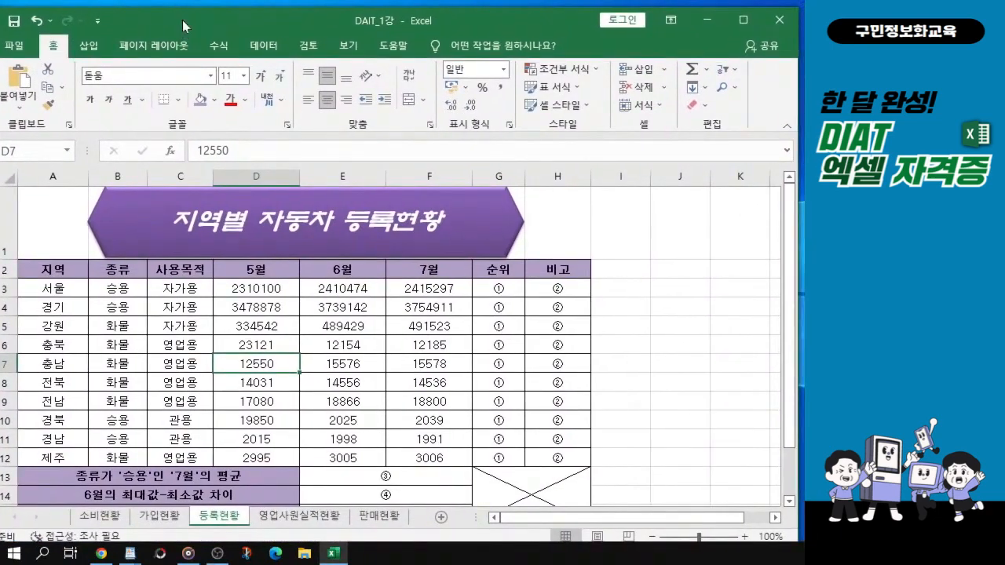